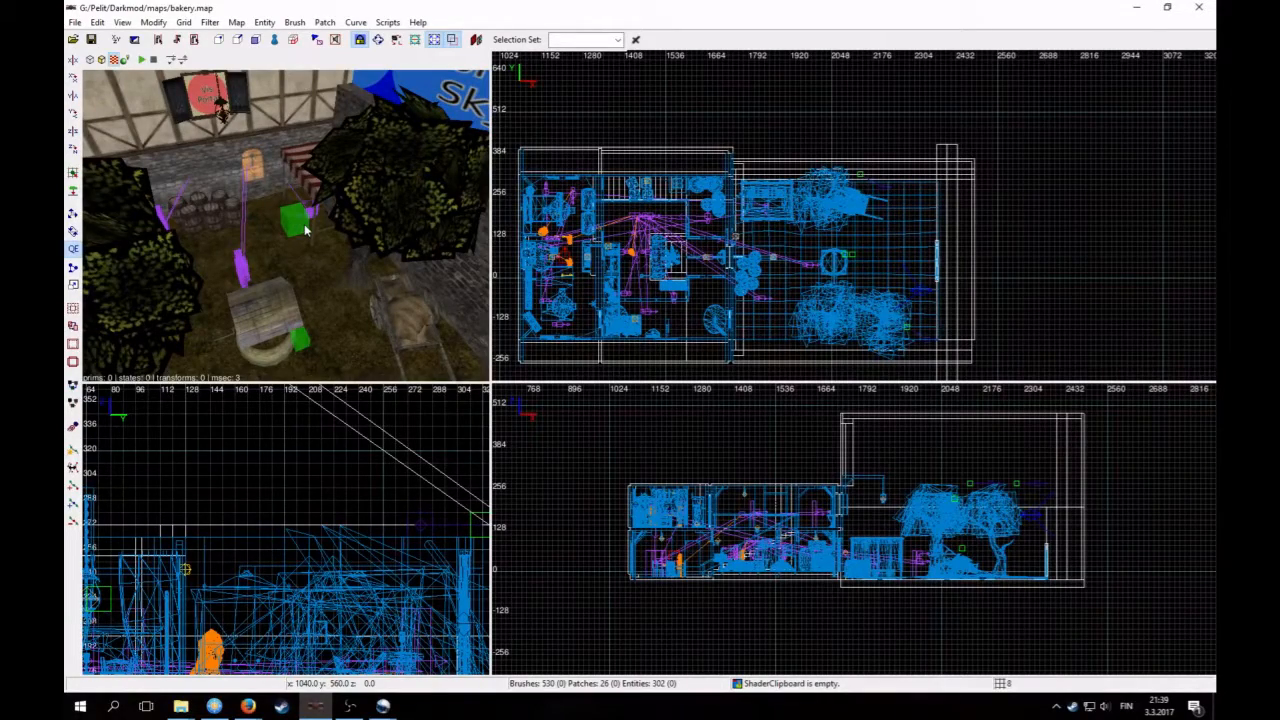
# Step: Find the green speaker above the garden wall beside the portal sky and select it to view its radius, then clear the selection
pyautogui.rightClick(305, 230)
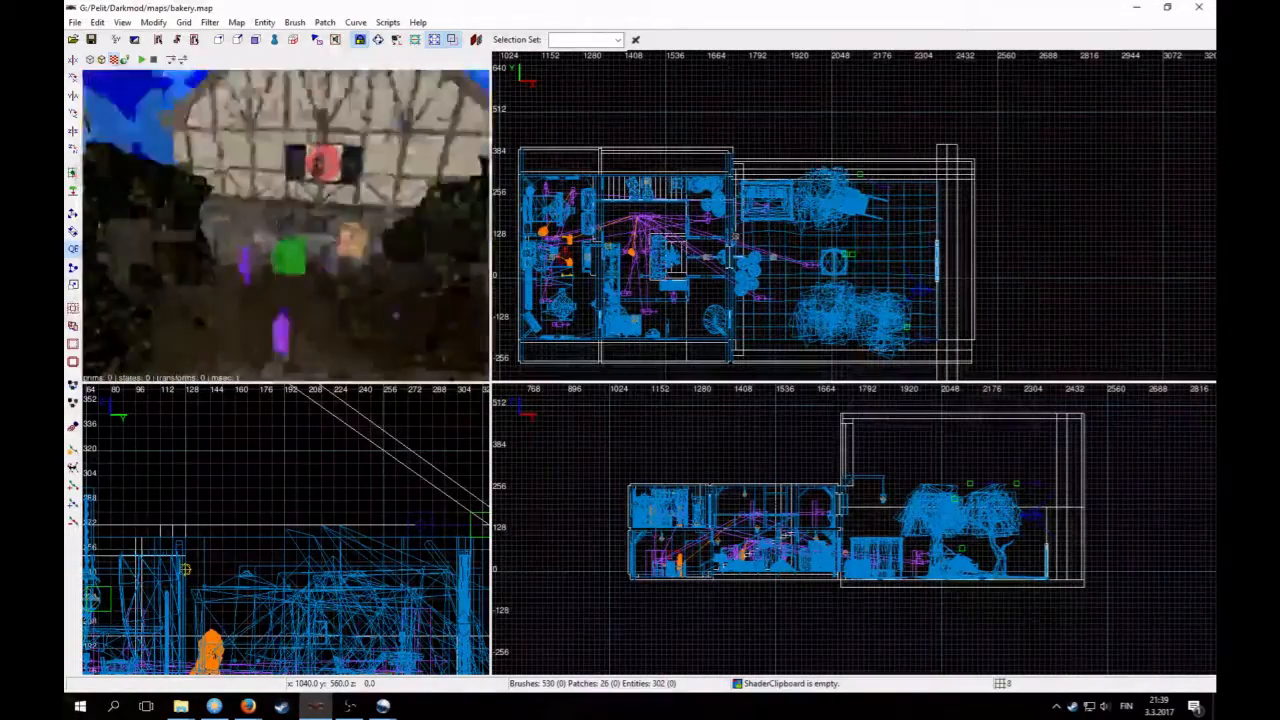
pyautogui.press('Up')
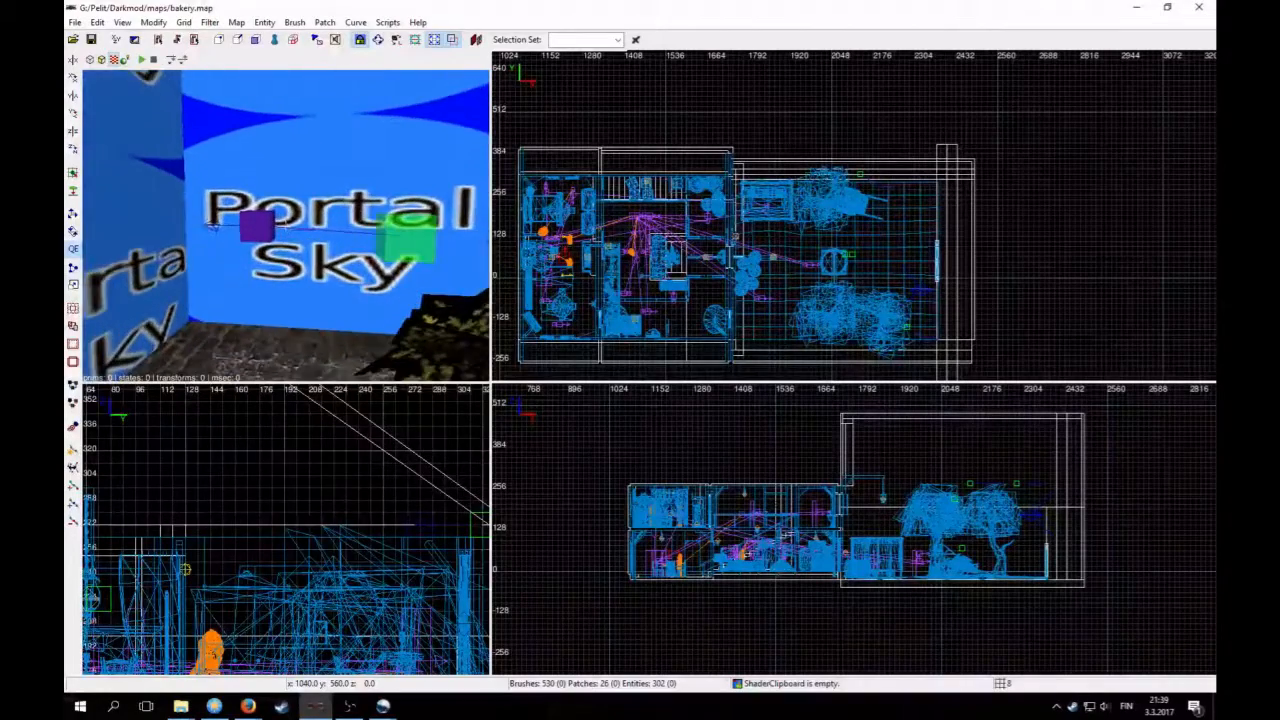
pyautogui.press('Up')
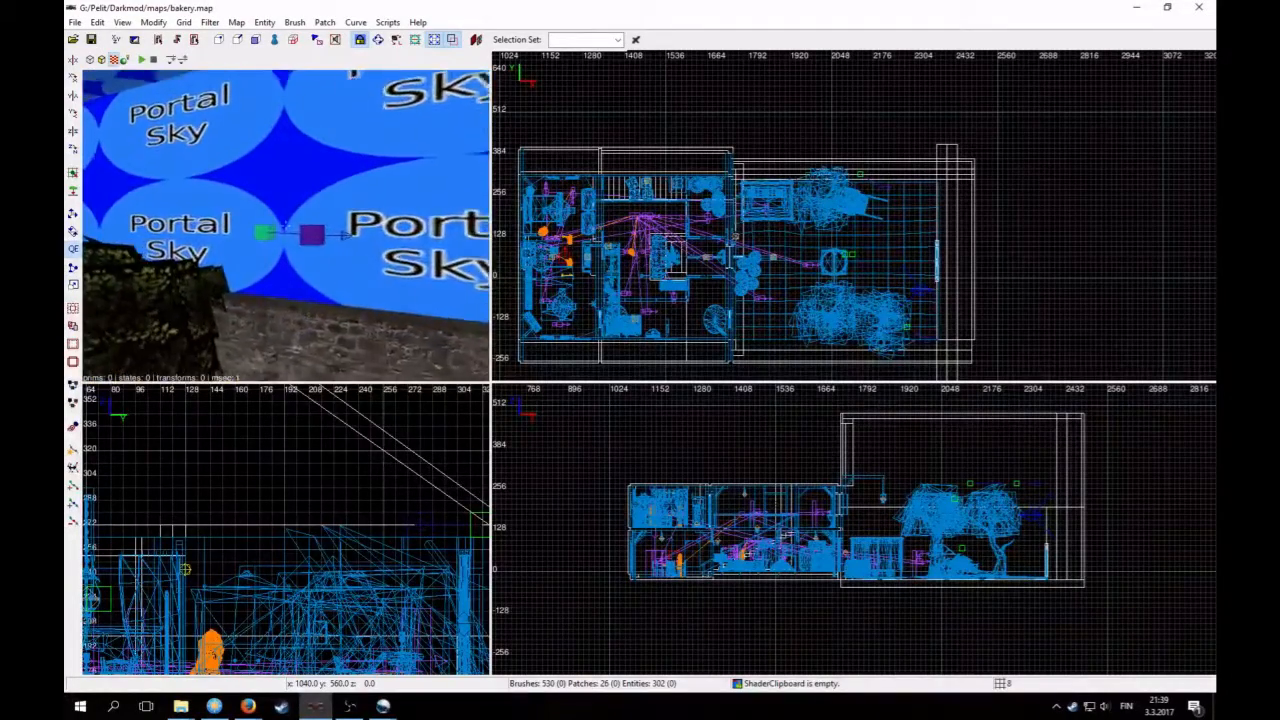
pyautogui.press('Down')
pyautogui.press('Up')
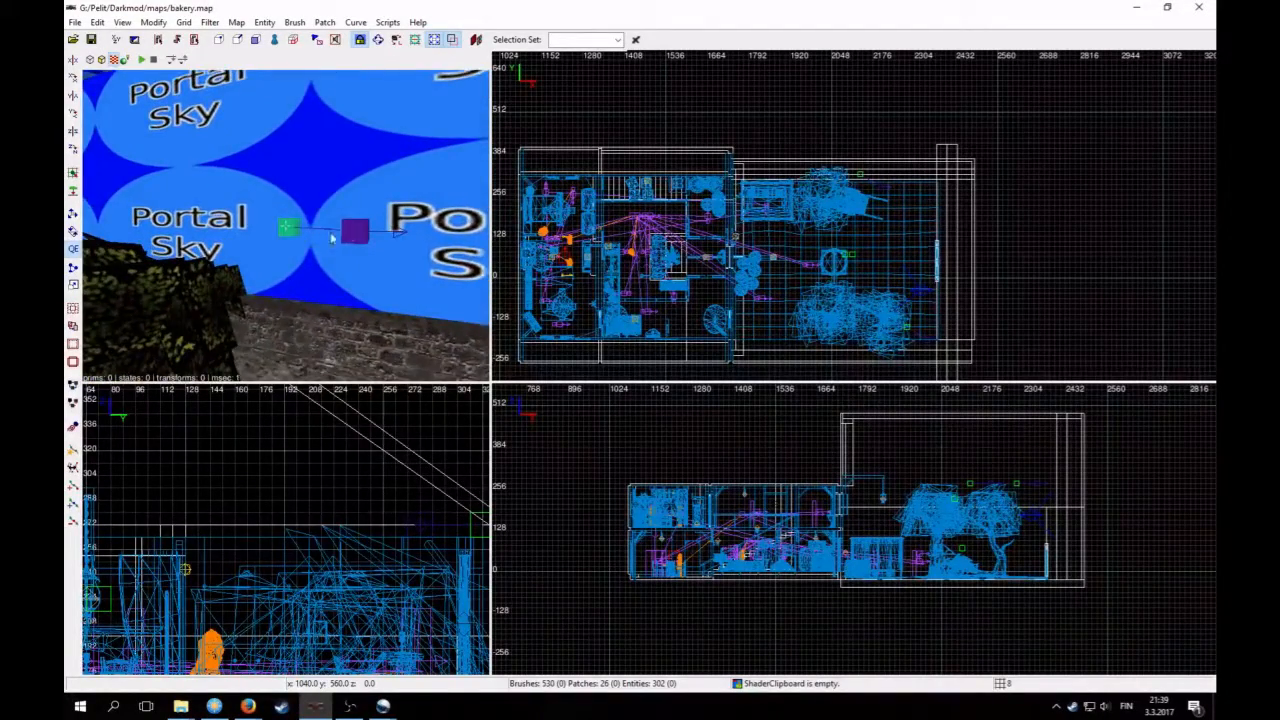
pyautogui.keyDown('shift'); pyautogui.click(289, 230); pyautogui.keyUp('shift')
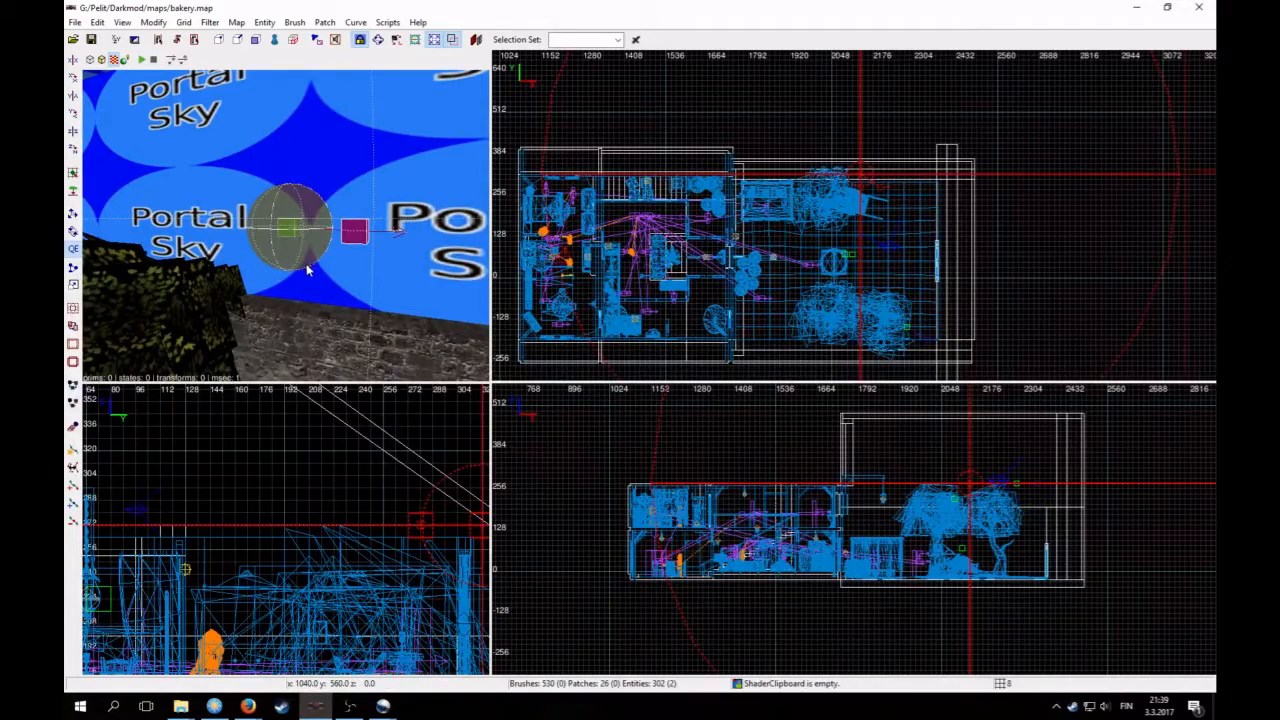
pyautogui.rightClick(309, 270)
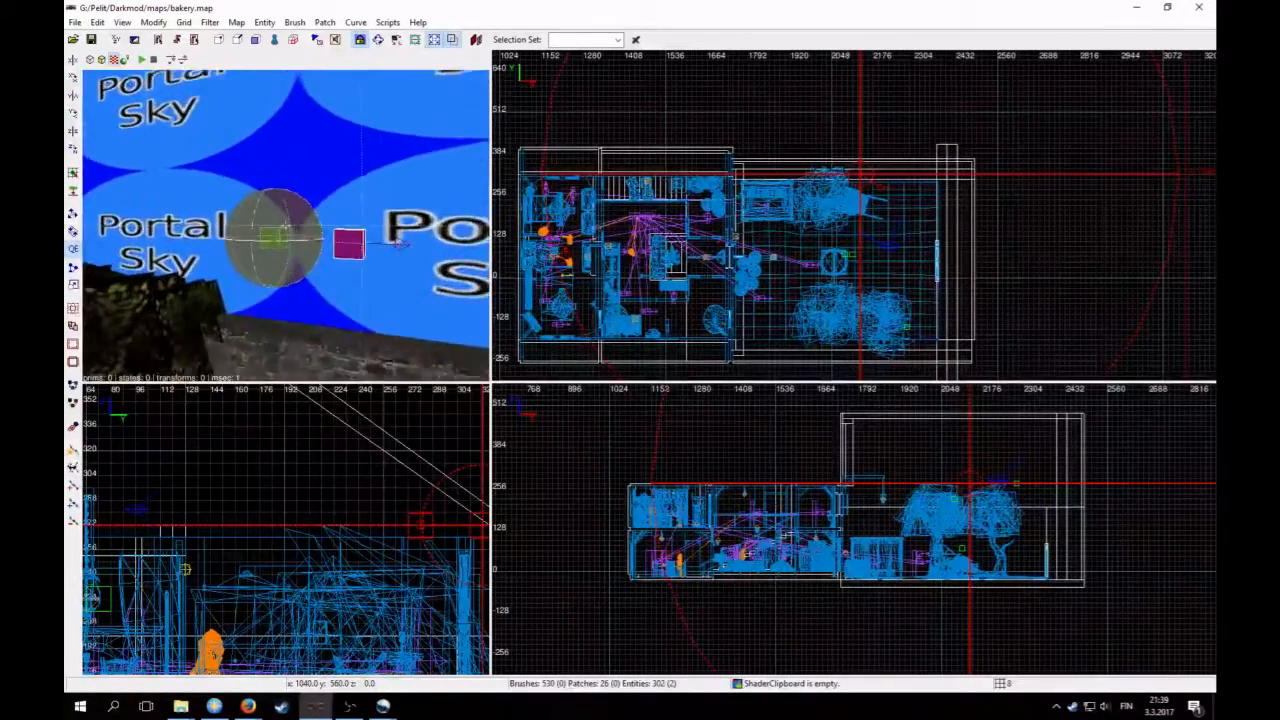
pyautogui.press('Up')
pyautogui.press('Down')
pyautogui.rightClick(306, 269)
pyautogui.press('Escape')
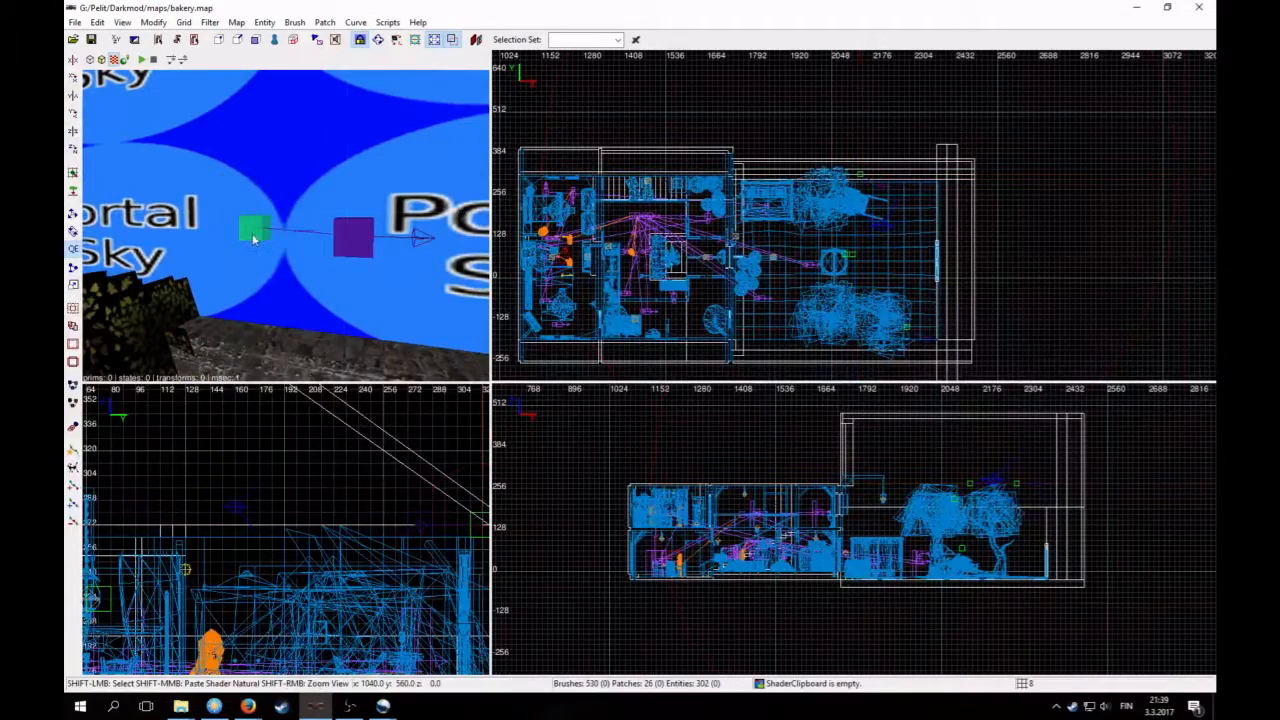
pyautogui.keyDown('shift'); pyautogui.click(253, 232); pyautogui.keyUp('shift')
pyautogui.press('Escape')
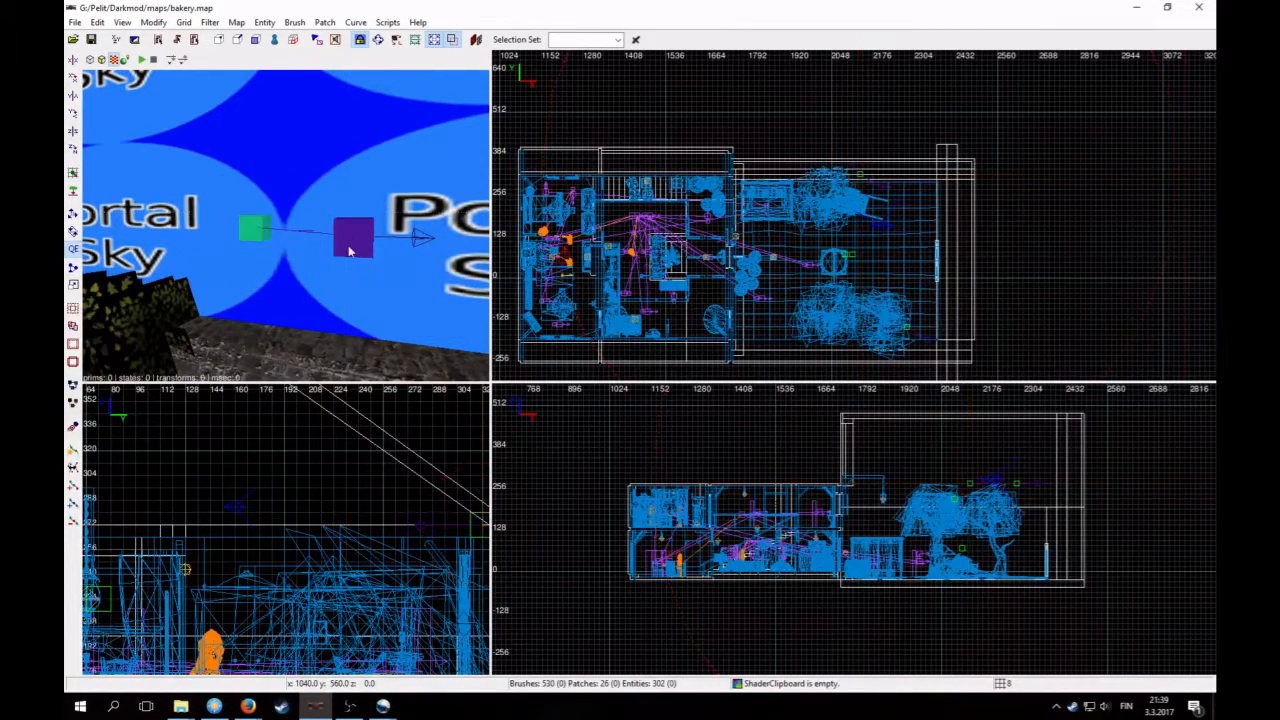
# Step: Open the entity properties of the purple timer beside the speaker, review them with the window moved off the camera view, and deselect the timer
pyautogui.keyDown('shift'); pyautogui.click(351, 249); pyautogui.keyUp('shift')
pyautogui.press('n')
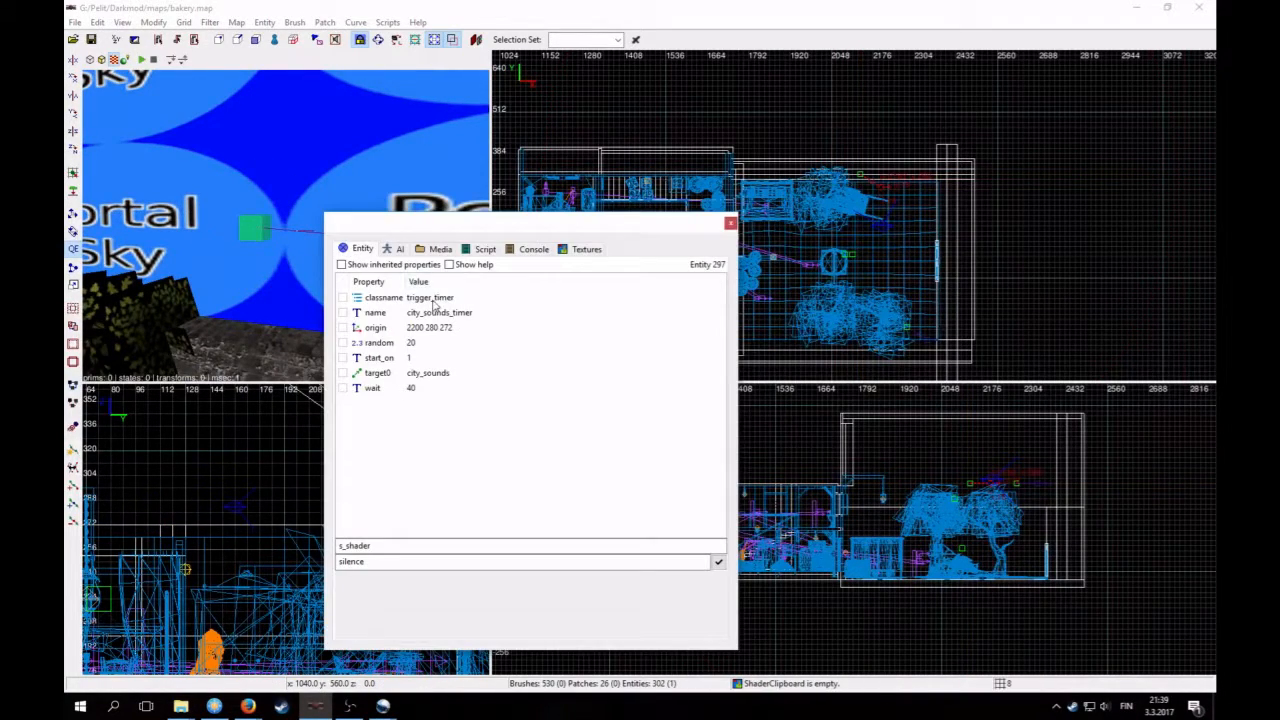
pyautogui.moveTo(553, 234); pyautogui.dragTo(826, 172)
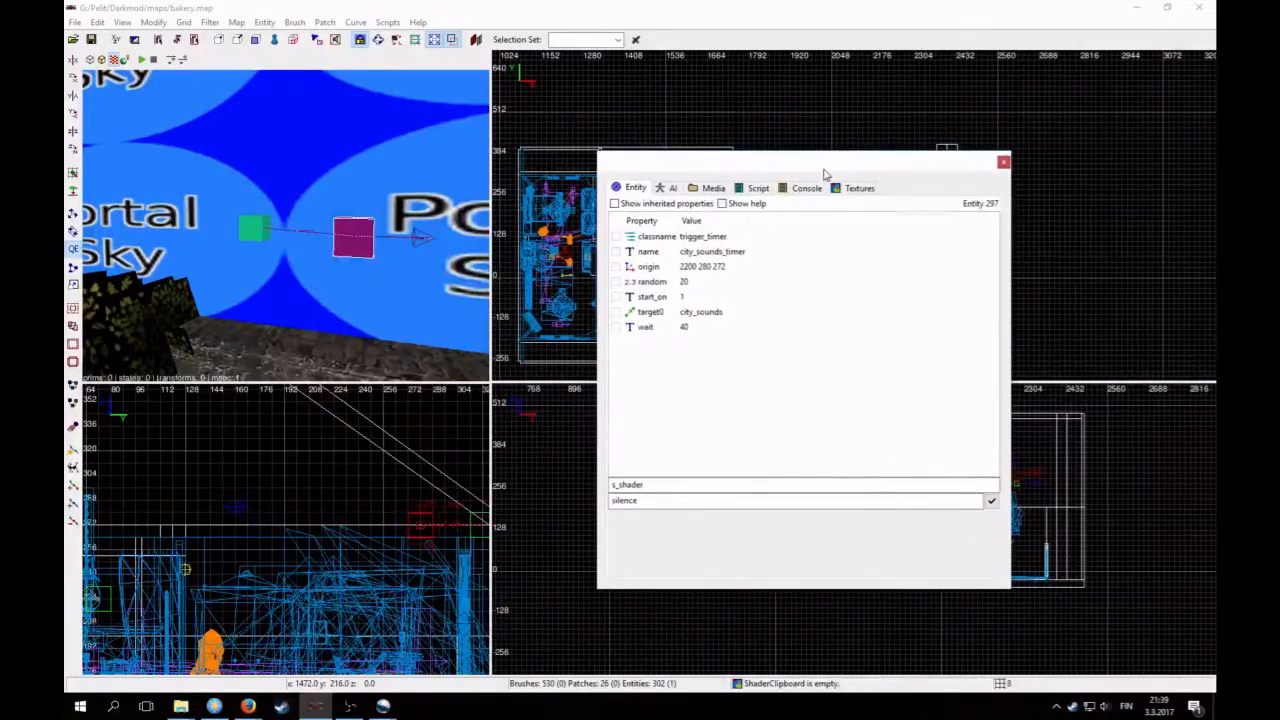
pyautogui.press('Escape')
# Step: Select the city_sounds speaker above the garden wall and review its classname, s_shader and s_waitfortrigger properties
pyautogui.rightClick(269, 246)
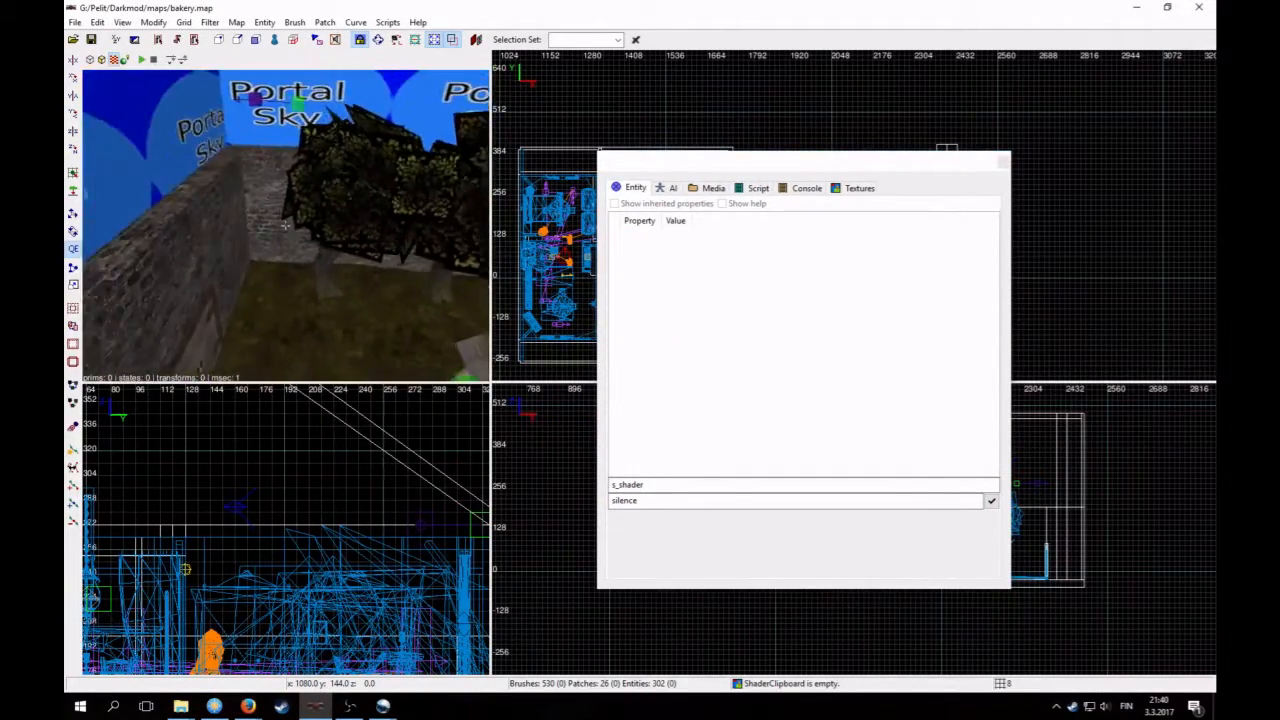
pyautogui.press('Up')
pyautogui.press('Down')
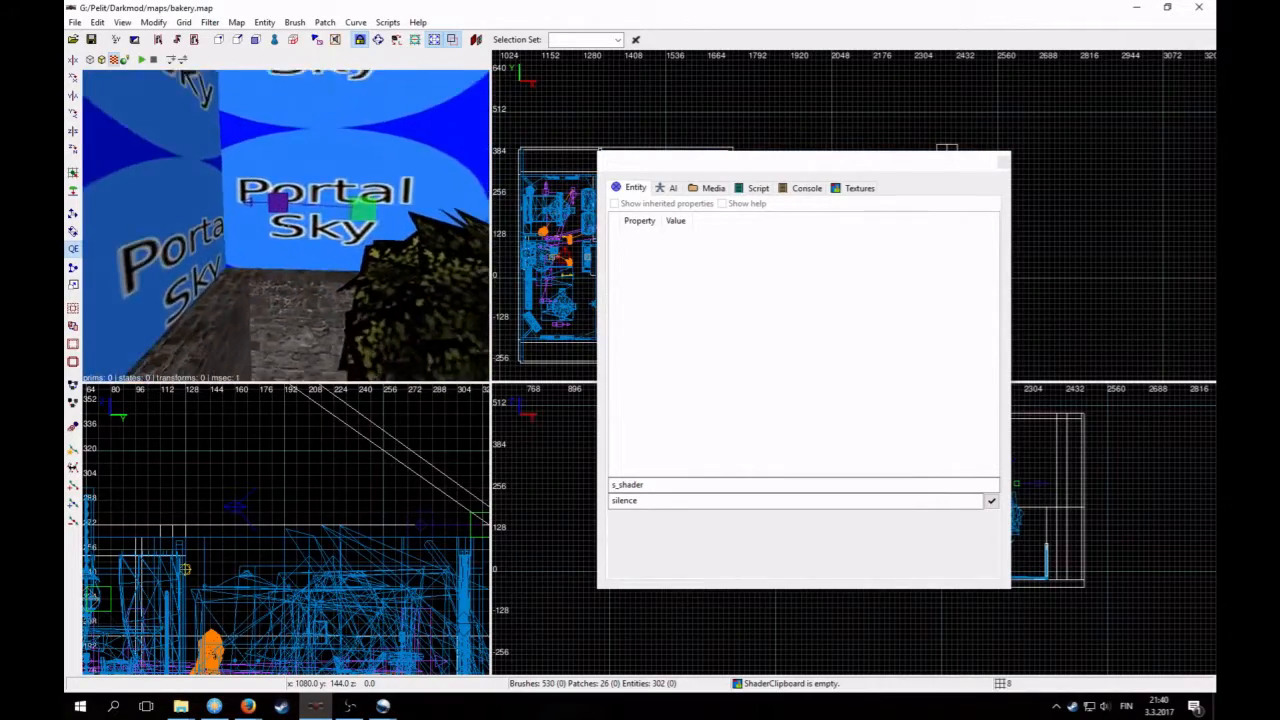
pyautogui.press('Down')
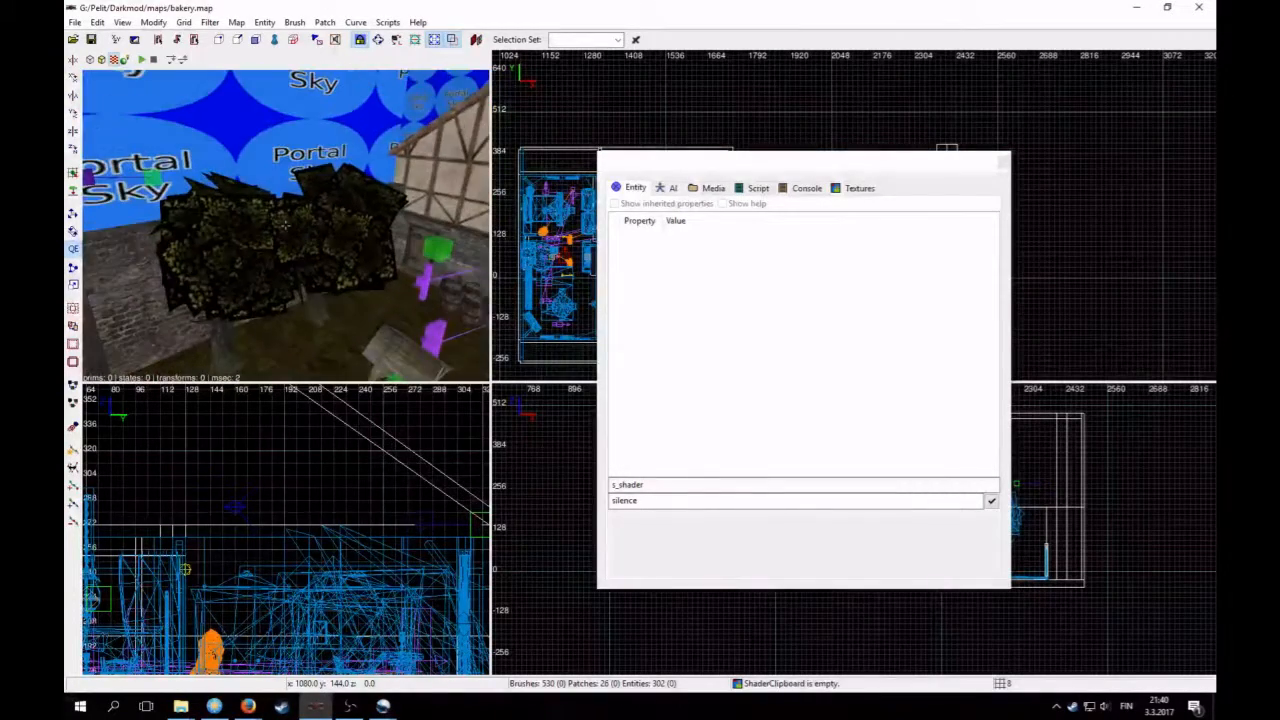
pyautogui.rightClick(299, 246)
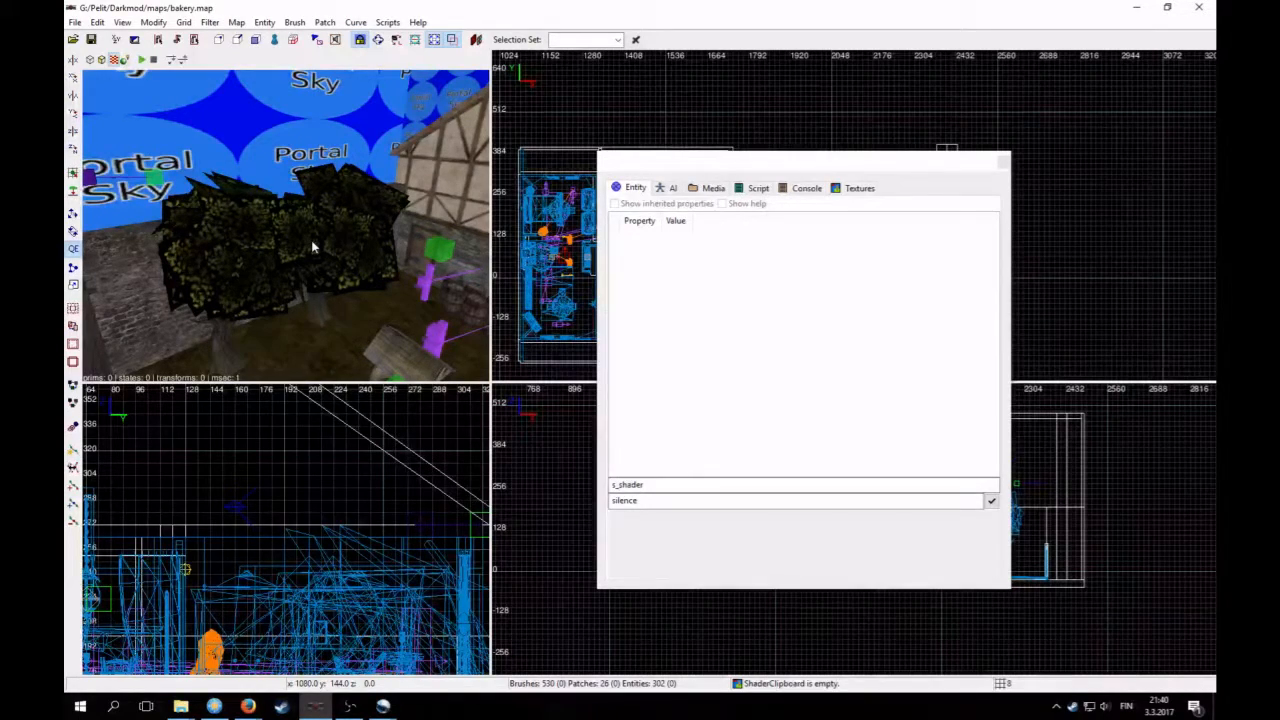
pyautogui.rightClick(311, 240)
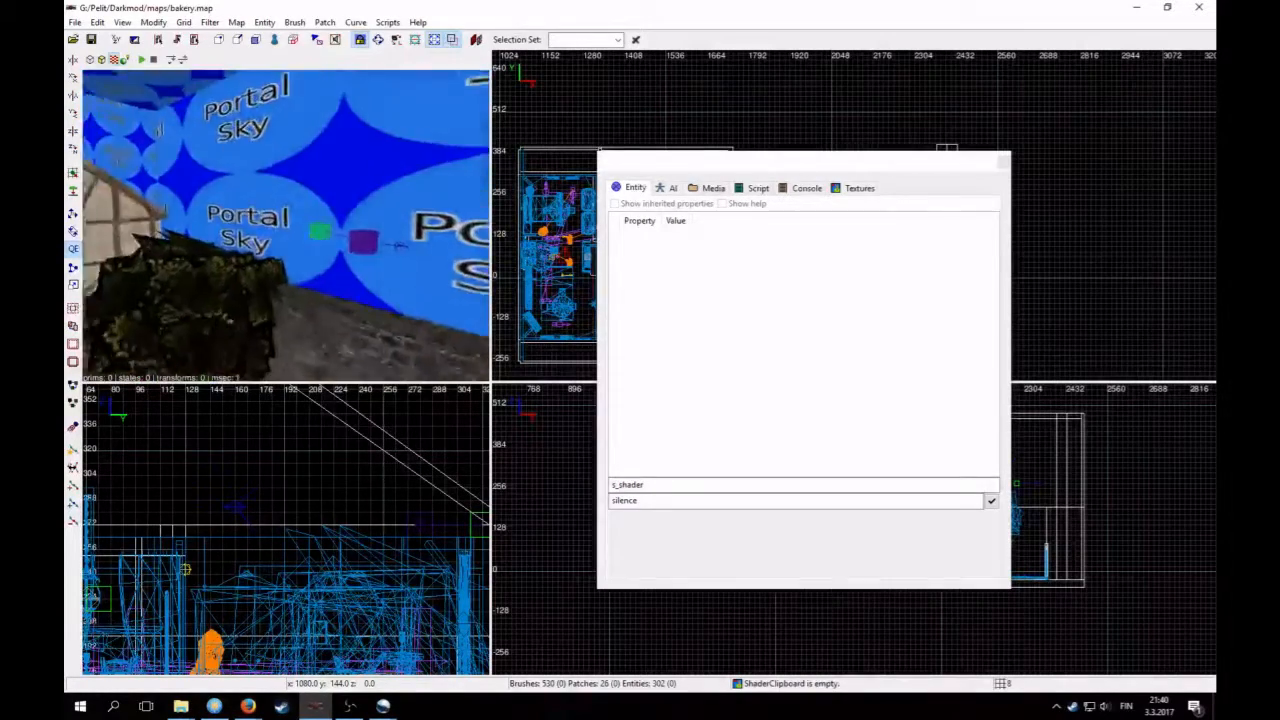
pyautogui.rightClick(297, 247)
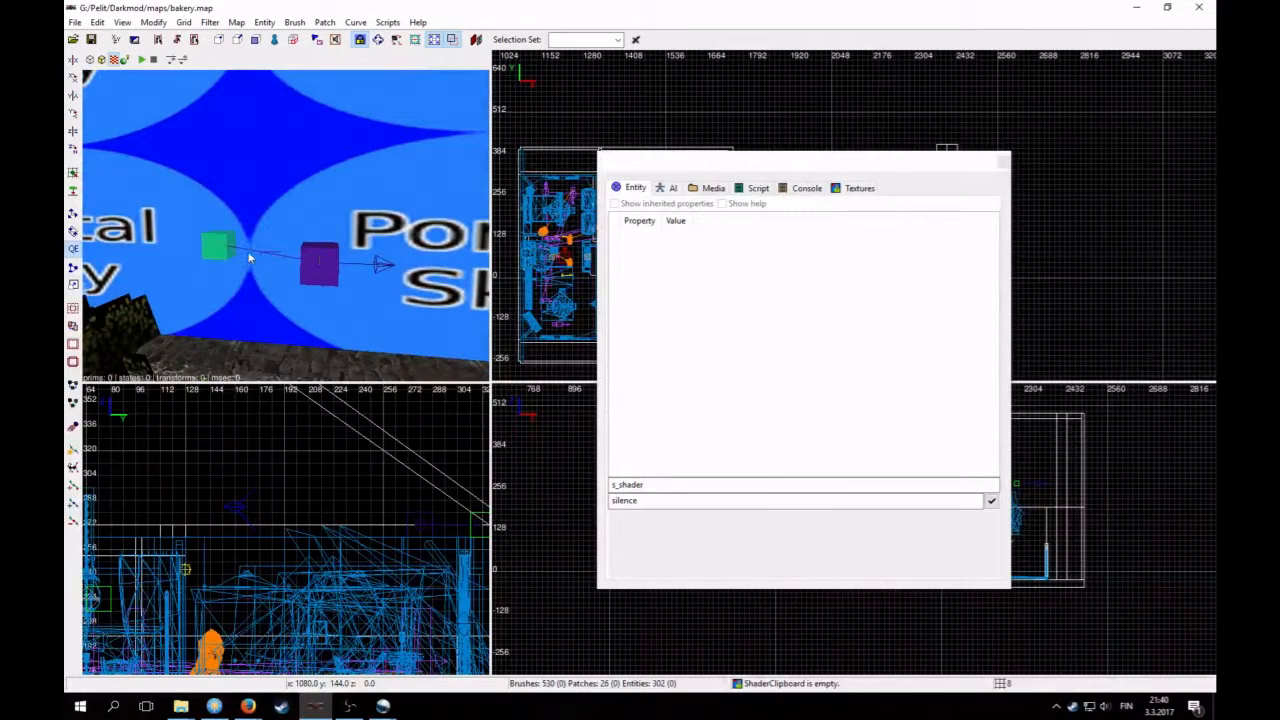
pyautogui.keyDown('shift'); pyautogui.click(215, 245); pyautogui.keyUp('shift')
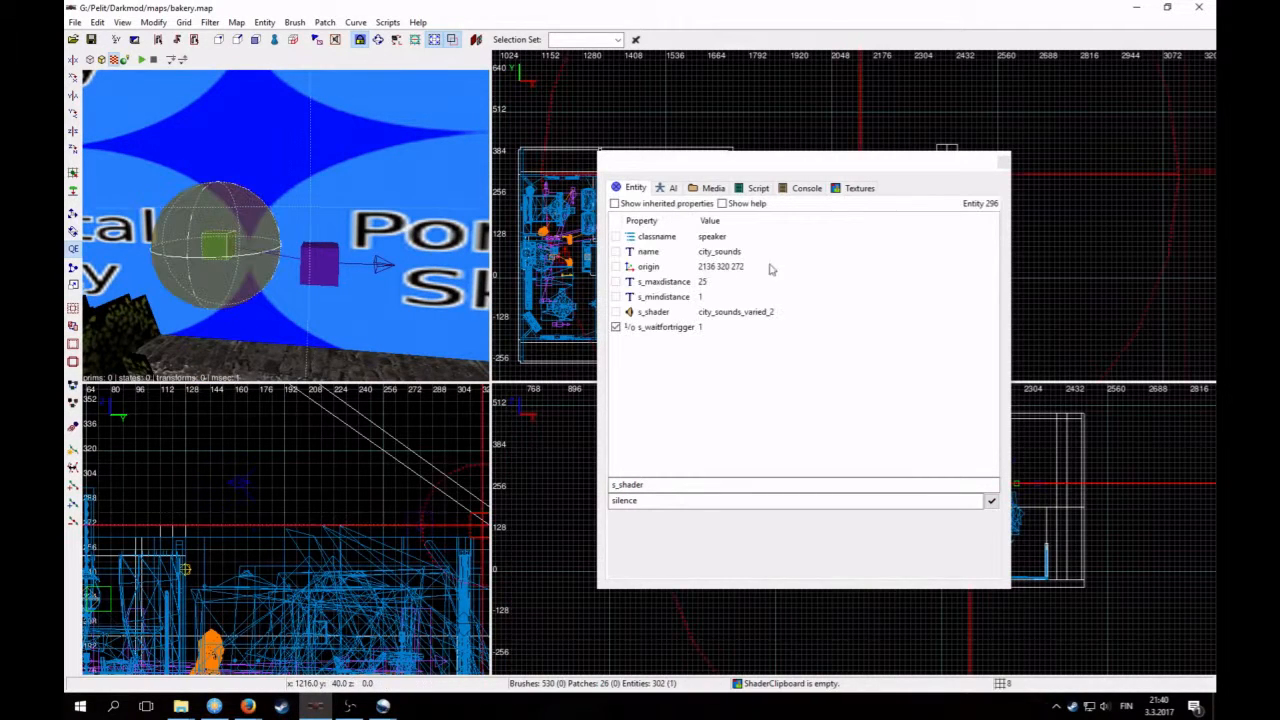
pyautogui.click(719, 239)
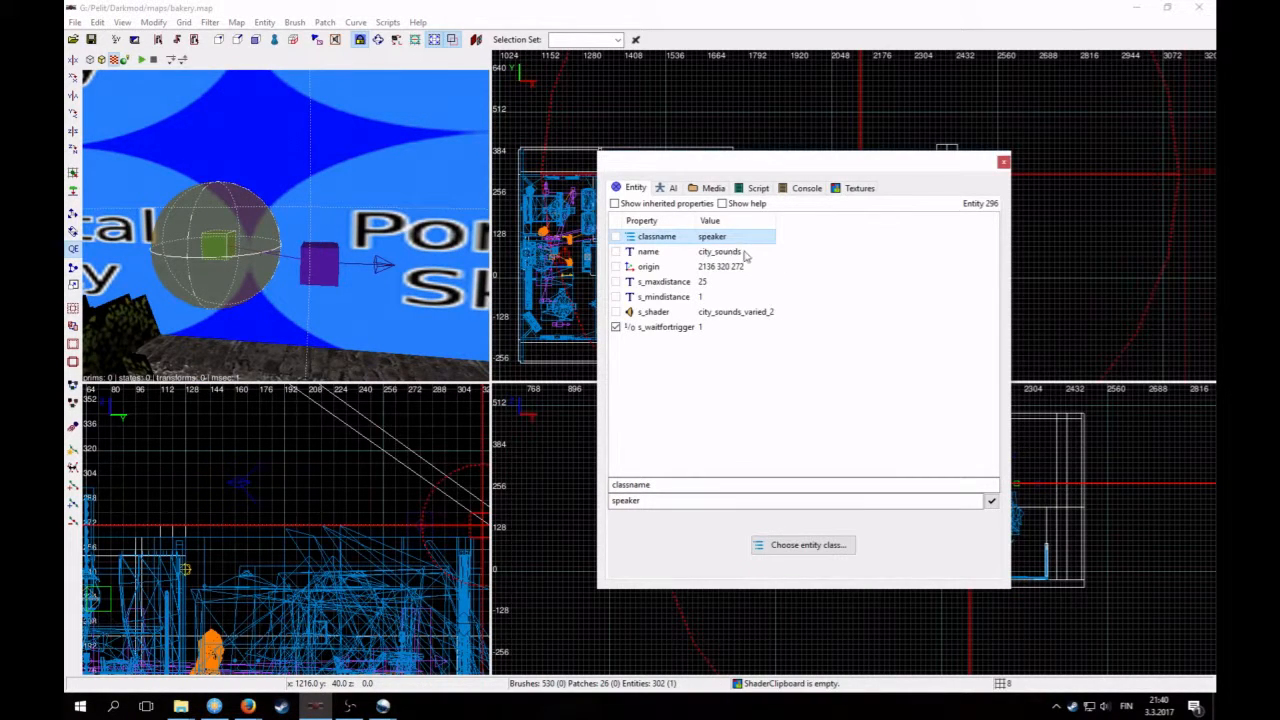
pyautogui.click(723, 313)
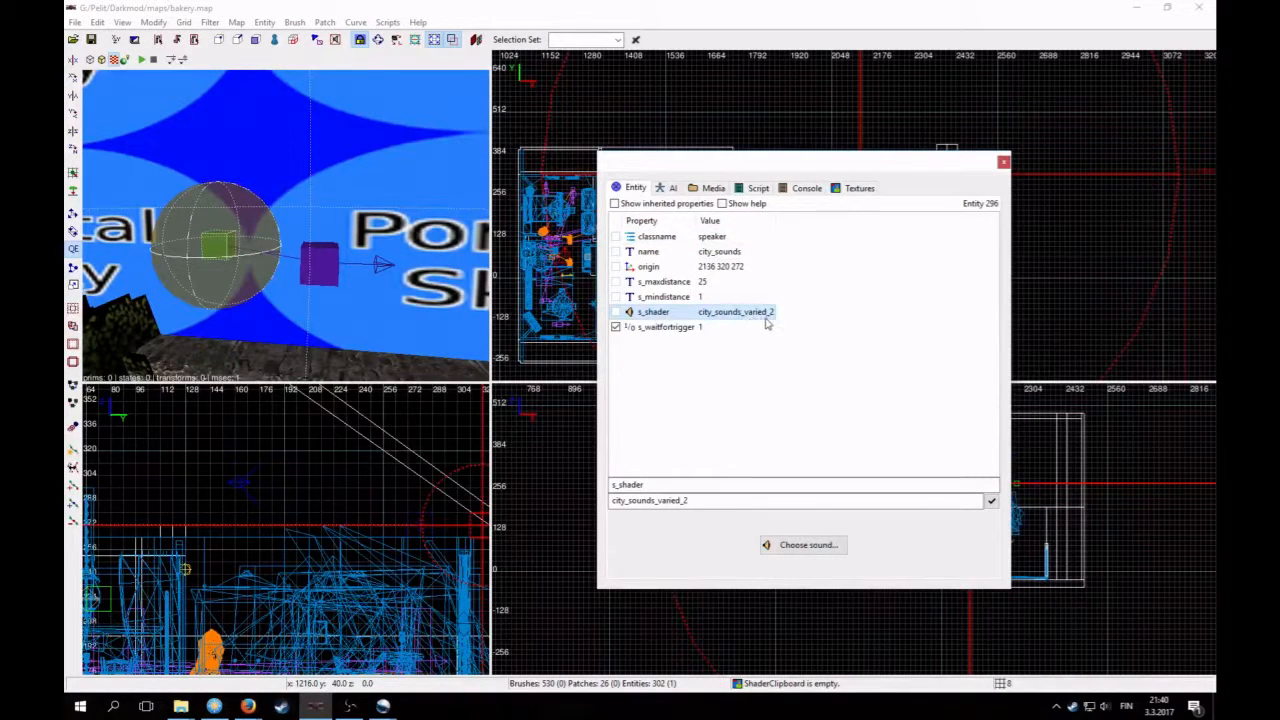
pyautogui.click(660, 328)
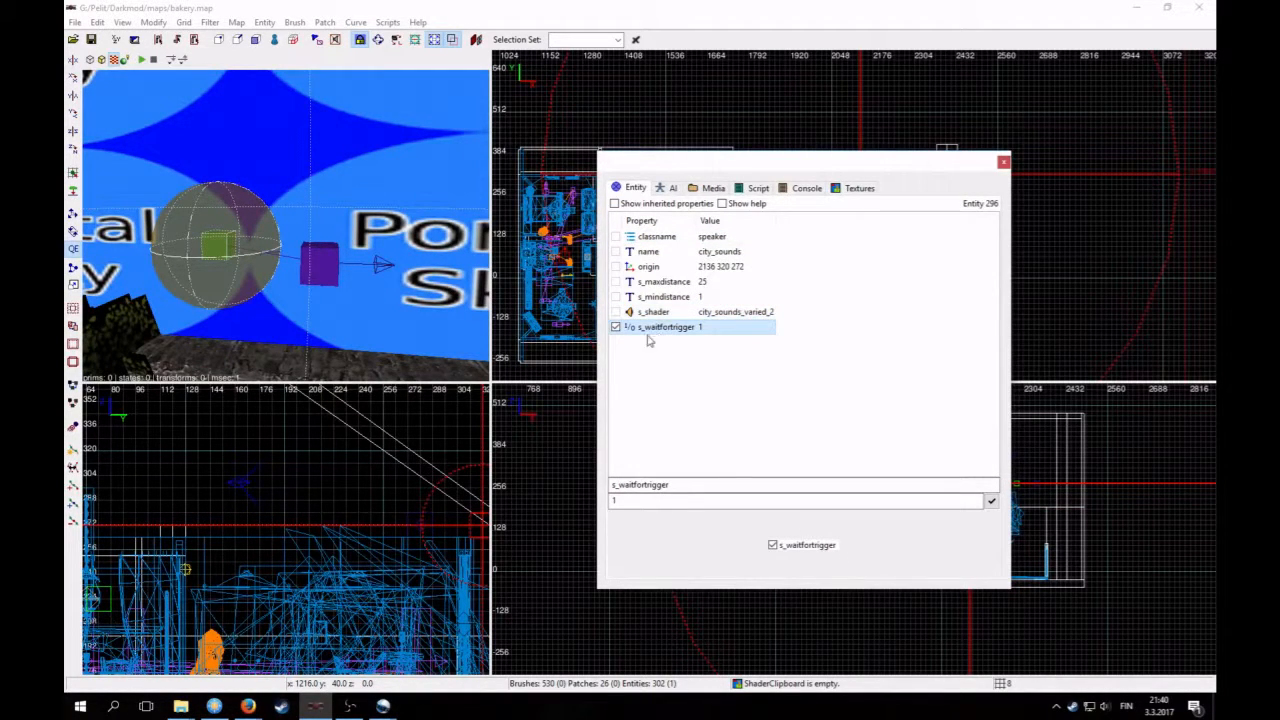
# Step: Browse the sound files of the speaker's city_sounds_varied_2 shader, preview people_crowd_passing01.ogg and accept the shader
pyautogui.click(733, 313)
pyautogui.click(815, 547)
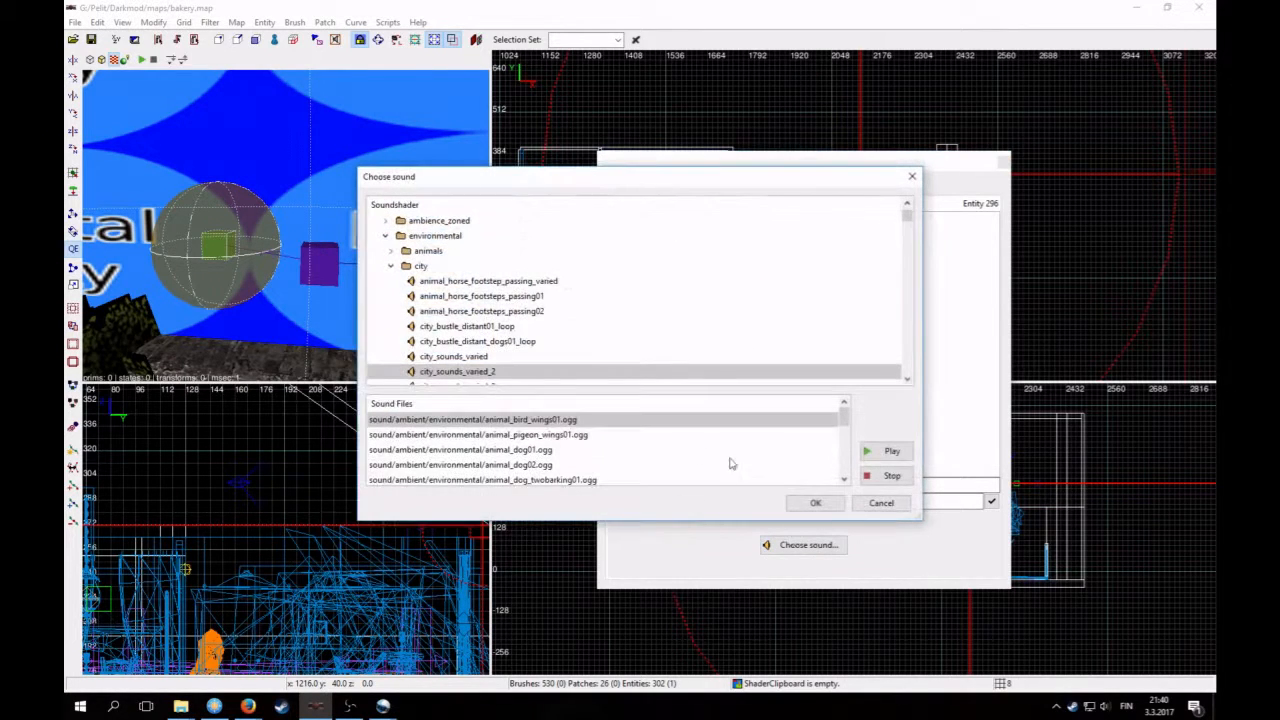
pyautogui.click(474, 372)
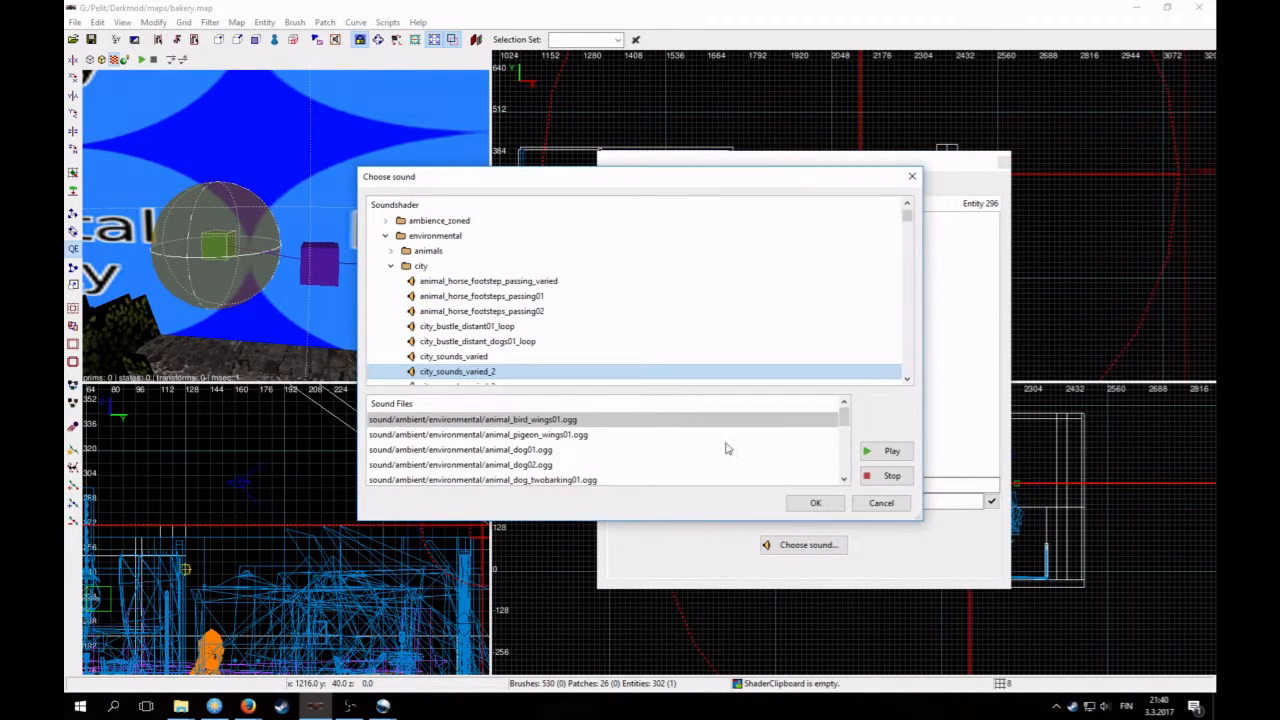
pyautogui.scroll(-2, 843, 424)
pyautogui.click(803, 449)
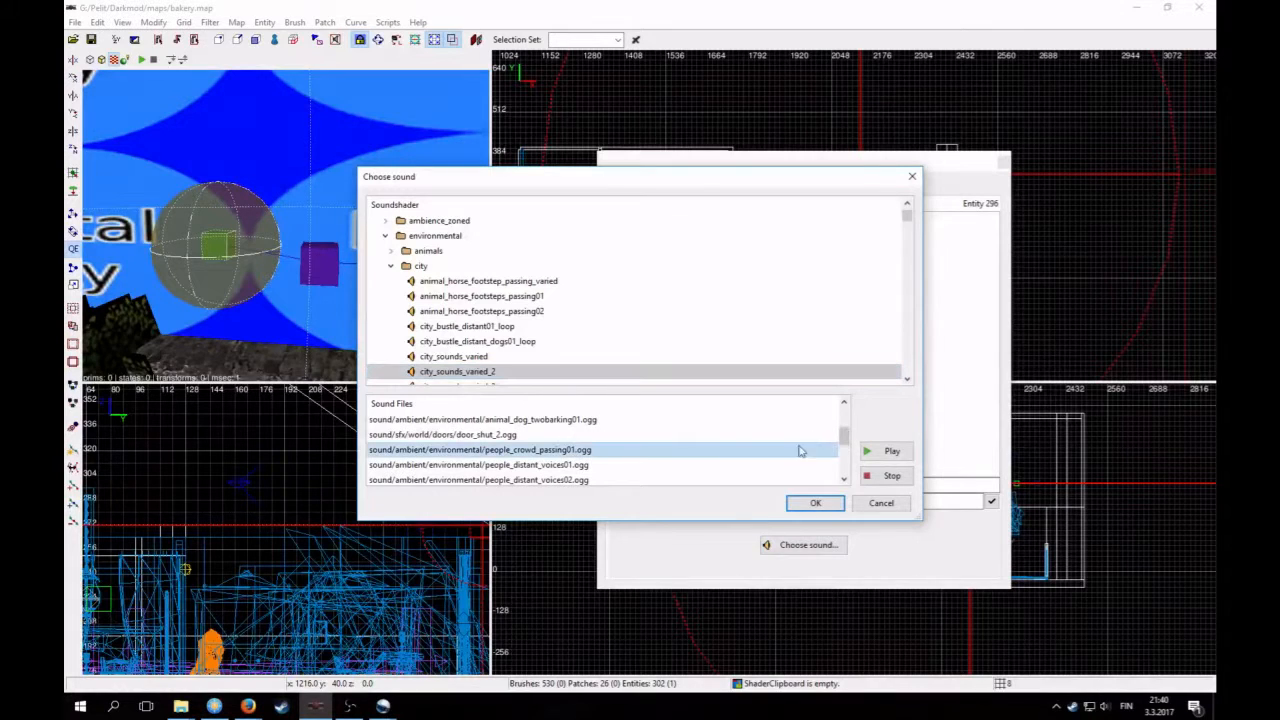
pyautogui.click(893, 451)
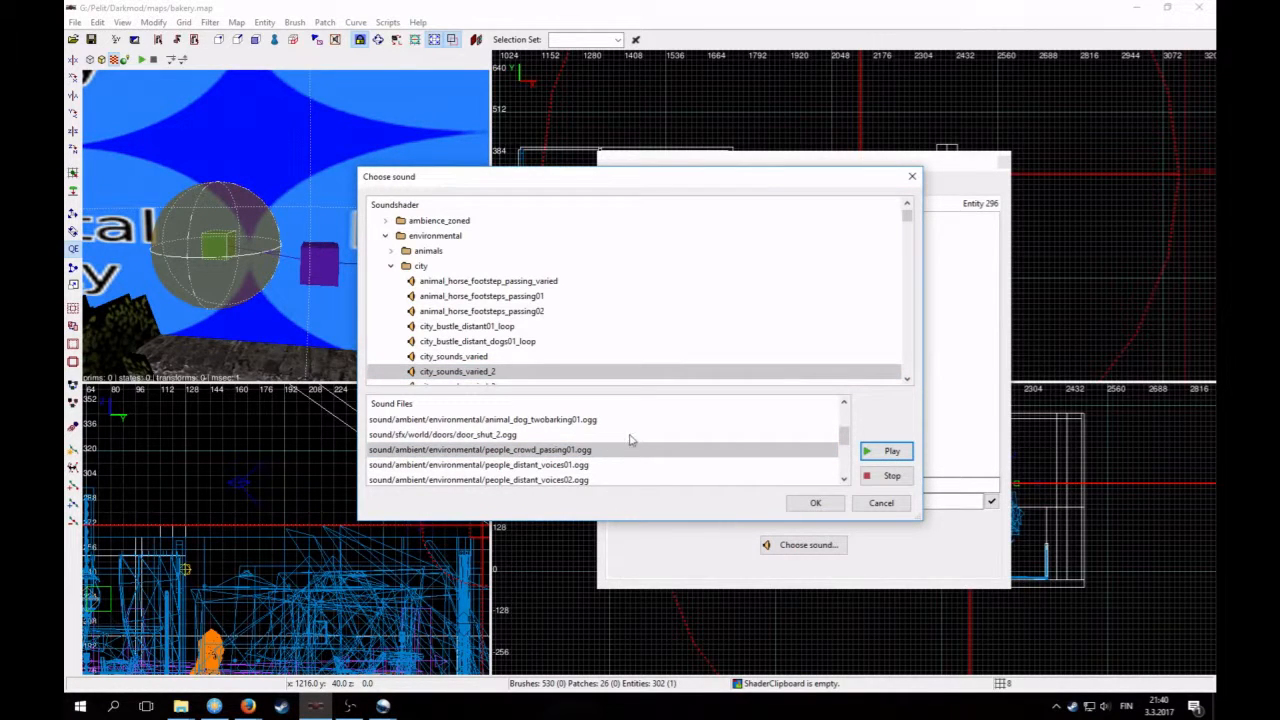
pyautogui.click(815, 503)
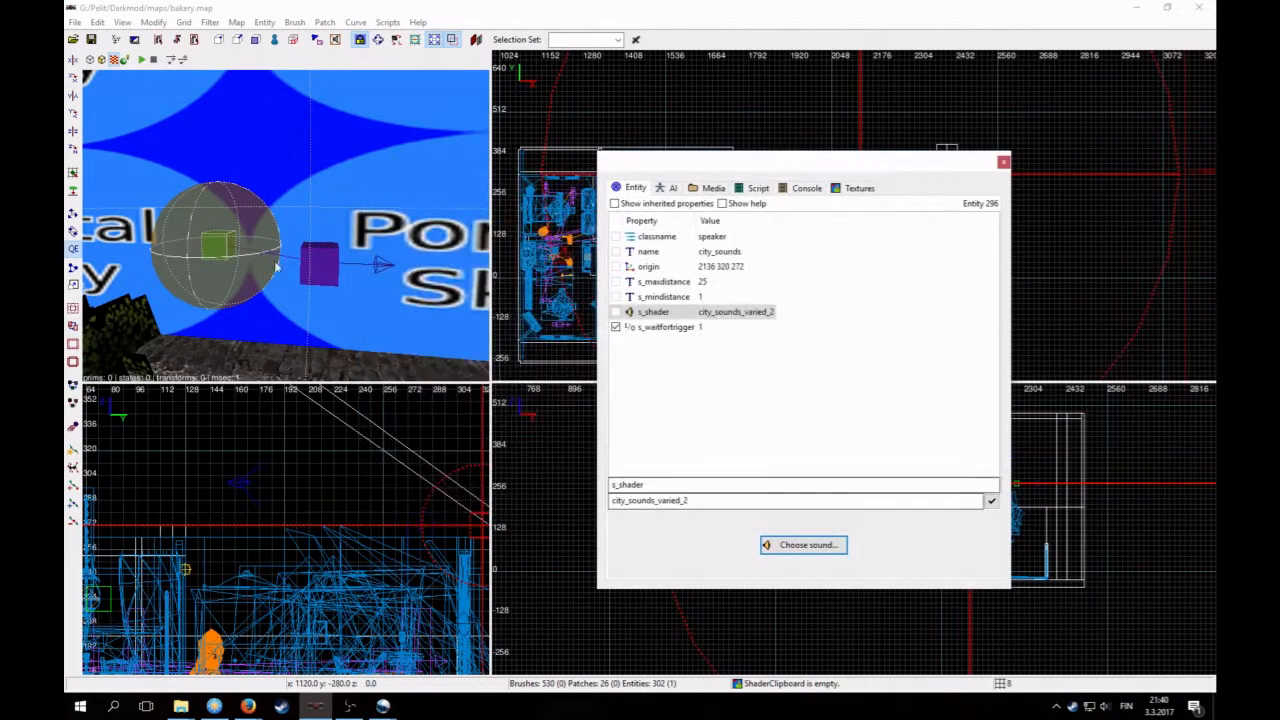
# Step: Select the city_sounds_timer entity and review its start_on, wait and random properties
pyautogui.press('Escape')
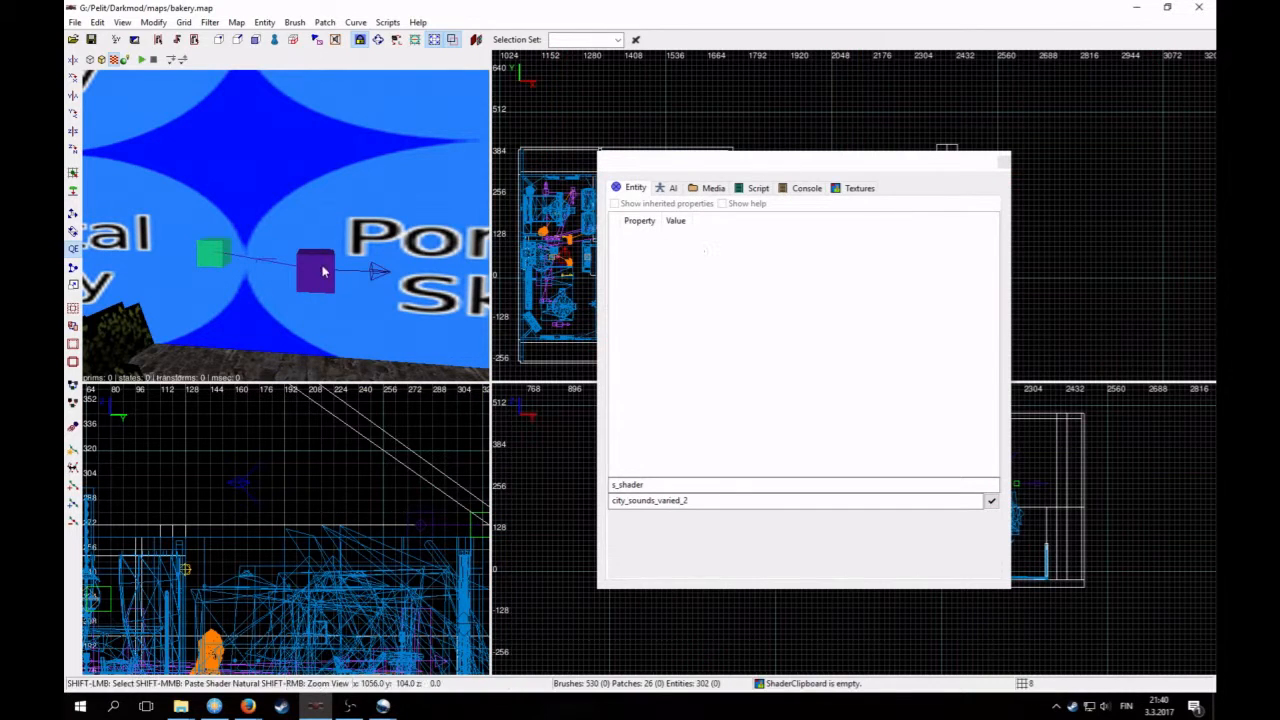
pyautogui.keyDown('shift'); pyautogui.click(329, 266); pyautogui.keyUp('shift')
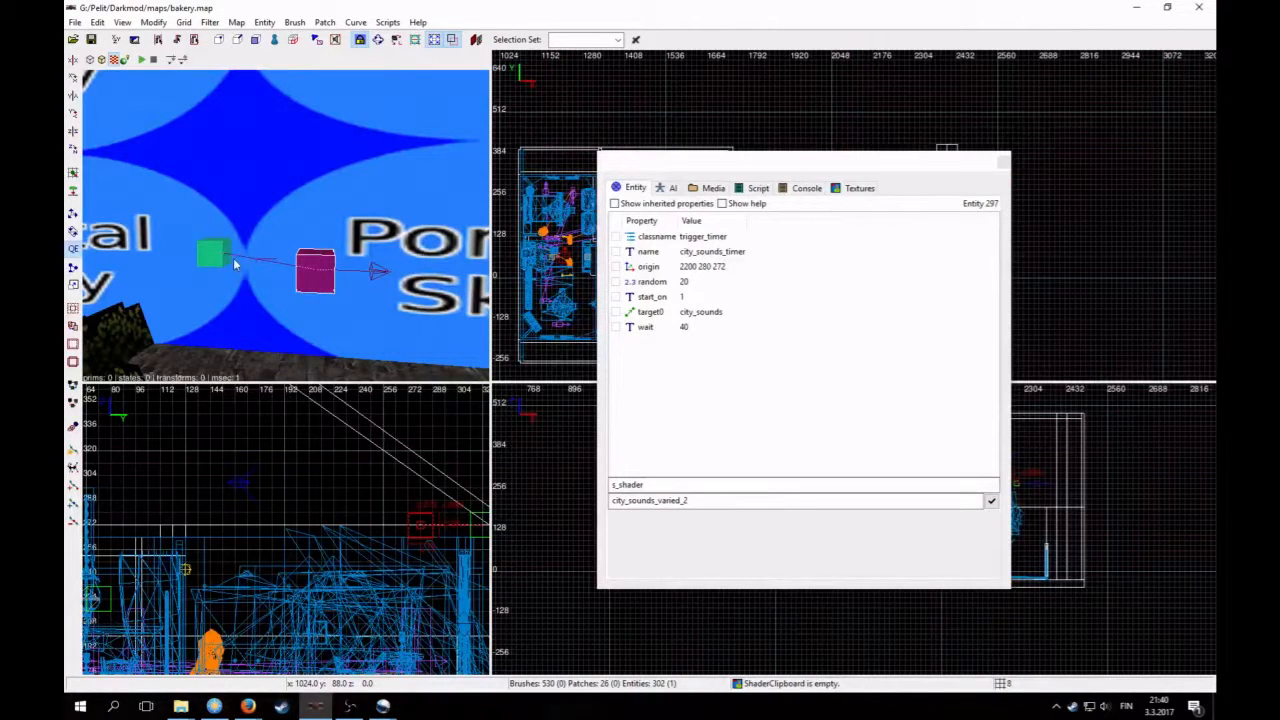
pyautogui.press('Escape')
pyautogui.keyDown('shift'); pyautogui.click(318, 273); pyautogui.keyUp('shift')
pyautogui.click(668, 302)
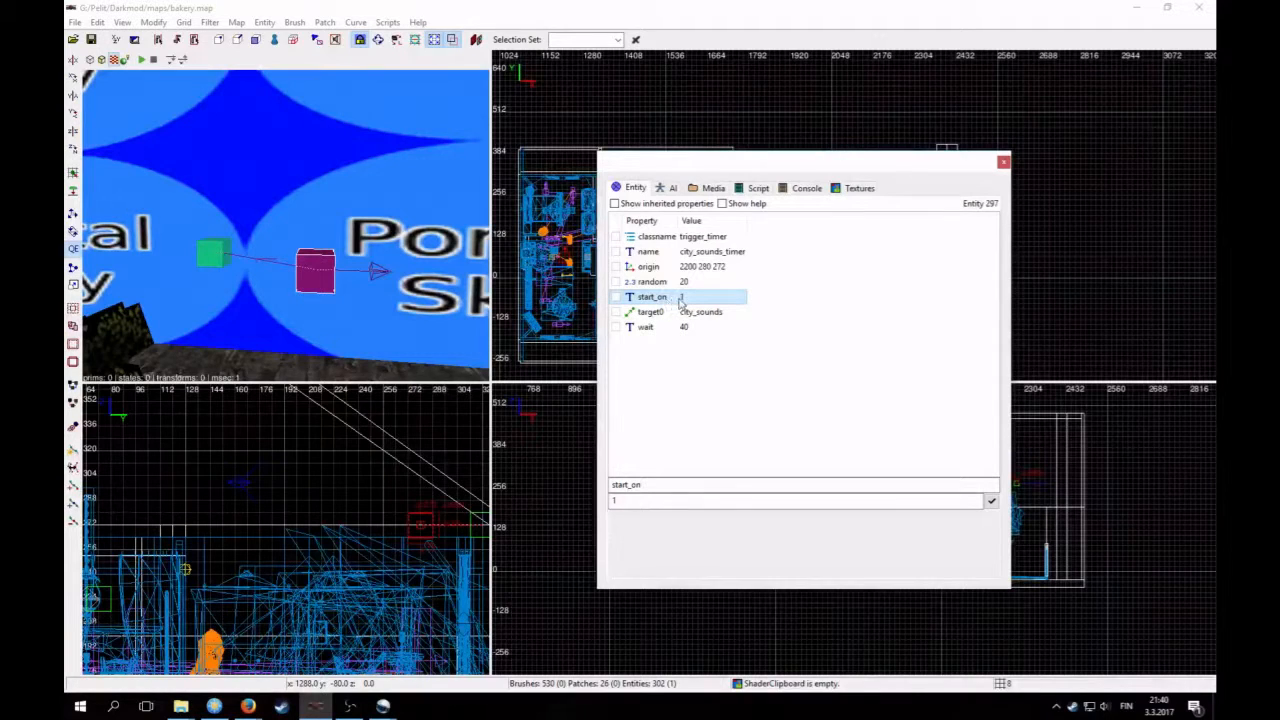
pyautogui.click(667, 330)
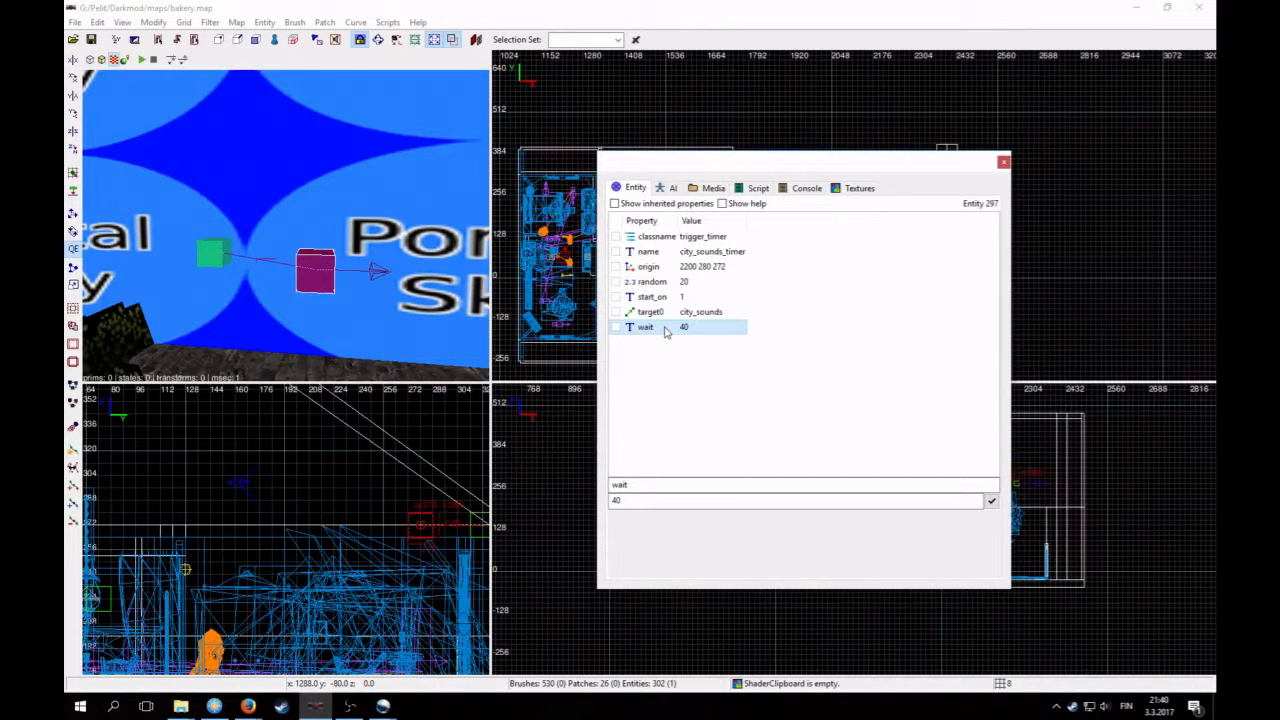
pyautogui.click(686, 285)
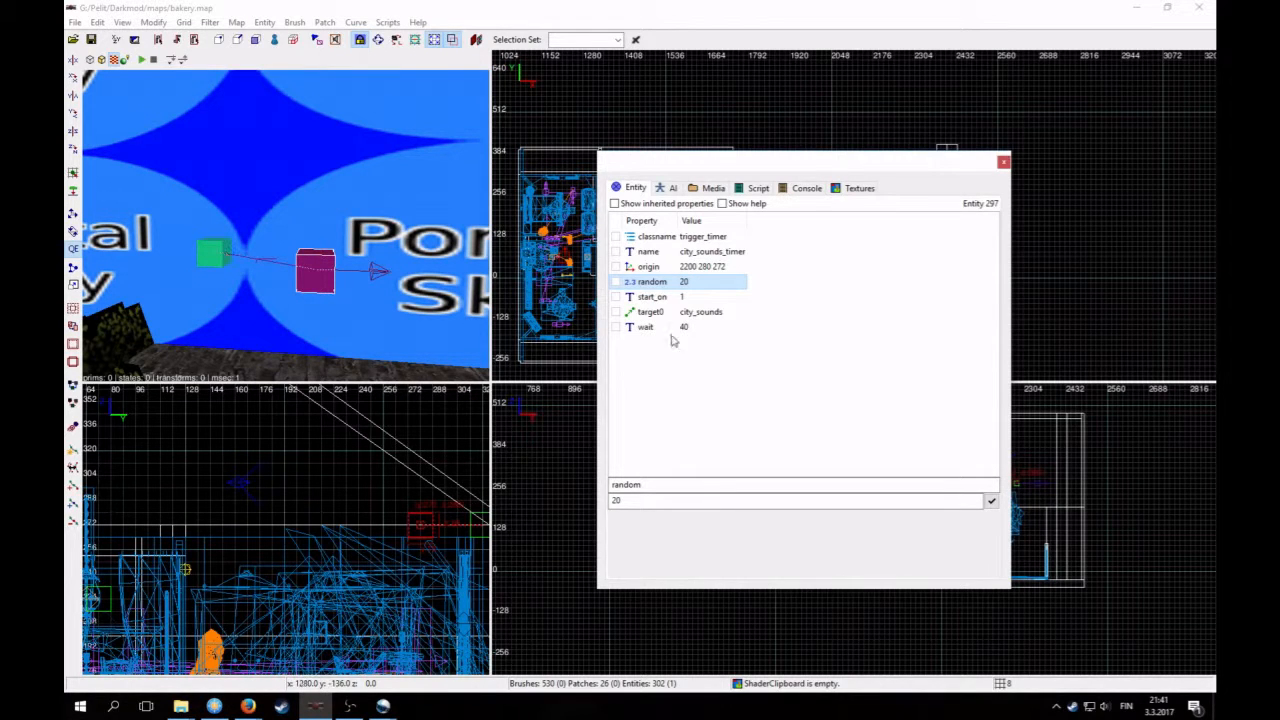
# Step: Deselect the timer, select the city_sounds speaker, and examine its radius in the top view with the entity window moved aside
pyautogui.rightClick(354, 276)
pyautogui.rightClick(354, 276)
pyautogui.press('Escape')
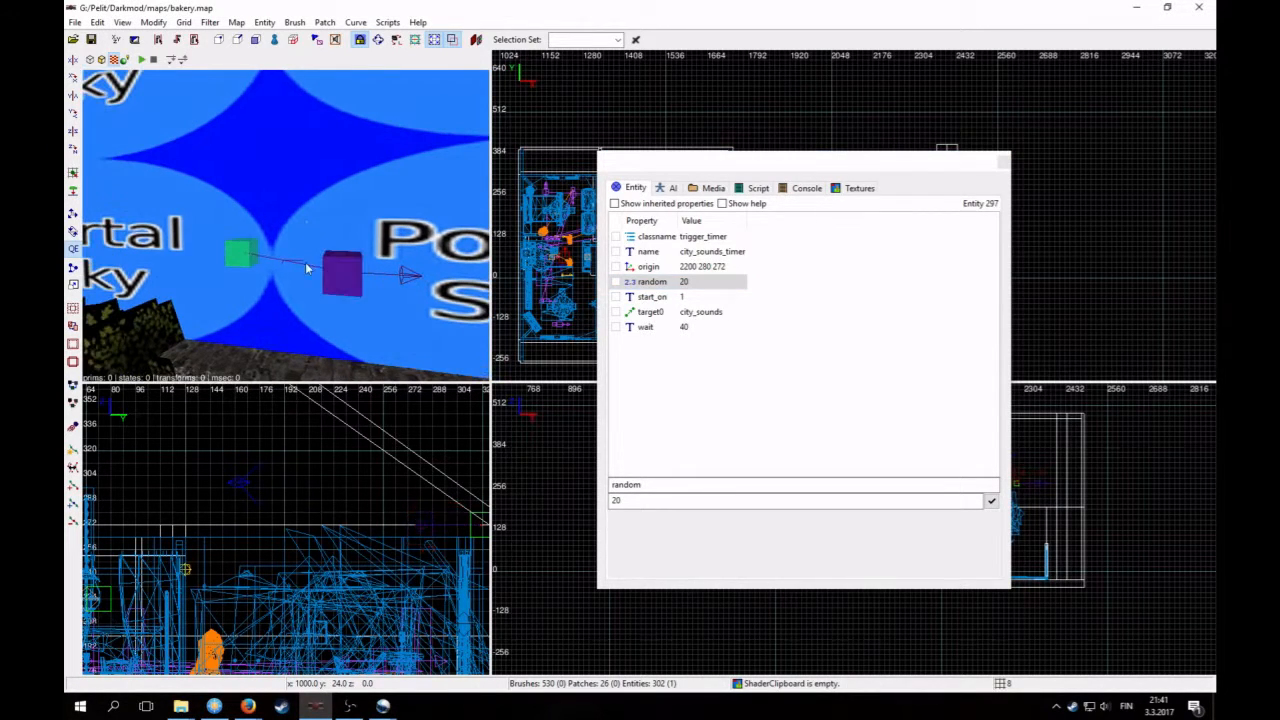
pyautogui.keyDown('shift'); pyautogui.click(243, 259); pyautogui.keyUp('shift')
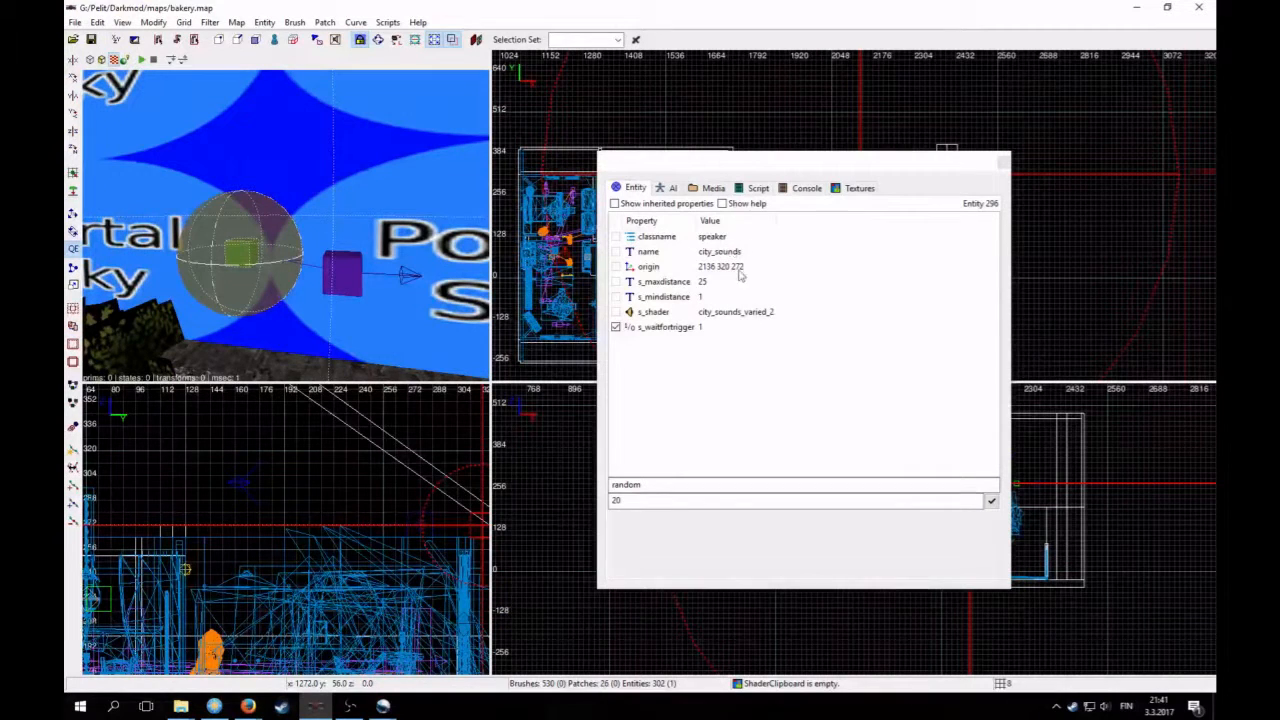
pyautogui.rightClick(295, 247)
pyautogui.rightClick(295, 247)
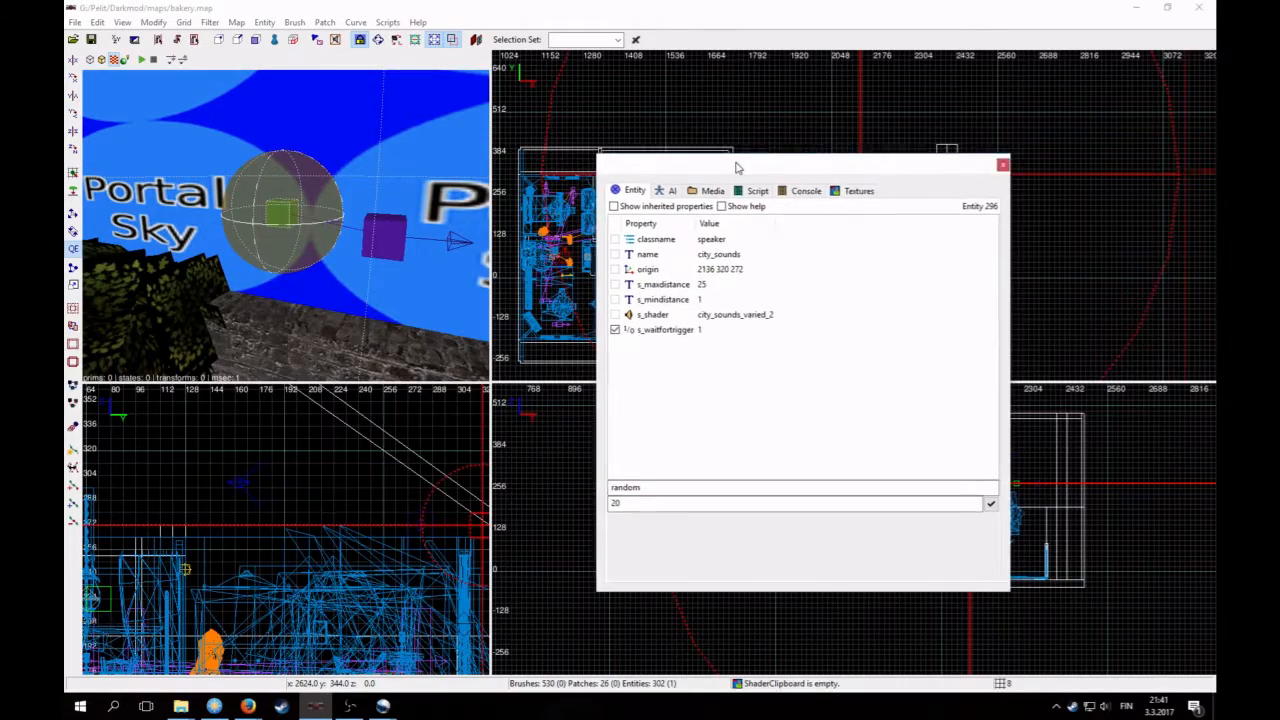
pyautogui.moveTo(734, 166); pyautogui.dragTo(242, 166)
pyautogui.scroll(-2, 715, 190)
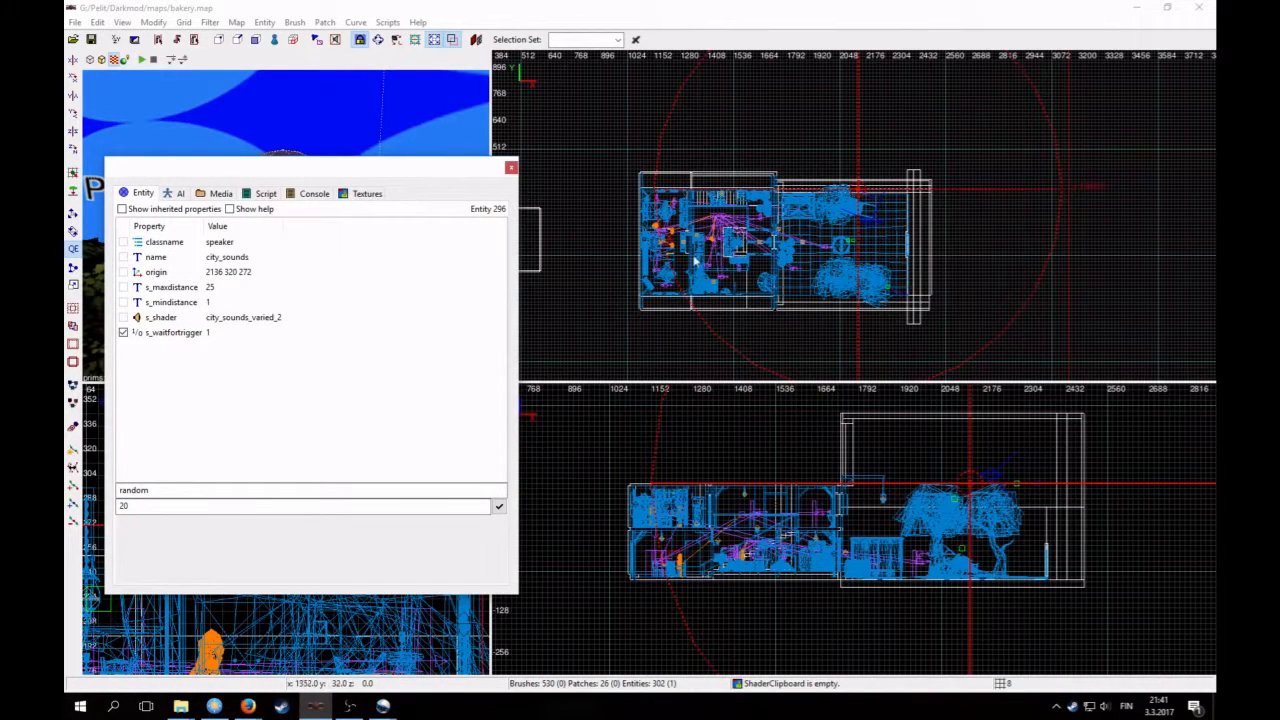
# Step: Try an s_maxdistance of 15 on the city_sounds speaker, set it to 20, and close the entity window
pyautogui.click(197, 290)
pyautogui.moveTo(200, 511); pyautogui.dragTo(100, 507)
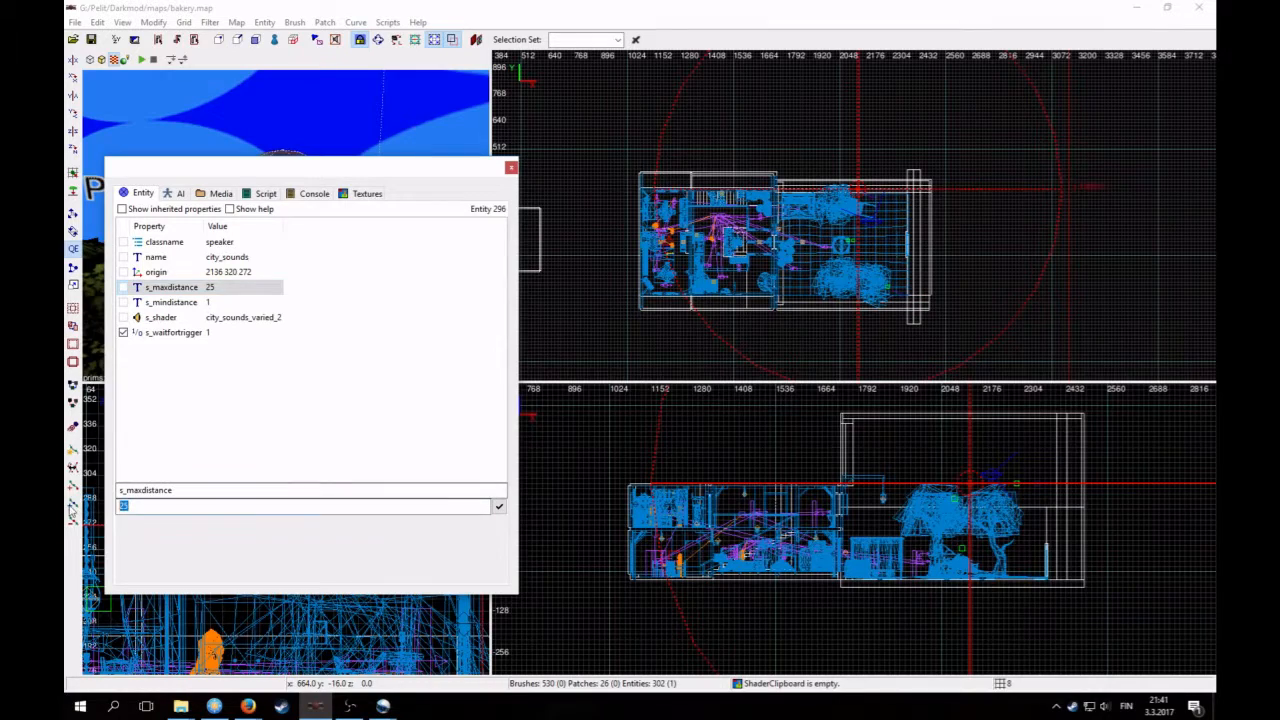
pyautogui.write('1')
pyautogui.click(498, 507)
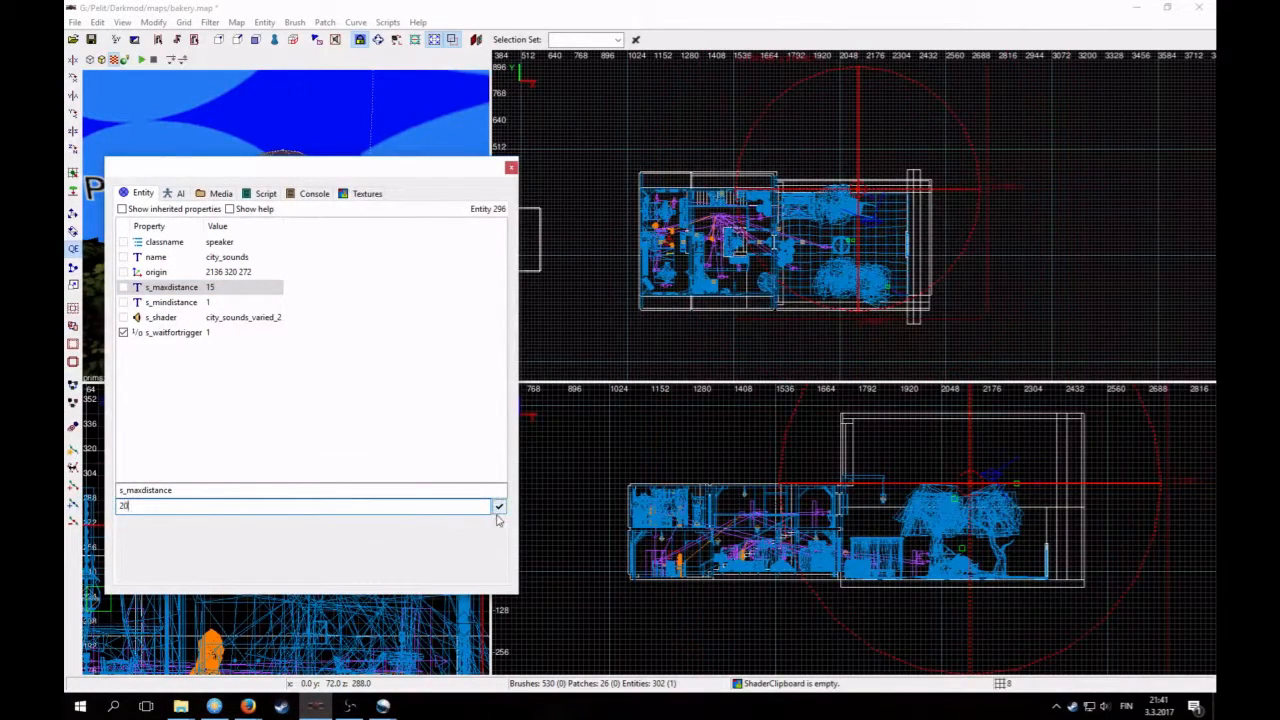
pyautogui.click(511, 167)
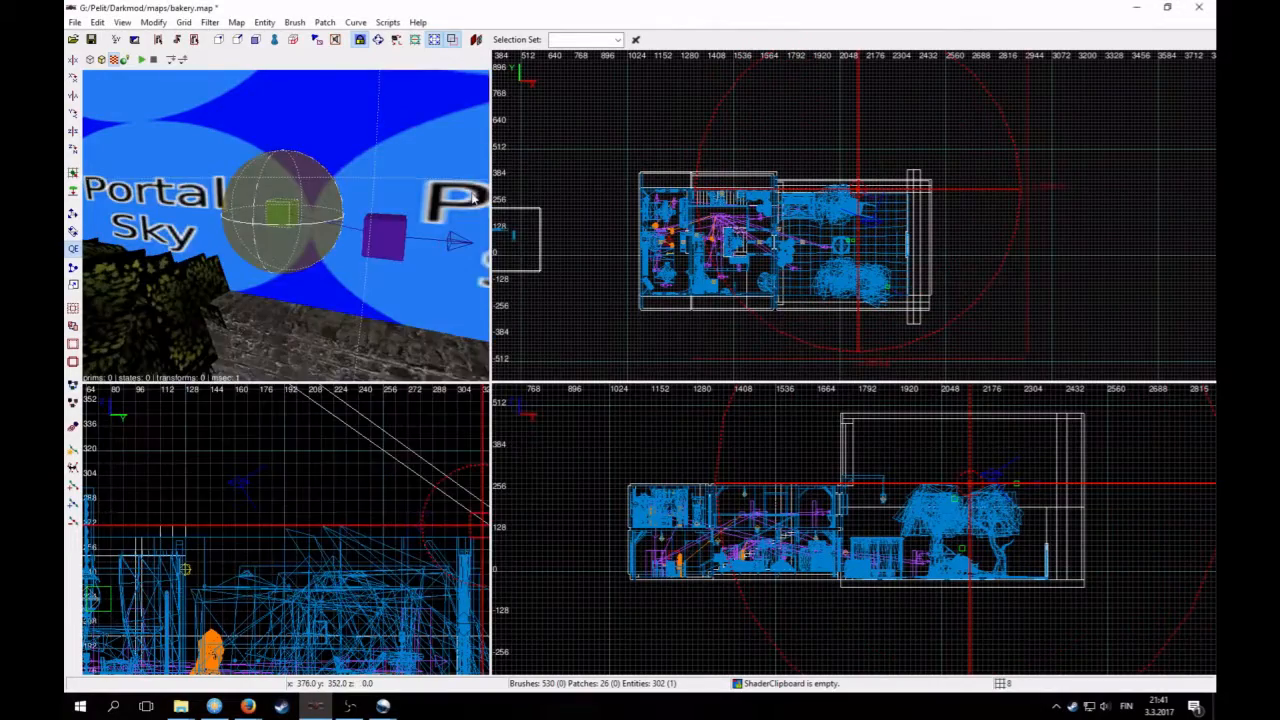
# Step: Try to apply s_maxdistance 20 to the city_sounds_timer1 entity and undo the added property
pyautogui.keyDown('shift'); pyautogui.click(381, 249); pyautogui.keyUp('shift')
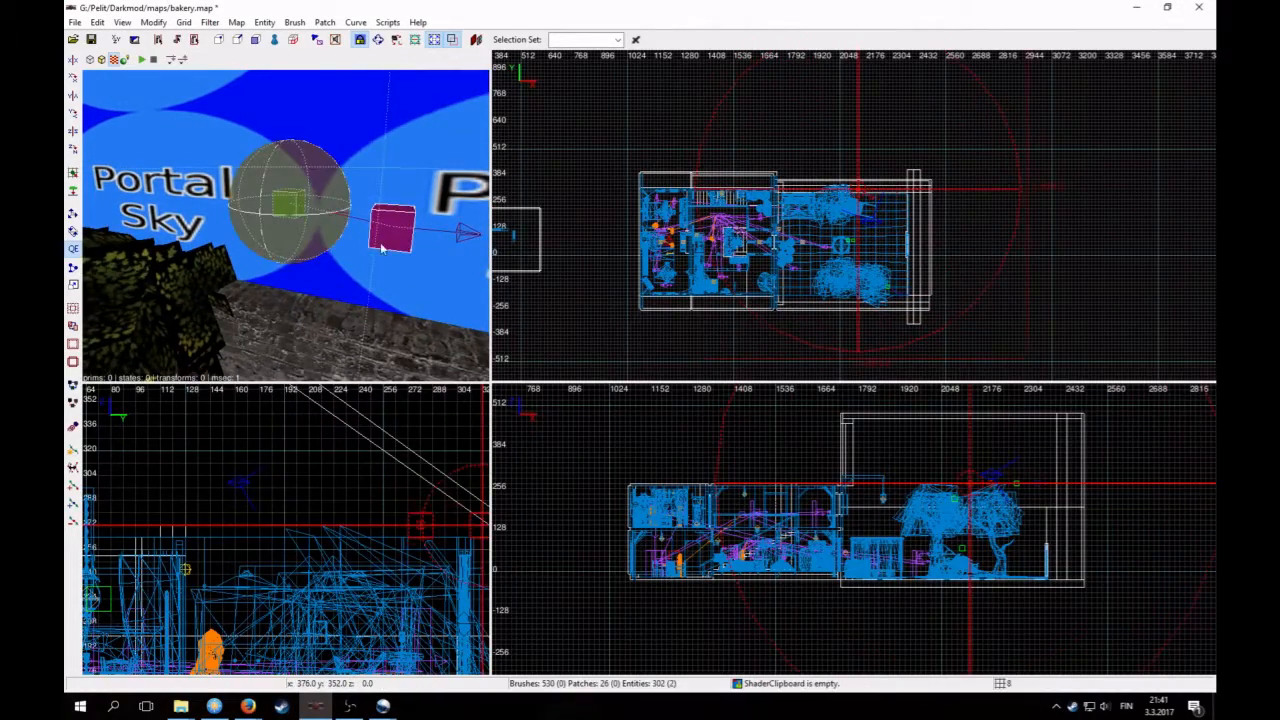
pyautogui.rightClick(392, 249)
pyautogui.rightClick(392, 249)
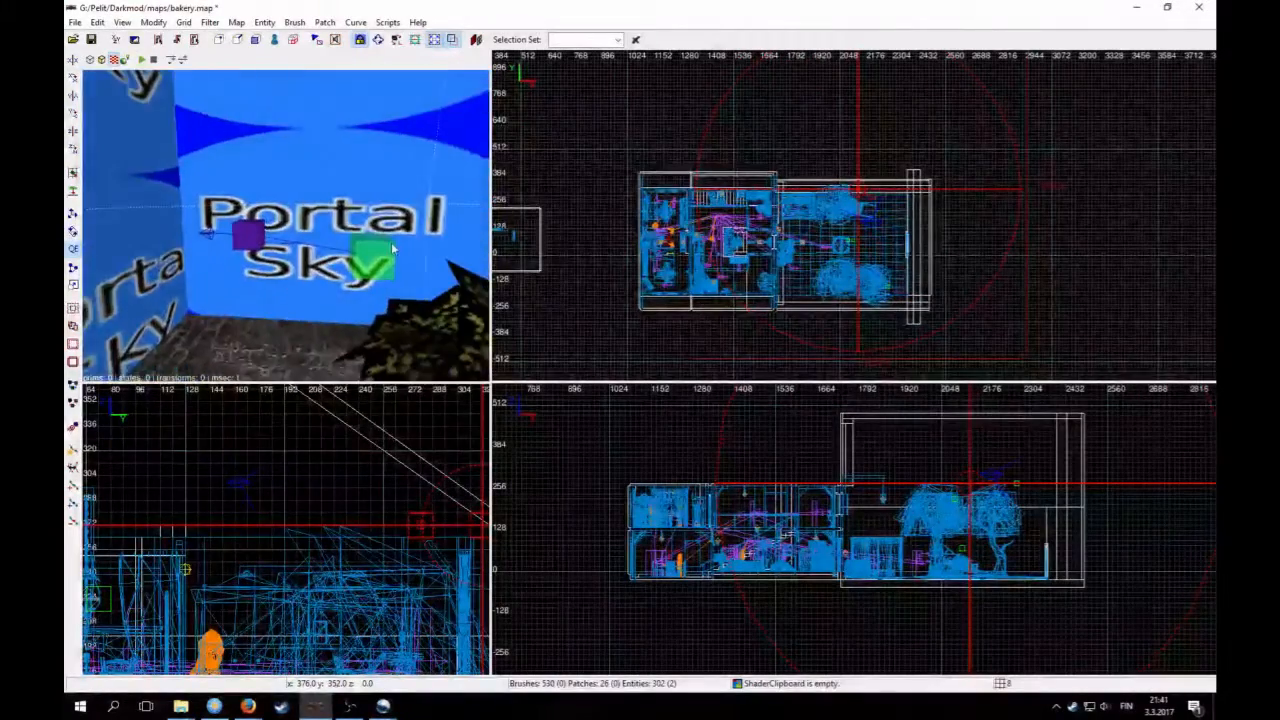
pyautogui.press('Escape')
pyautogui.keyDown('shift'); pyautogui.click(247, 248); pyautogui.keyUp('shift')
pyautogui.press('n')
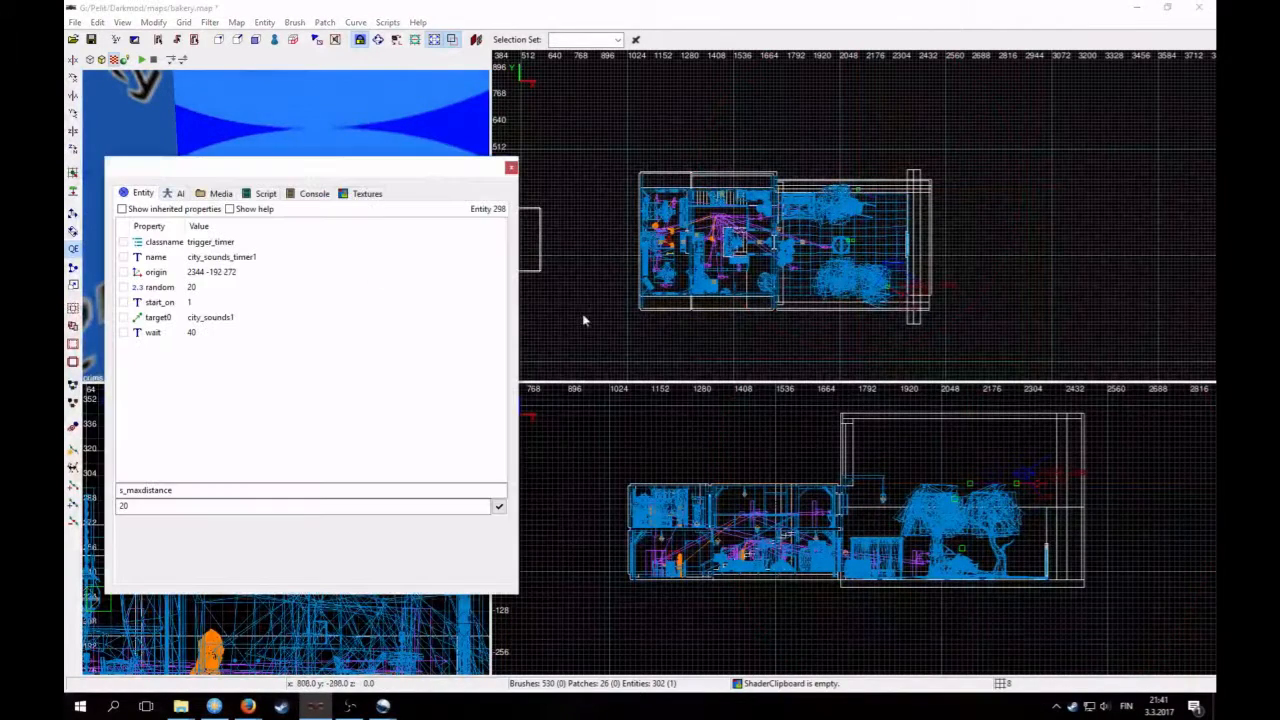
pyautogui.click(498, 507)
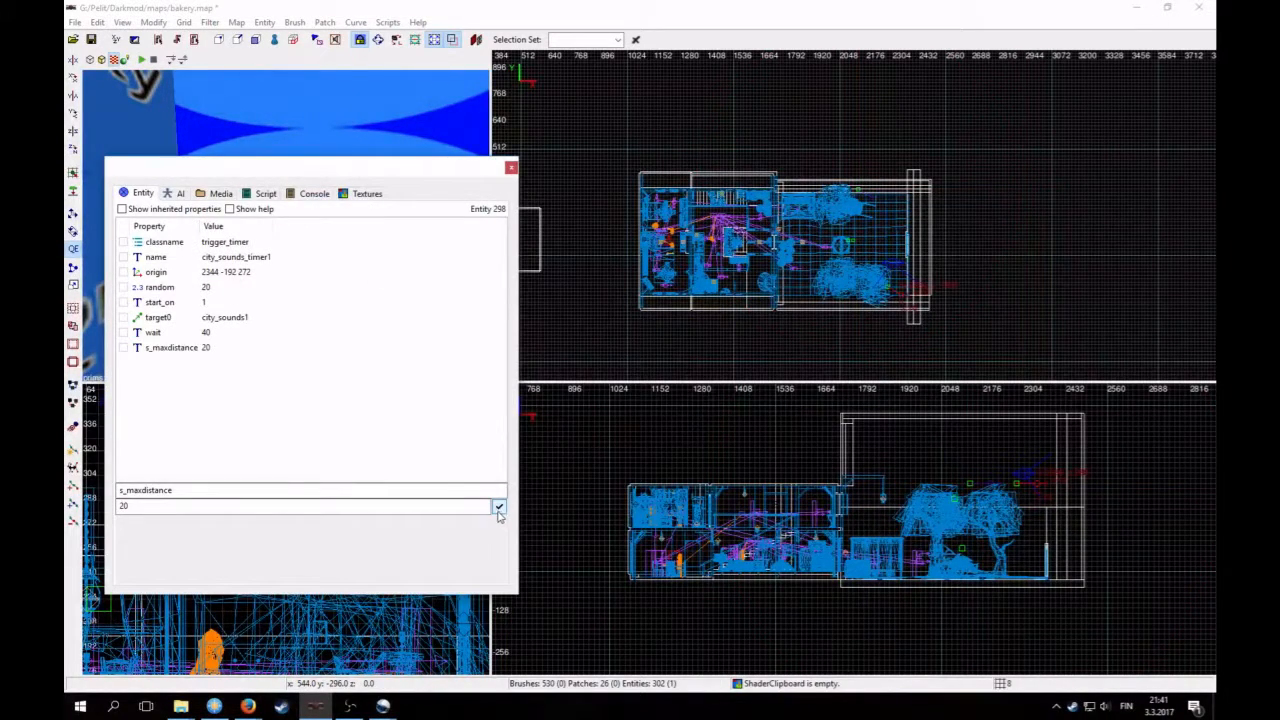
pyautogui.hotkey('ctrl', 'z')
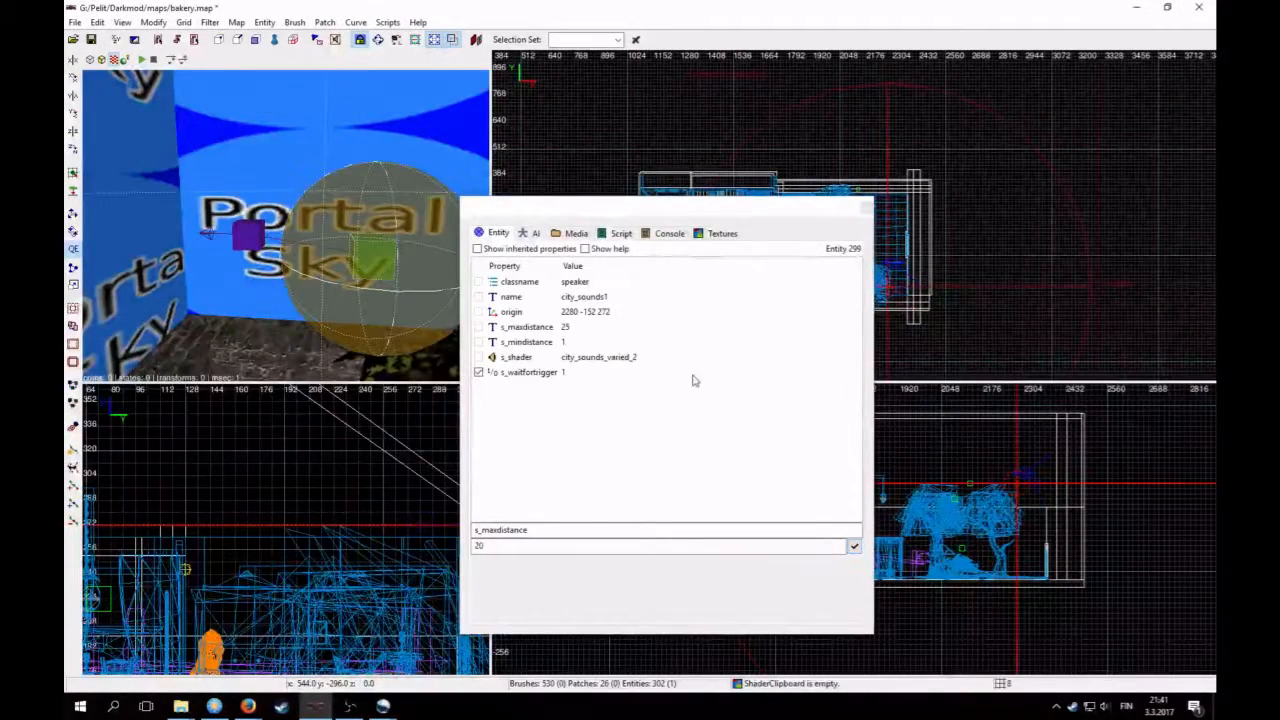
# Step: Set the city_sounds1 speaker's s_maxdistance to 20 and close the entity window
pyautogui.click(856, 548)
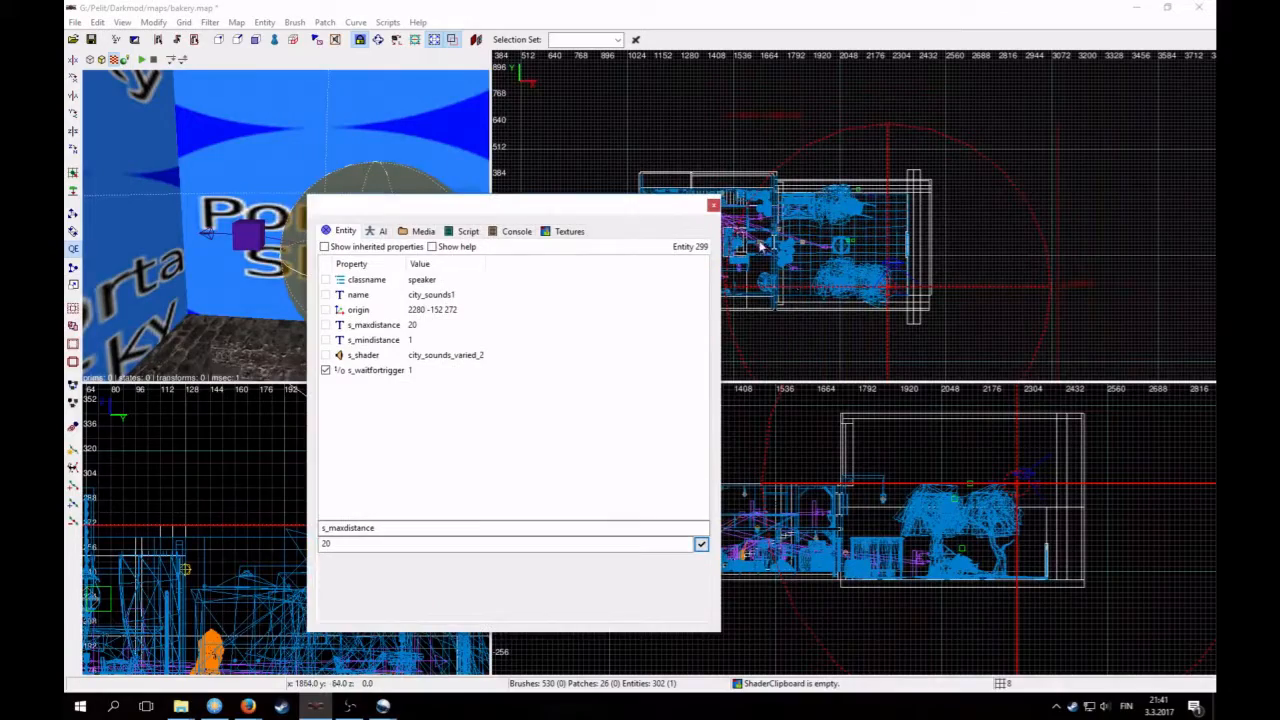
pyautogui.click(713, 205)
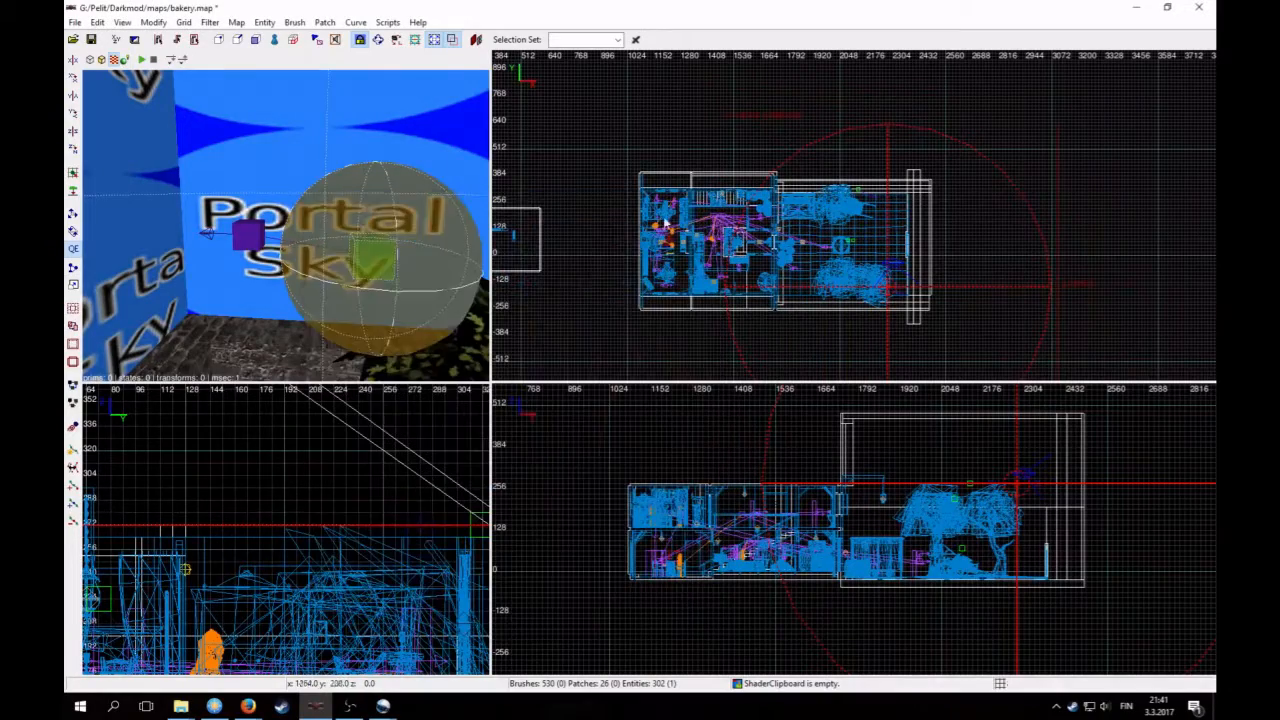
# Step: Select the city_sounds1 speaker, move it slightly away from the tree toward the garden's corner in the top view, and deselect it
pyautogui.scroll(3, 291, 274)
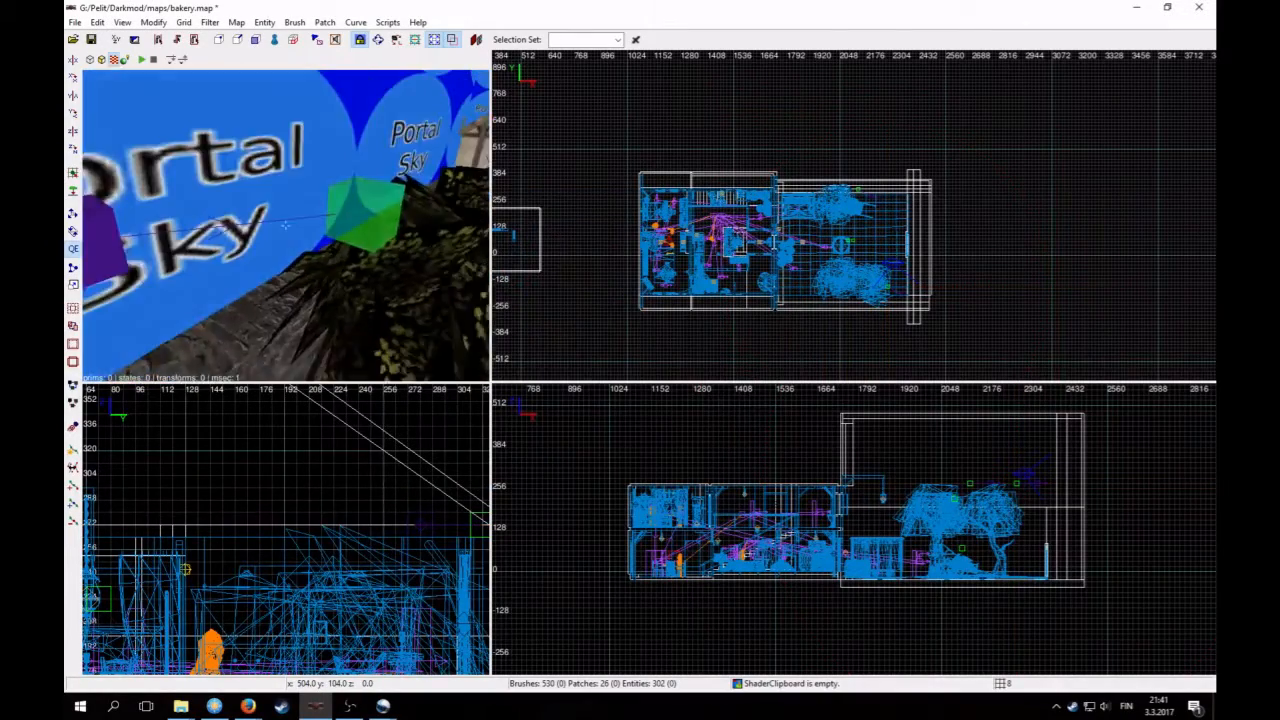
pyautogui.rightClick(291, 274)
pyautogui.keyDown('shift'); pyautogui.click(307, 217); pyautogui.keyUp('shift')
pyautogui.moveTo(709, 306); pyautogui.dragTo(500, 120, button='right')
pyautogui.scroll(3, 709, 306)
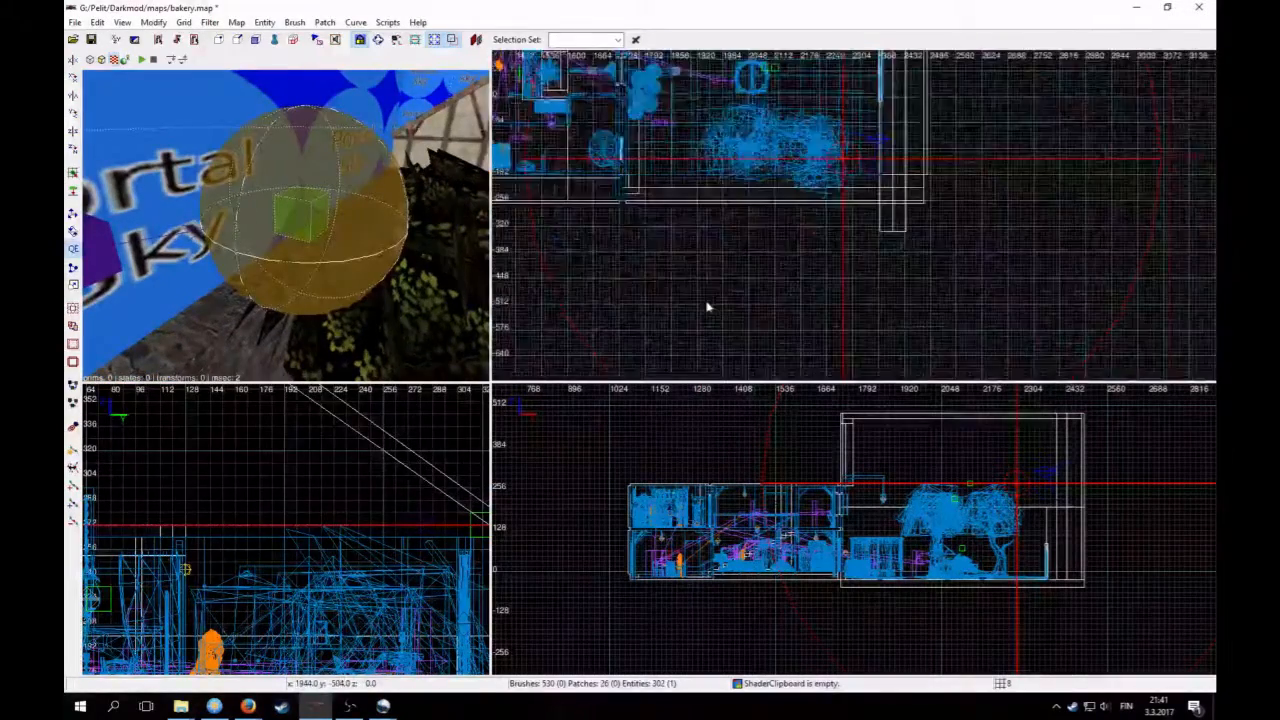
pyautogui.moveTo(846, 163); pyautogui.dragTo(858, 181)
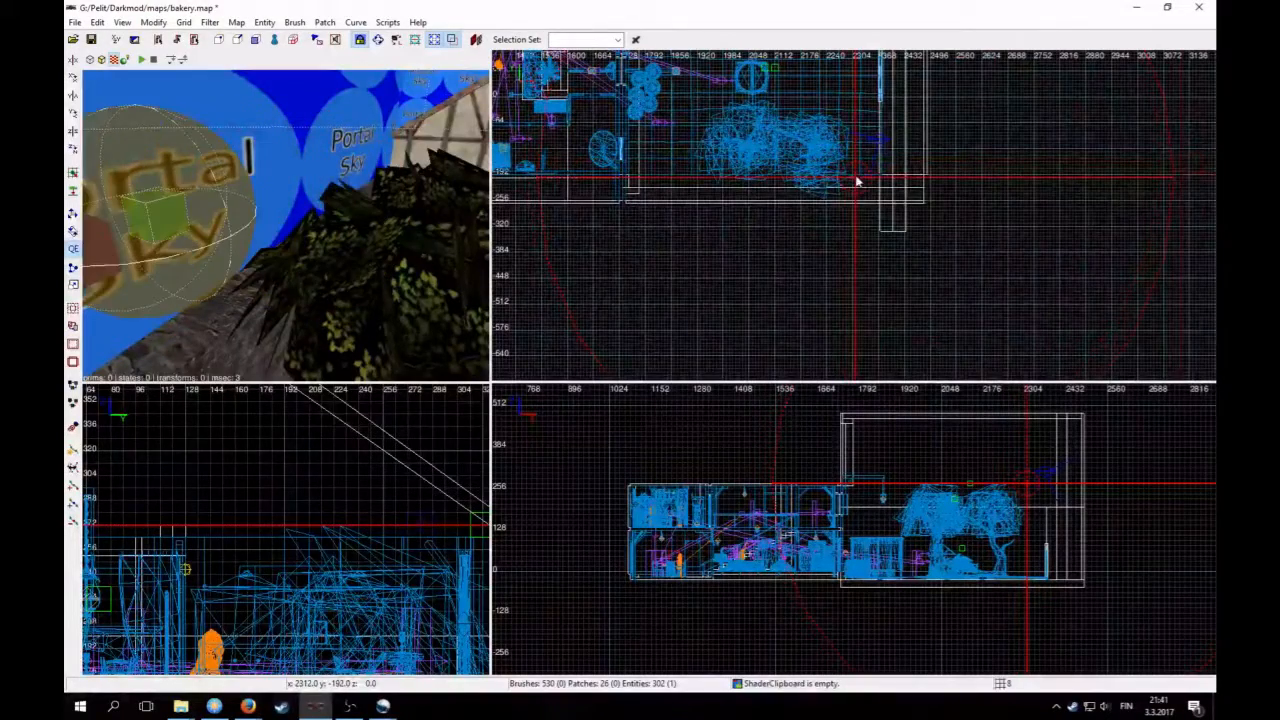
pyautogui.rightClick(278, 204)
pyautogui.rightClick(278, 204)
pyautogui.press('Escape')
# Step: Select the speaker above the garden well and review its radius and entity properties, including s_looping
pyautogui.rightClick(278, 204)
pyautogui.scroll(-5, 278, 204)
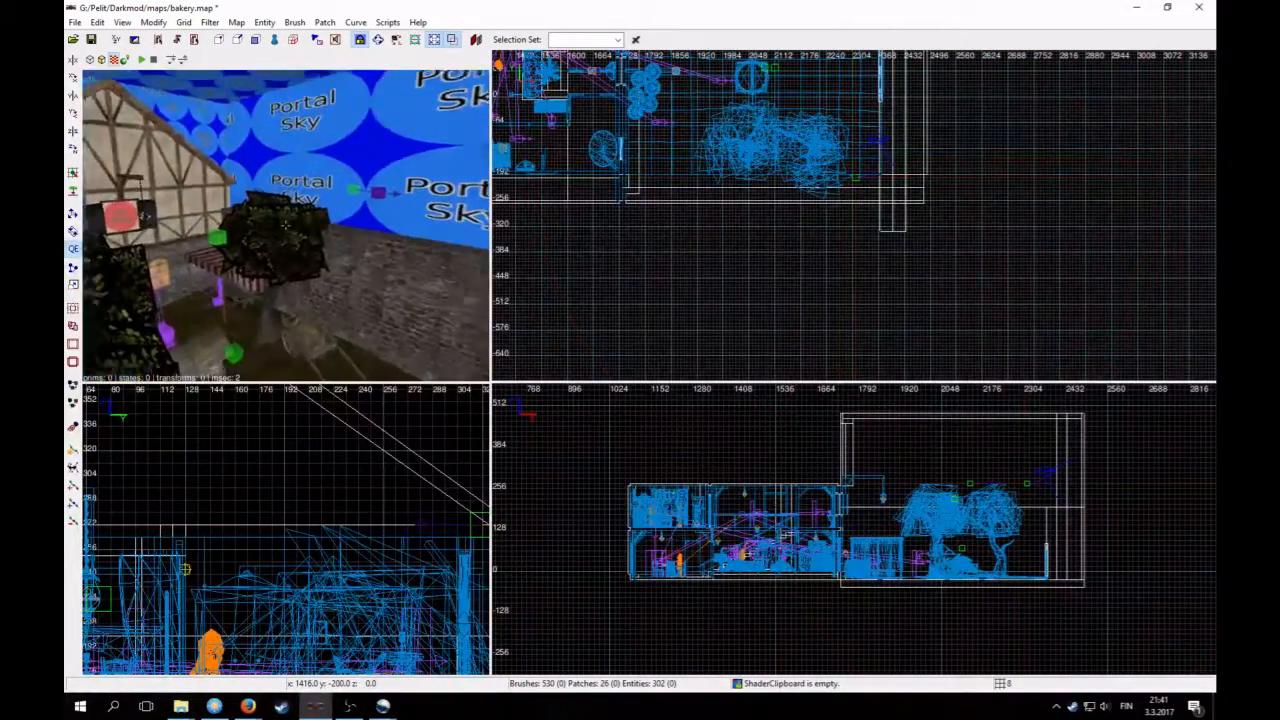
pyautogui.press('Right')
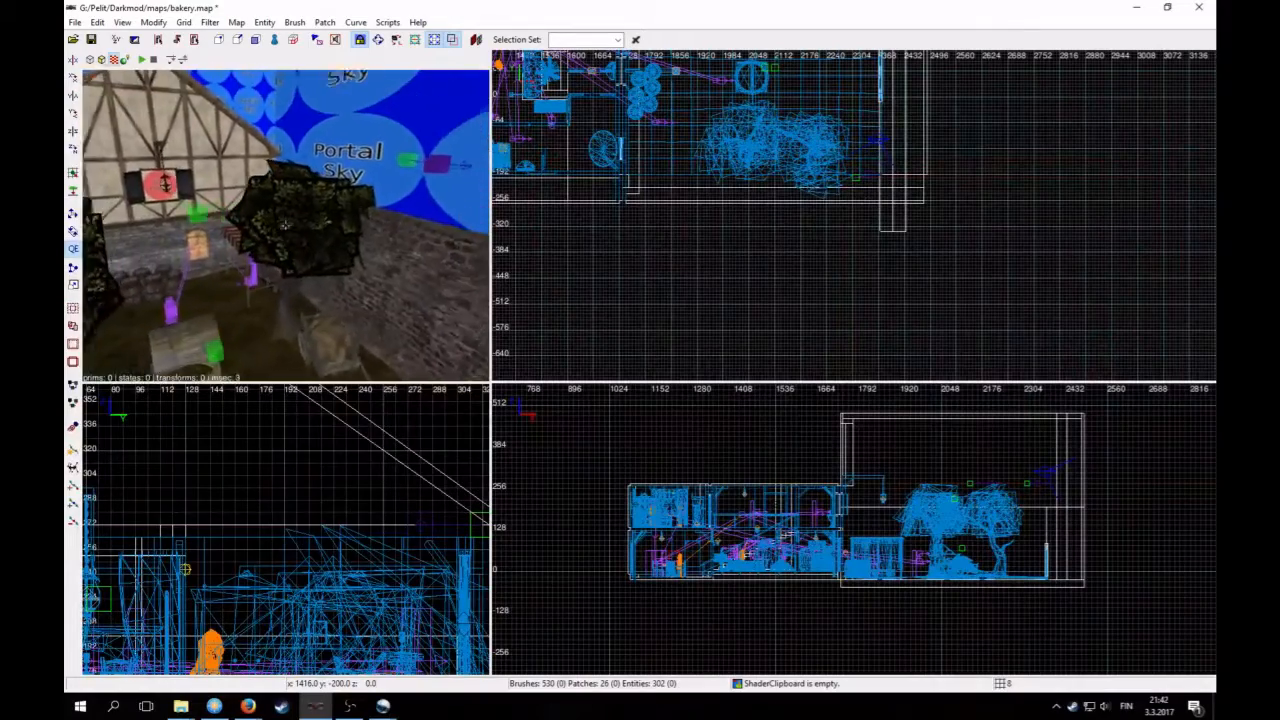
pyautogui.press('Left')
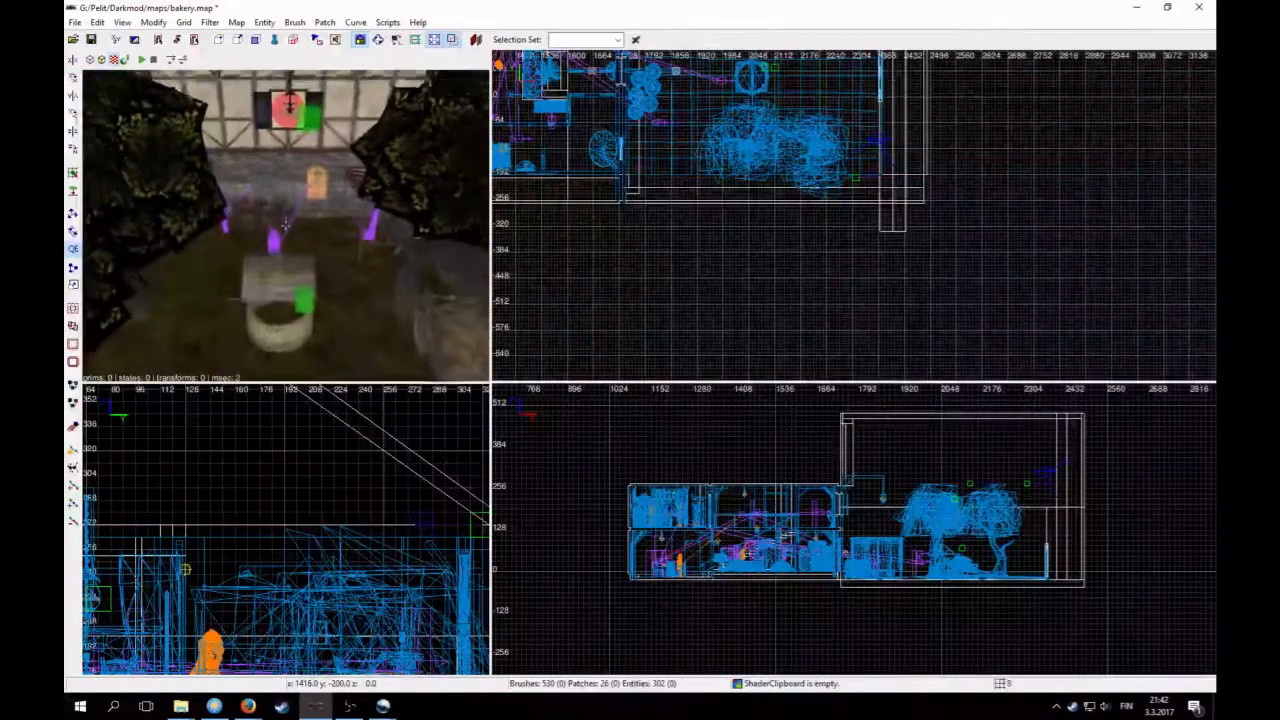
pyautogui.rightClick(311, 229)
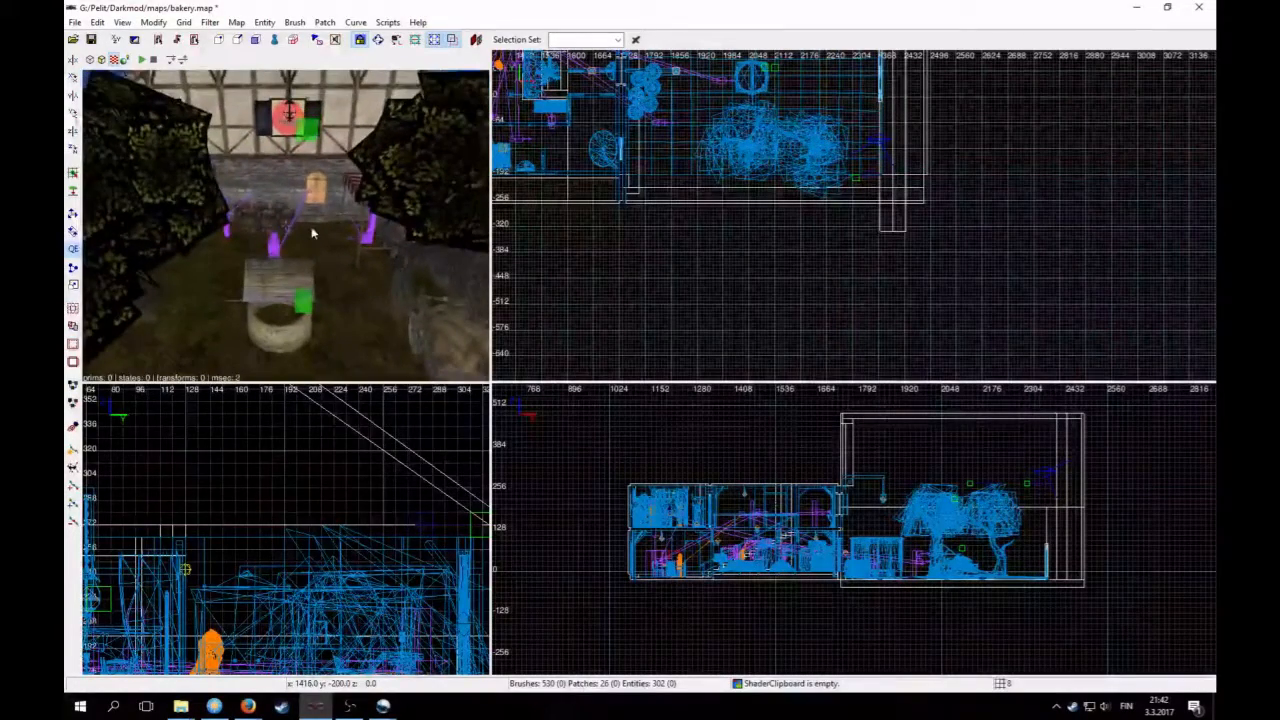
pyautogui.keyDown('shift'); pyautogui.click(304, 306); pyautogui.keyUp('shift')
pyautogui.scroll(-3, 783, 231)
pyautogui.moveTo(783, 231); pyautogui.dragTo(774, 239, button='right')
pyautogui.scroll(1, 853, 140)
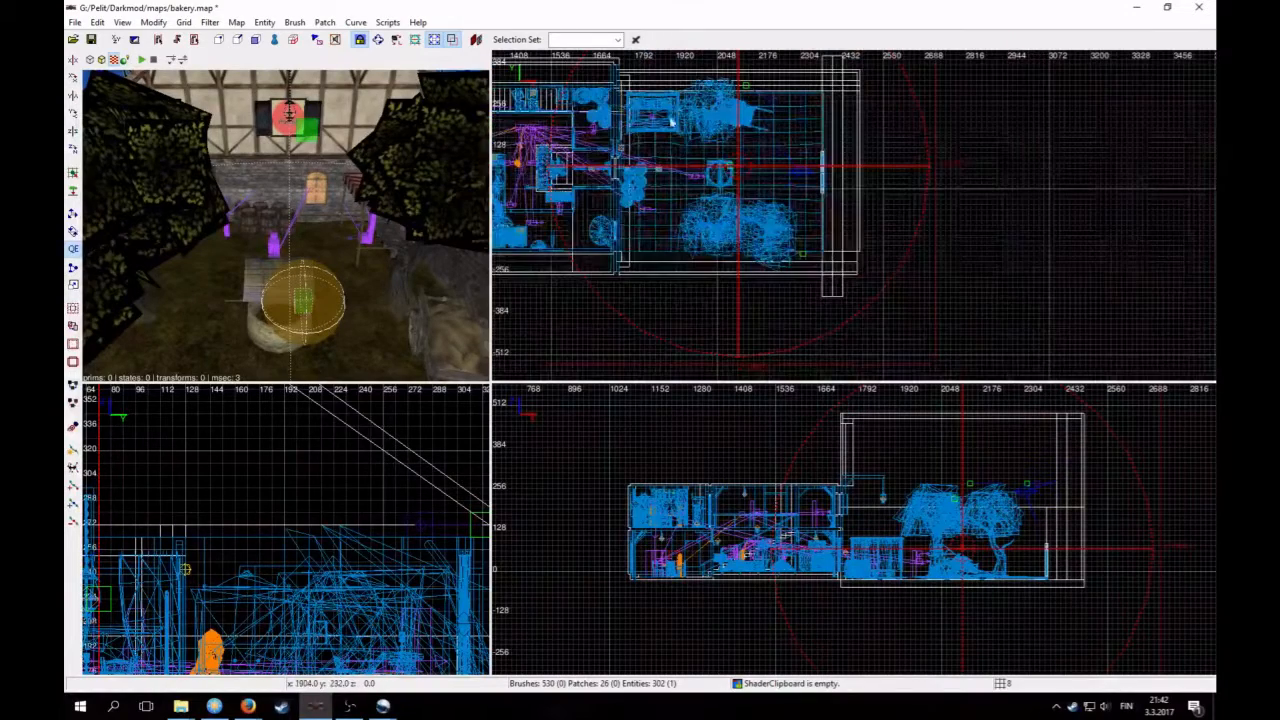
pyautogui.press('n')
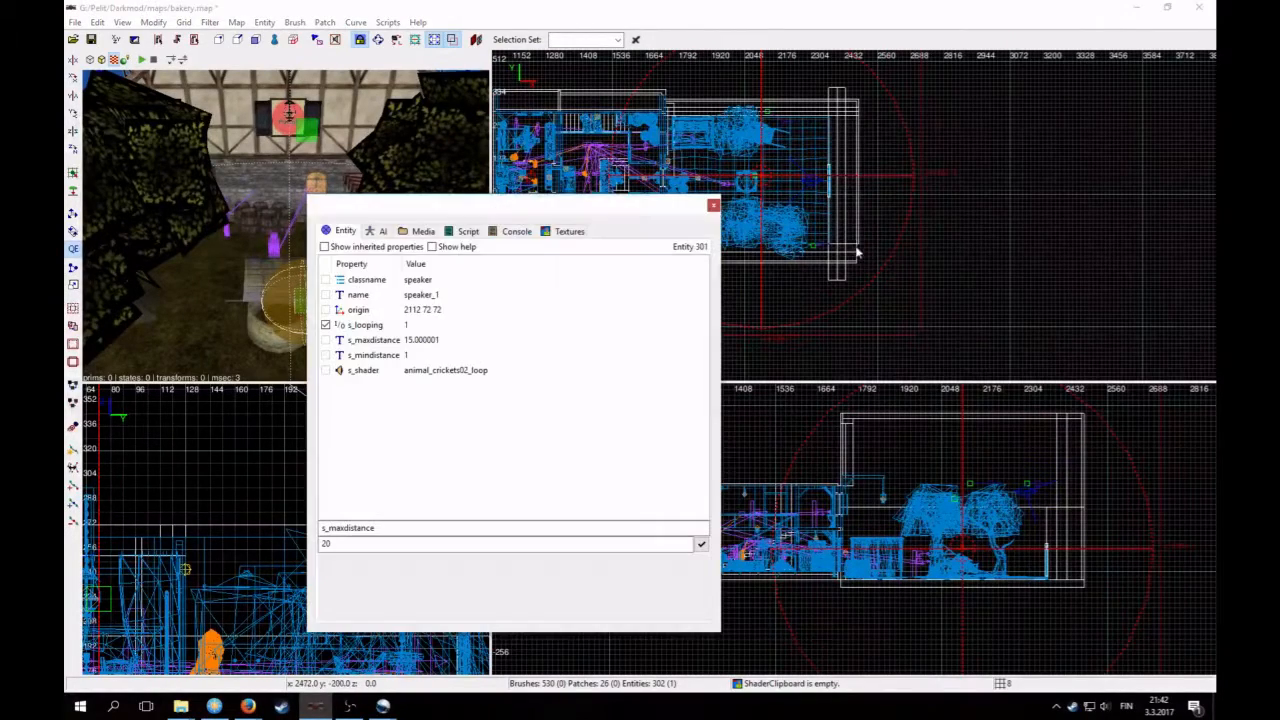
pyautogui.click(365, 325)
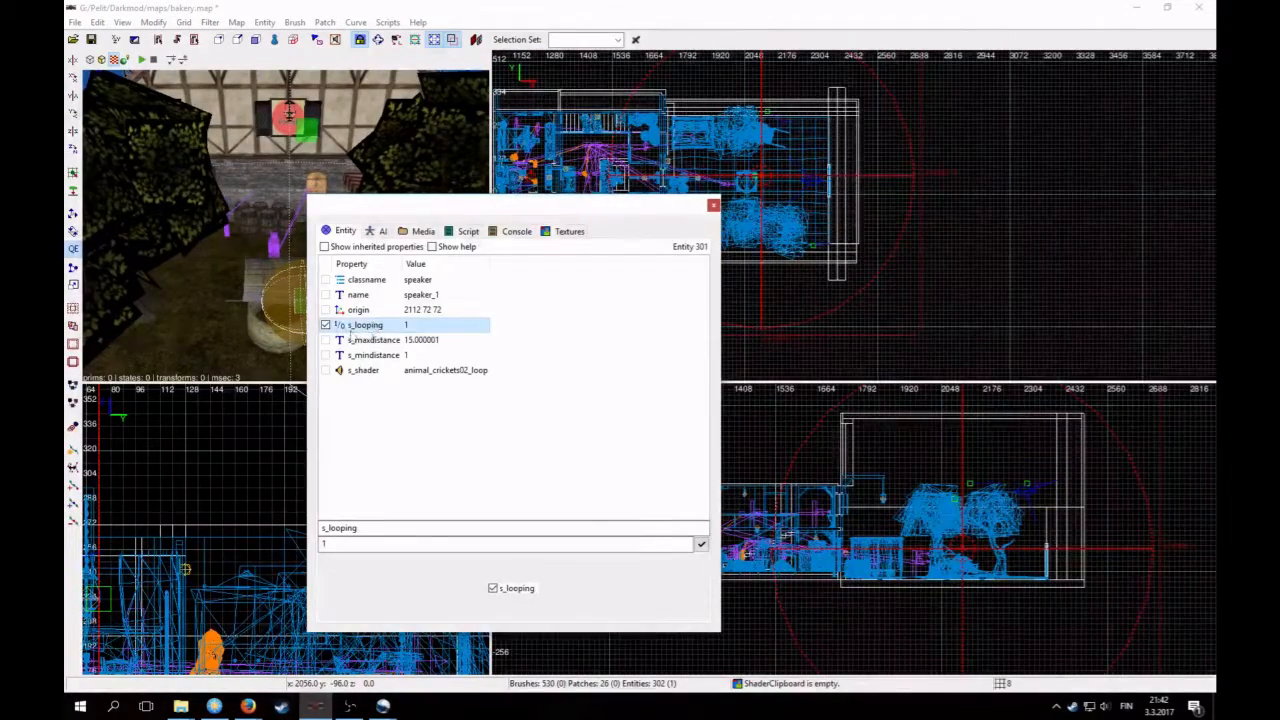
# Step: Preview the well speaker's animal_crickets02_loop sound, accept the shader, and close the entity window with the speaker deselected
pyautogui.click(427, 372)
pyautogui.click(536, 595)
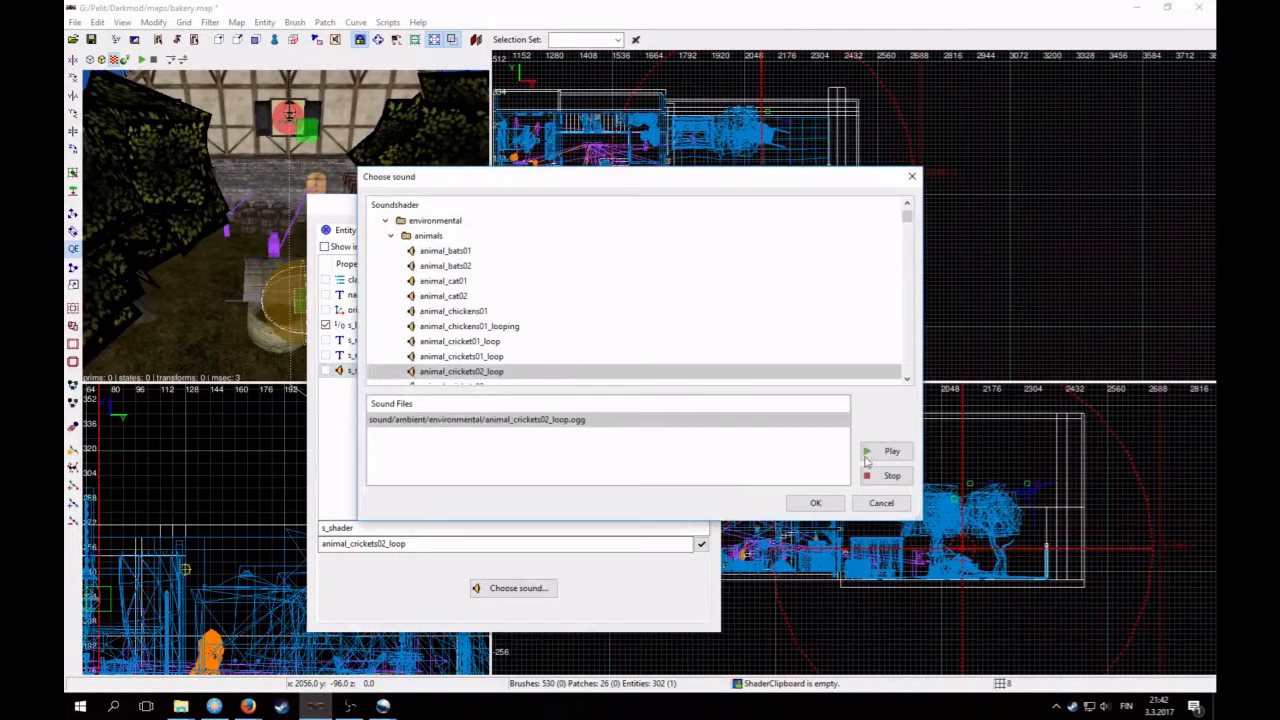
pyautogui.click(891, 452)
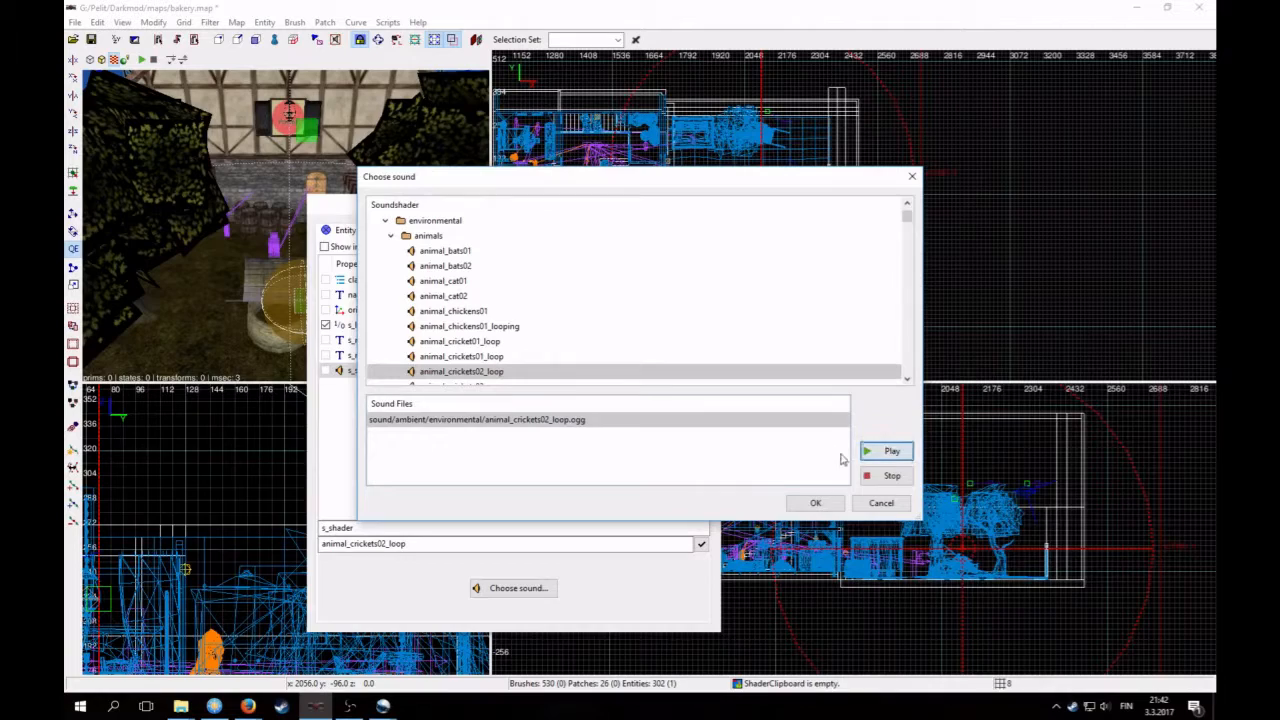
pyautogui.click(891, 477)
pyautogui.click(815, 503)
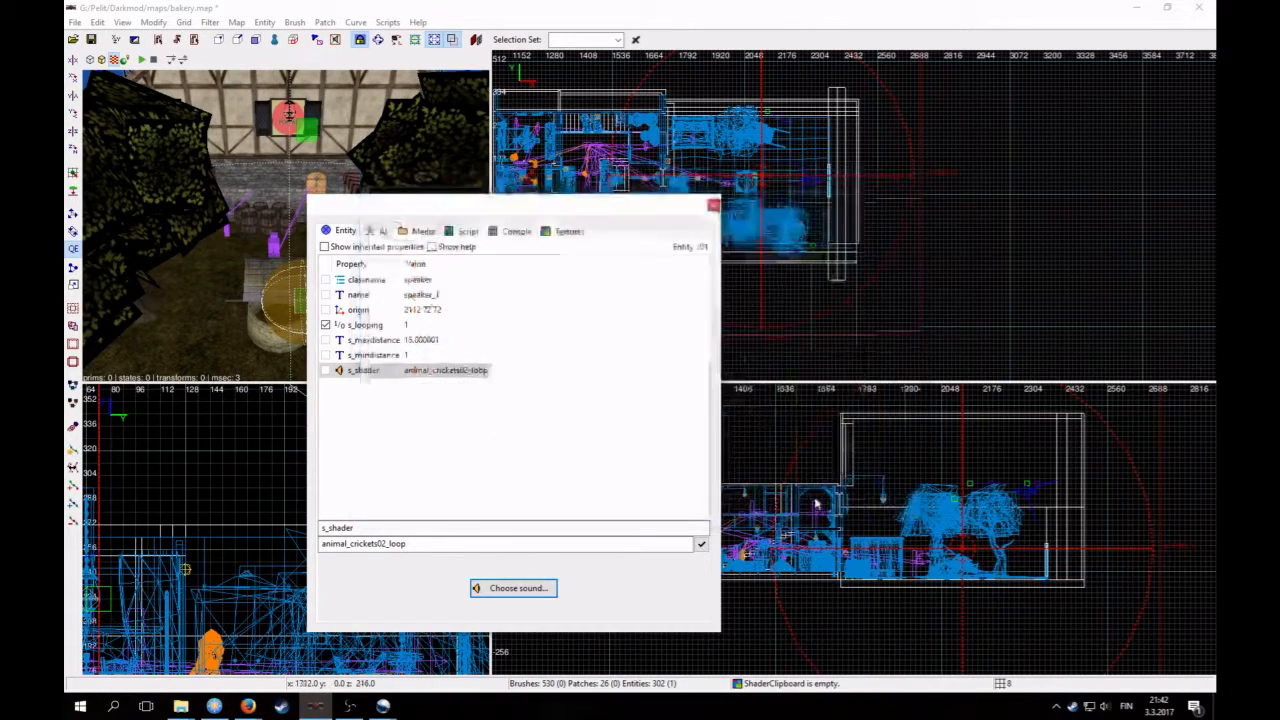
pyautogui.click(720, 208)
pyautogui.press('Escape')
# Step: Select the upper speaker in front of the building's window, preview its weather_wind09_loop sound, accept the shader, and deselect it
pyautogui.moveTo(383, 275); pyautogui.dragTo(371, 271, button='right')
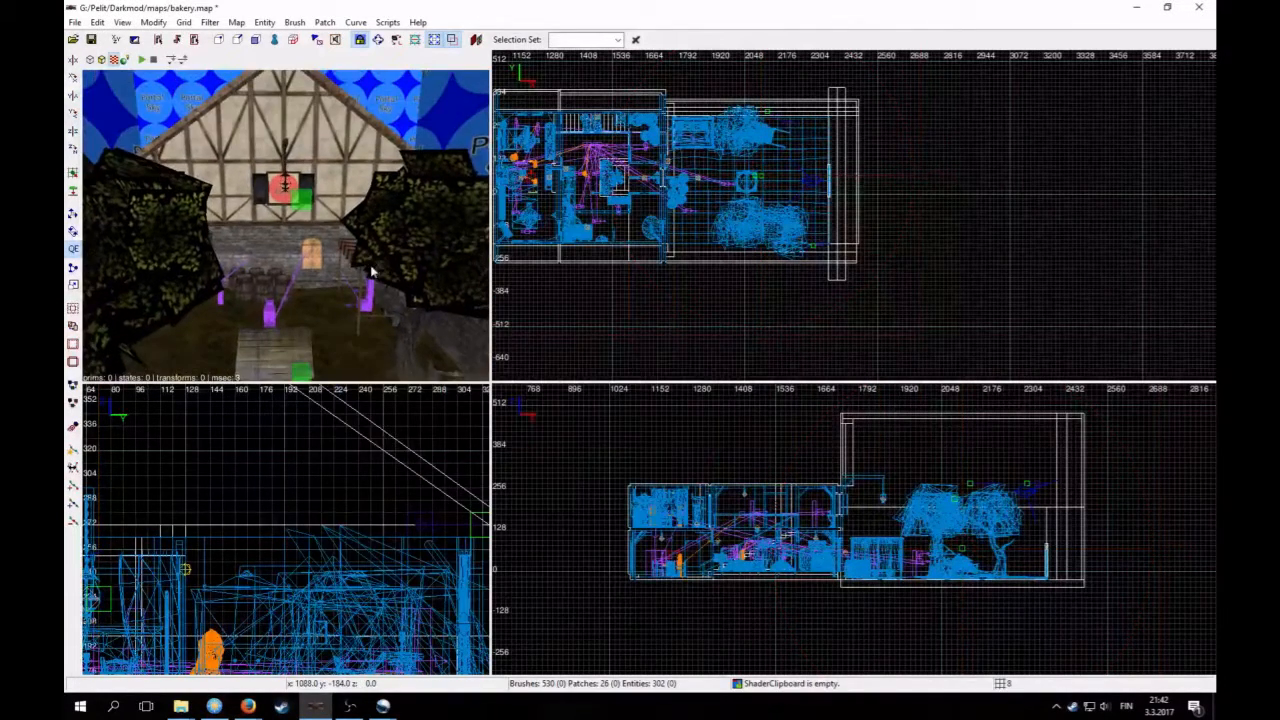
pyautogui.keyDown('shift'); pyautogui.click(303, 206); pyautogui.keyUp('shift')
pyautogui.press('n')
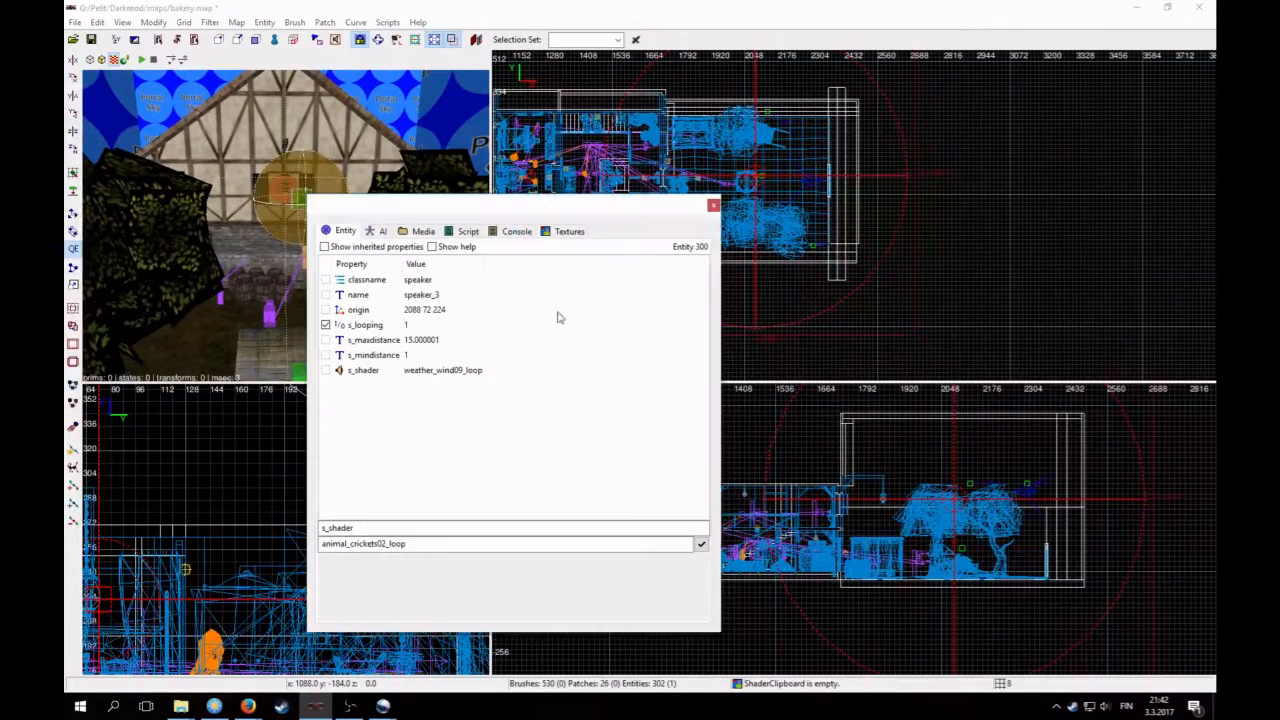
pyautogui.click(428, 372)
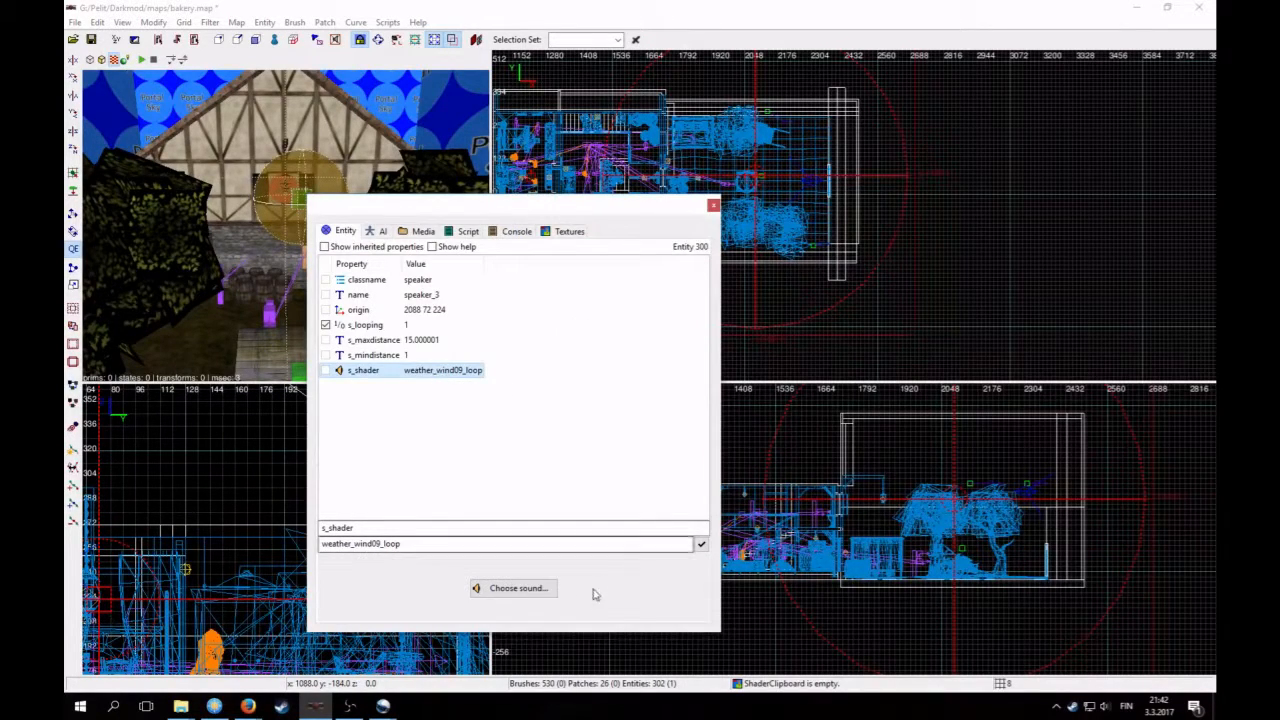
pyautogui.click(530, 588)
pyautogui.click(889, 456)
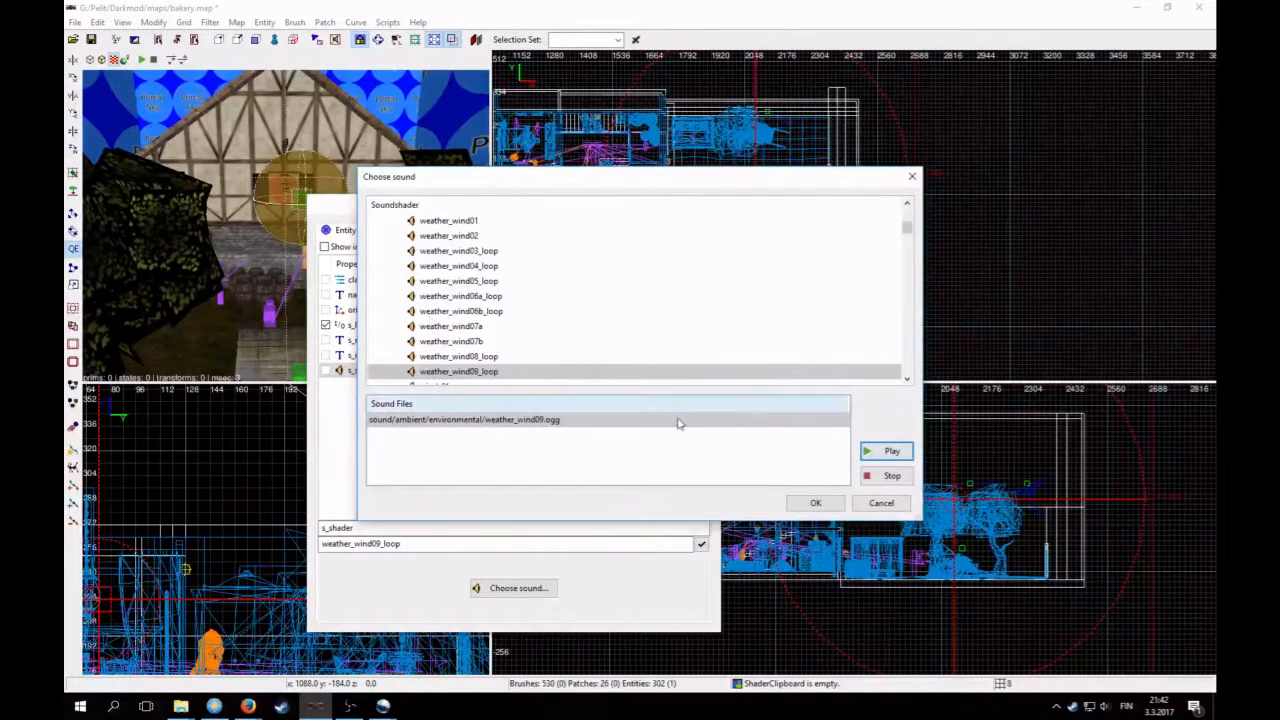
pyautogui.click(893, 477)
pyautogui.click(815, 503)
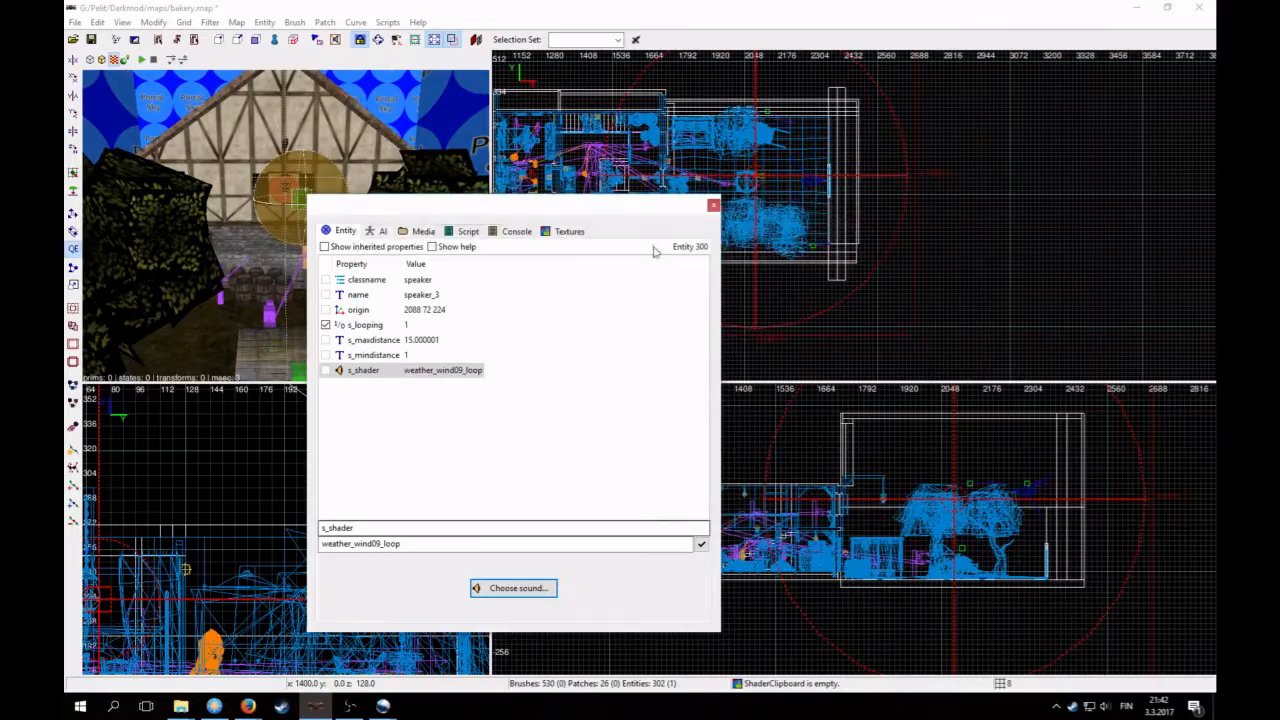
pyautogui.click(714, 207)
pyautogui.press('Escape')
# Step: Inspect the bakery's exterior and interior rooms in the 3D view, ending at the city sound speaker and timer above the garden
pyautogui.rightClick(188, 279)
pyautogui.press('Up')
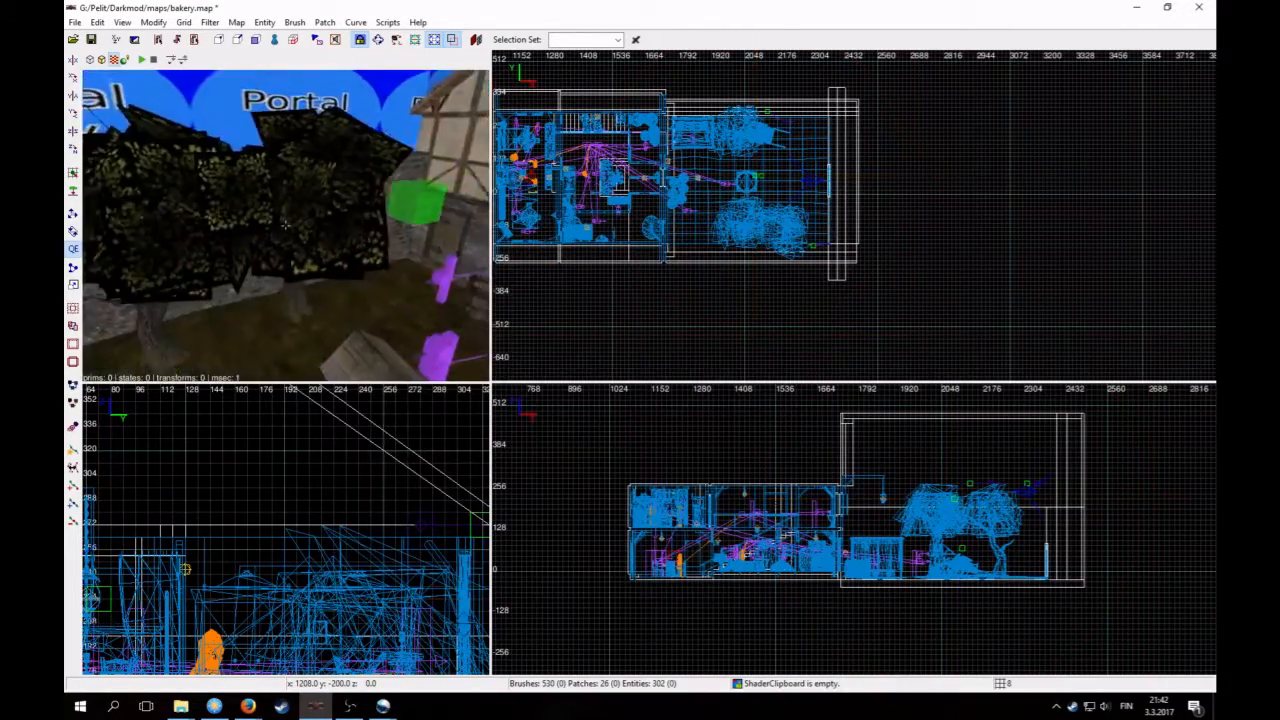
pyautogui.press('Up')
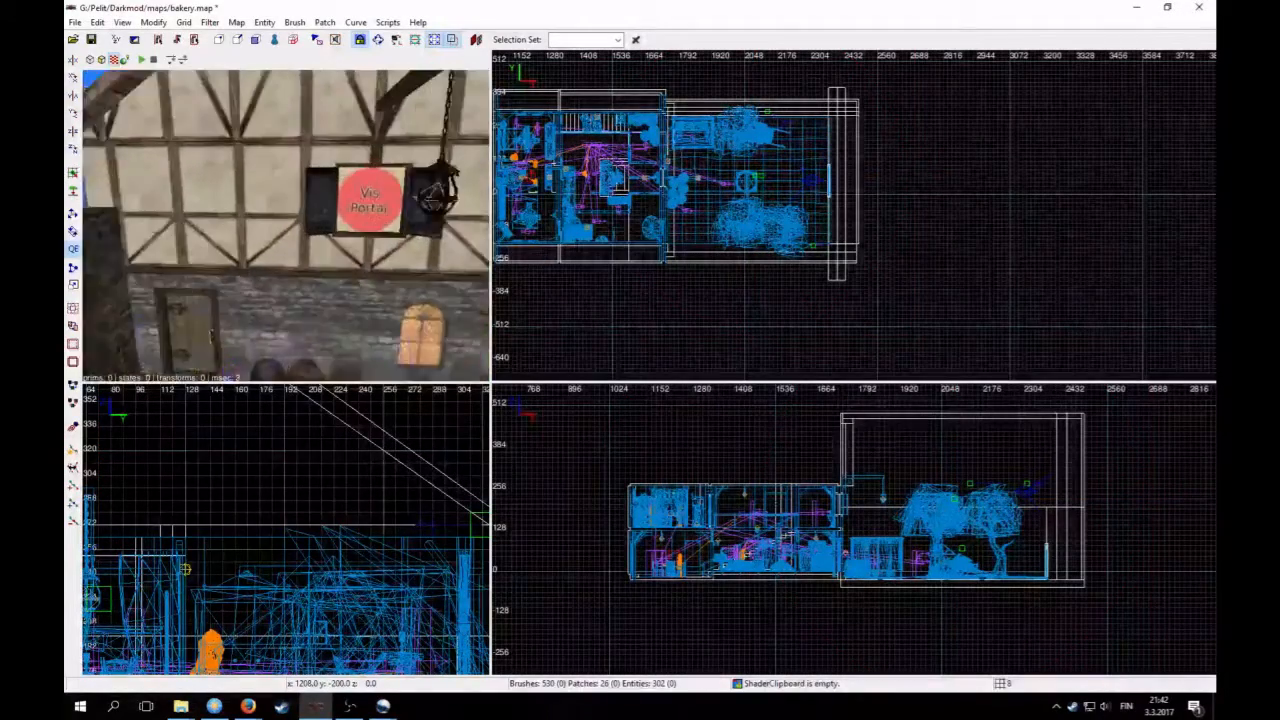
pyautogui.press('Up')
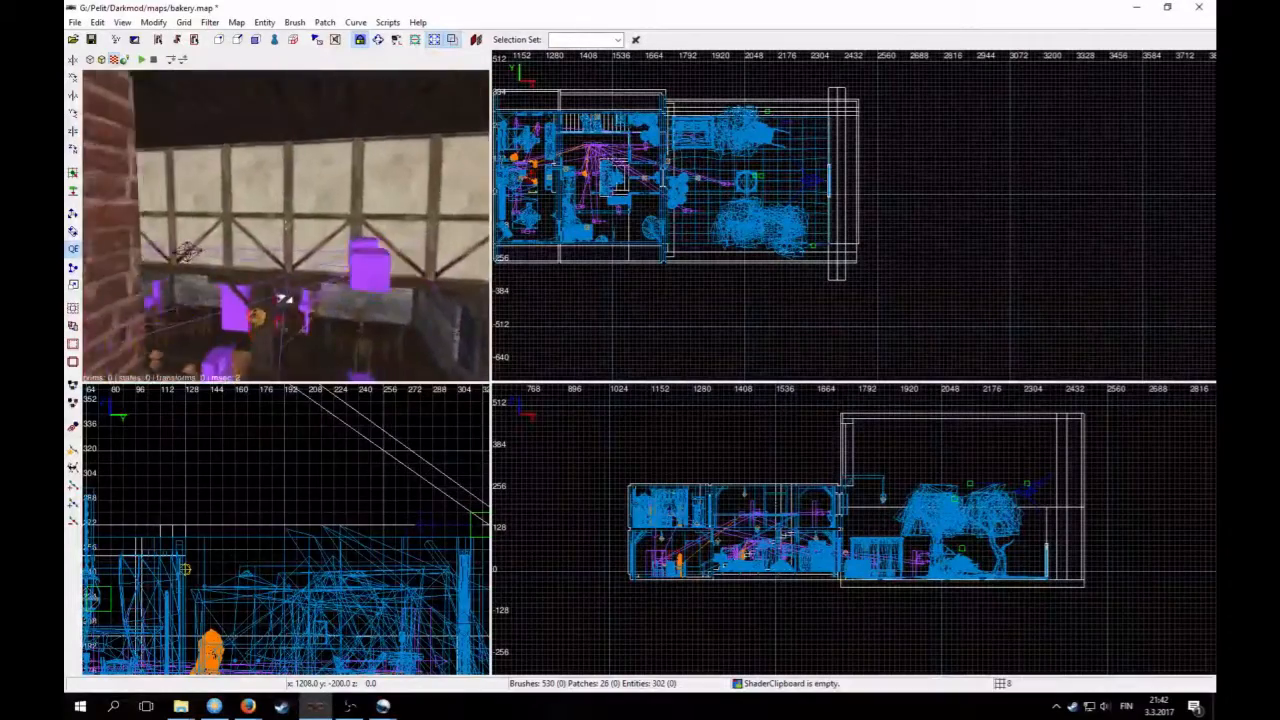
pyautogui.press('Up')
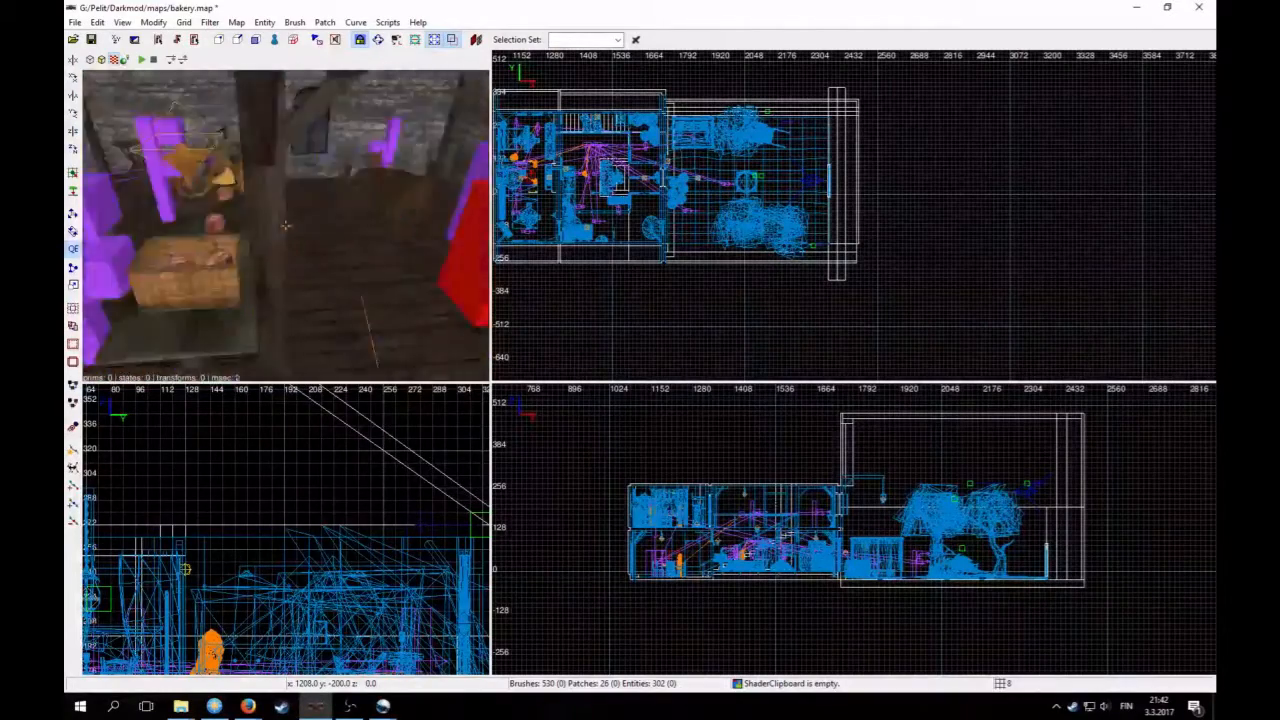
pyautogui.press('Up')
pyautogui.press('Down')
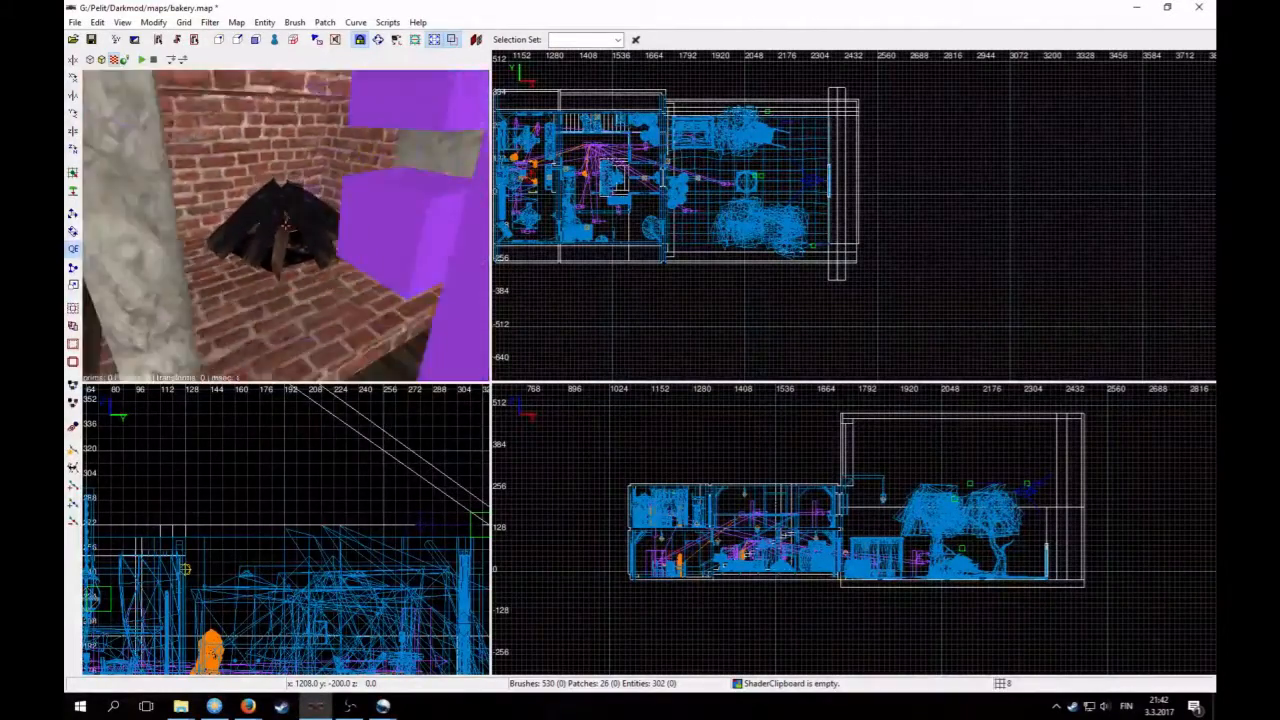
pyautogui.press('Down')
pyautogui.press('Up')
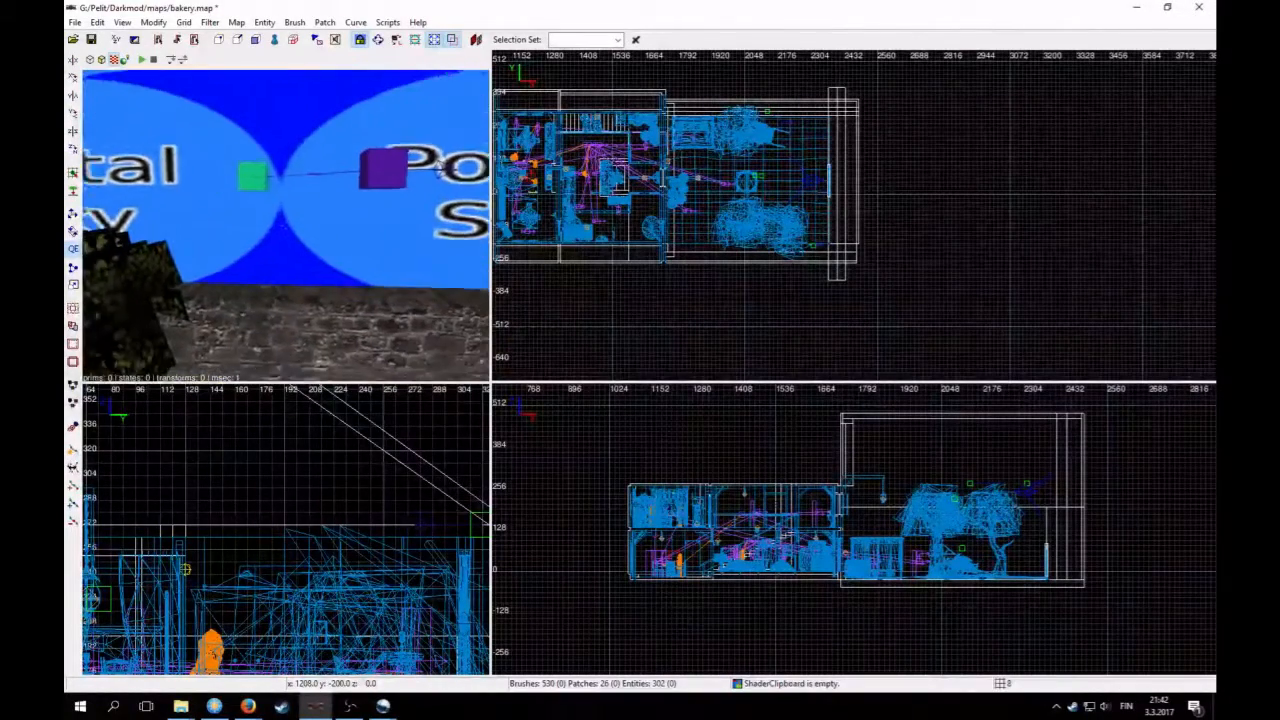
# Step: Duplicate the city sound speaker with its trigger timer, place the copies beside the originals over the garden, and deselect them
pyautogui.keyDown('shift'); pyautogui.click(370, 186); pyautogui.keyUp('shift')
pyautogui.keyDown('shift'); pyautogui.click(230, 198); pyautogui.keyUp('shift')
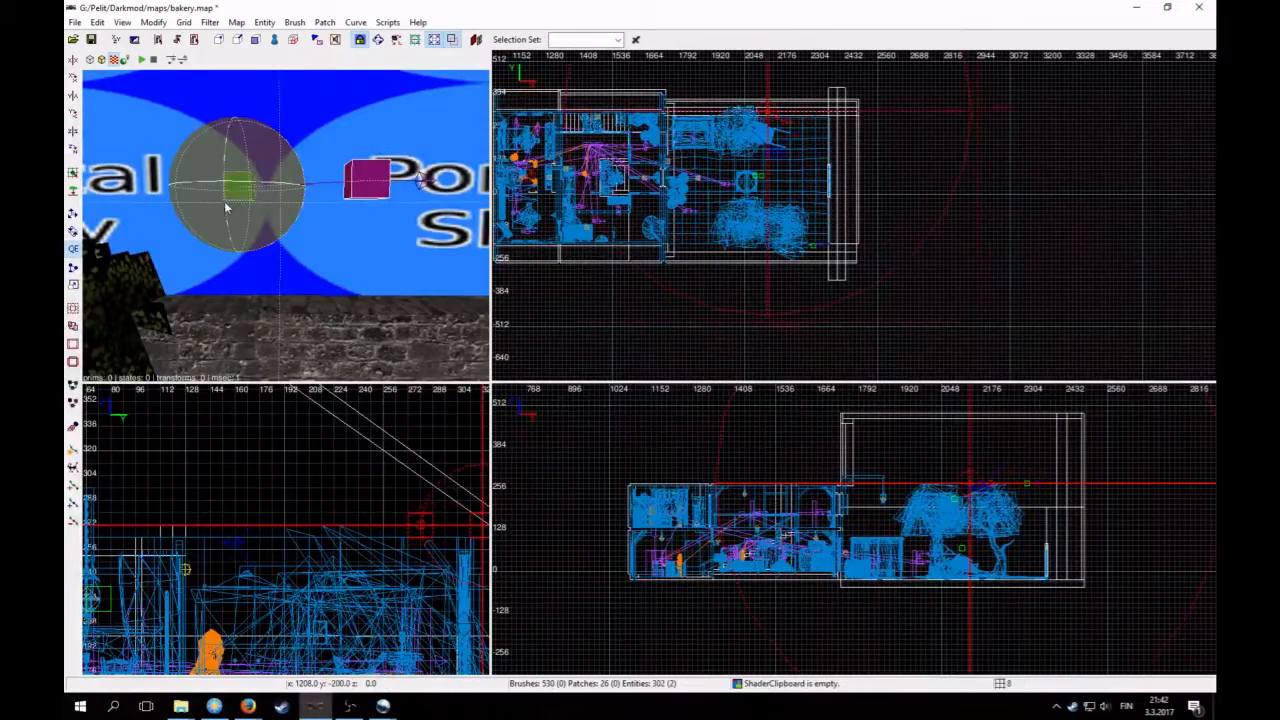
pyautogui.moveTo(684, 212); pyautogui.dragTo(661, 261, button='right')
pyautogui.scroll(3, 684, 212)
pyautogui.press('space')
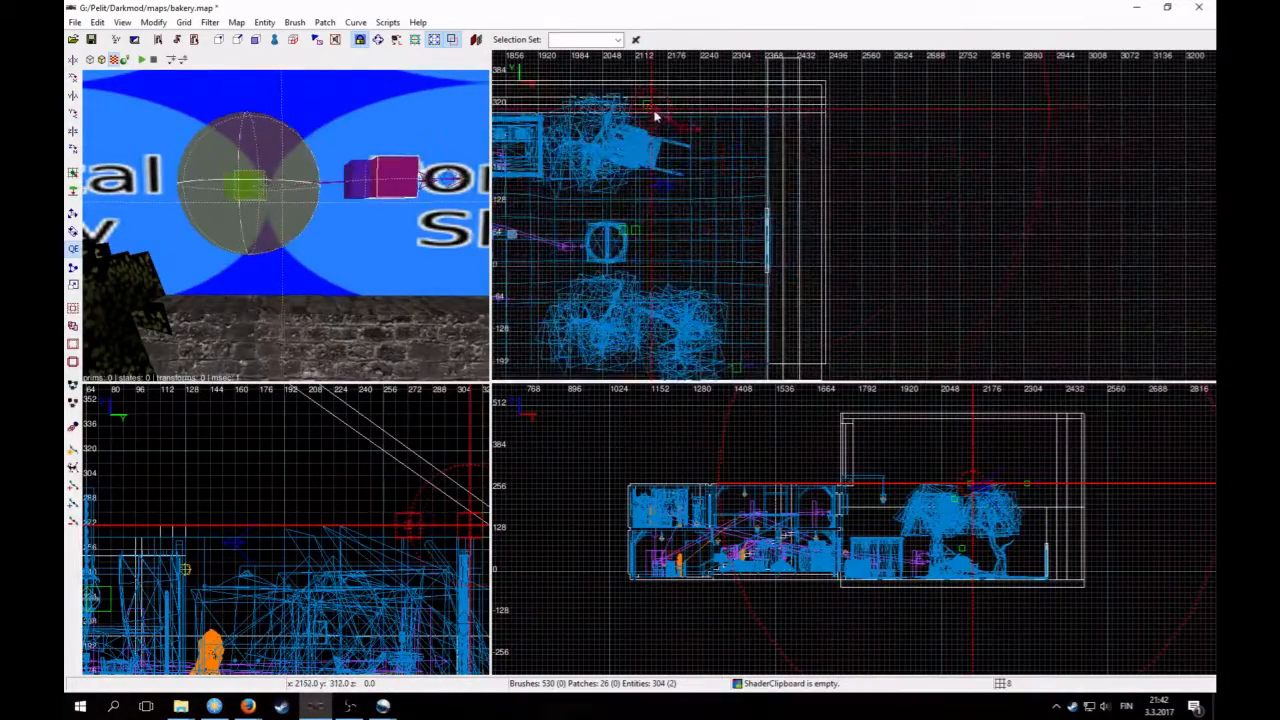
pyautogui.moveTo(653, 114); pyautogui.dragTo(697, 172)
pyautogui.rightClick(357, 197)
pyautogui.press('Escape')
# Step: Select the copied city_sounds2 speaker and browse sounds for its s_shader, comparing the files of wood_creaking and wood_creaks01
pyautogui.keyDown('shift'); pyautogui.click(362, 197); pyautogui.keyUp('shift')
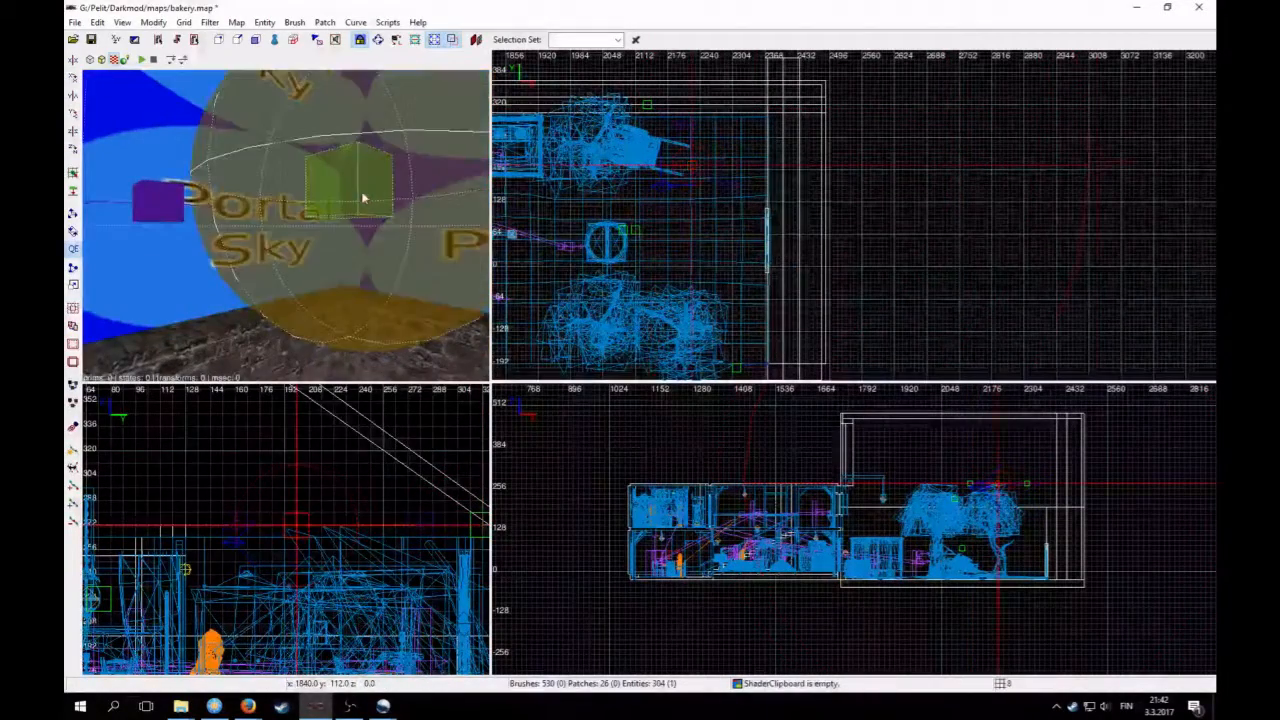
pyautogui.press('n')
pyautogui.click(450, 356)
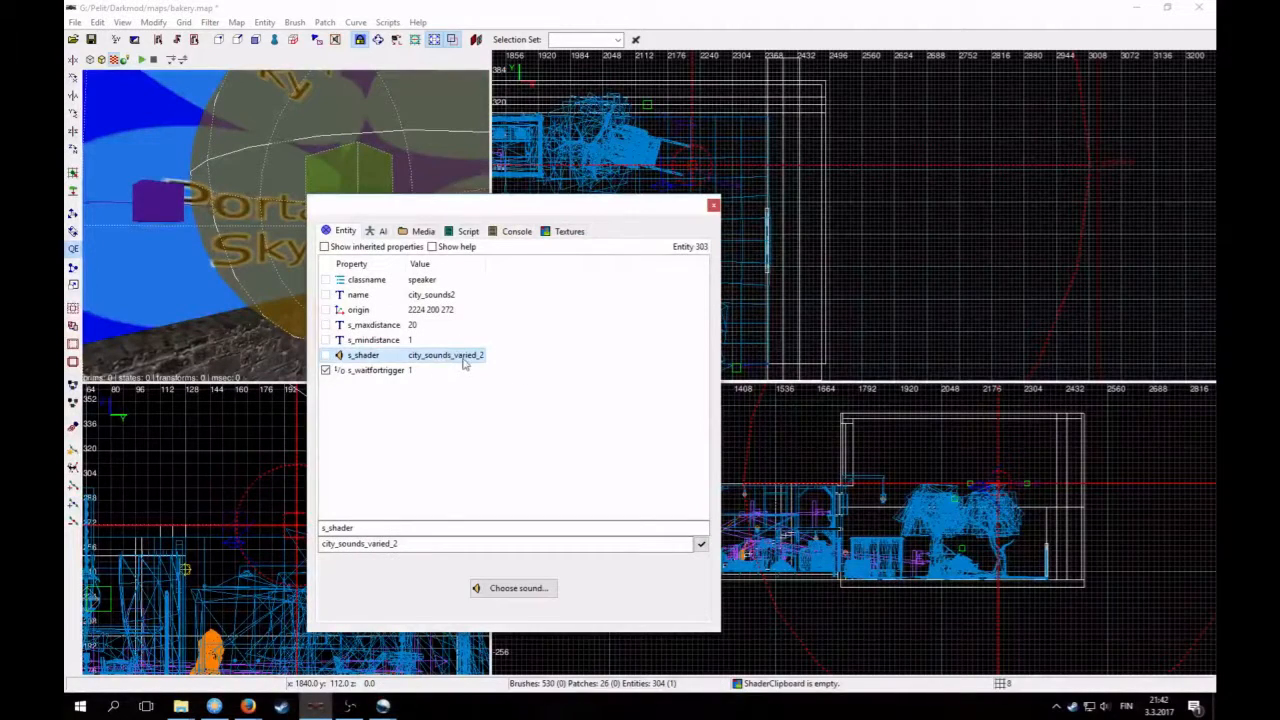
pyautogui.click(518, 588)
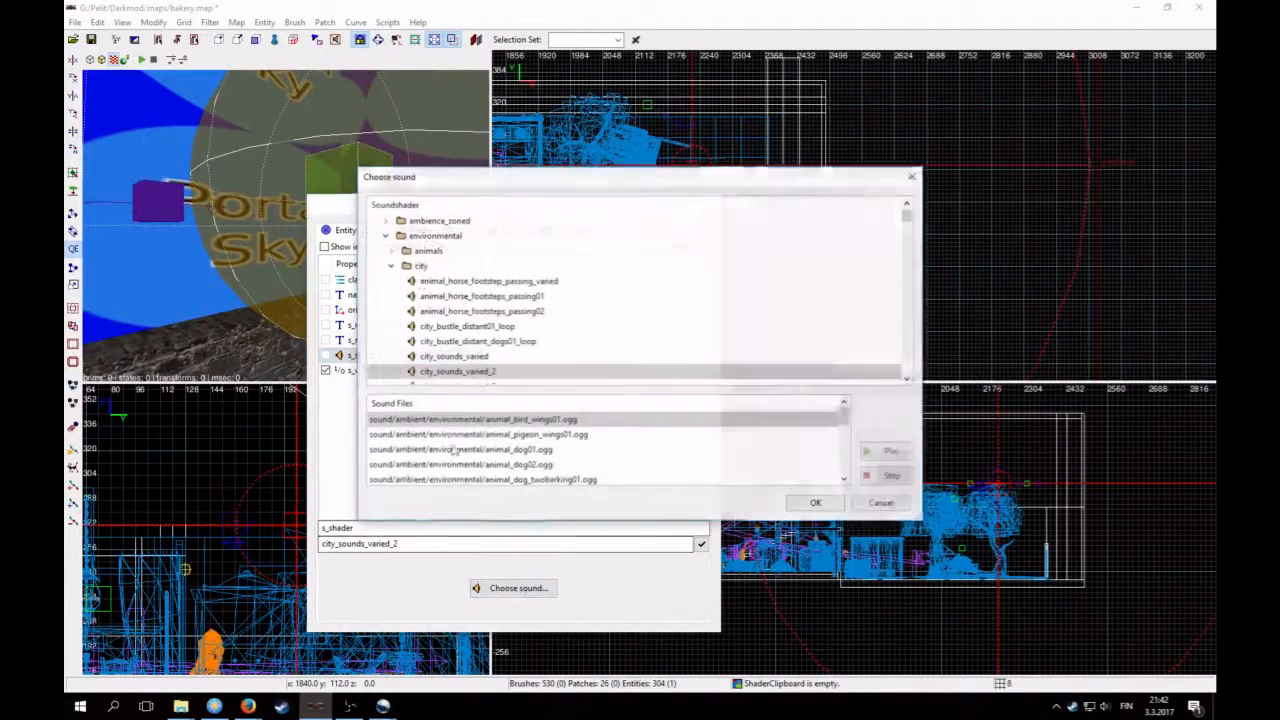
pyautogui.click(390, 266)
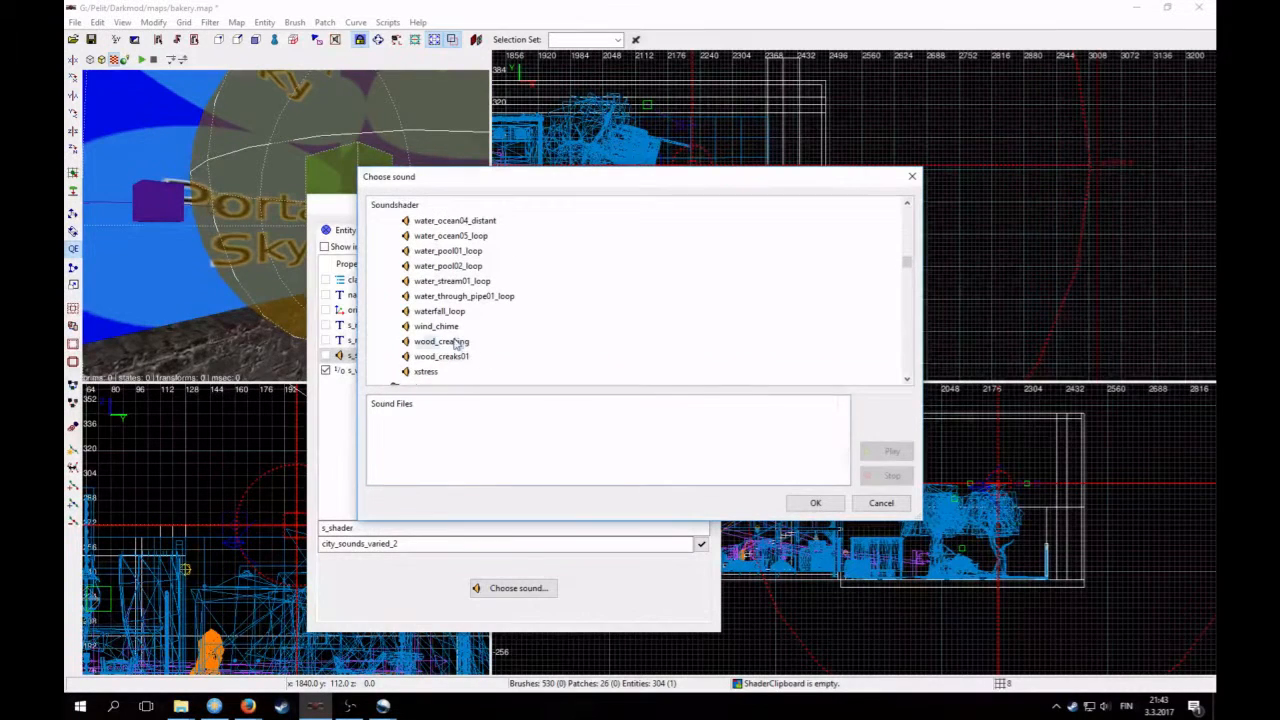
pyautogui.click(456, 341)
pyautogui.click(451, 357)
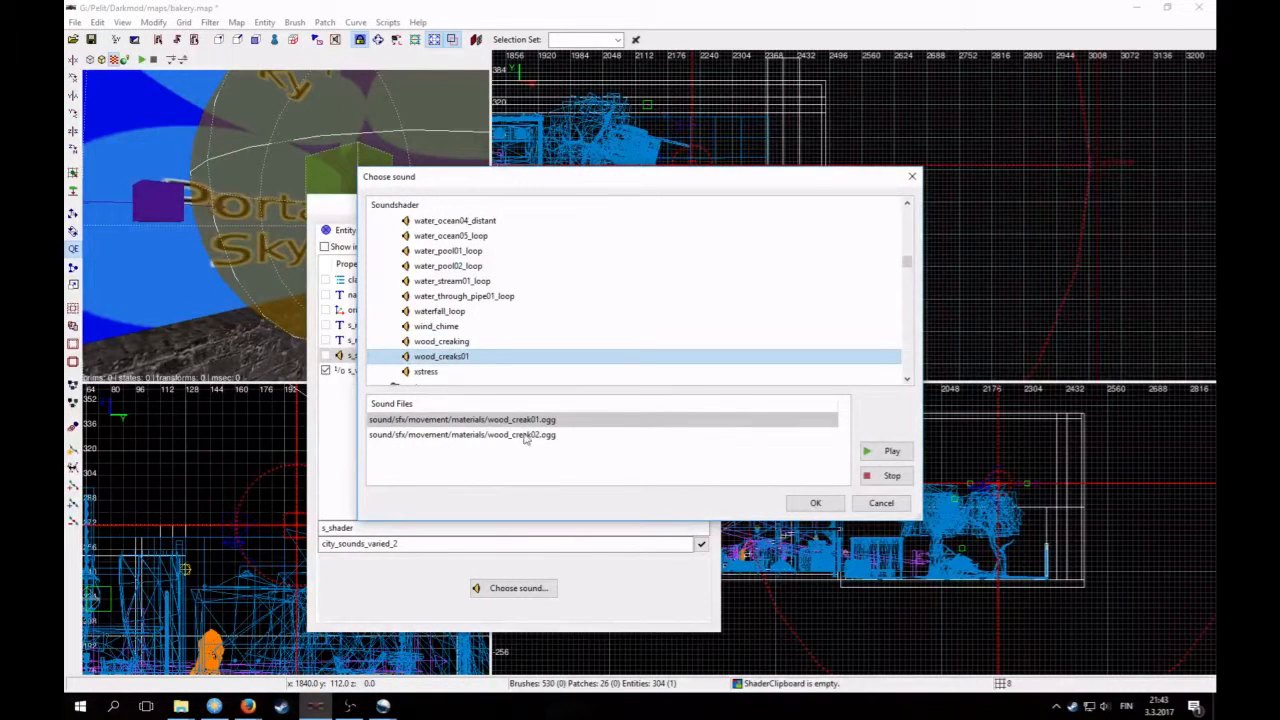
pyautogui.click(420, 343)
pyautogui.click(558, 464)
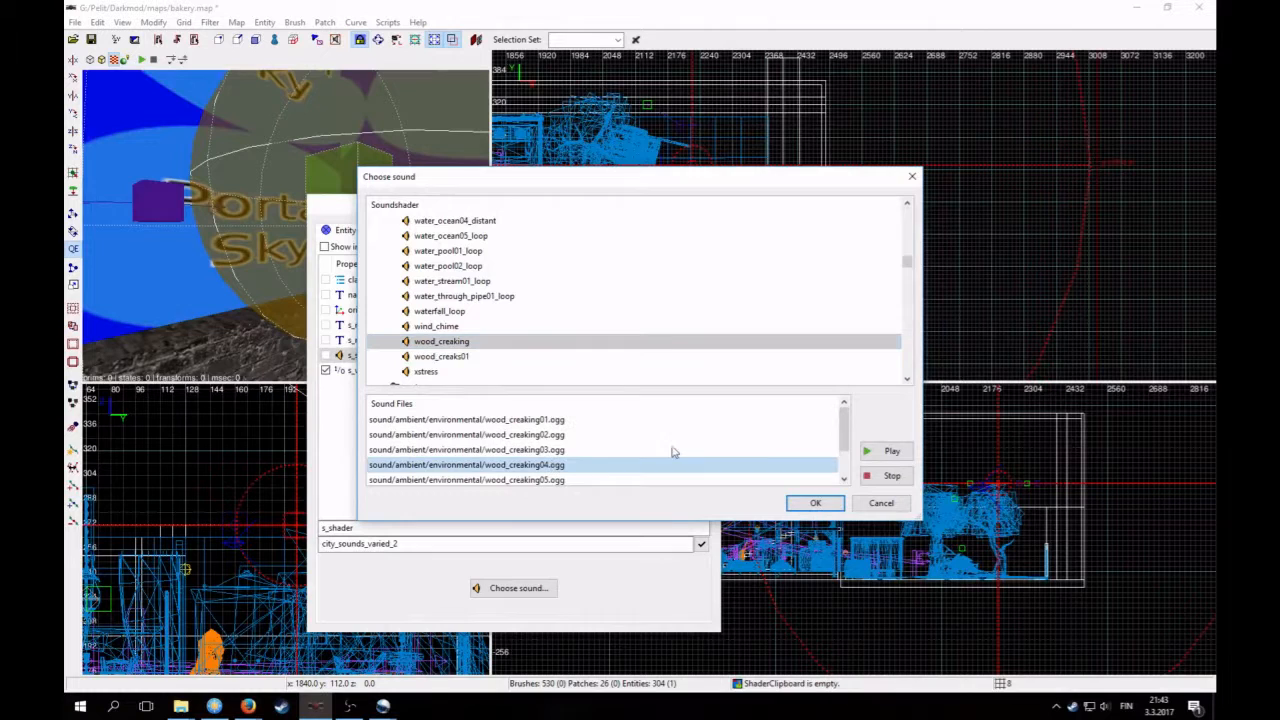
# Step: Preview the wood_creaking sound files and apply wood_creaking as the copied speaker's s_shader, closing the entity window
pyautogui.click(887, 453)
pyautogui.scroll(-1, 636, 470)
pyautogui.click(560, 468)
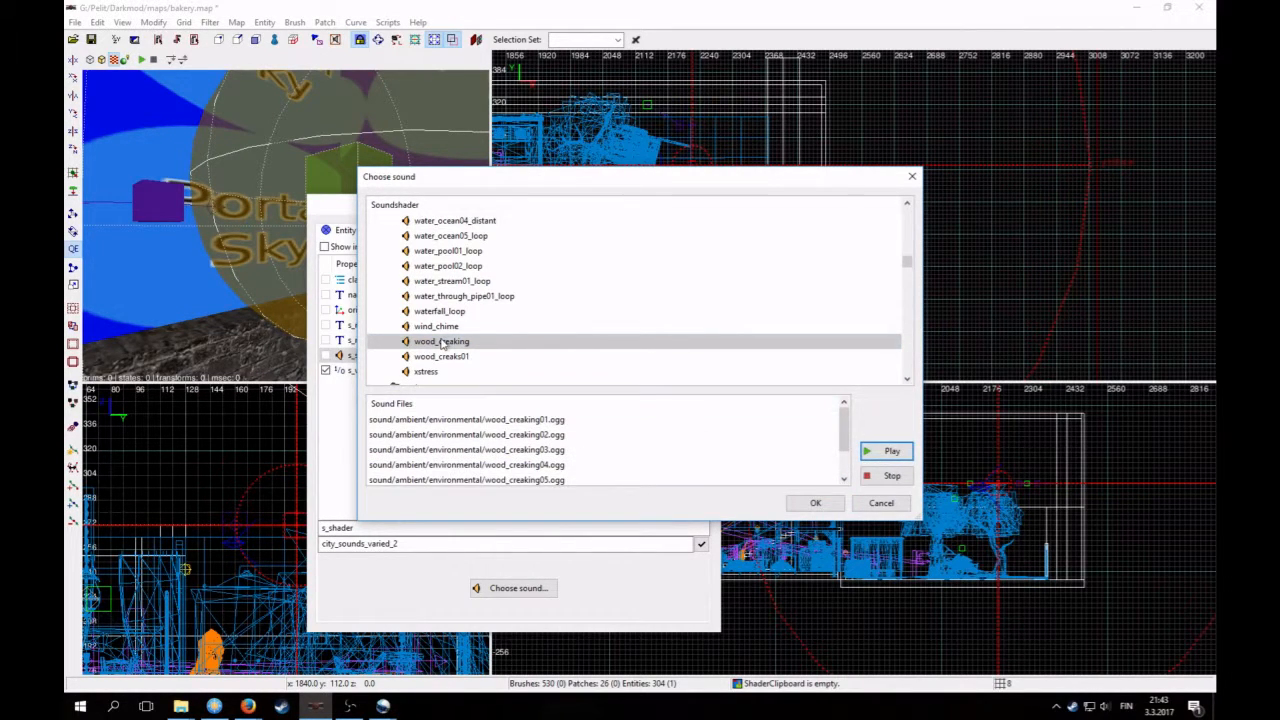
pyautogui.click(815, 504)
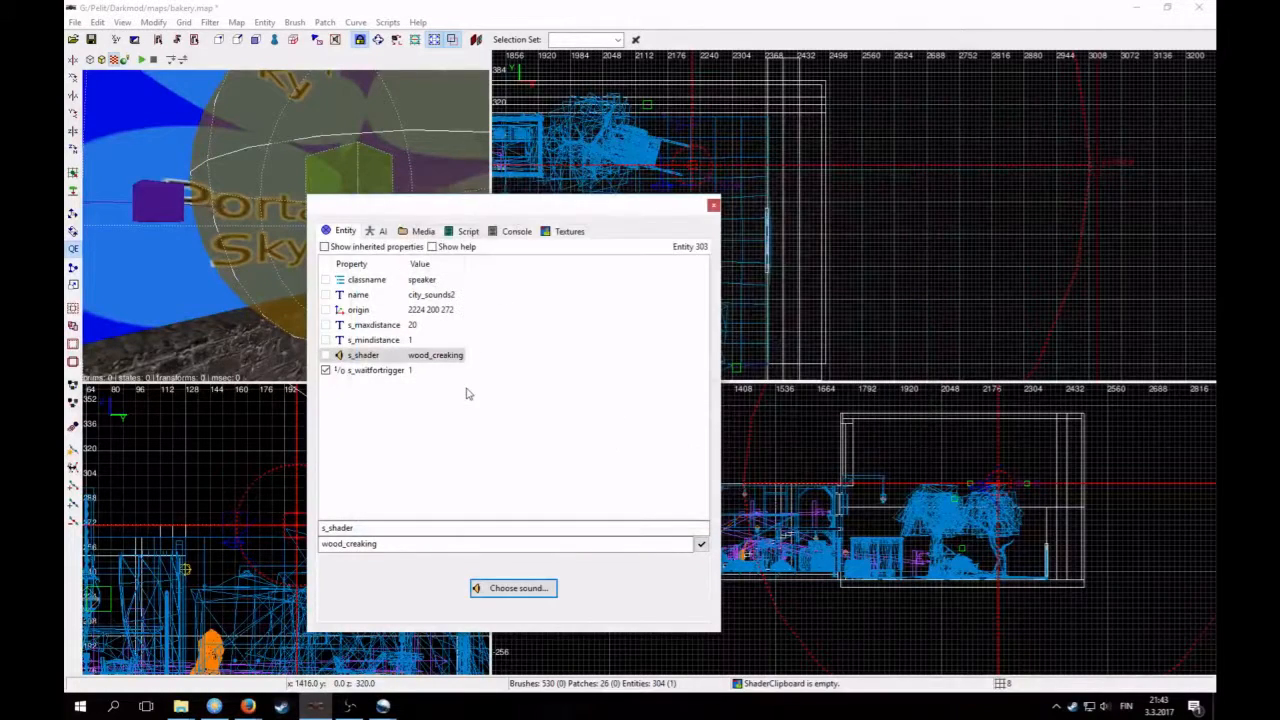
pyautogui.click(714, 207)
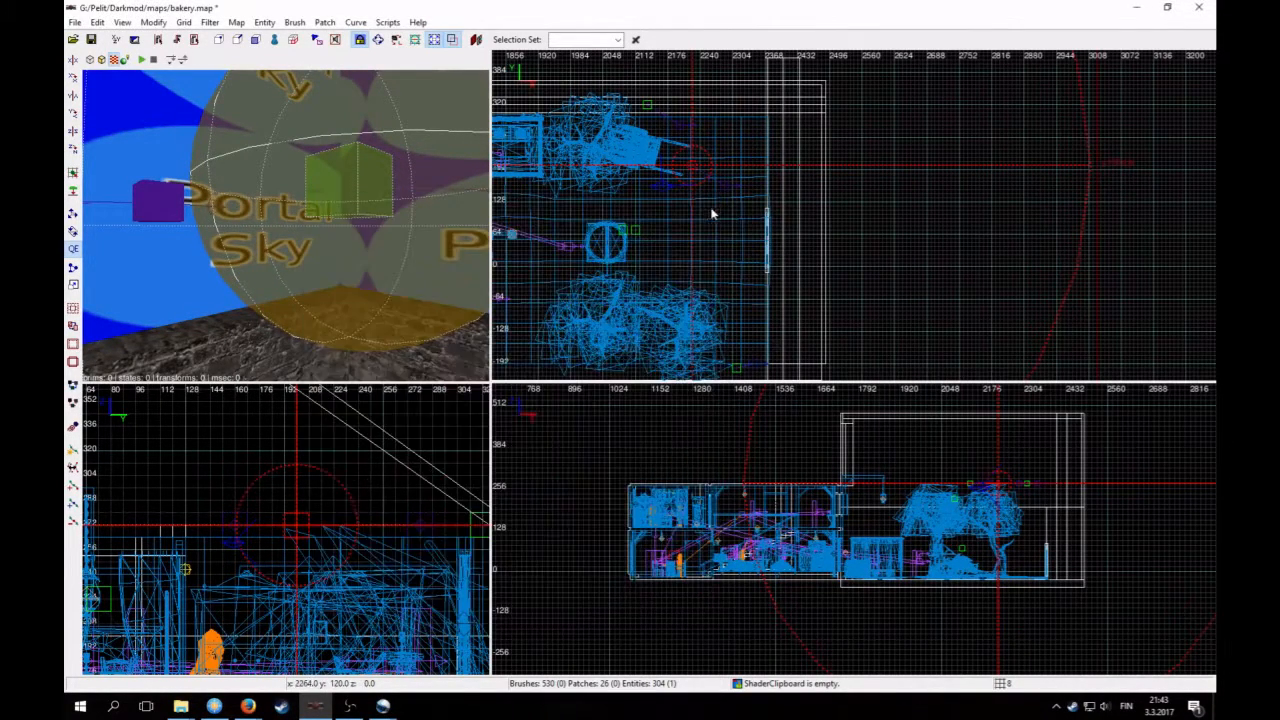
# Step: Add the copied timer to the speaker selection and move both from the garden into the bakery's upper interior, below the roof
pyautogui.keyDown('shift'); pyautogui.click(413, 226); pyautogui.keyUp('shift')
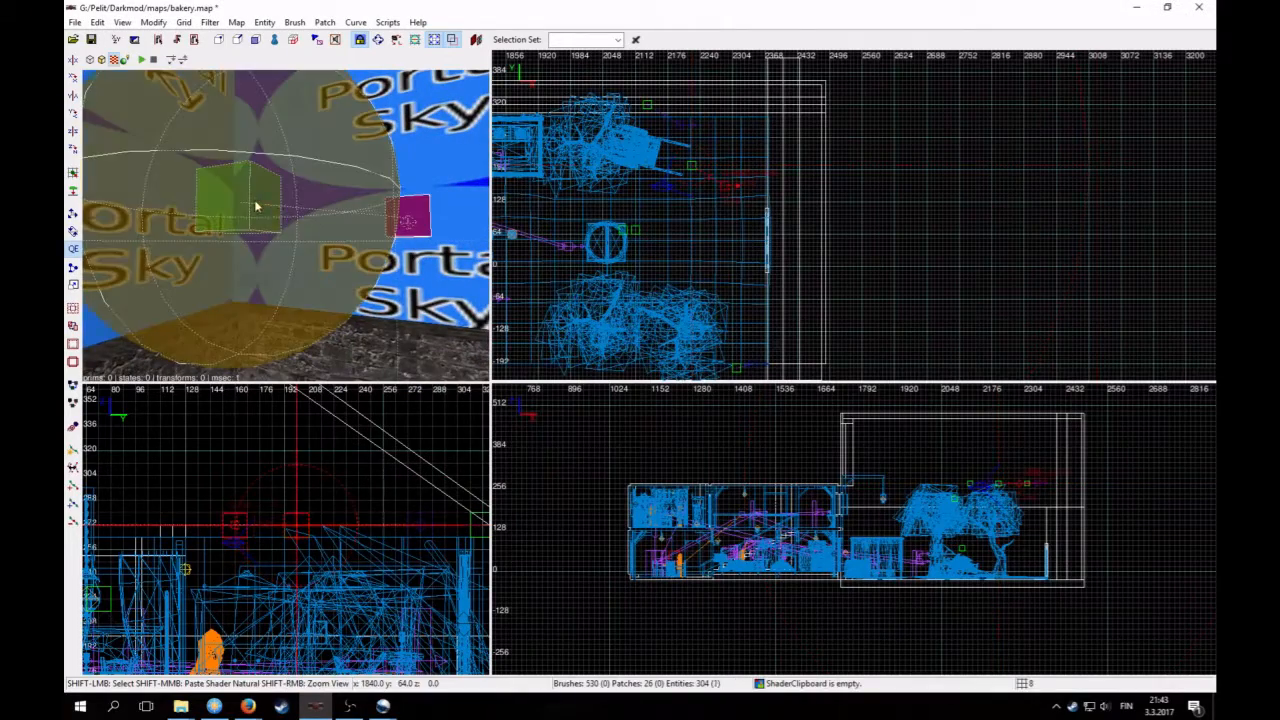
pyautogui.scroll(-4, 775, 308)
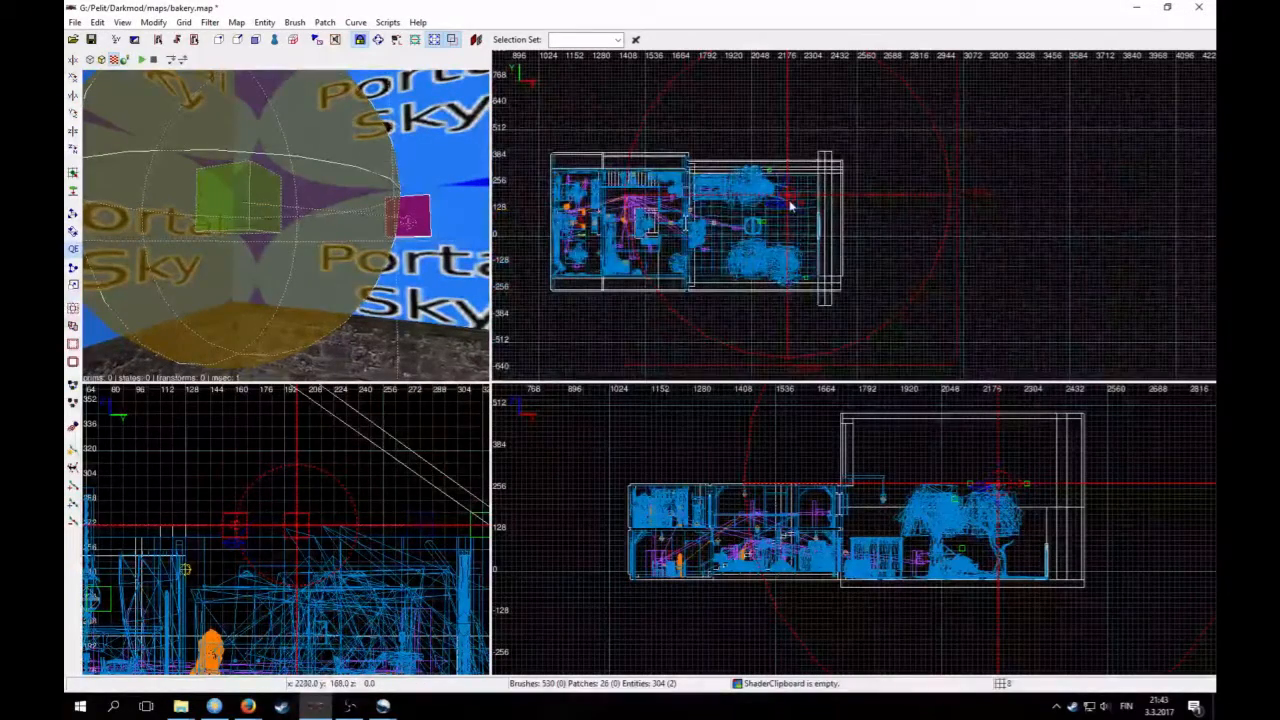
pyautogui.press('Delete')
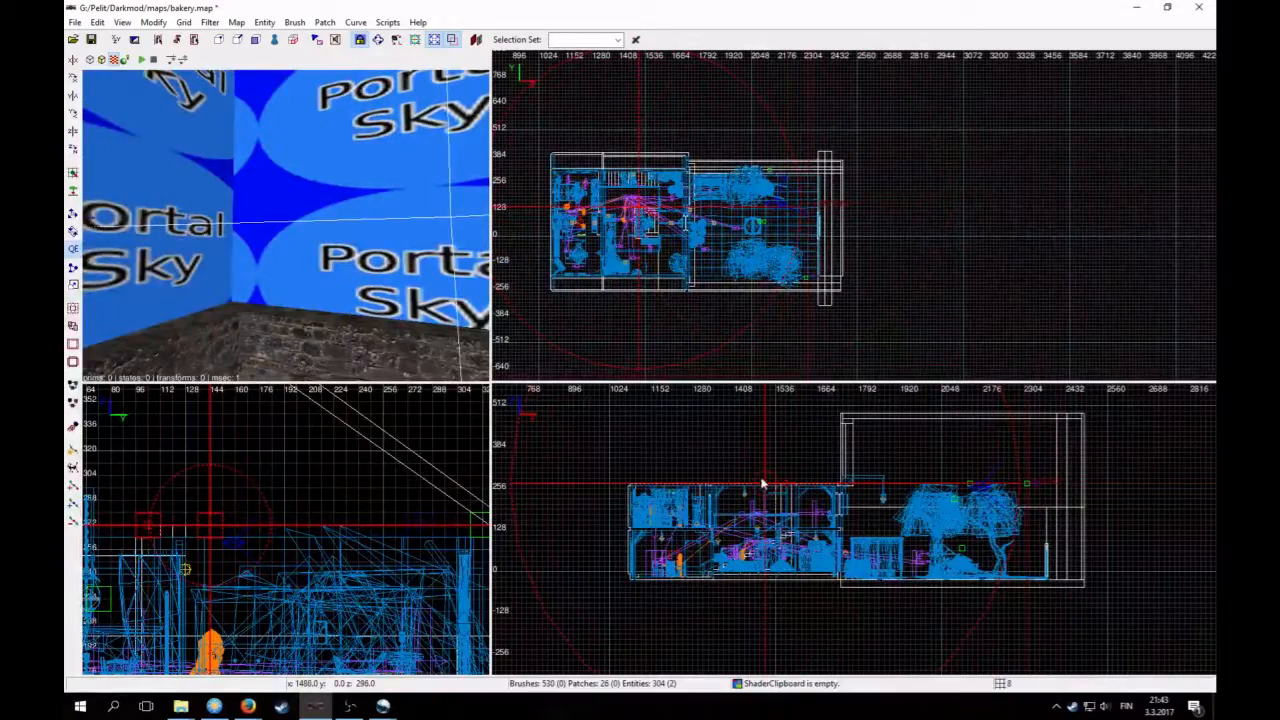
pyautogui.rightClick(272, 302)
pyautogui.scroll(6, 285, 225)
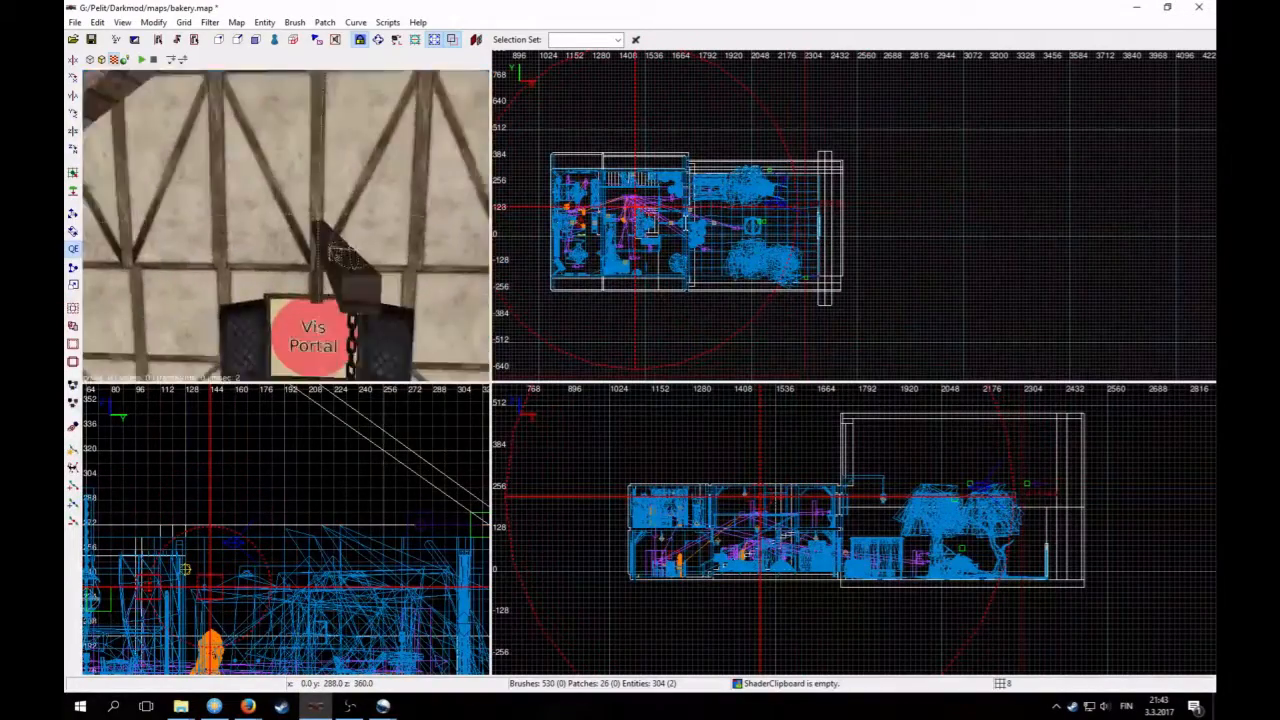
pyautogui.scroll(3, 285, 225)
pyautogui.scroll(-2, 285, 225)
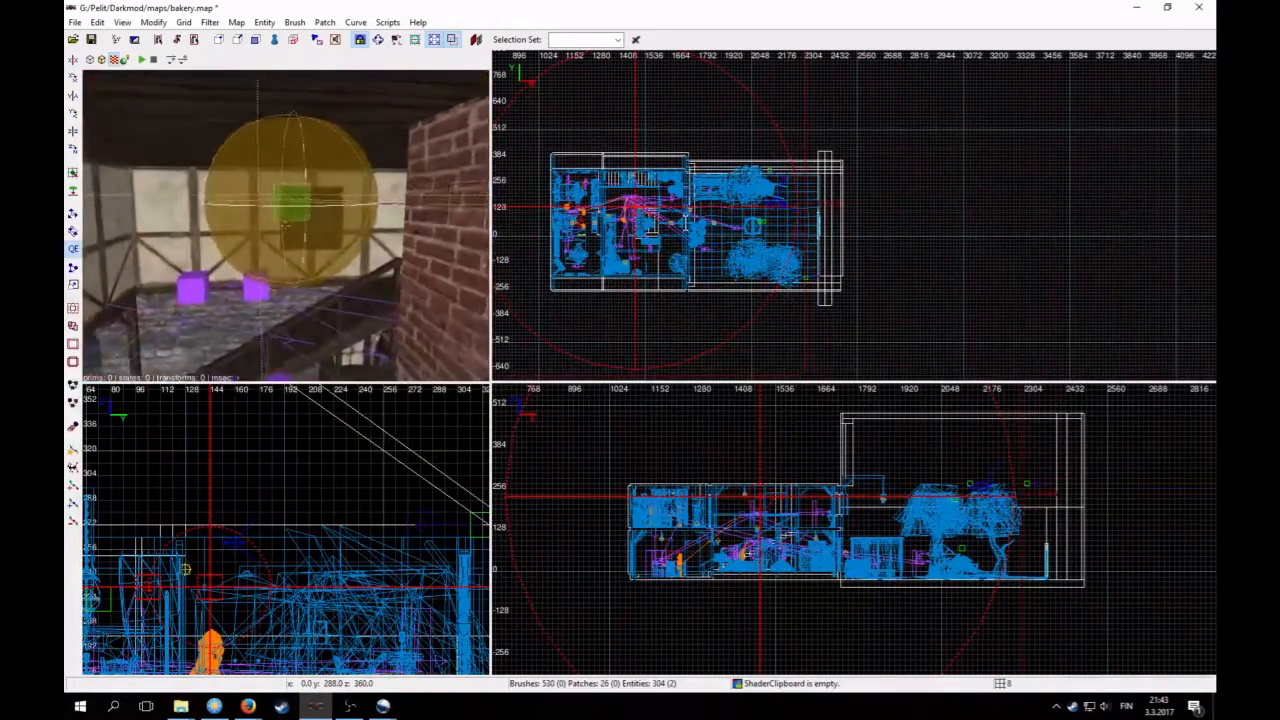
pyautogui.scroll(1, 285, 225)
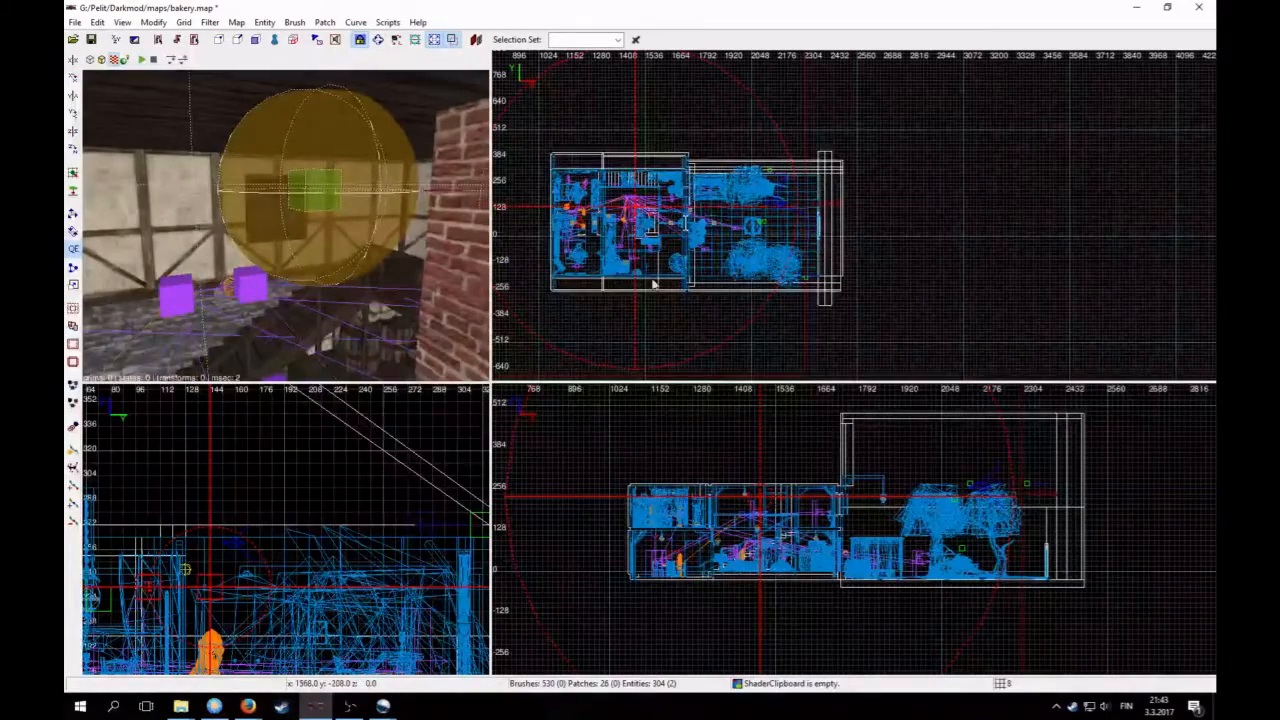
pyautogui.rightClick(364, 260)
pyautogui.rightClick(364, 260)
pyautogui.scroll(2, 722, 256)
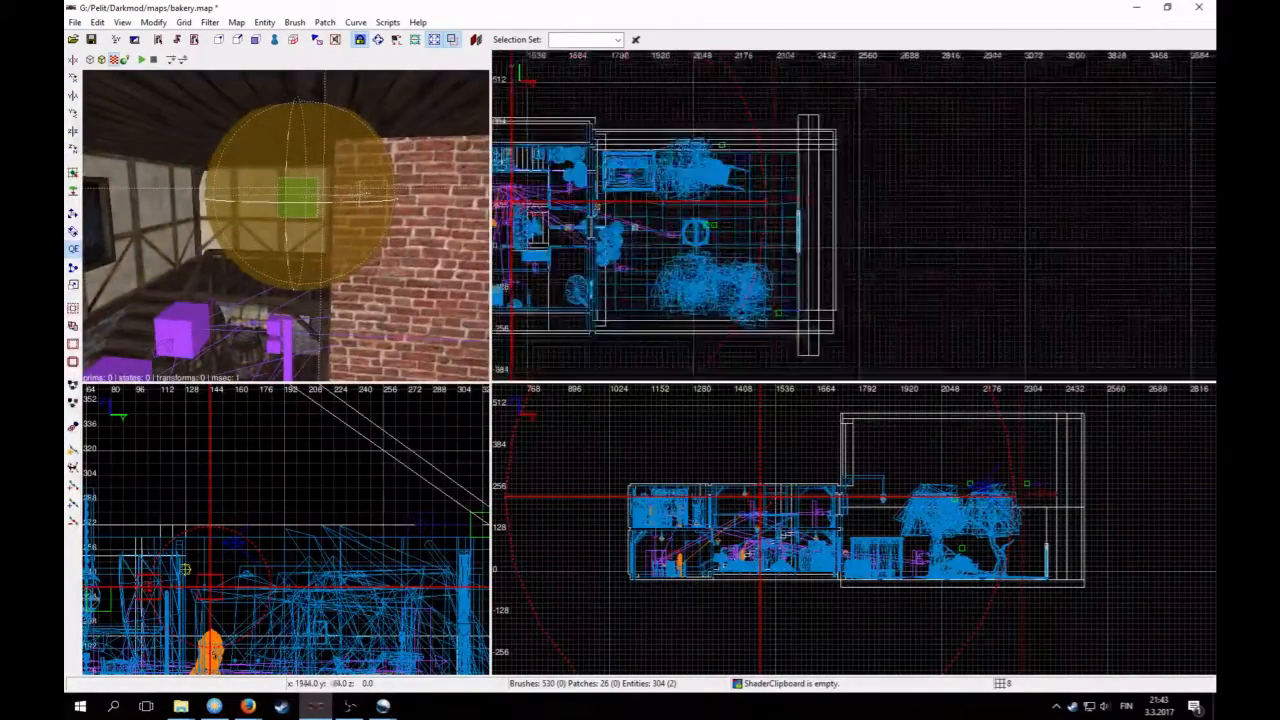
pyautogui.scroll(2, 667, 250)
pyautogui.moveTo(747, 231); pyautogui.dragTo(723, 212)
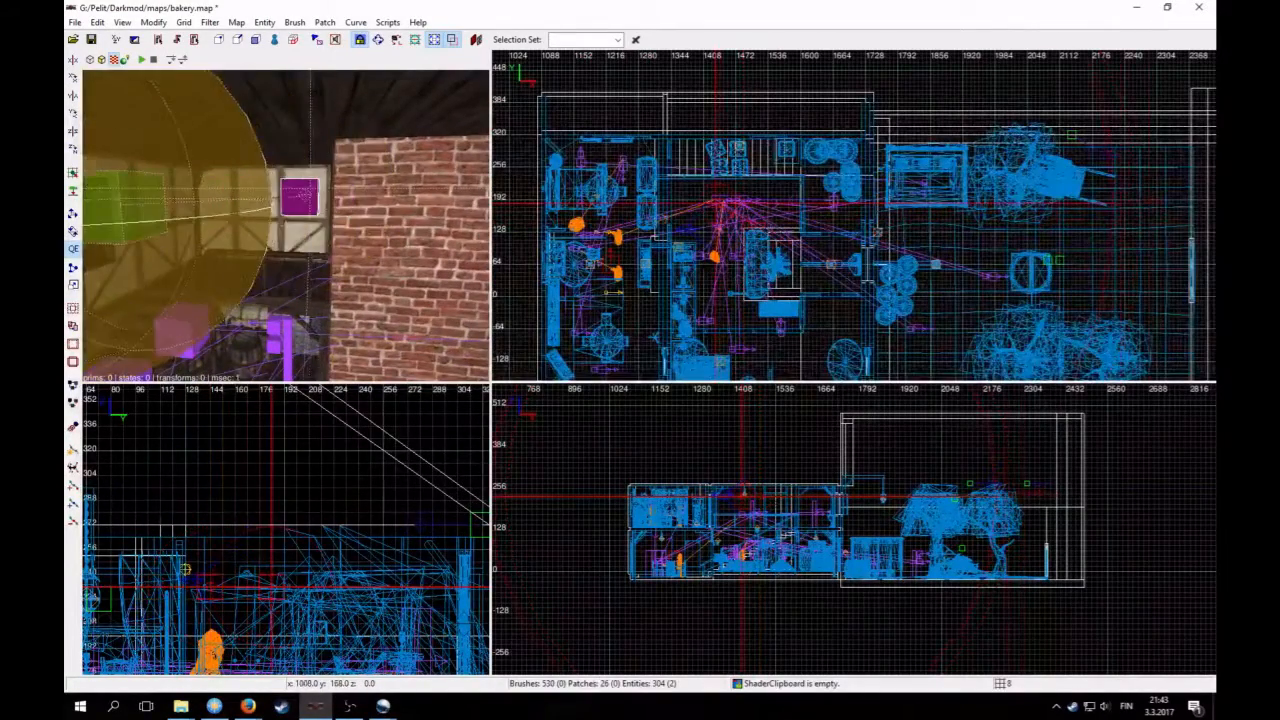
pyautogui.press('Down')
pyautogui.rightClick(205, 210)
pyautogui.press('Escape')
# Step: Set the wood_creaking speaker's s_maxdistance to 15, close its properties, and switch the selection to its trigger timer
pyautogui.keyDown('shift'); pyautogui.click(306, 200); pyautogui.keyUp('shift')
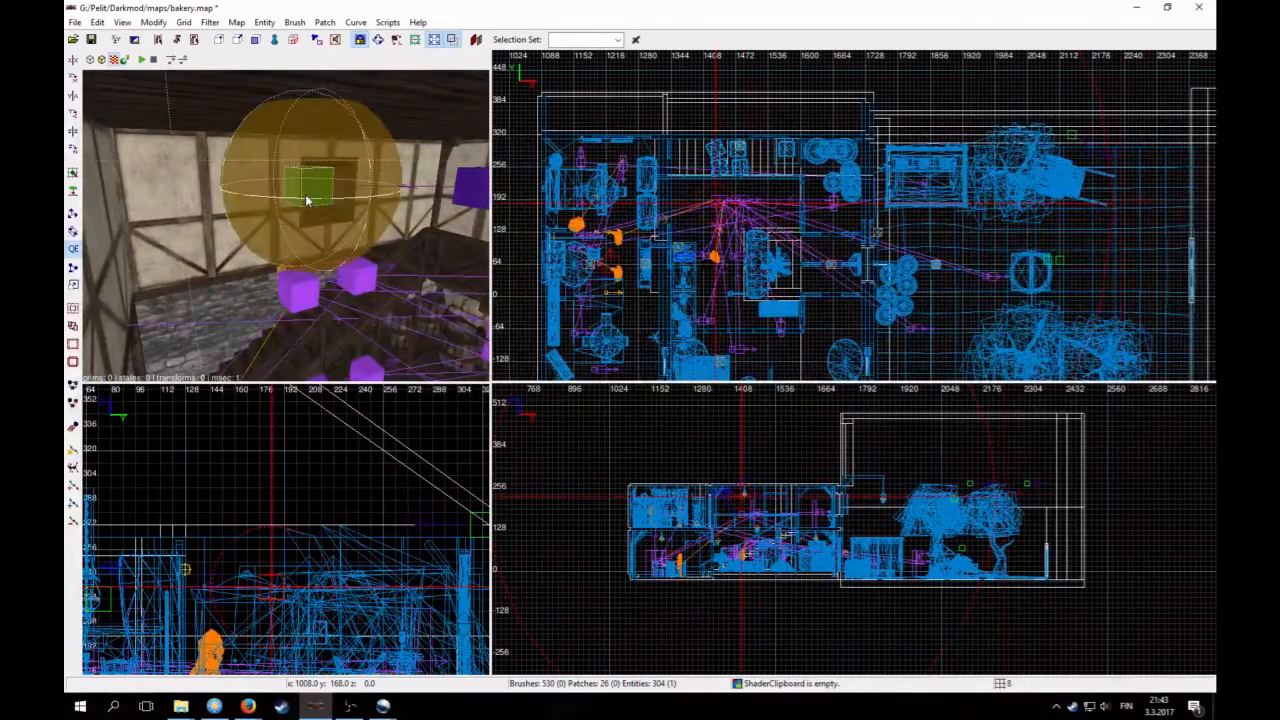
pyautogui.press('n')
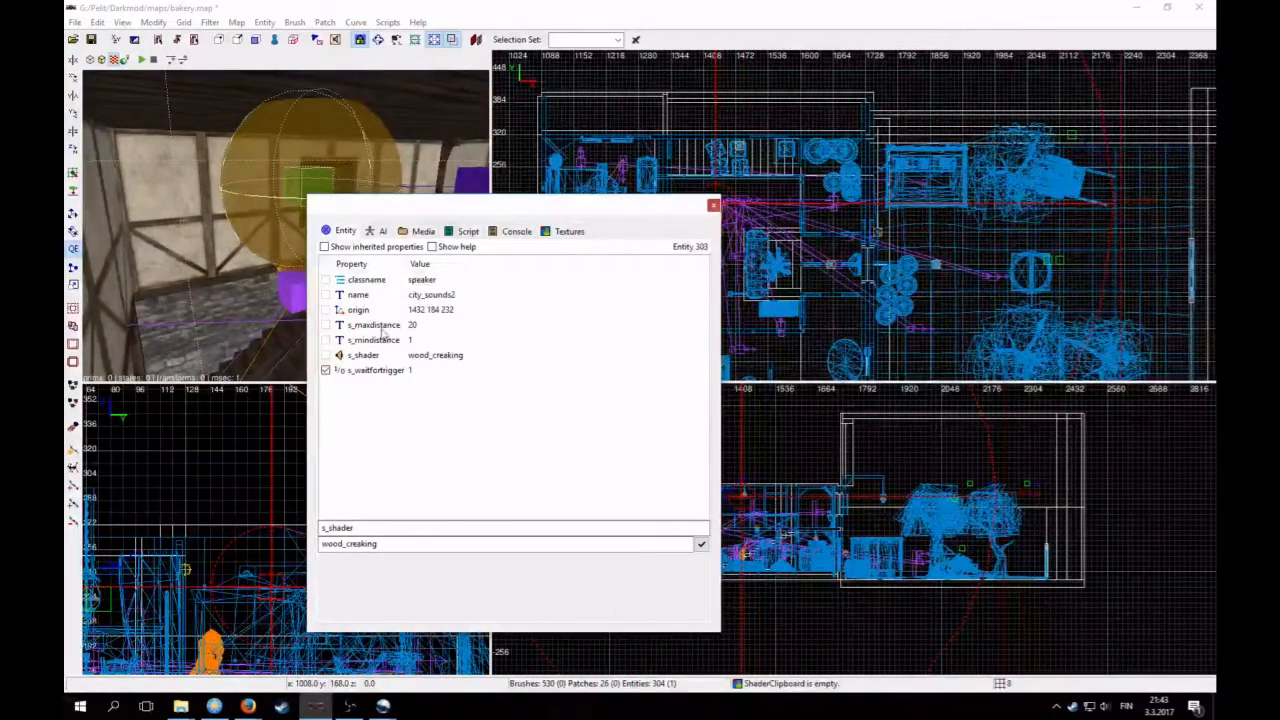
pyautogui.moveTo(519, 206); pyautogui.dragTo(327, 134)
pyautogui.scroll(-3, 760, 273)
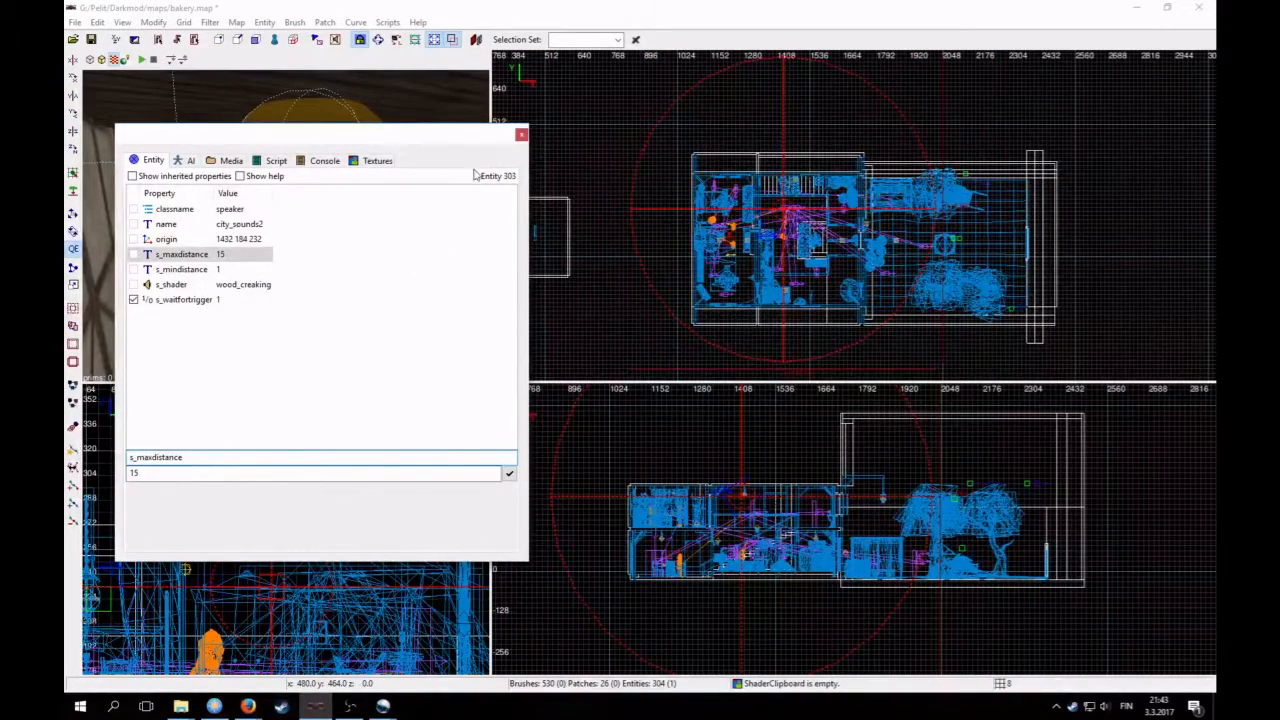
pyautogui.click(521, 135)
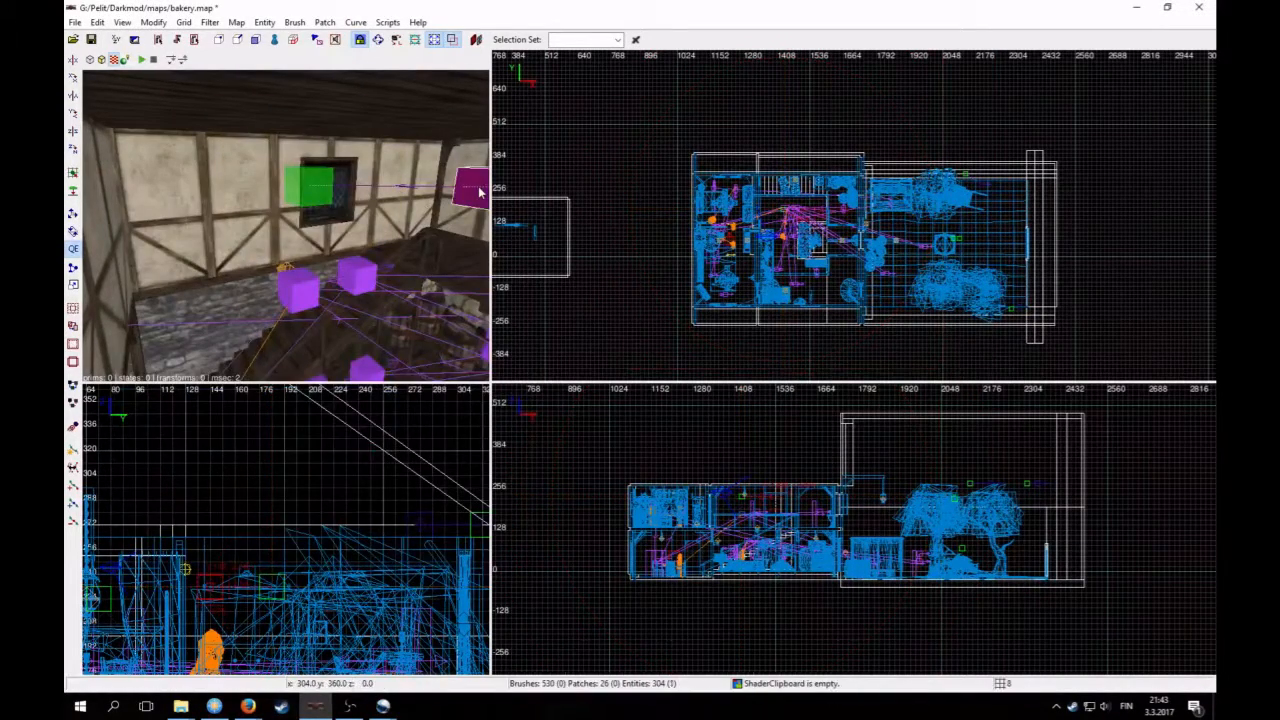
# Step: Review the copied timer's random, start_on, target0 and wait properties, and examine the linked speaker's radius over the bakery with both selected
pyautogui.press('n')
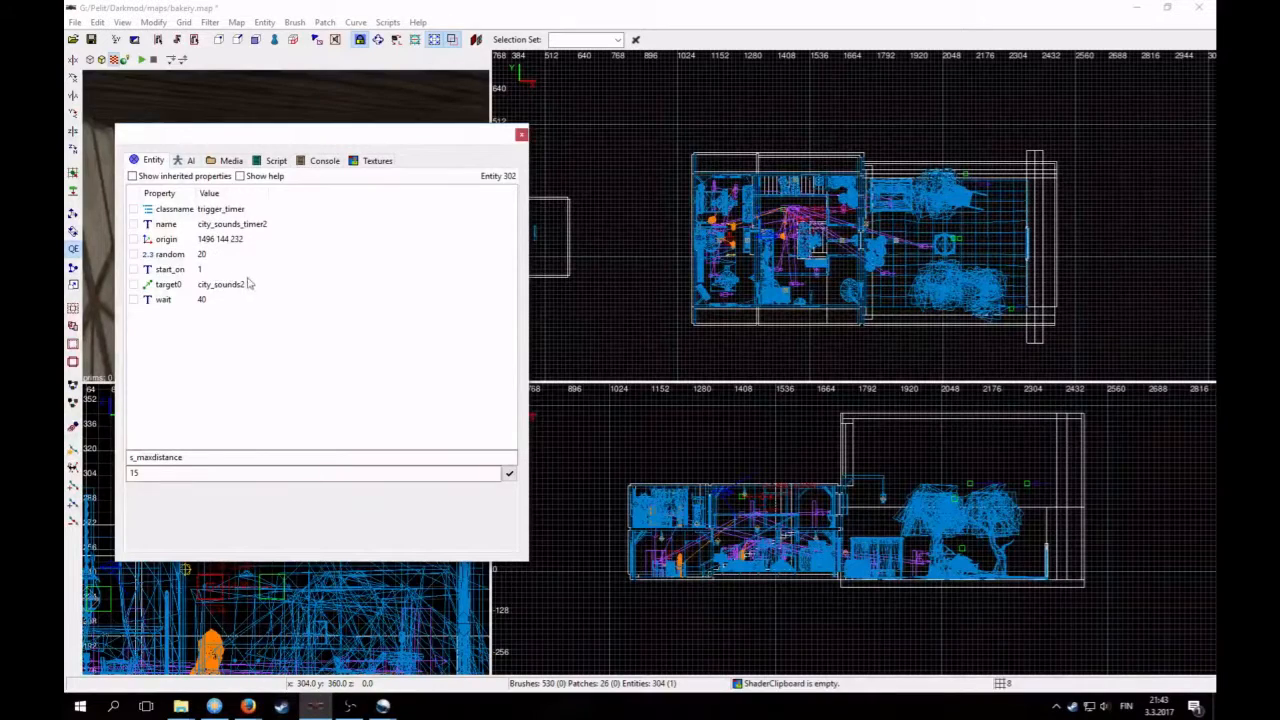
pyautogui.click(521, 135)
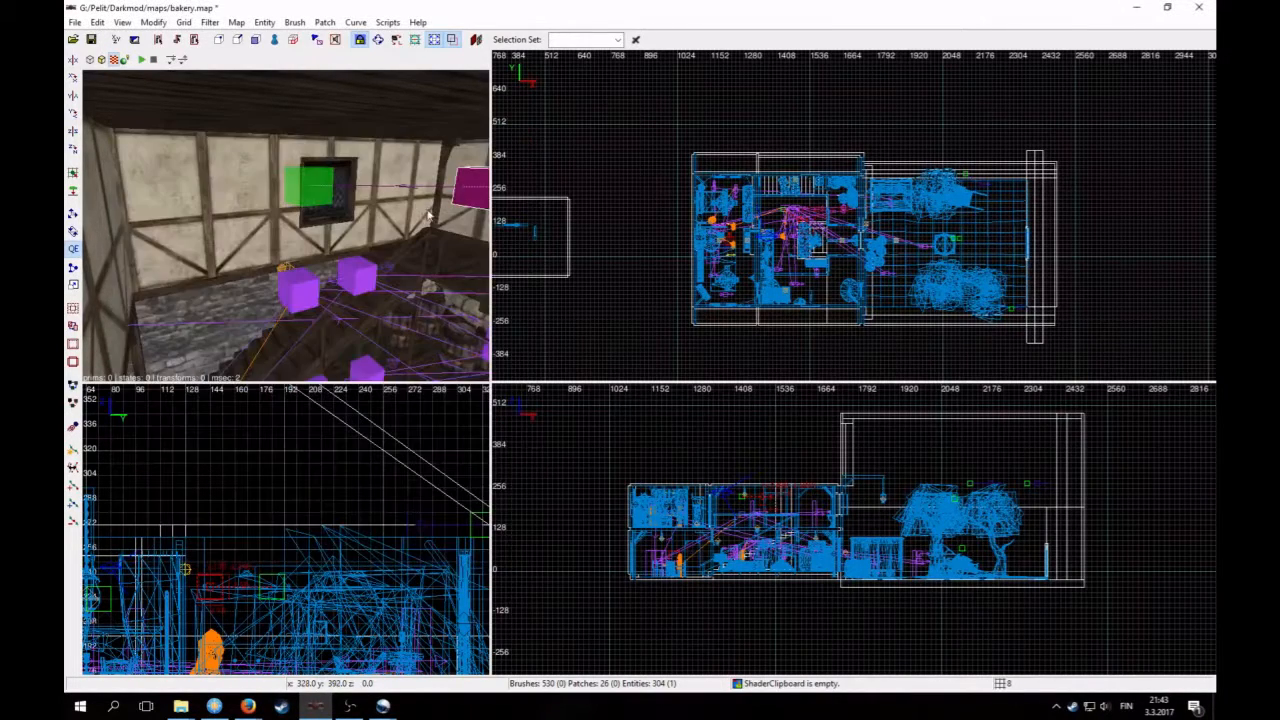
pyautogui.keyDown('shift'); pyautogui.click(262, 230); pyautogui.keyUp('shift')
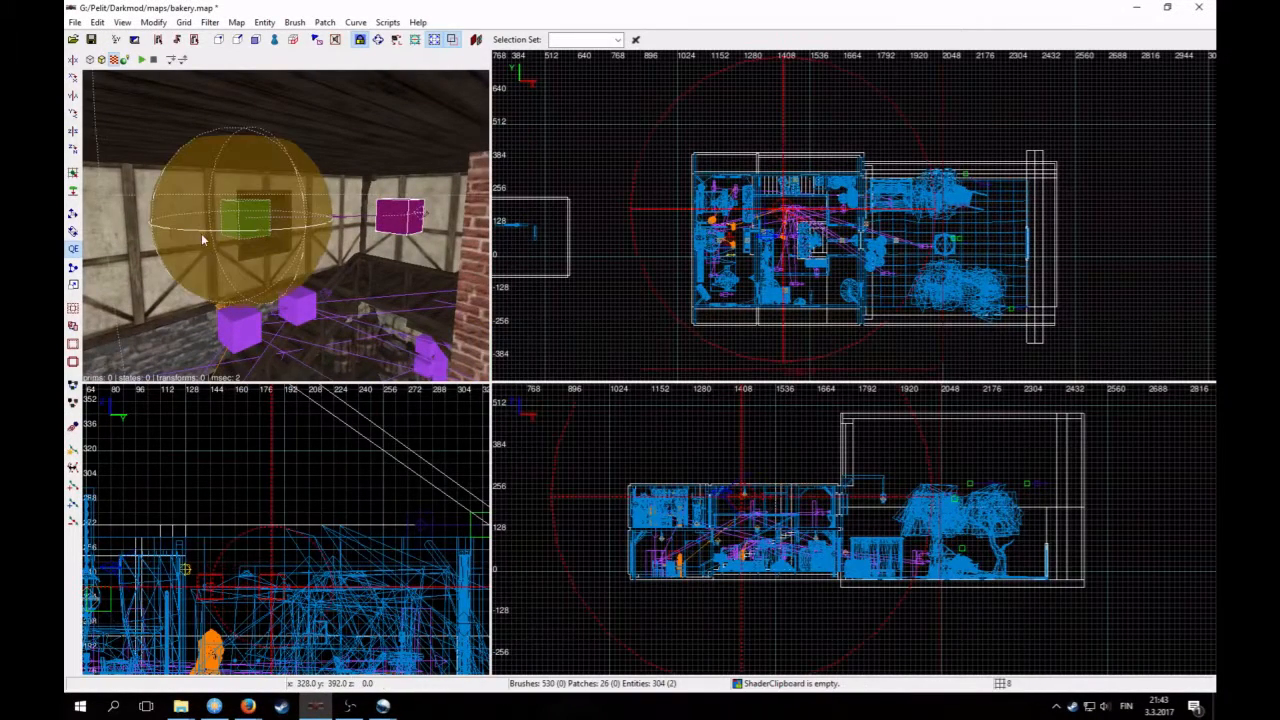
pyautogui.scroll(3, 654, 254)
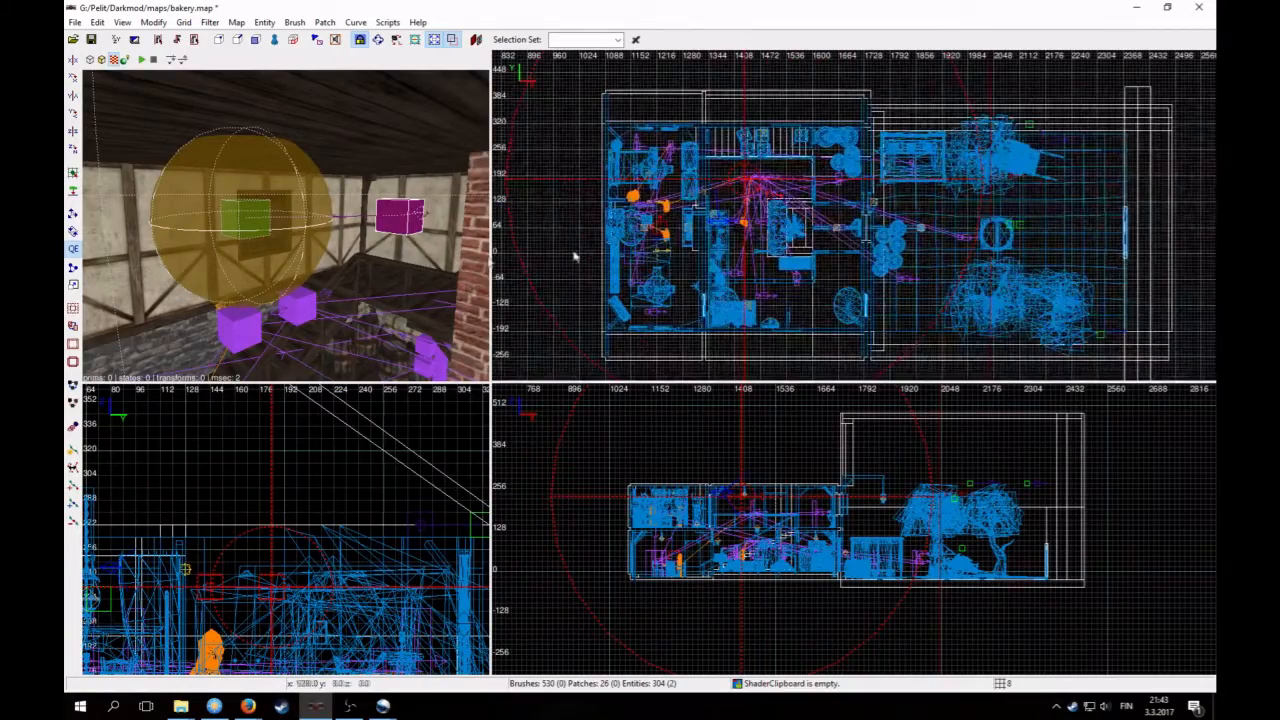
pyautogui.rightClick(268, 284)
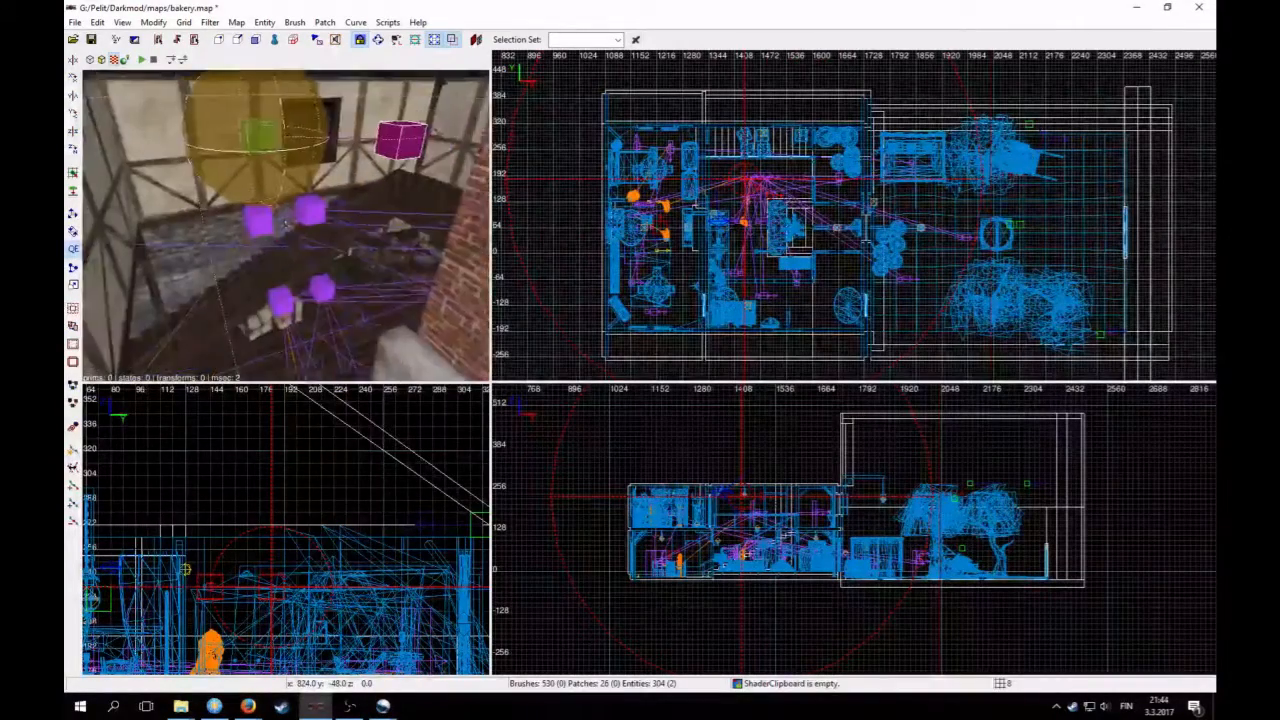
pyautogui.rightClick(268, 284)
pyautogui.scroll(3, 632, 228)
pyautogui.moveTo(632, 228); pyautogui.dragTo(570, 310, button='right')
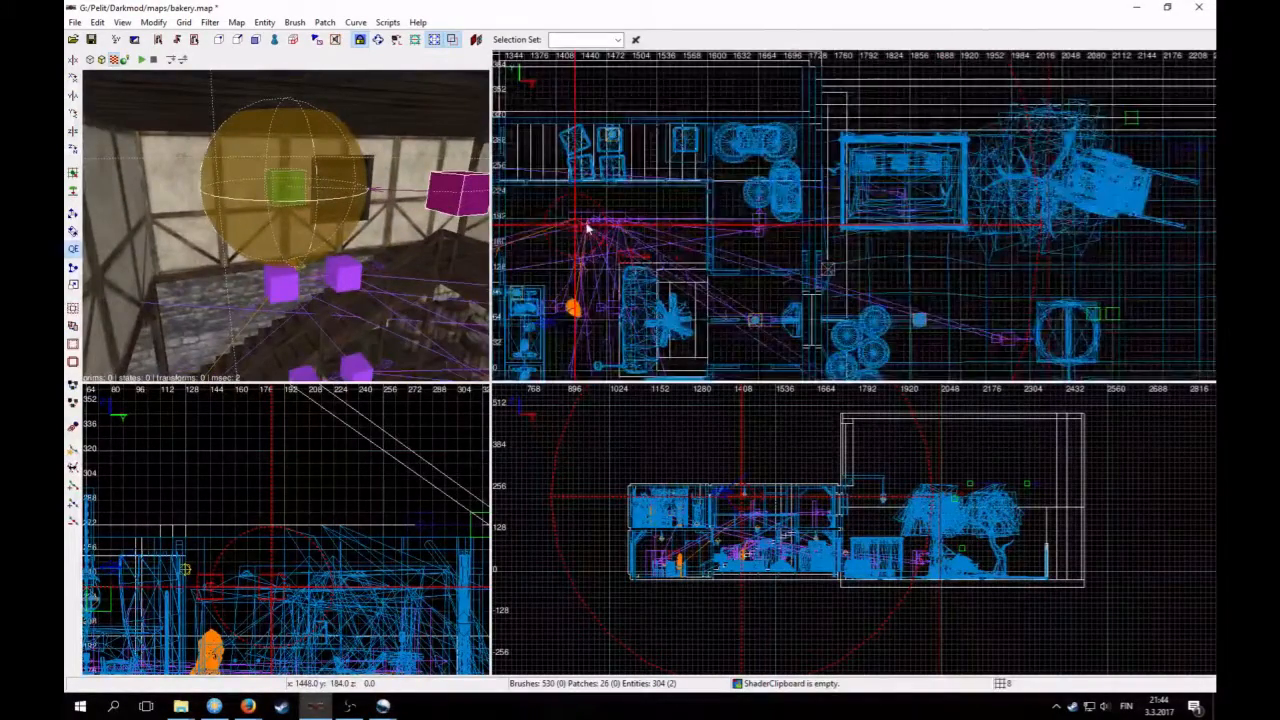
# Step: Reposition the wood_creaking speaker and timer beside the upper window wall, then duplicate the pair and place the copy in the bookshelf room
pyautogui.moveTo(578, 224); pyautogui.dragTo(575, 201)
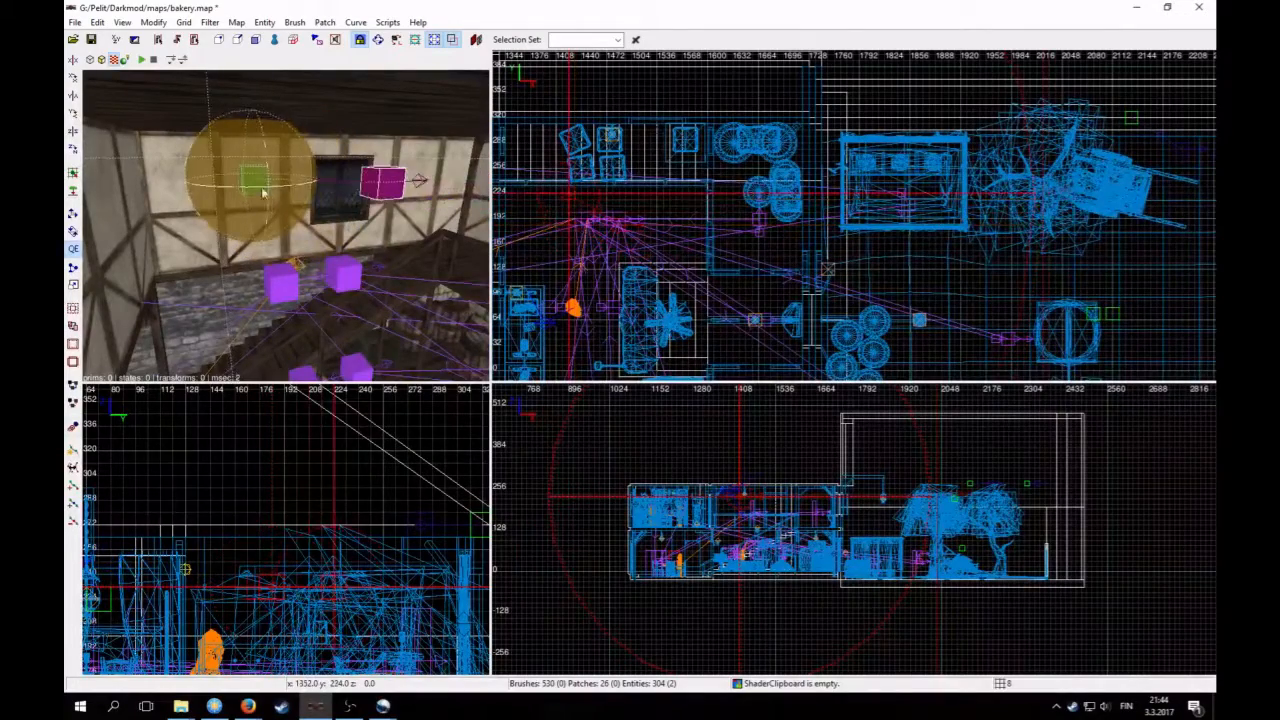
pyautogui.scroll(-3, 686, 251)
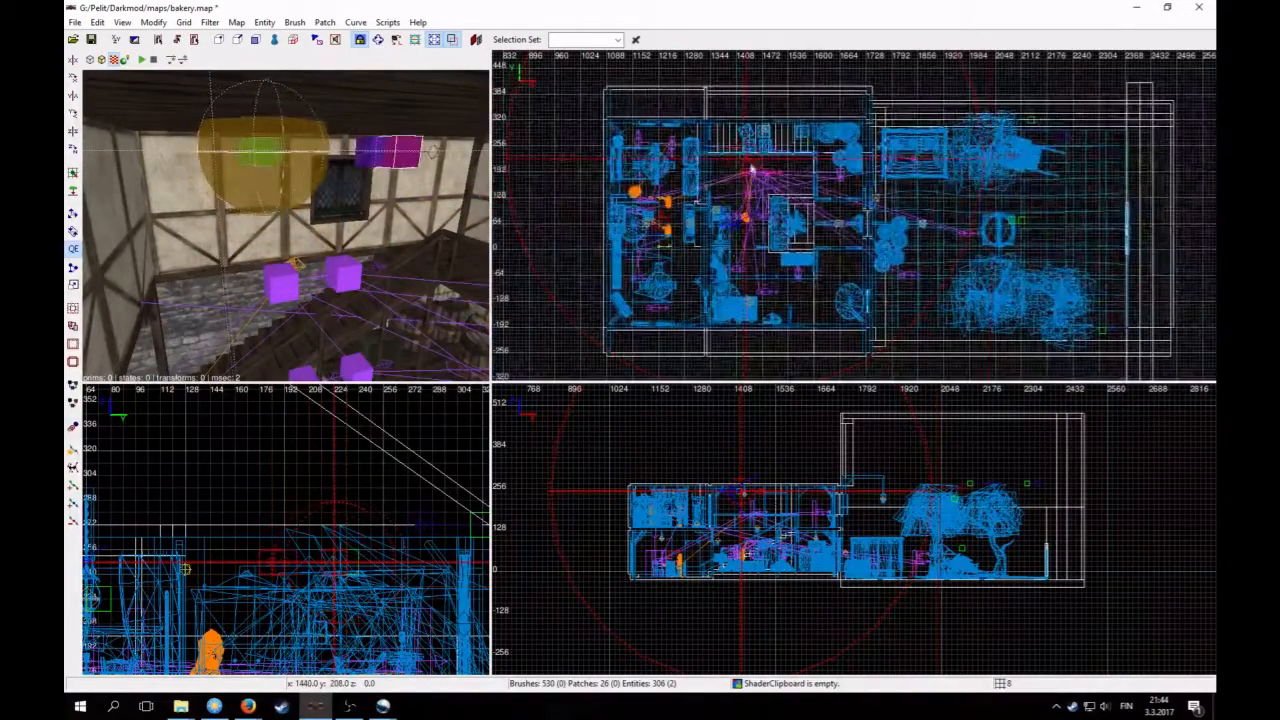
pyautogui.press('Escape')
pyautogui.press('Up')
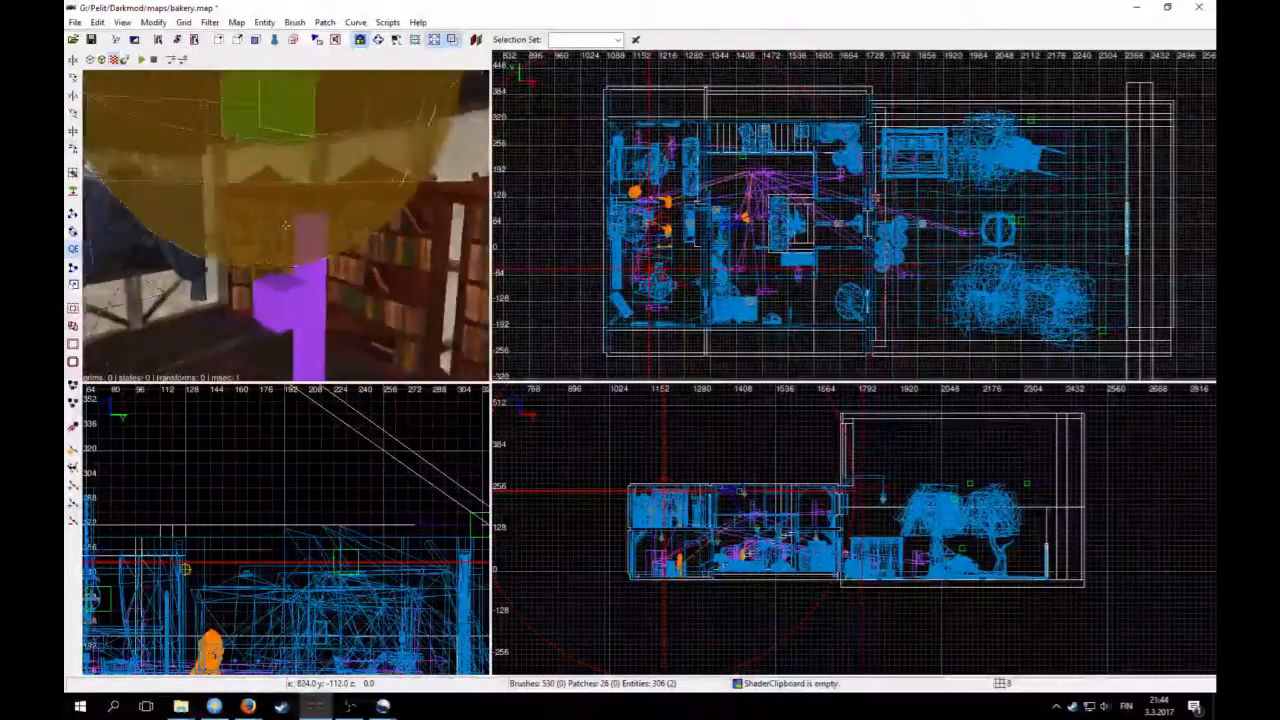
# Step: Shift the duplicated speaker and timer in the top view so they sit close to the bookshelf wall, and deselect them
pyautogui.rightClick(303, 244)
pyautogui.rightClick(341, 166)
pyautogui.press('Down')
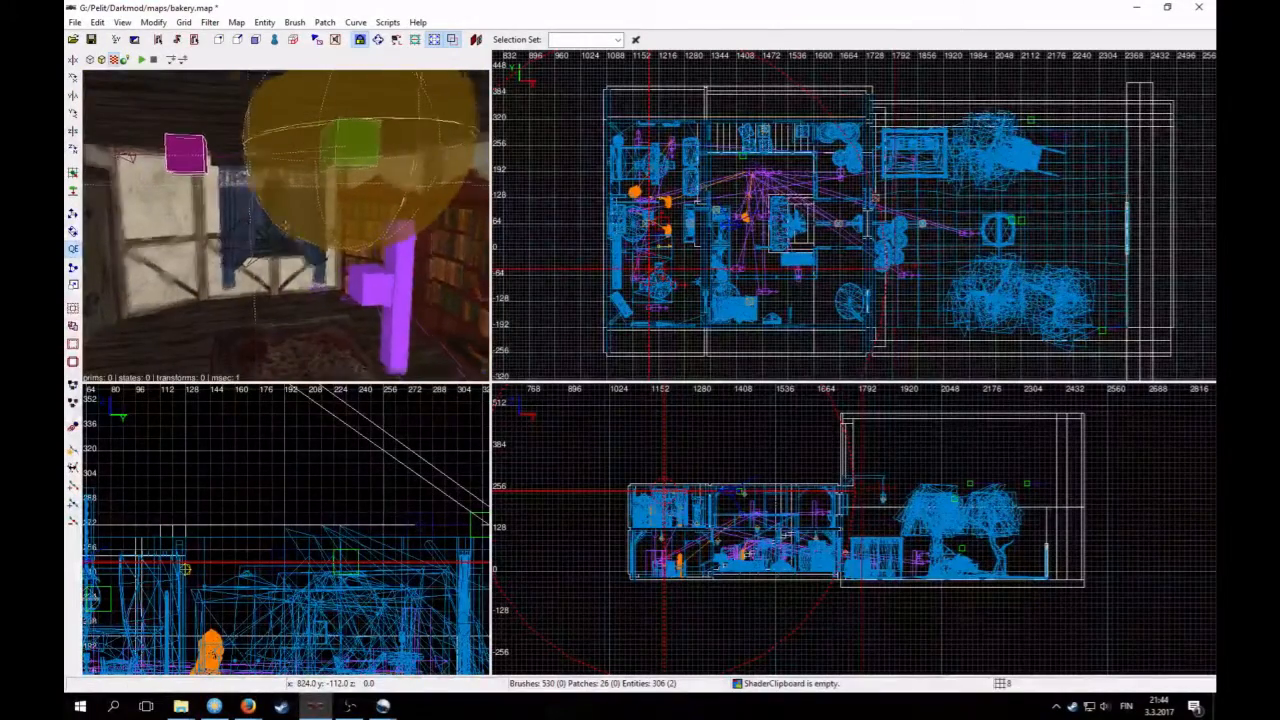
pyautogui.rightClick(341, 166)
pyautogui.scroll(2, 520, 212)
pyautogui.moveTo(707, 376); pyautogui.dragTo(736, 316, button='right')
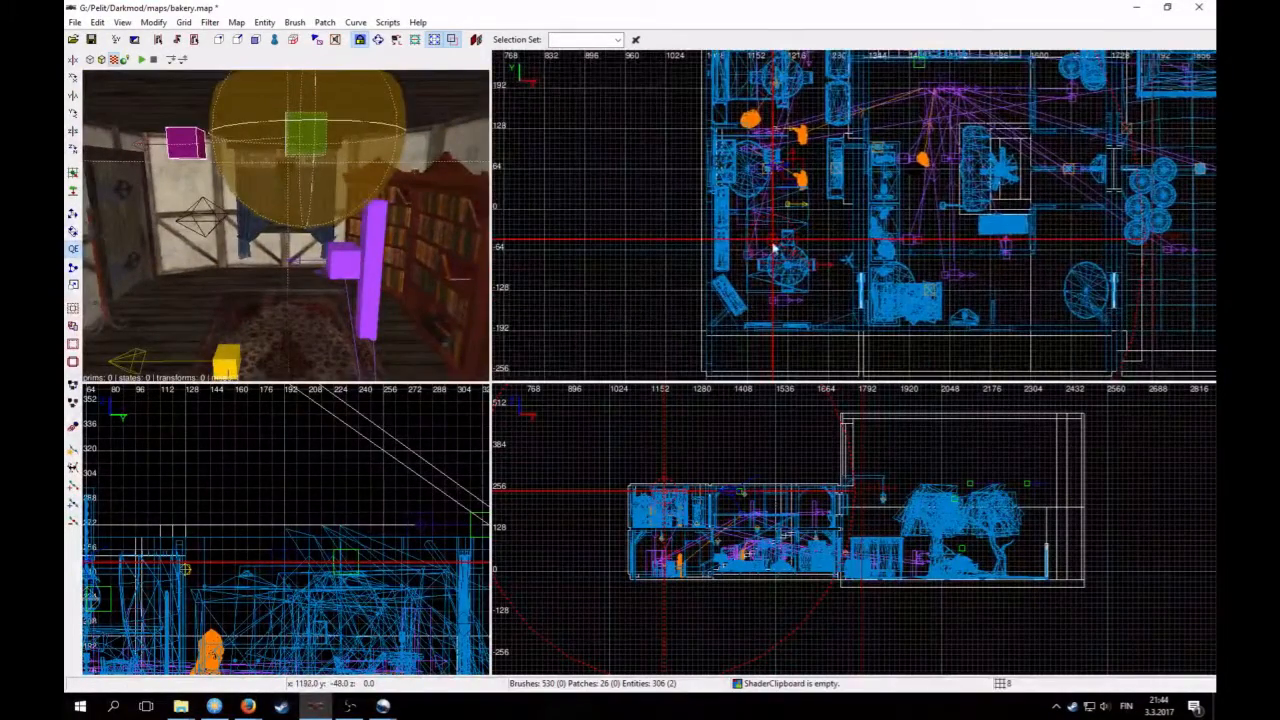
pyautogui.moveTo(773, 248); pyautogui.dragTo(738, 249)
pyautogui.press('Escape')
# Step: Save the bakery map with both indoor speaker and timer pairs in place
pyautogui.rightClick(257, 250)
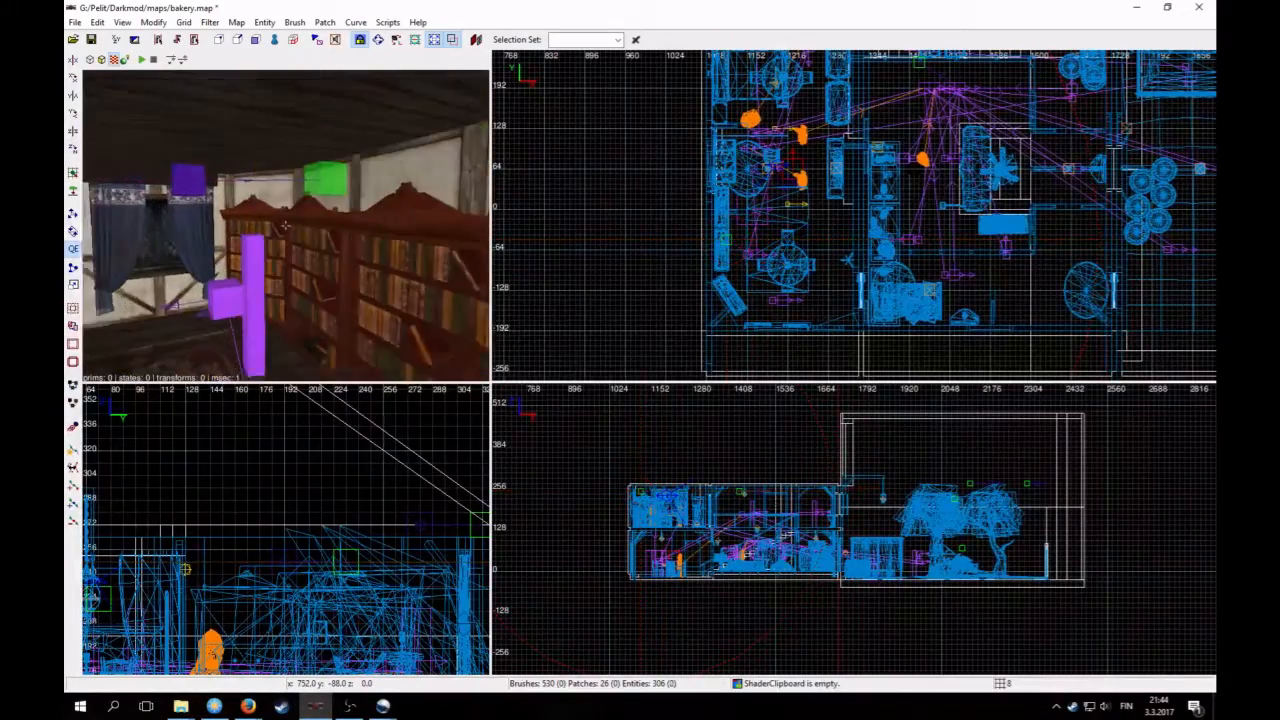
pyautogui.press('Up')
pyautogui.press('Down')
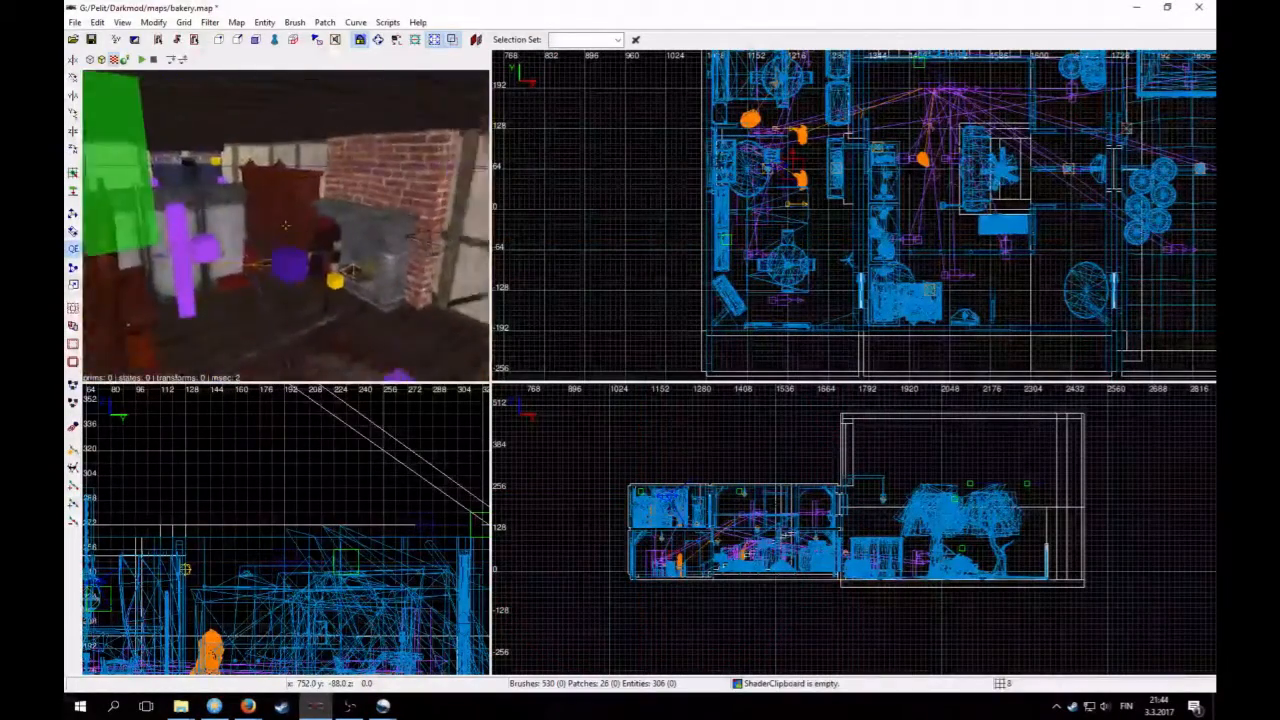
pyautogui.press('Up')
pyautogui.press('Up')
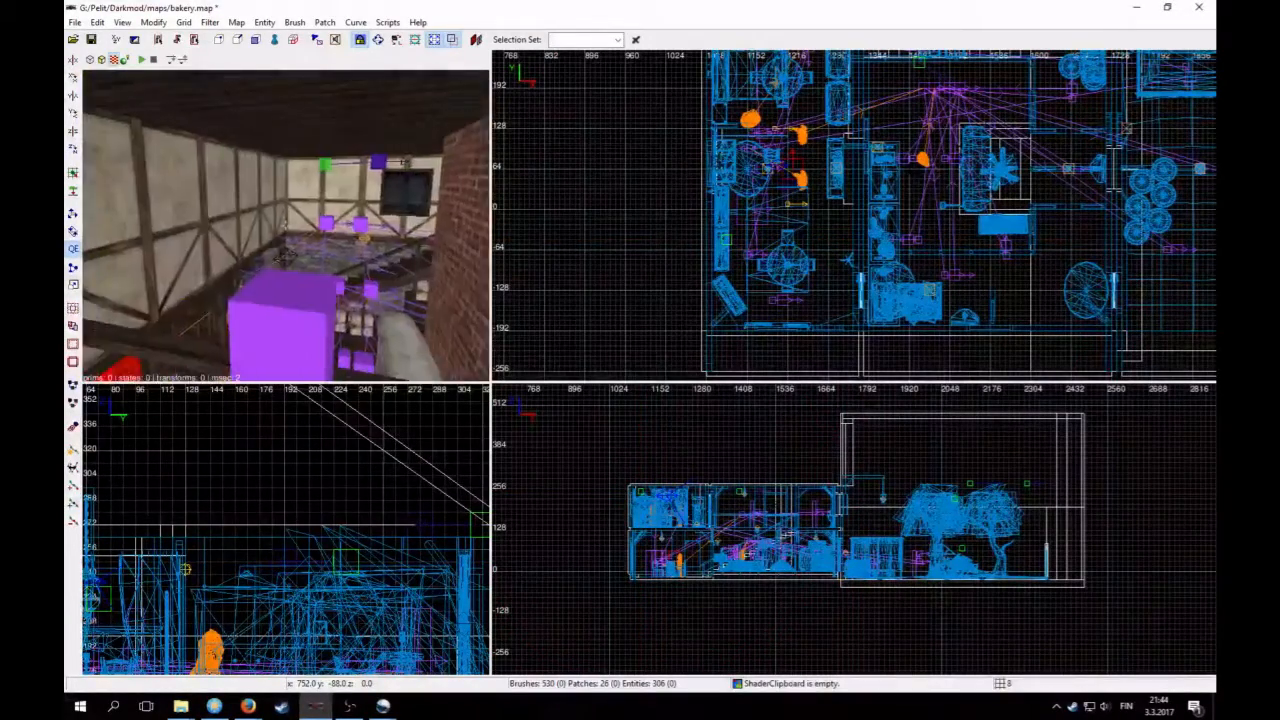
pyautogui.rightClick(295, 247)
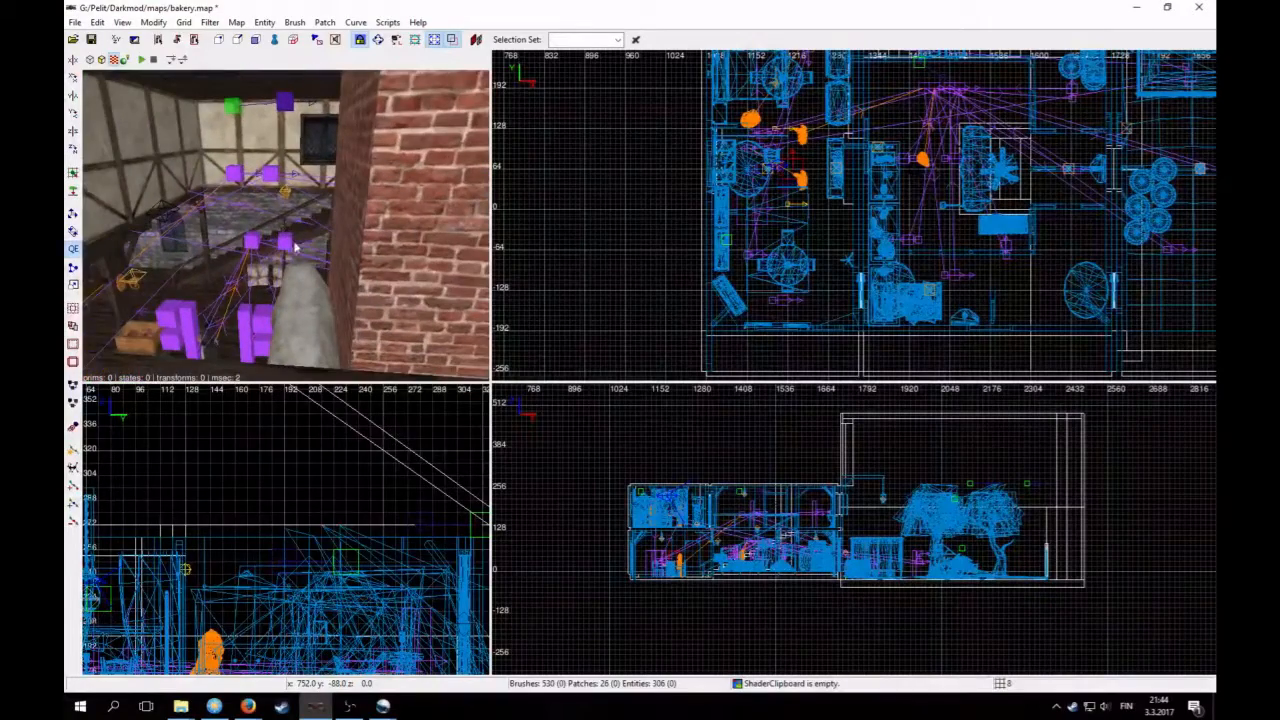
pyautogui.click(91, 39)
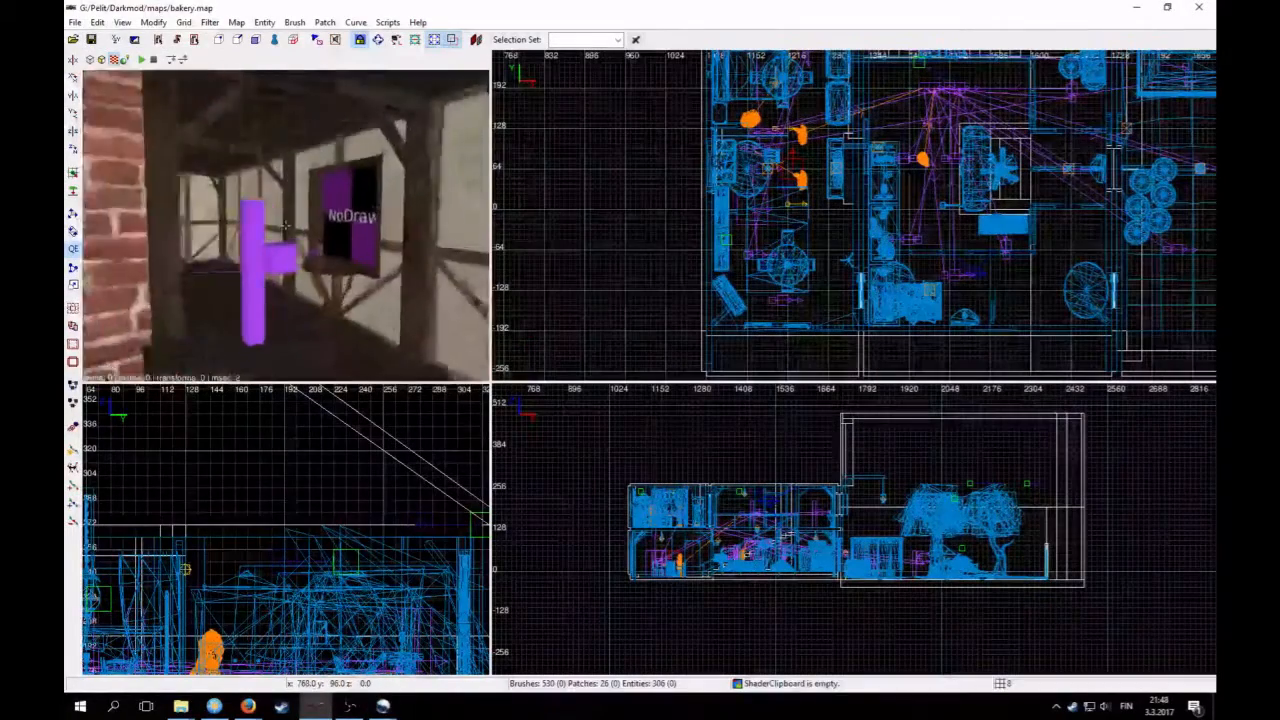
# Step: Examine the garden, its speakers and the bakery's outer facade with the visportal in the upper window
pyautogui.press('Up')
pyautogui.press('Up')
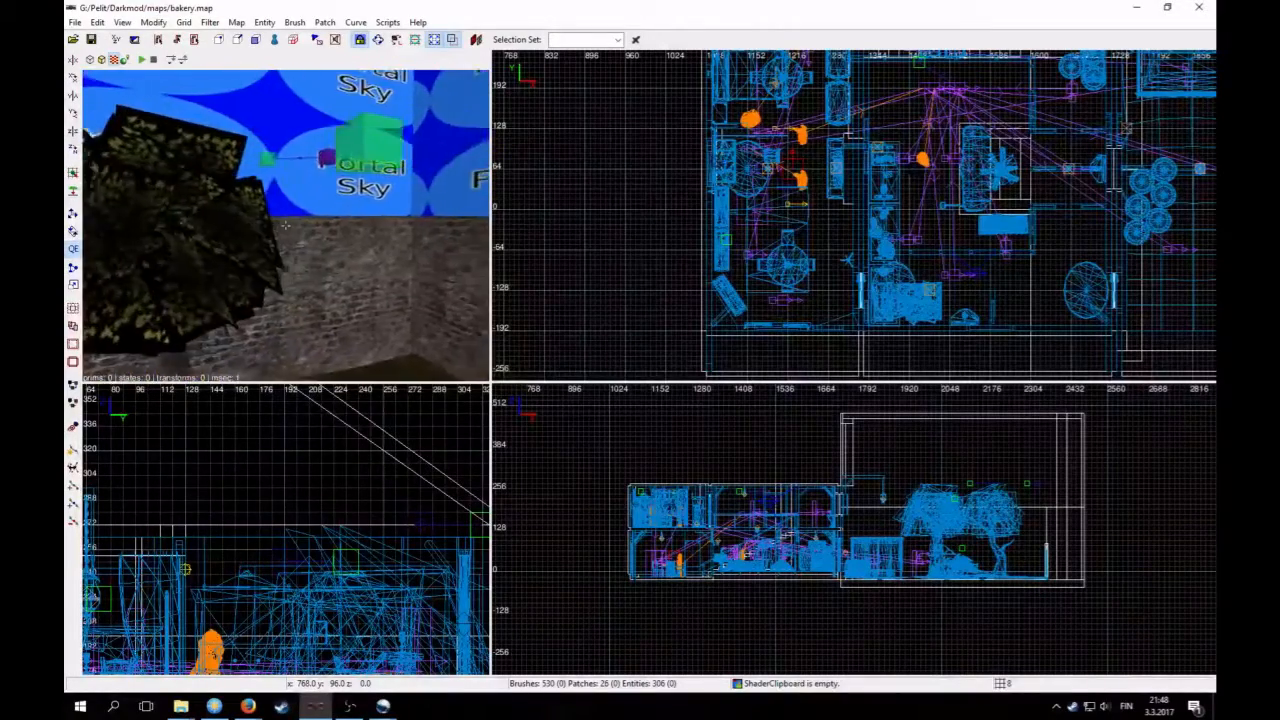
pyautogui.press('Right')
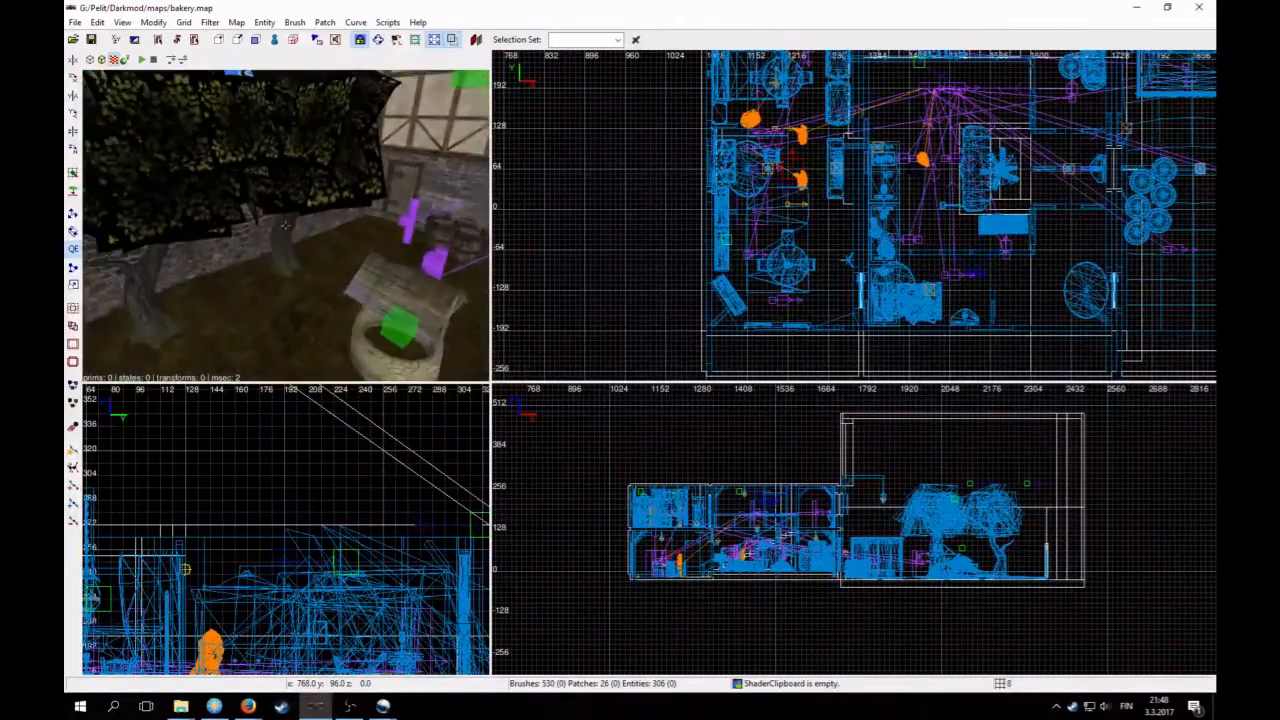
pyautogui.press('Up')
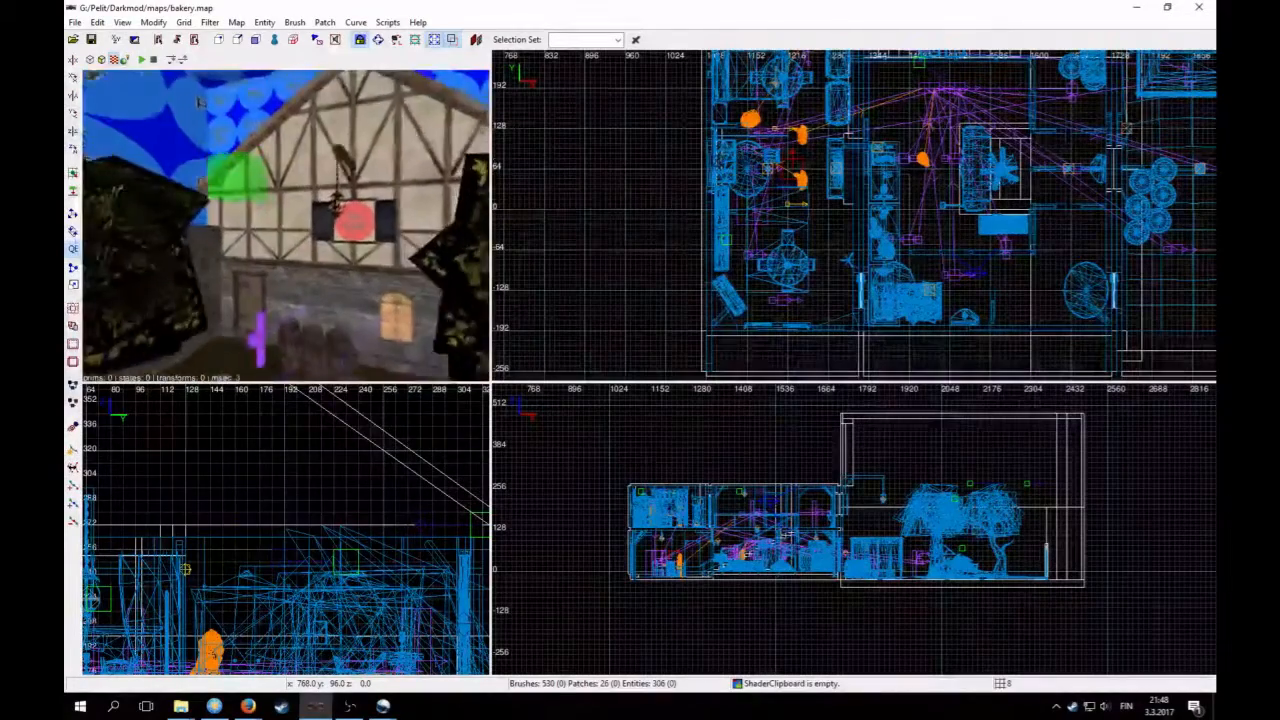
pyautogui.press('Up')
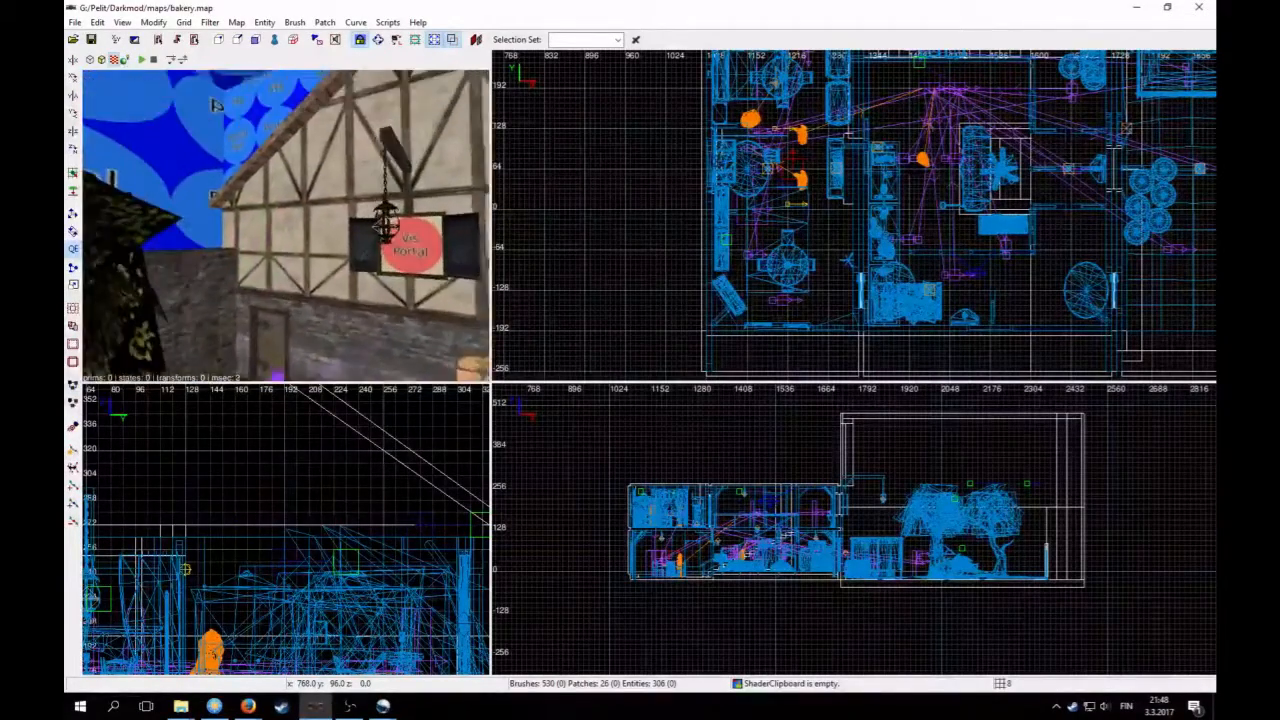
pyautogui.press('Up')
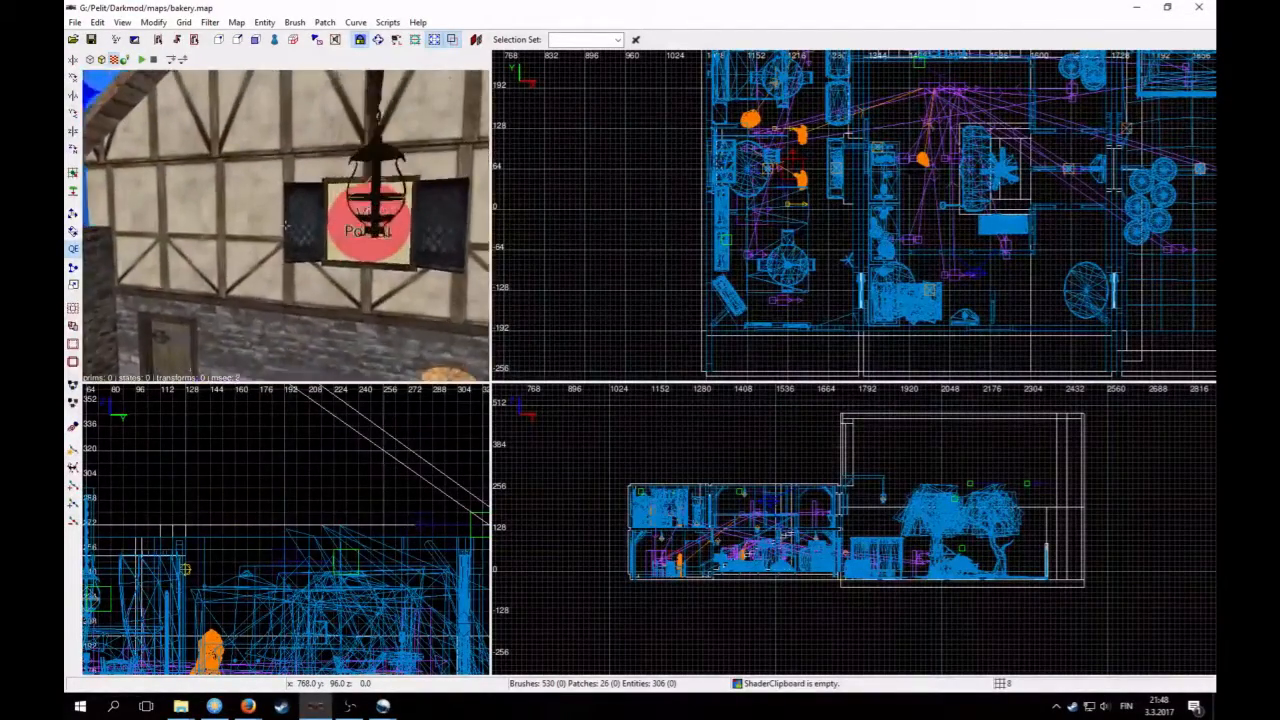
pyautogui.press('Down')
pyautogui.press('Up')
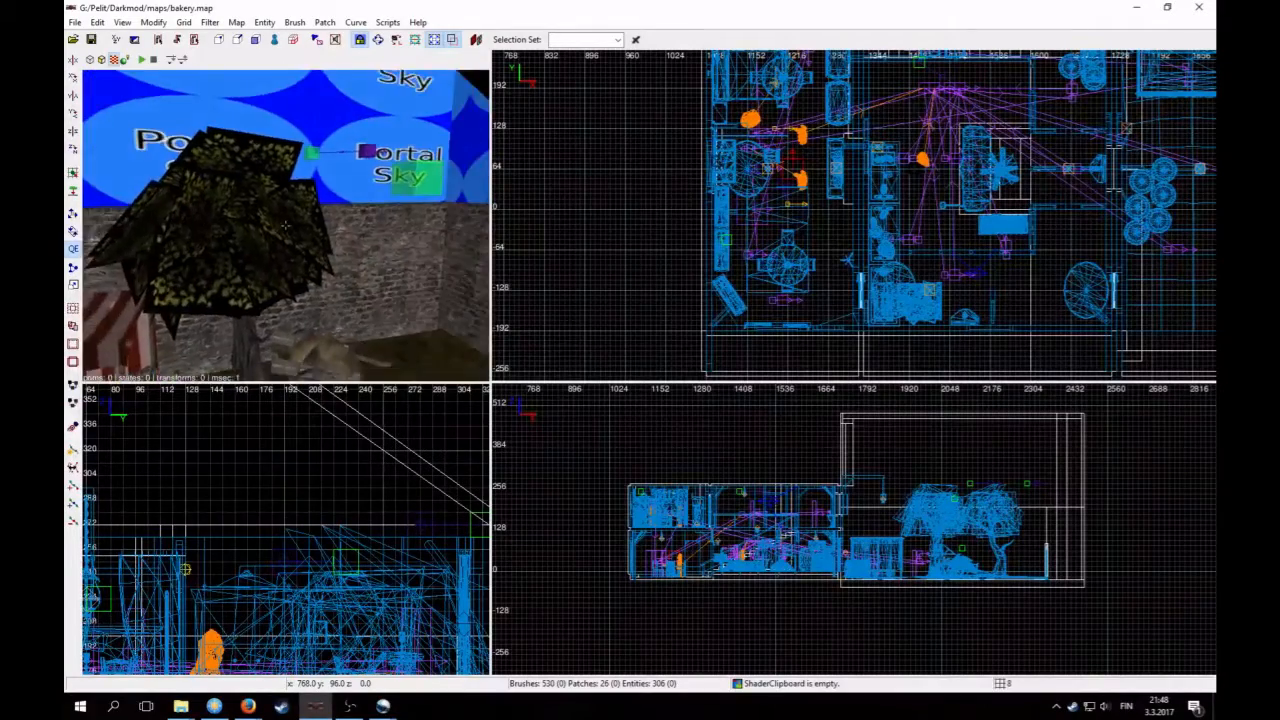
pyautogui.press('Down')
pyautogui.press('Up')
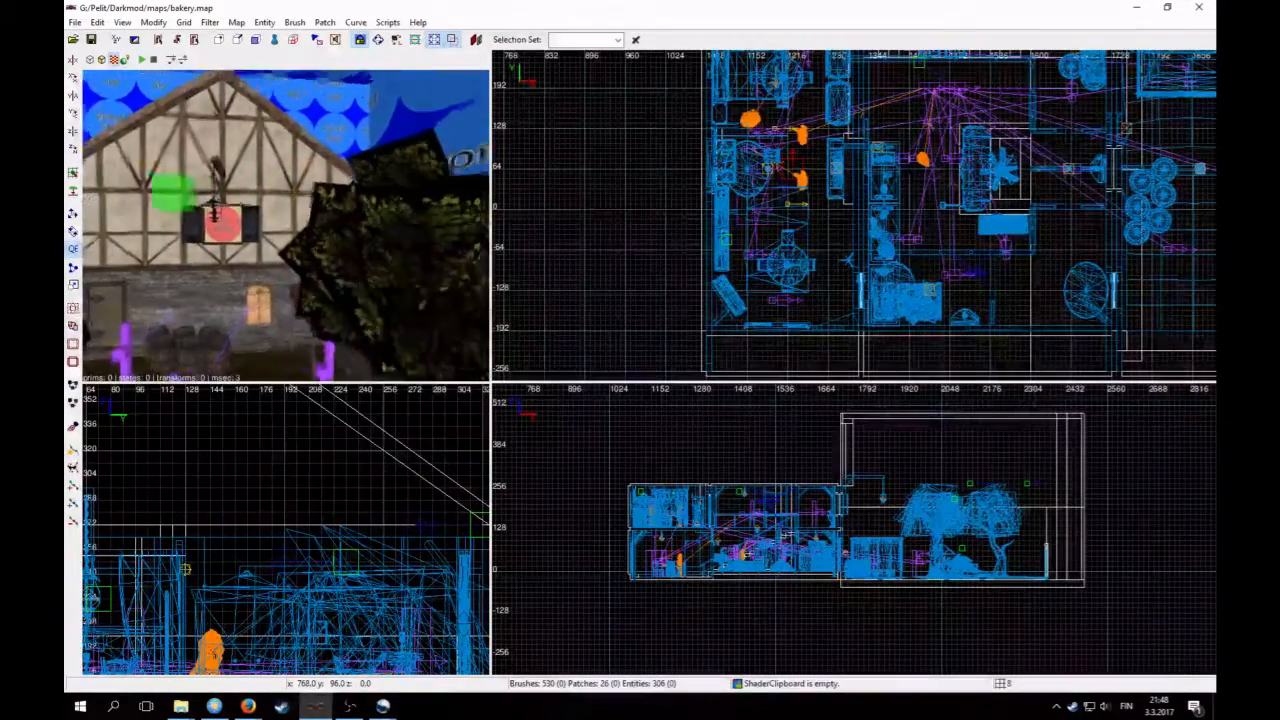
pyautogui.press('Down')
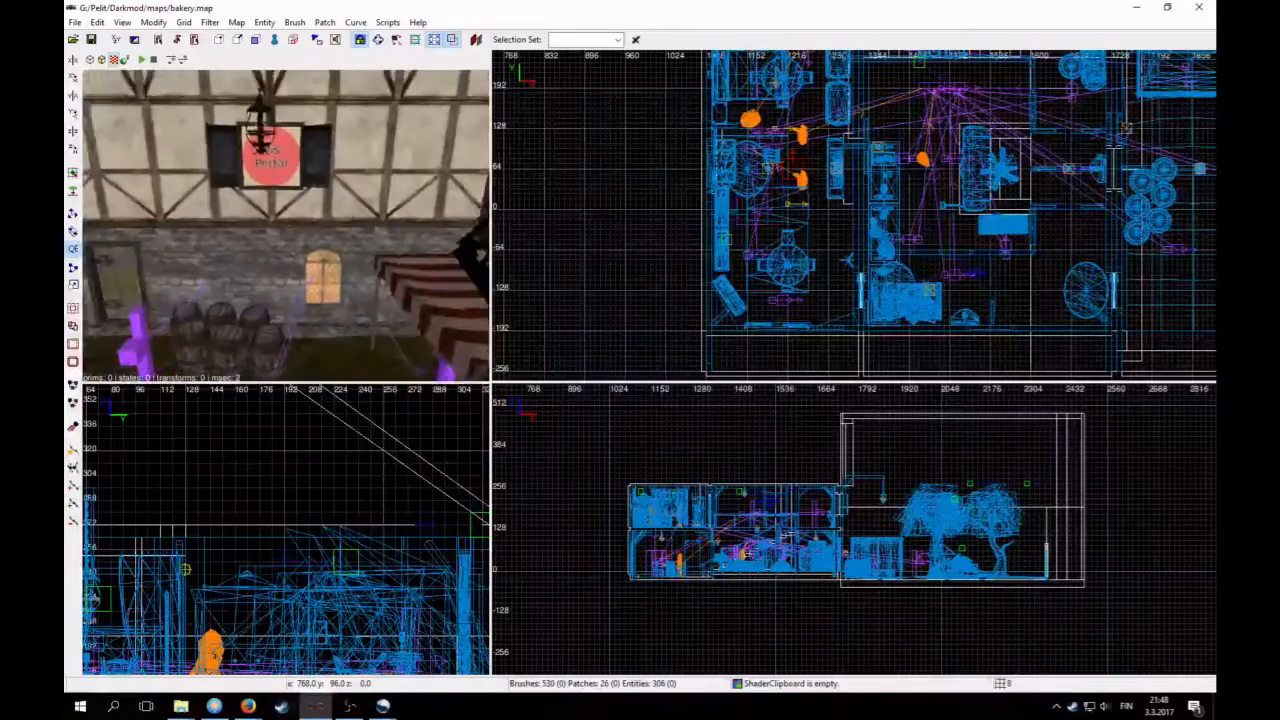
# Step: Inspect the visportal filling the open upper window up close as the boundary between garden and bakery interior
pyautogui.press('Up')
pyautogui.press('Up')
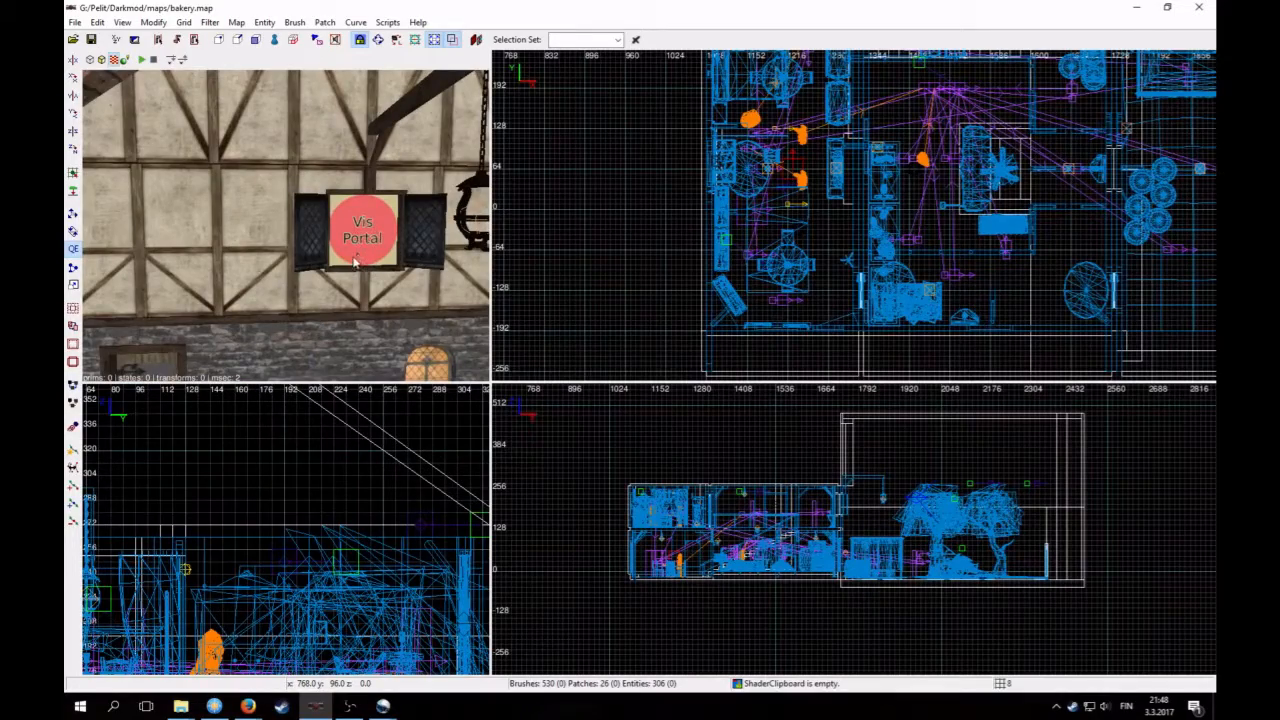
pyautogui.rightClick(348, 267)
pyautogui.press('Up')
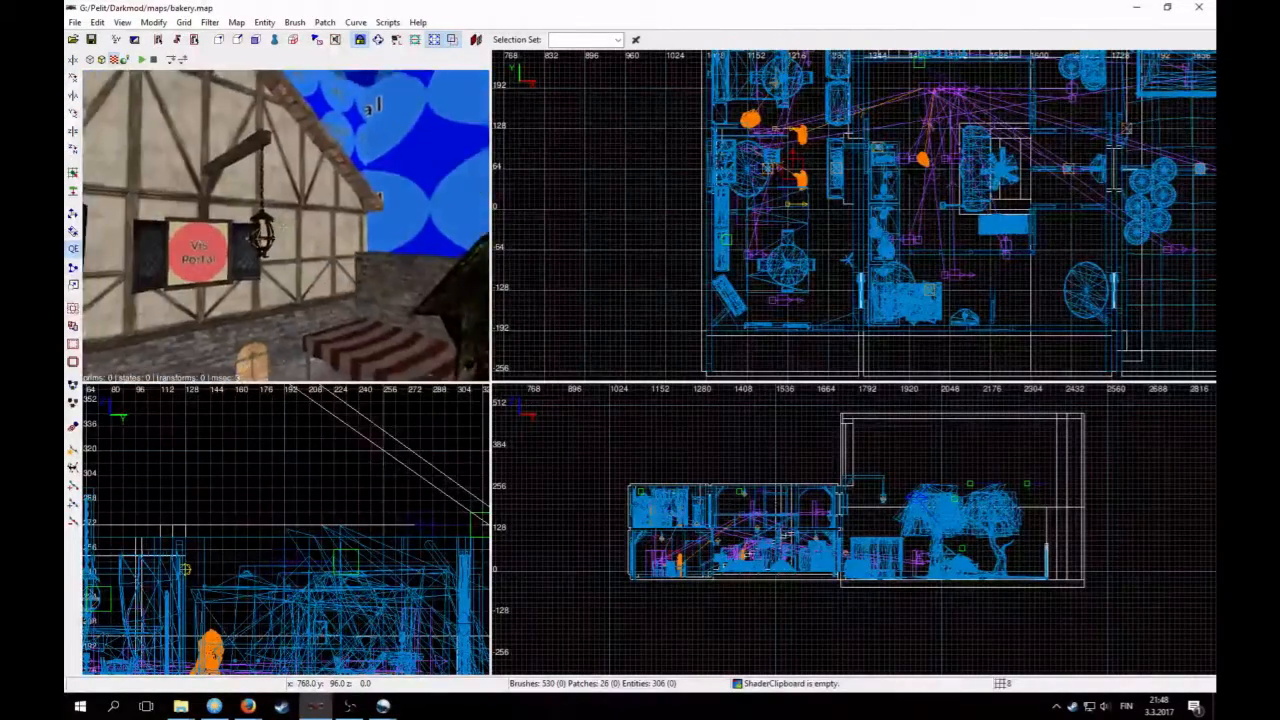
pyautogui.press('Down')
pyautogui.press('Up')
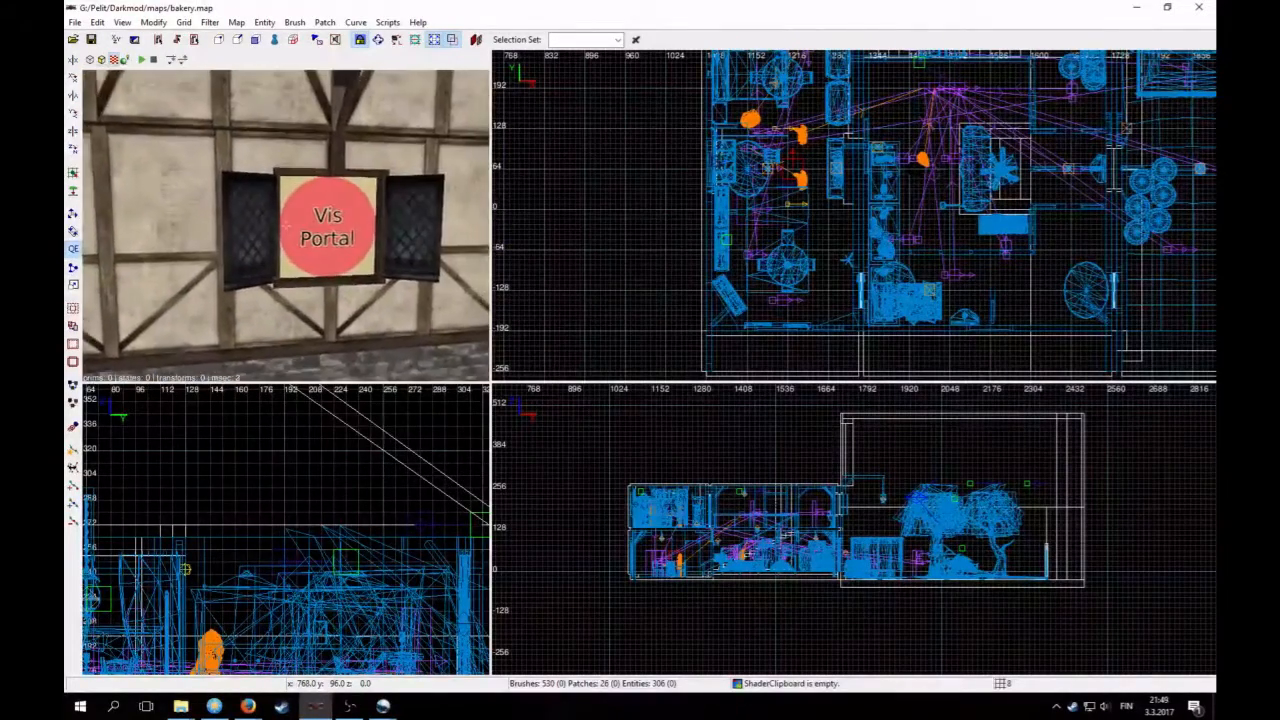
pyautogui.press('Down')
pyautogui.press('Up')
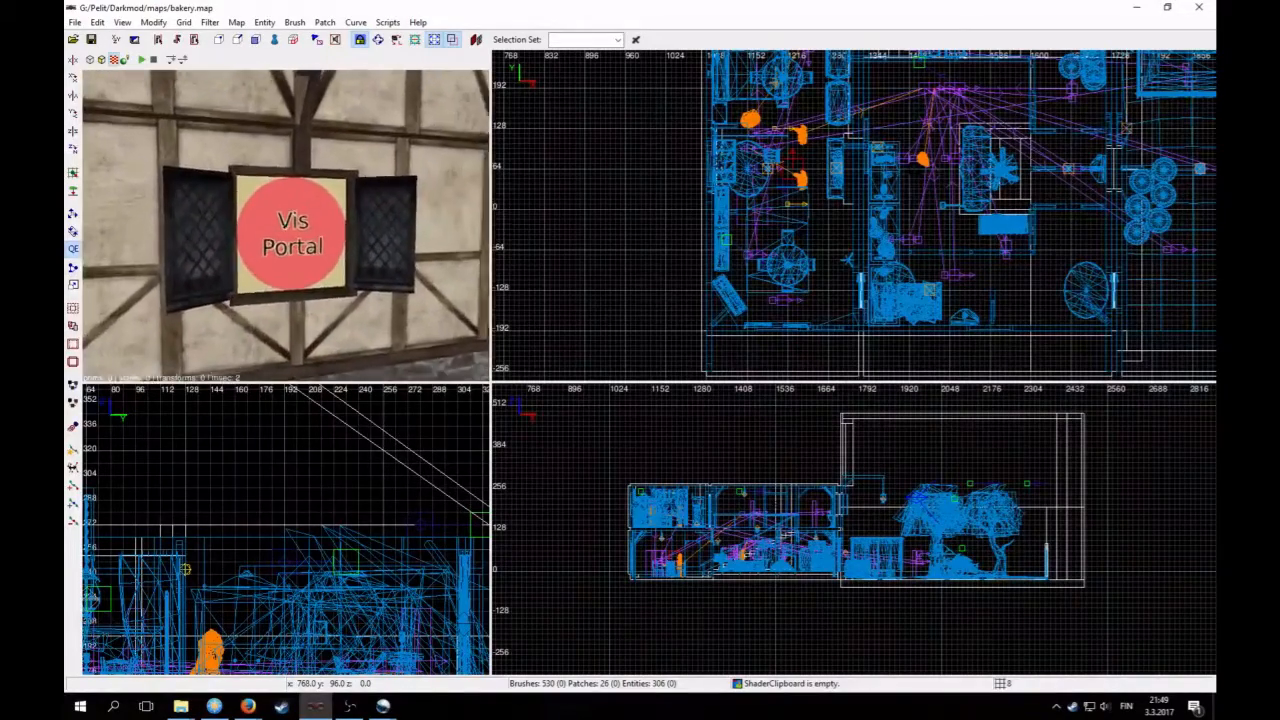
pyautogui.press('Down')
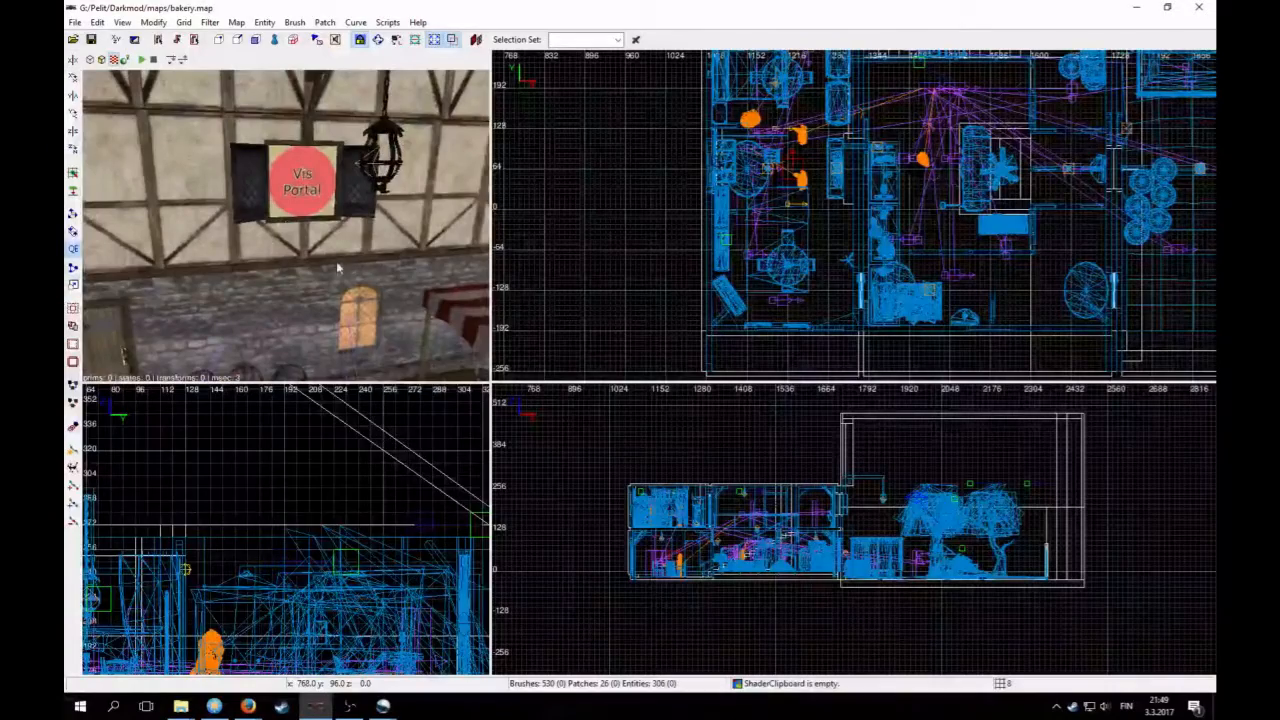
# Step: Compare the garden area with the bakery's interior rooms on both sides of the window visportal
pyautogui.press('Up')
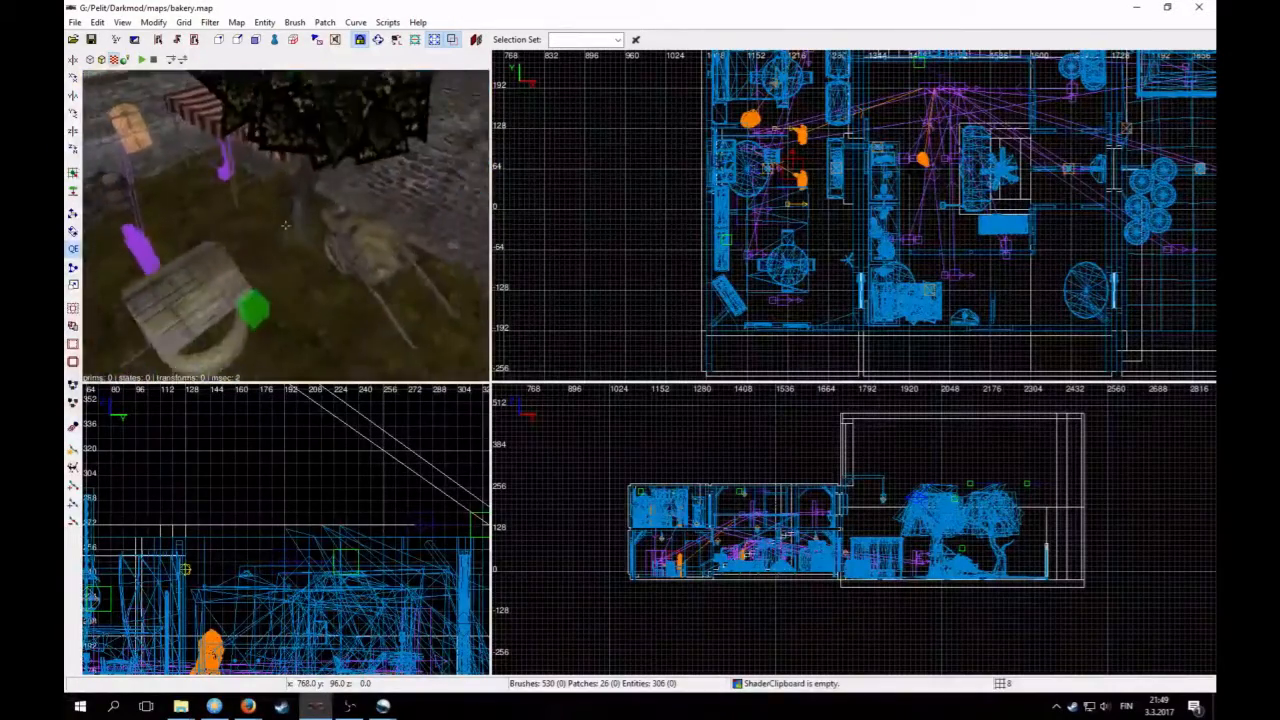
pyautogui.press('Down')
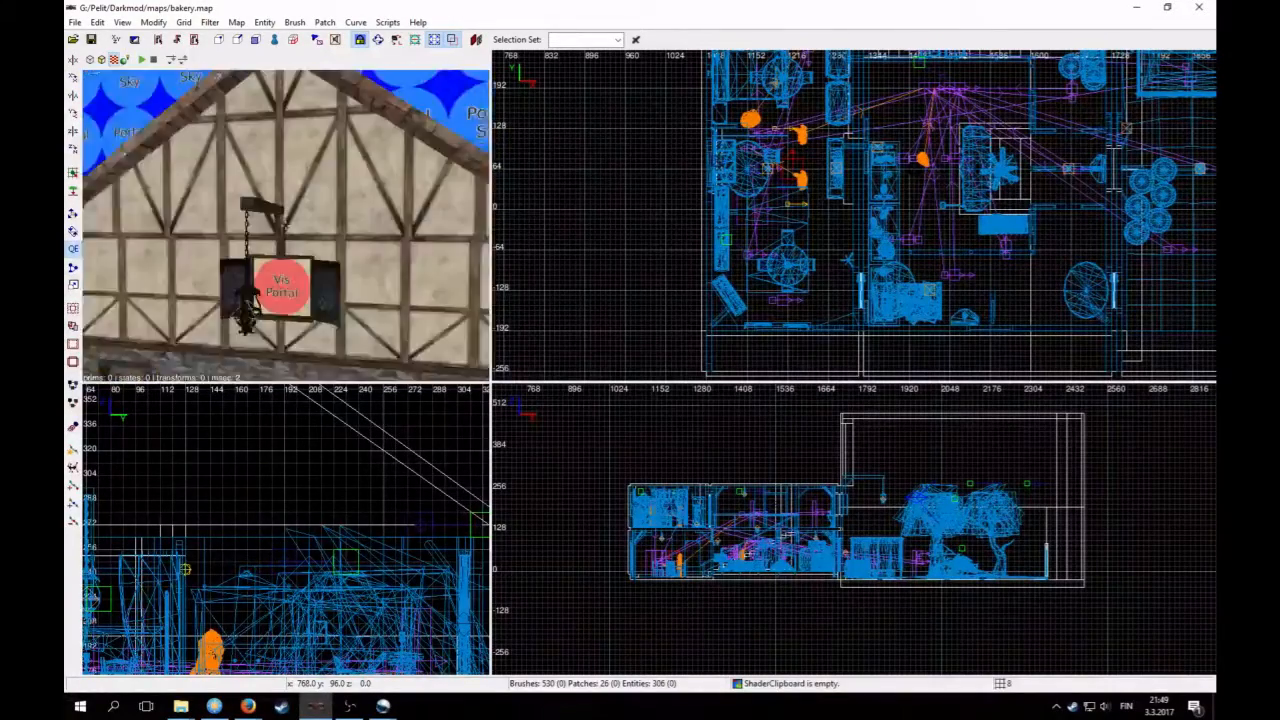
pyautogui.press('Up')
pyautogui.press('Up')
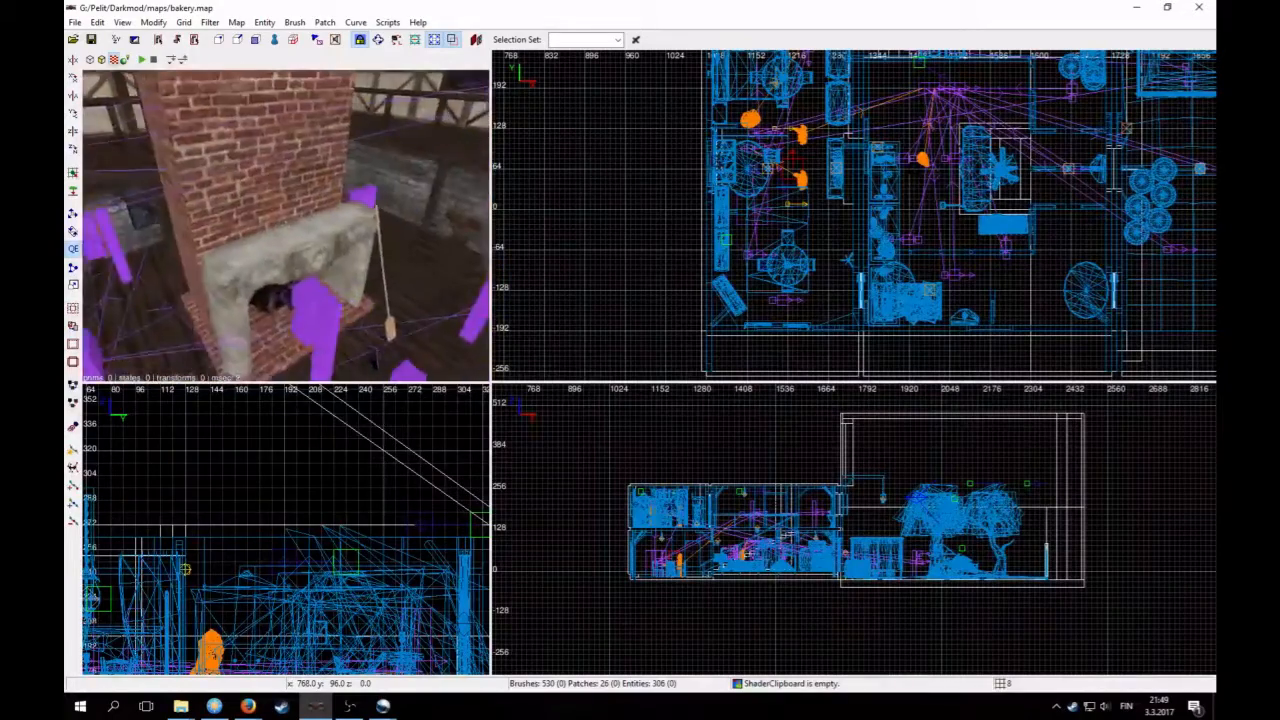
pyautogui.press('Up')
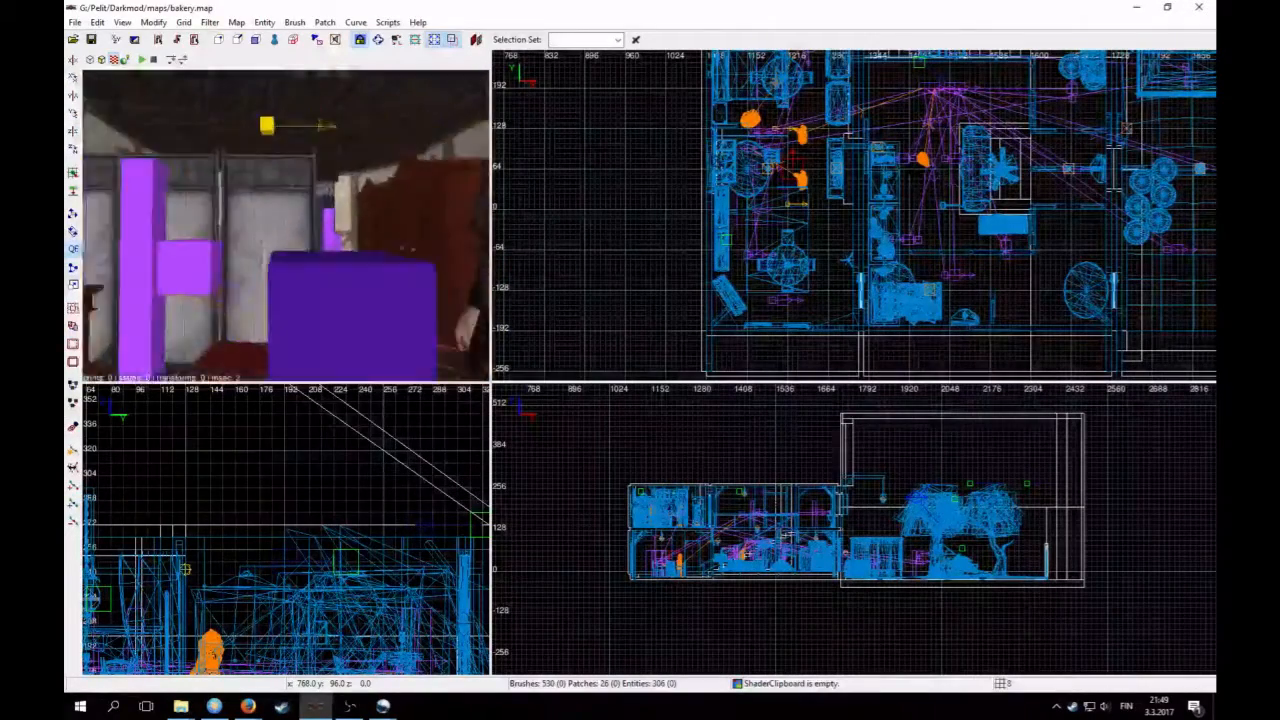
pyautogui.press('Up')
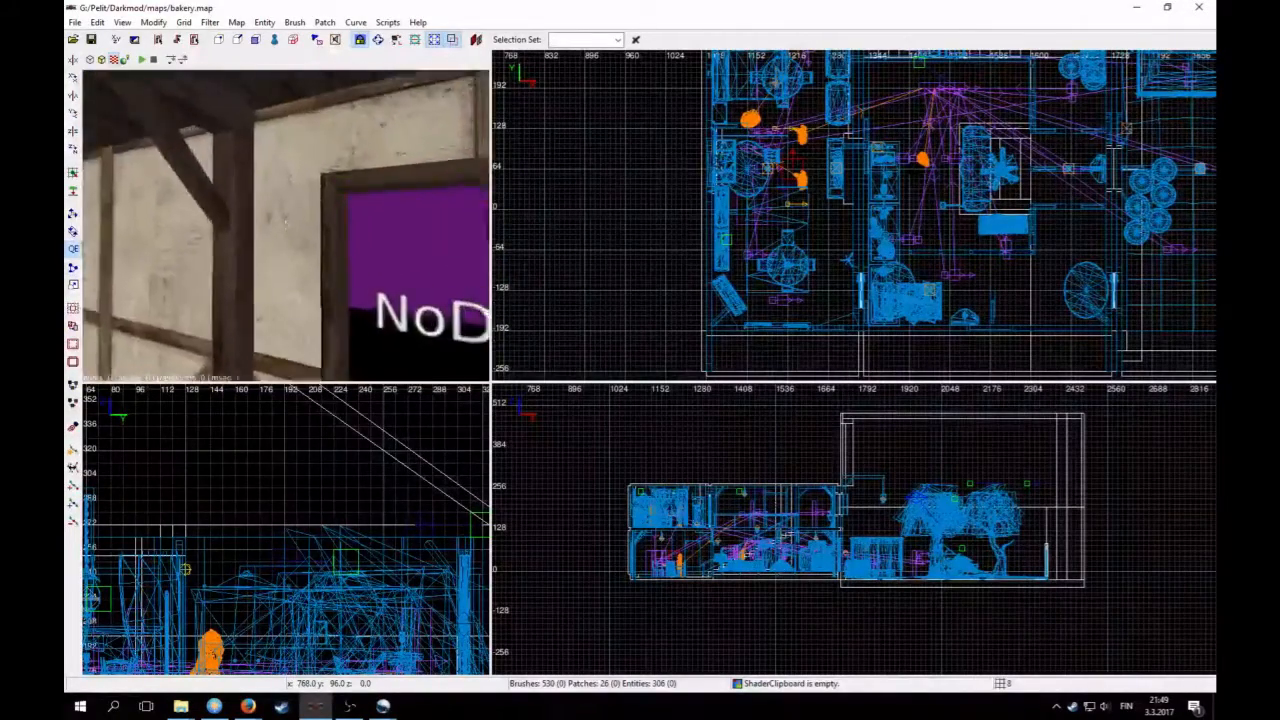
pyautogui.press('Down')
pyautogui.press('Up')
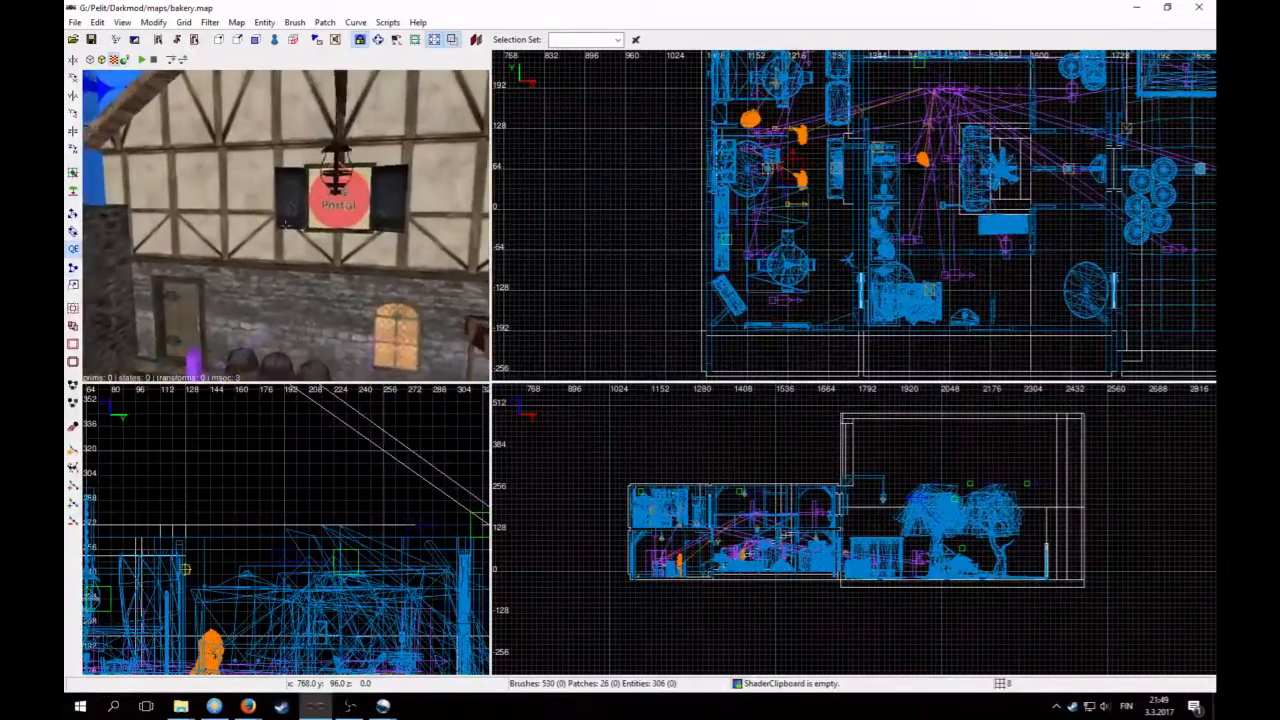
# Step: Select the upper window's visportal brush and create an info_locationseparator entity on it
pyautogui.rightClick(336, 266)
pyautogui.keyDown('shift'); pyautogui.click(347, 221); pyautogui.keyUp('shift')
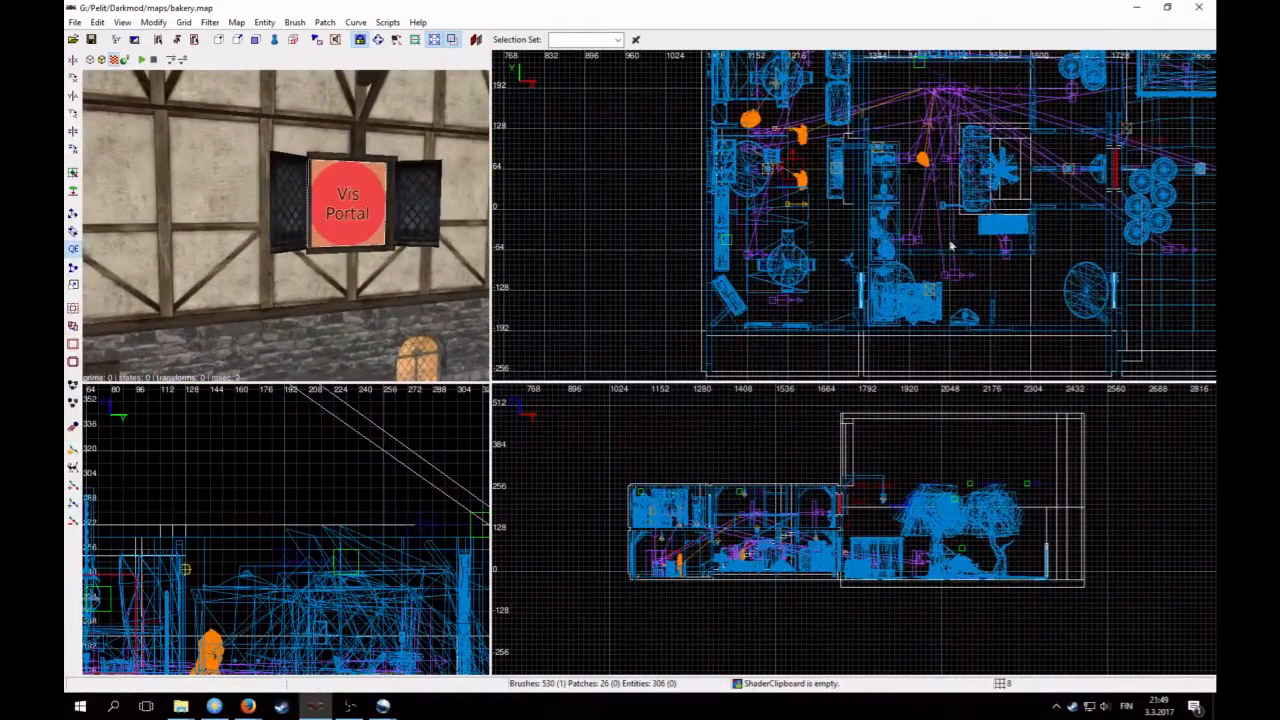
pyautogui.scroll(-3, 880, 268)
pyautogui.moveTo(868, 272); pyautogui.dragTo(785, 292, button='right')
pyautogui.scroll(4, 868, 272)
pyautogui.moveTo(868, 272)
pyautogui.mouseDown(button='right')
pyautogui.moveTo(775, 270)
pyautogui.moveTo(835, 267)
pyautogui.mouseUp(button='right')
pyautogui.scroll(4, 855, 271)
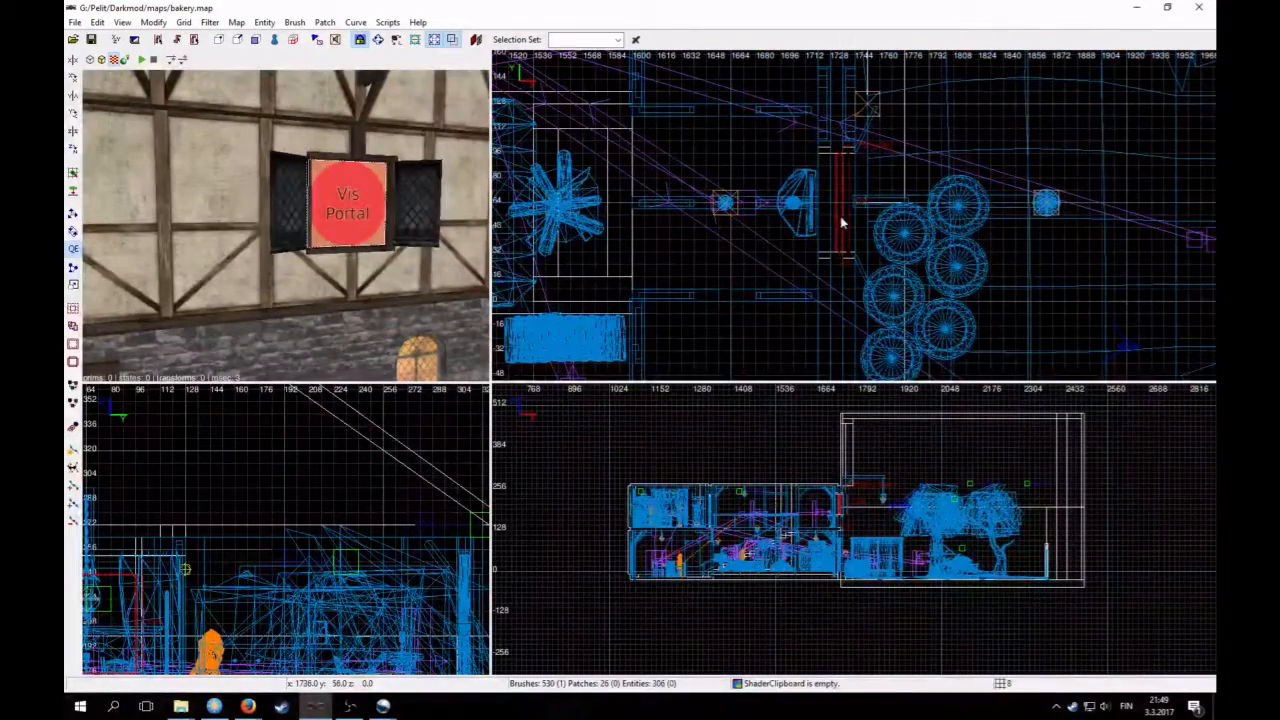
pyautogui.rightClick(842, 223)
pyautogui.click(878, 211)
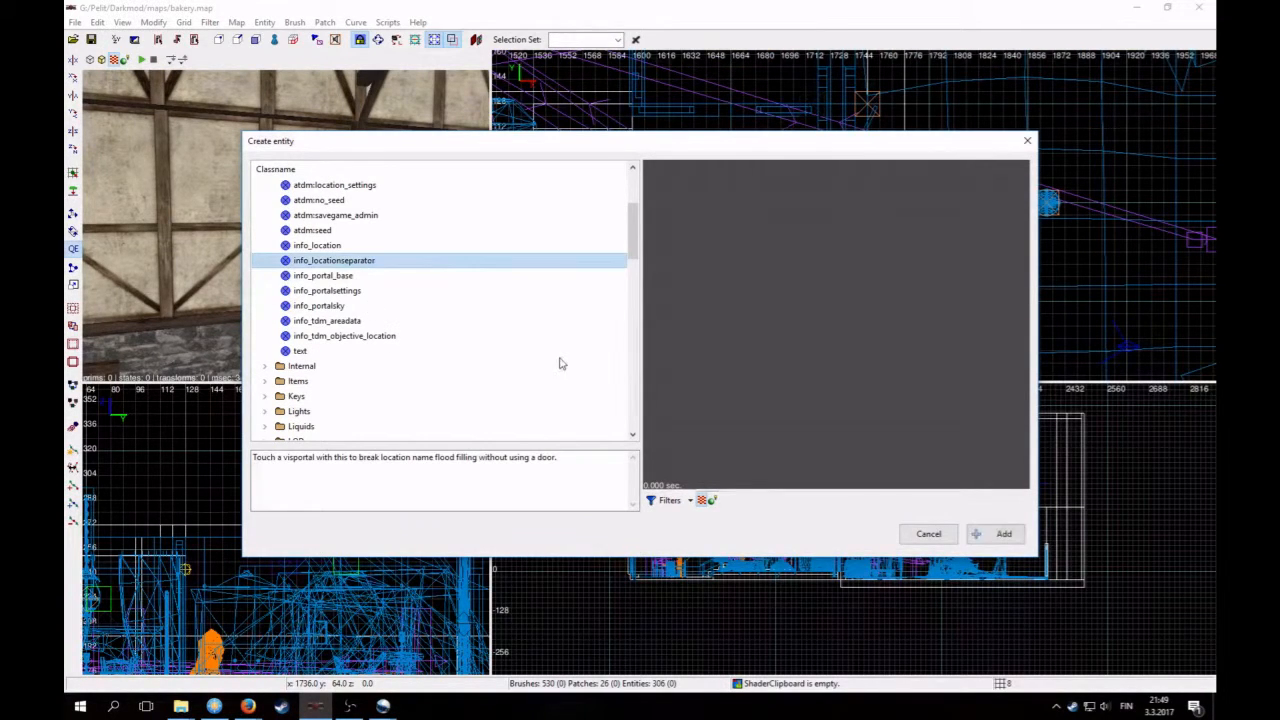
pyautogui.click(1015, 539)
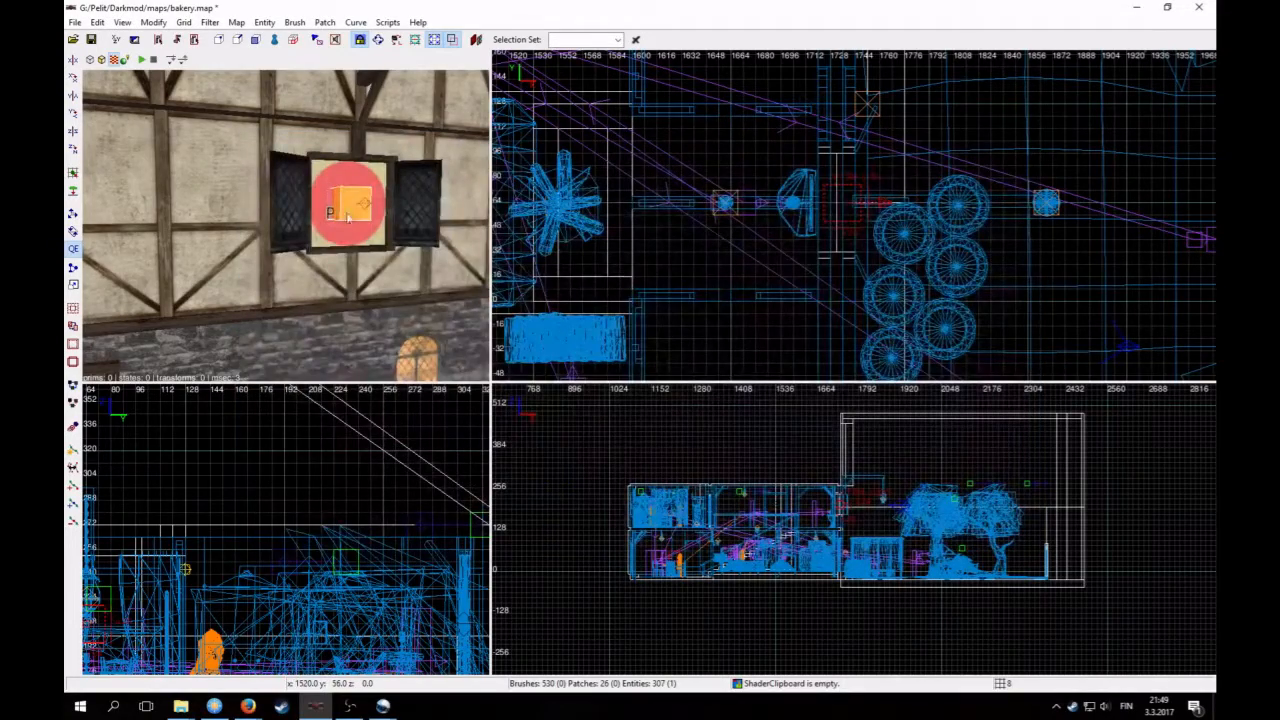
# Step: Duplicate the window's info_locationseparator and move the copy onto the ground-floor door between the garden and the bakery
pyautogui.rightClick(347, 218)
pyautogui.press('Up')
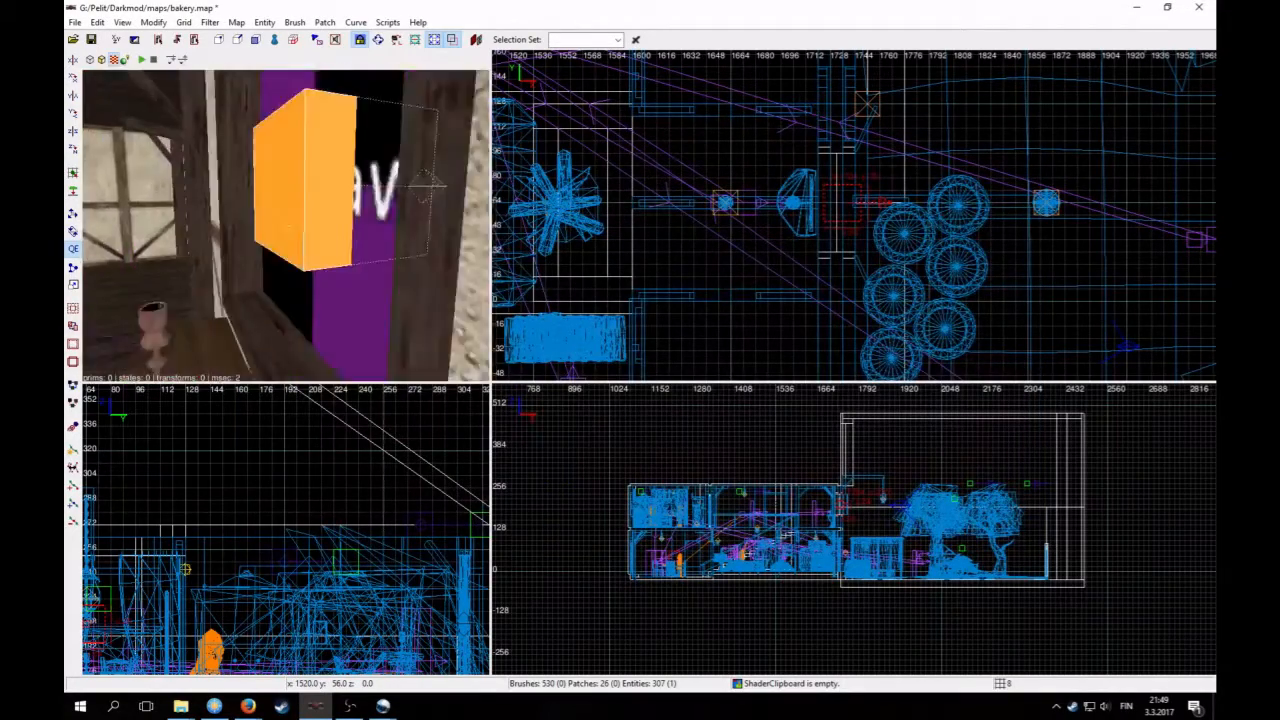
pyautogui.press('Up')
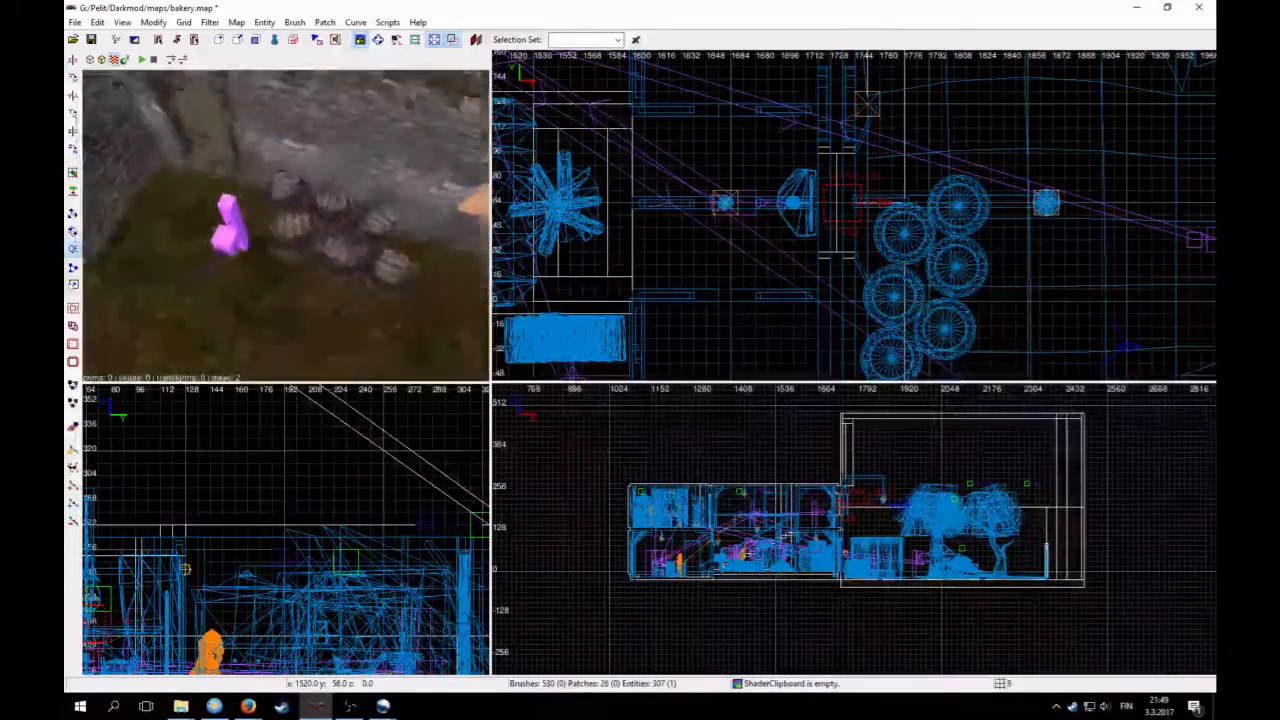
pyautogui.press('Down')
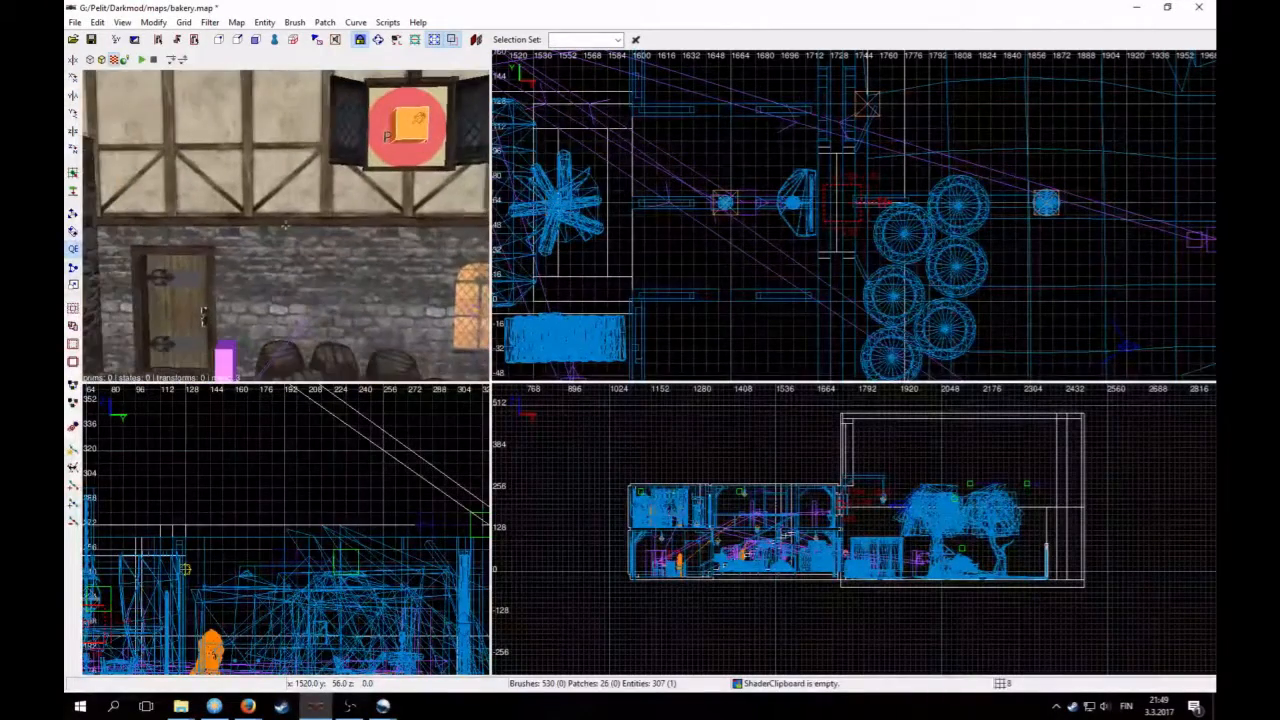
pyautogui.scroll(-5, 355, 594)
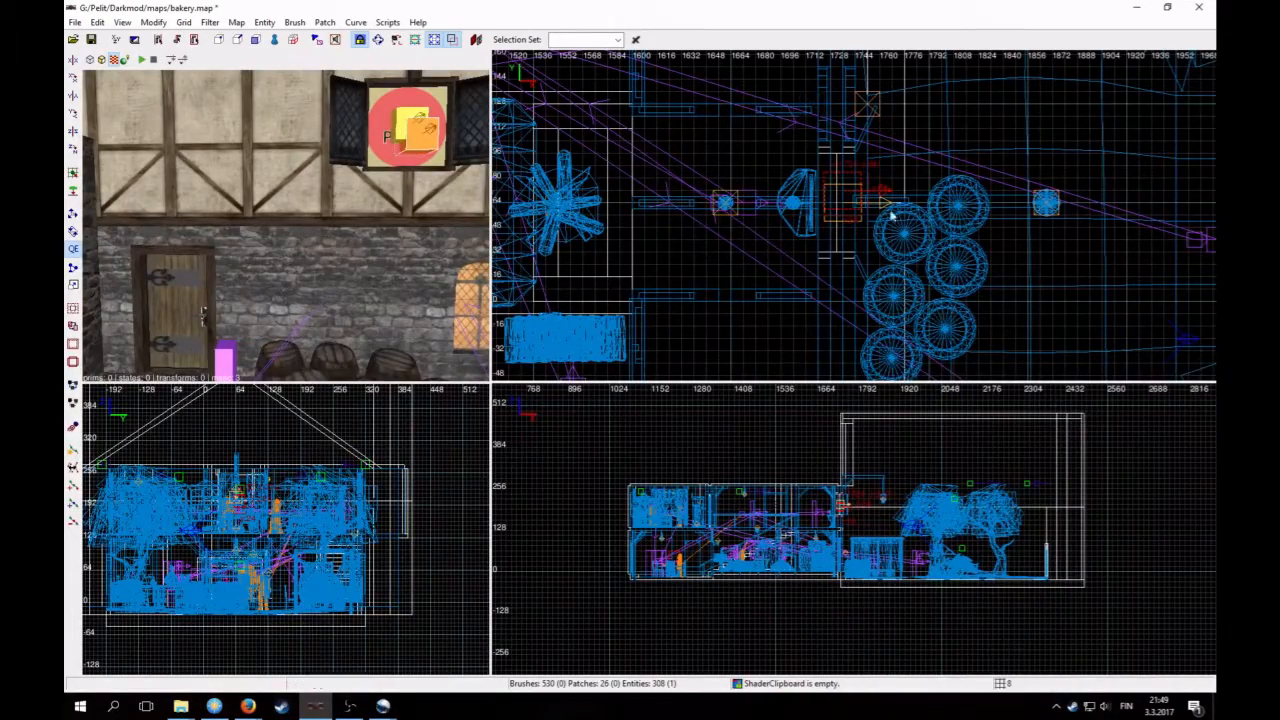
pyautogui.rightClick(400, 238)
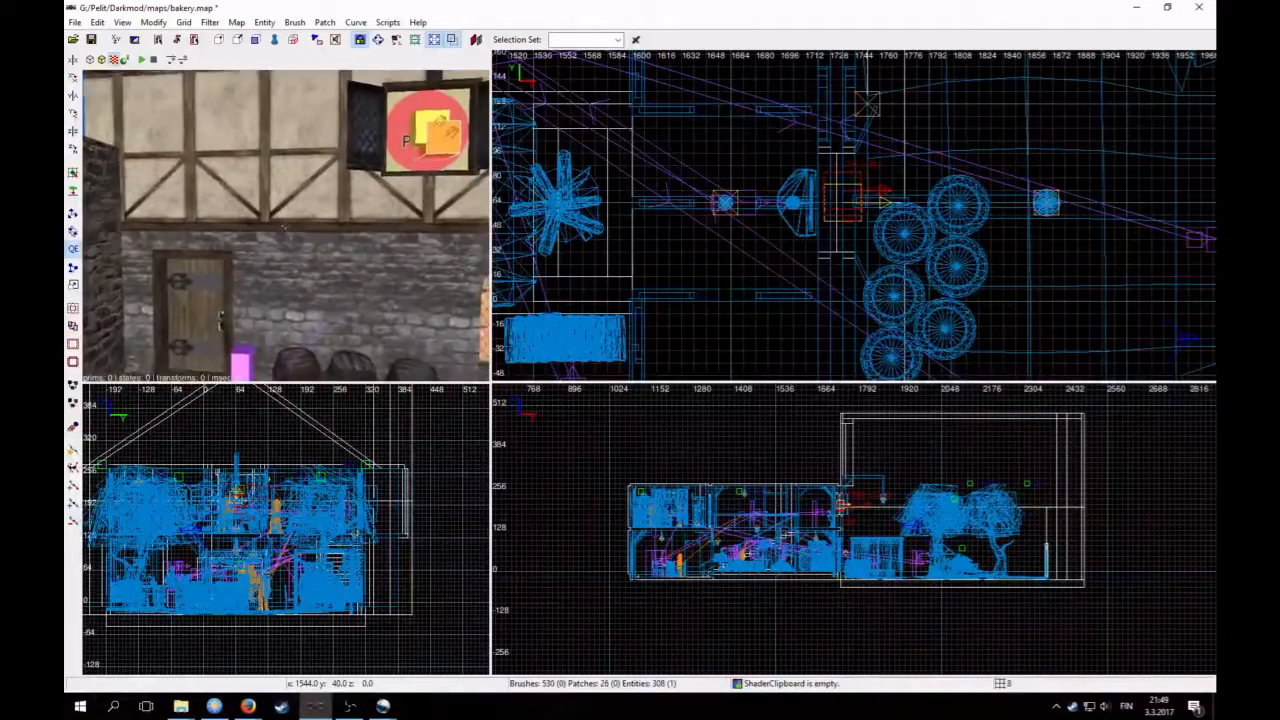
pyautogui.press('Down')
pyautogui.scroll(1, 335, 481)
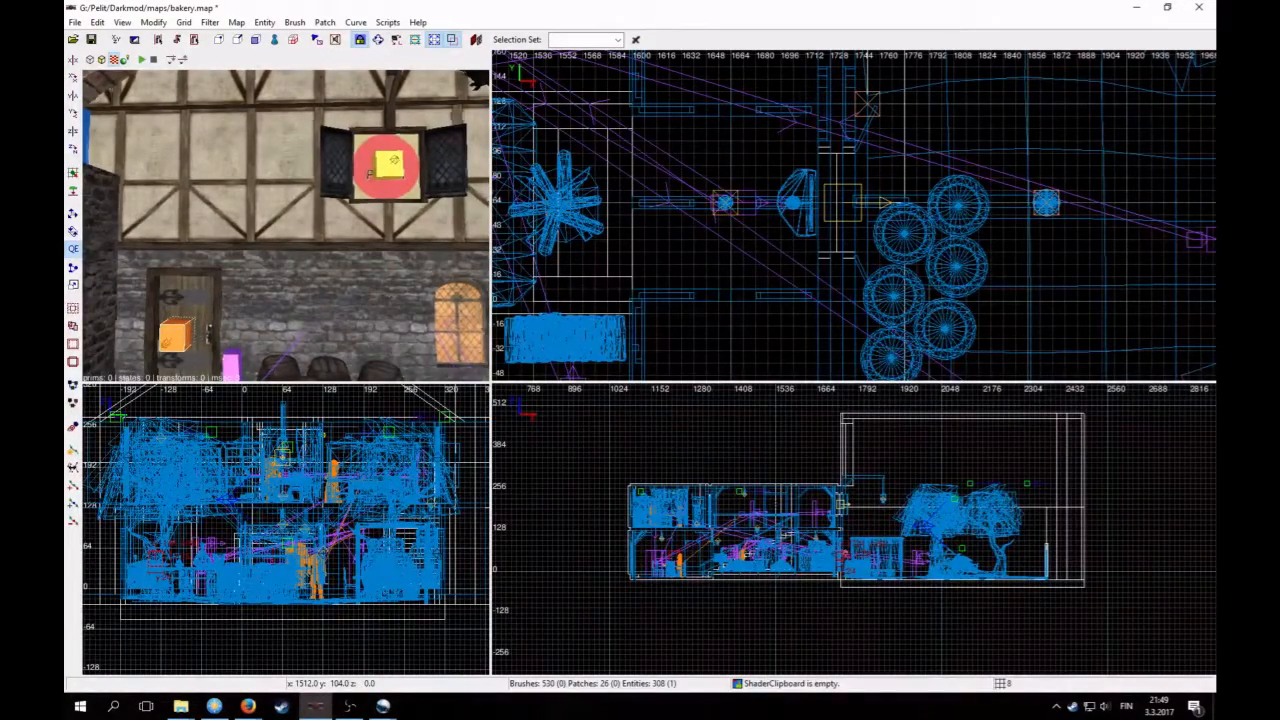
pyautogui.press('Escape')
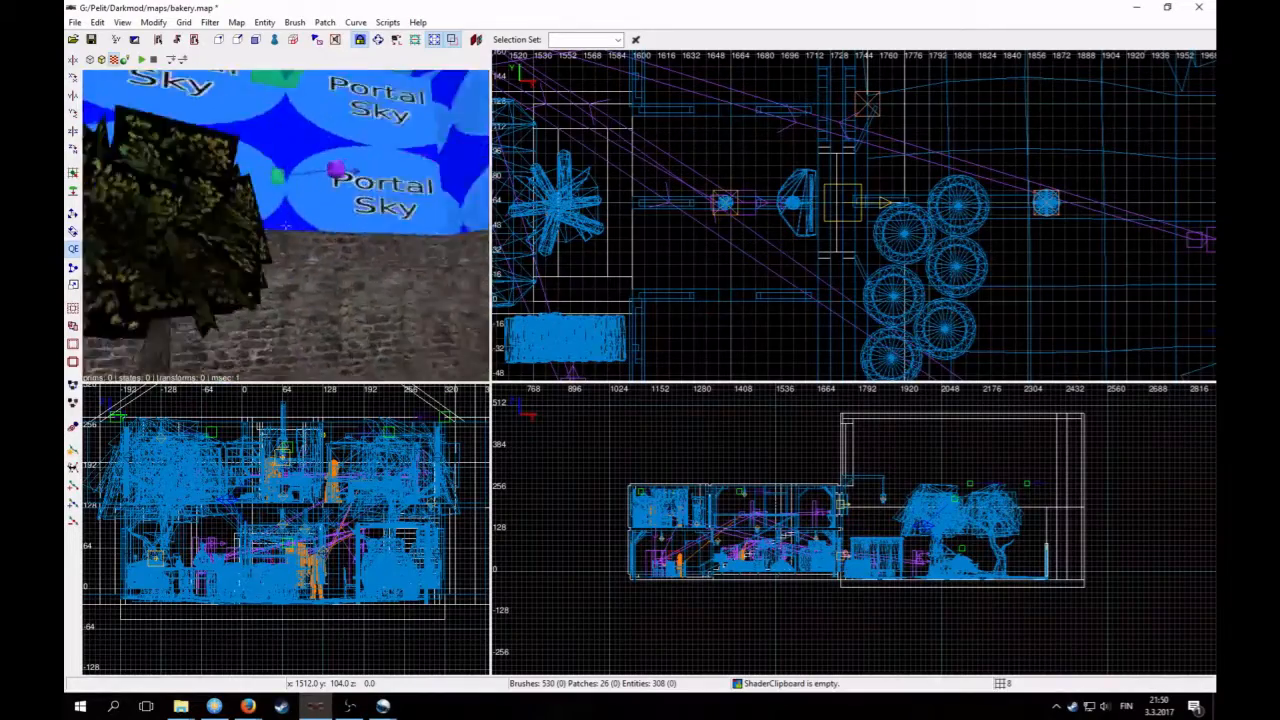
# Step: Create an info_locationseparator entity at the upper-floor interior door that closes off the bookshelf room
pyautogui.press('Up')
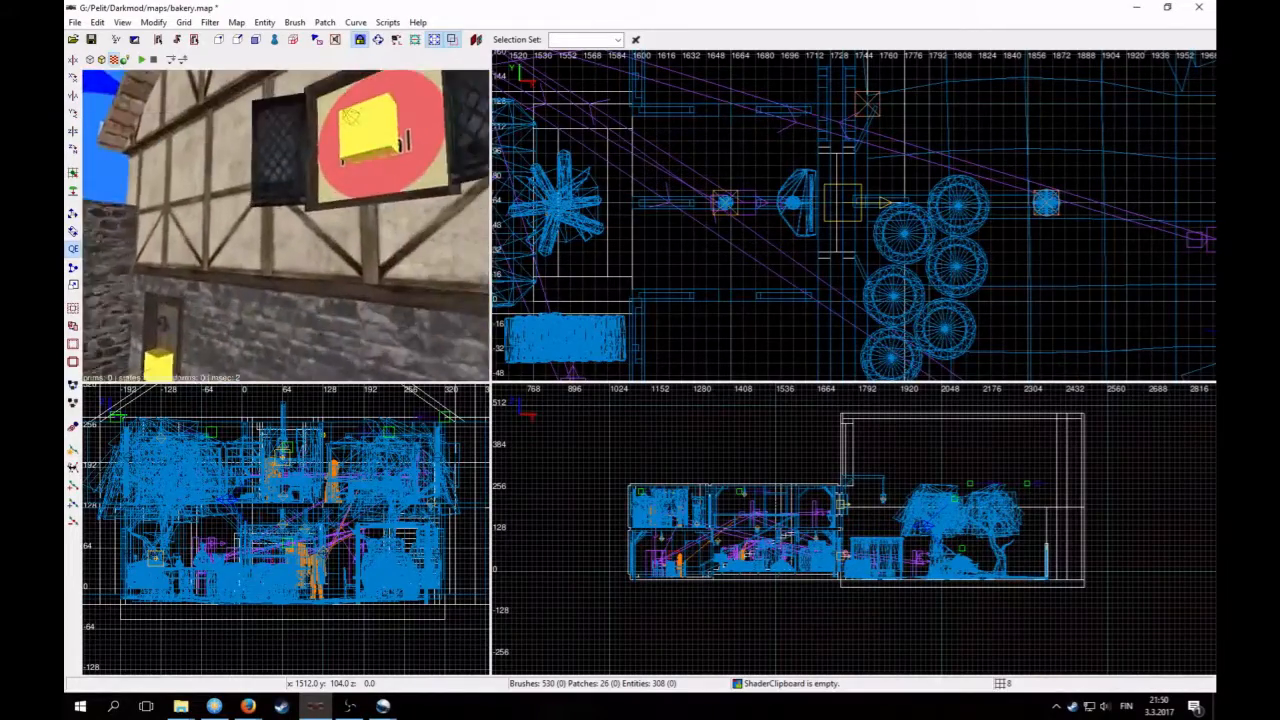
pyautogui.press('Up')
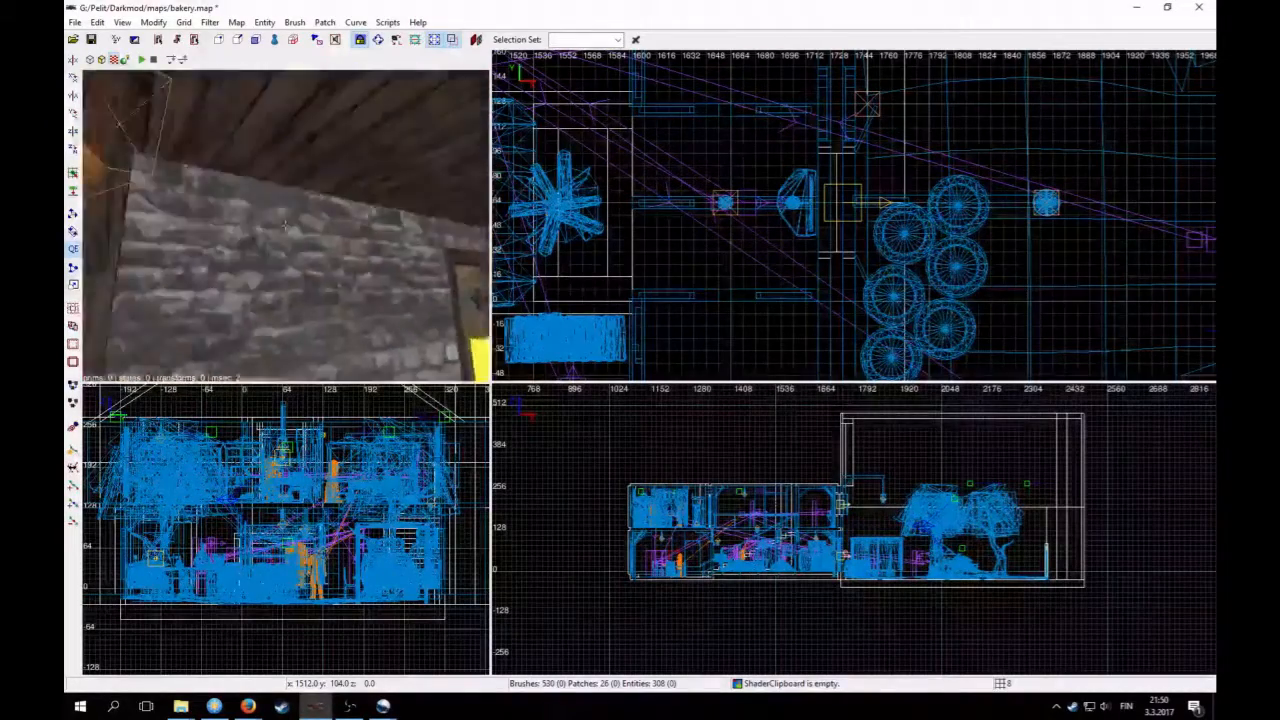
pyautogui.press('Up')
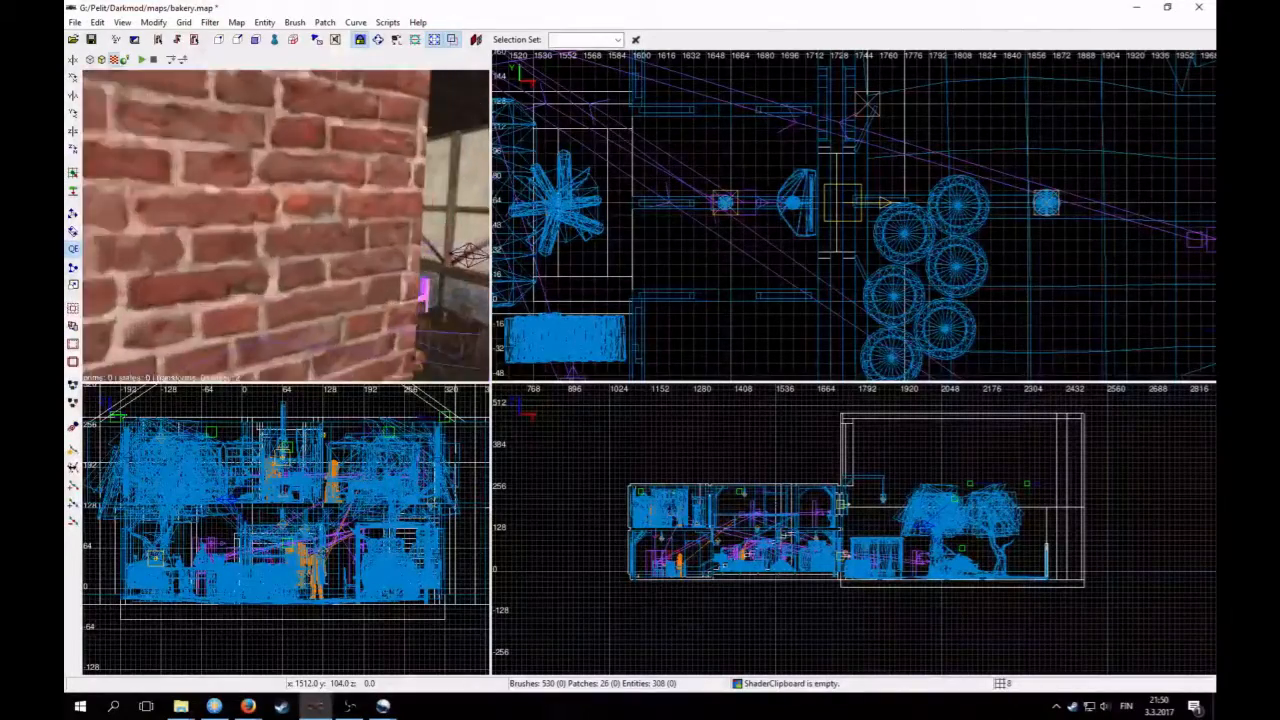
pyautogui.press('Up')
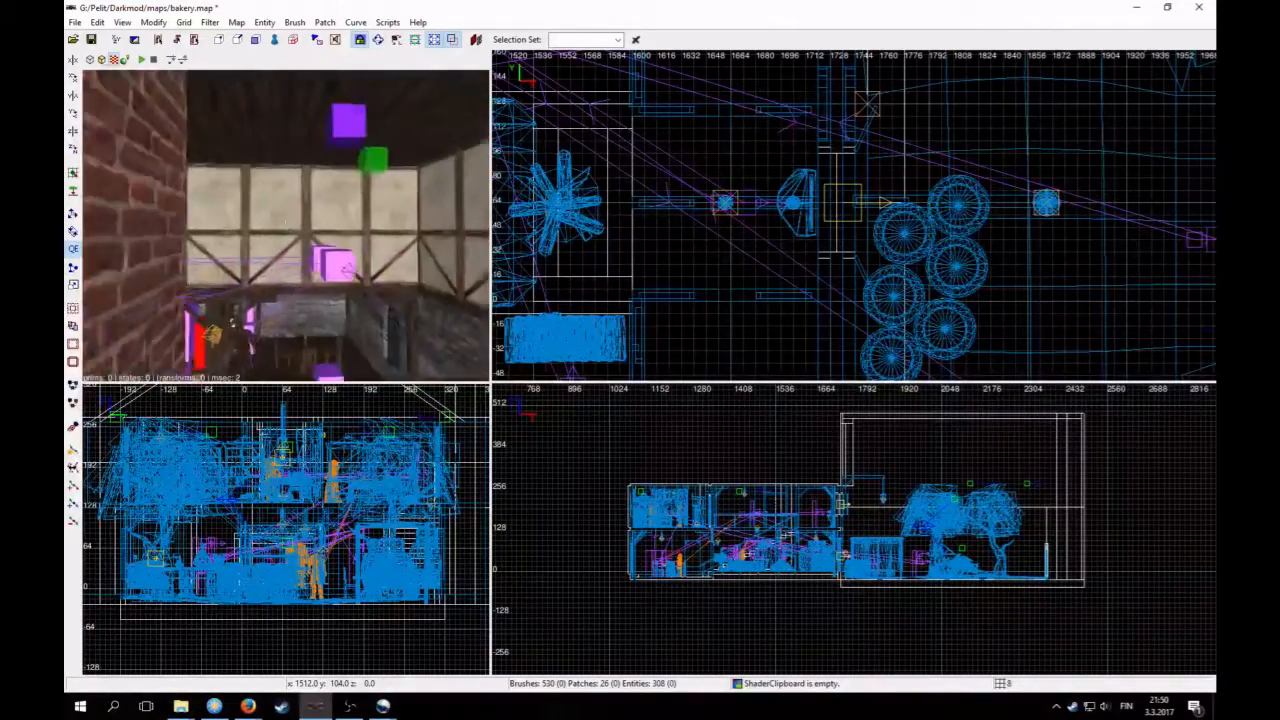
pyautogui.press('Up')
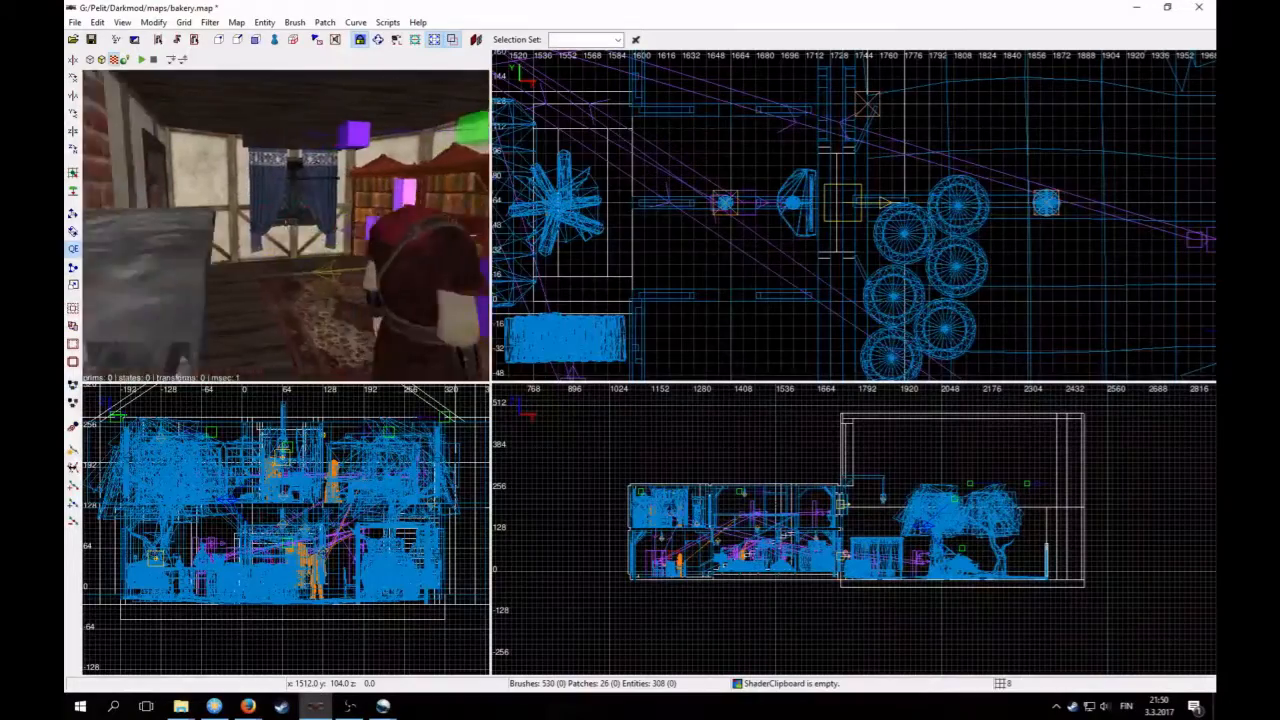
pyautogui.press('Up')
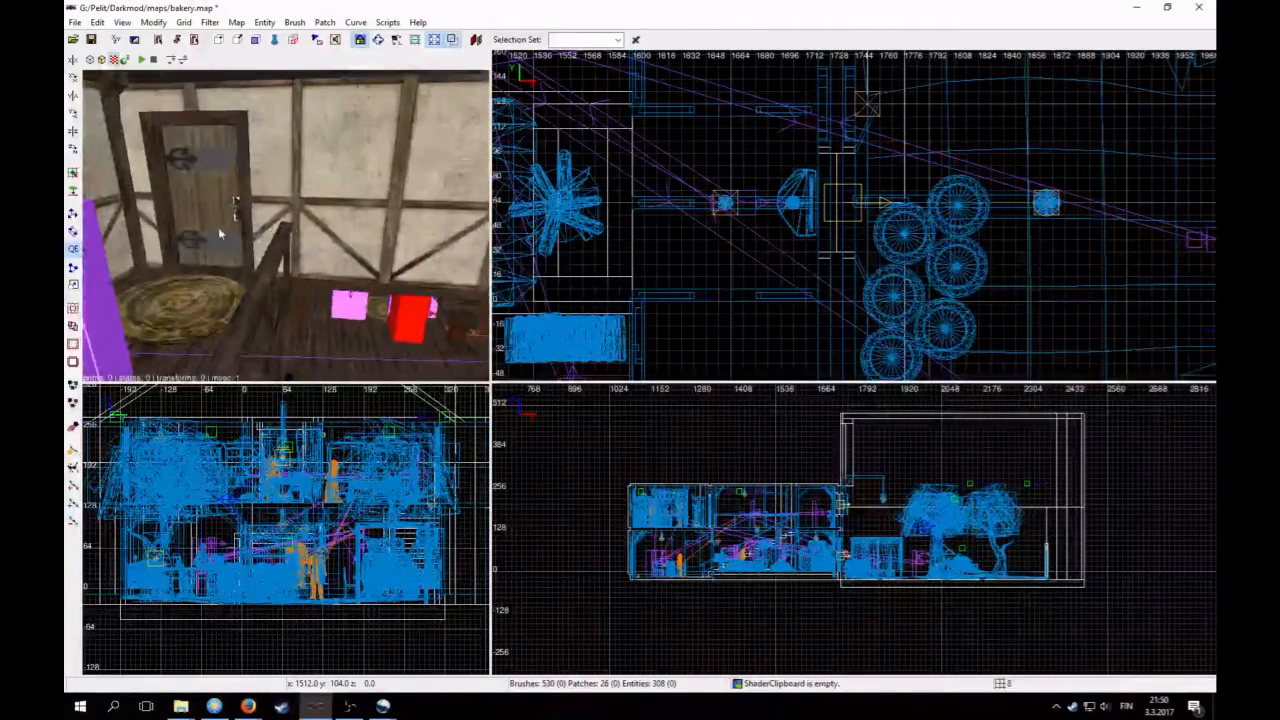
pyautogui.scroll(-5, 640, 240)
pyautogui.moveTo(625, 290); pyautogui.dragTo(705, 245, button='right')
pyautogui.scroll(3, 705, 280)
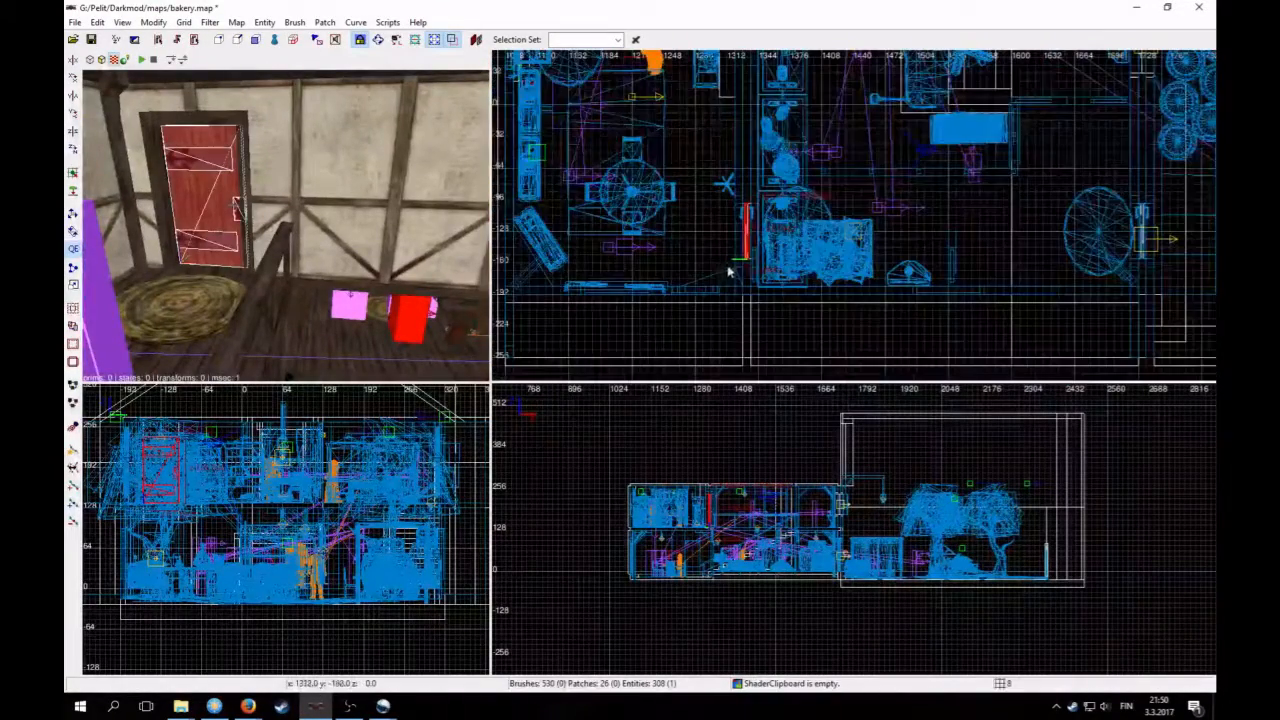
pyautogui.press('Escape')
pyautogui.rightClick(744, 235)
pyautogui.click(790, 242)
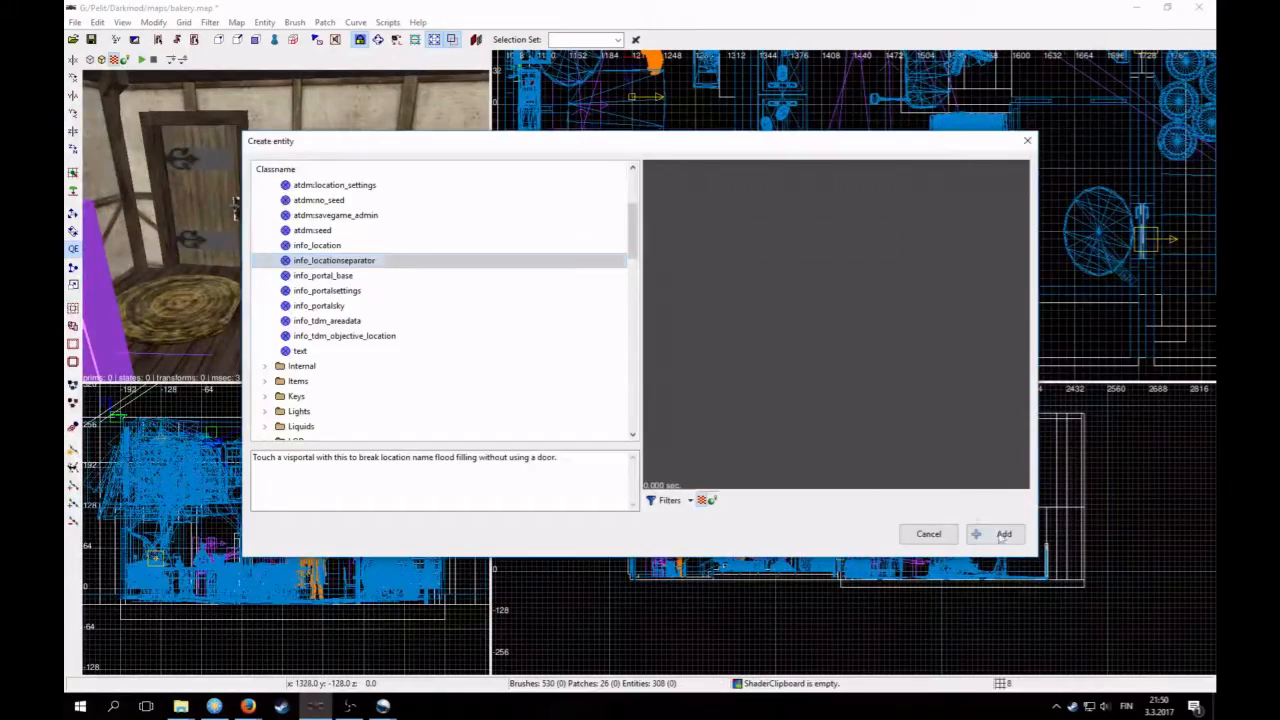
pyautogui.click(1001, 534)
# Step: Create an atdm:location_settings entity in the upper-floor bookshelf room
pyautogui.rightClick(400, 260)
pyautogui.press('Up')
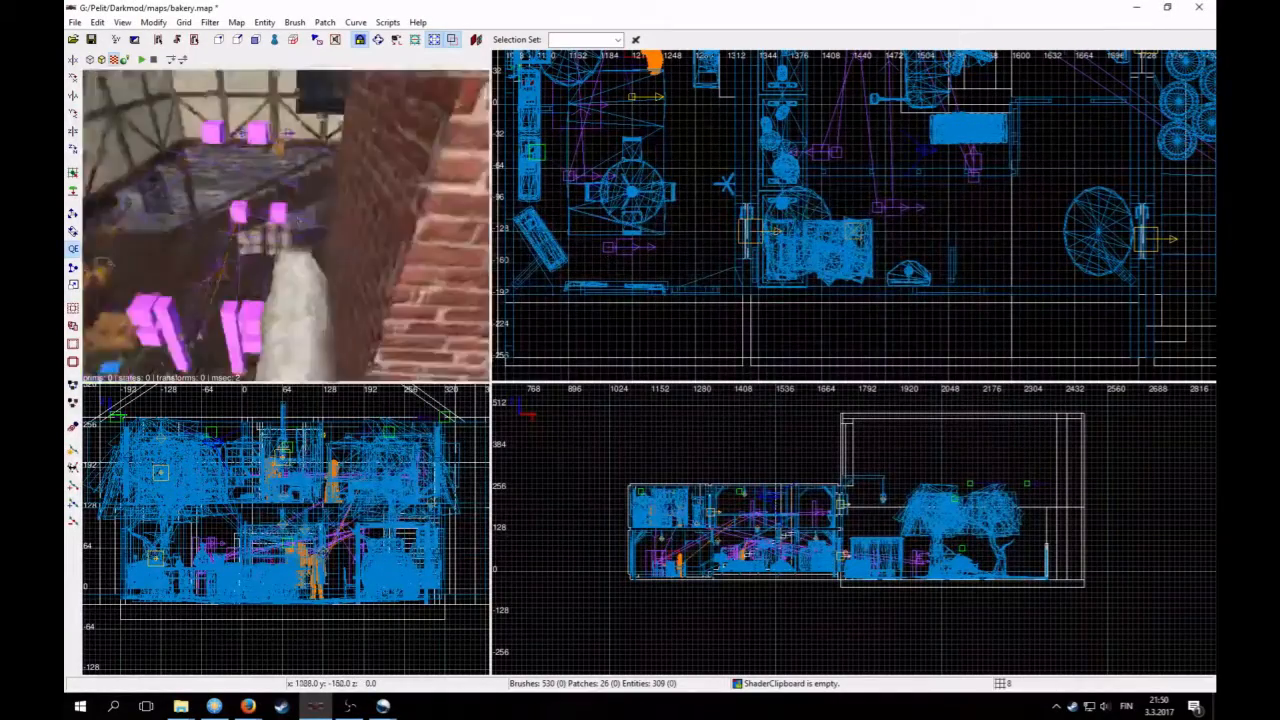
pyautogui.press('Up')
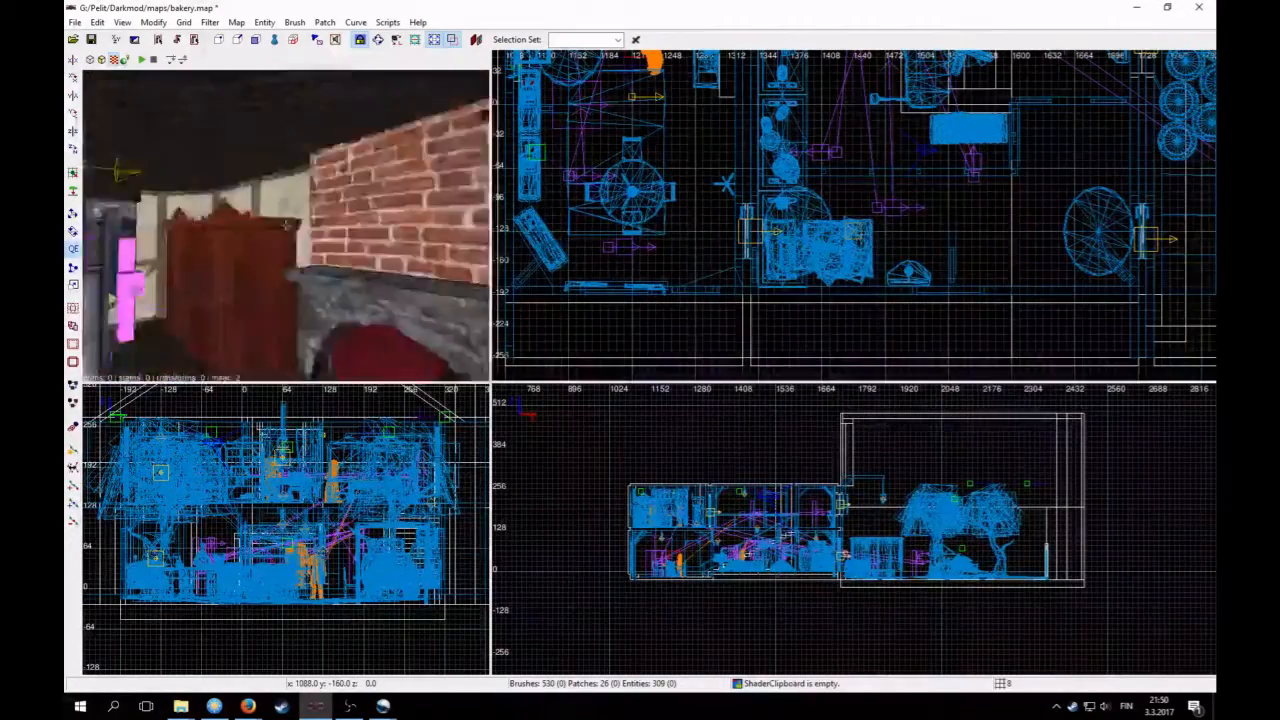
pyautogui.press('Up')
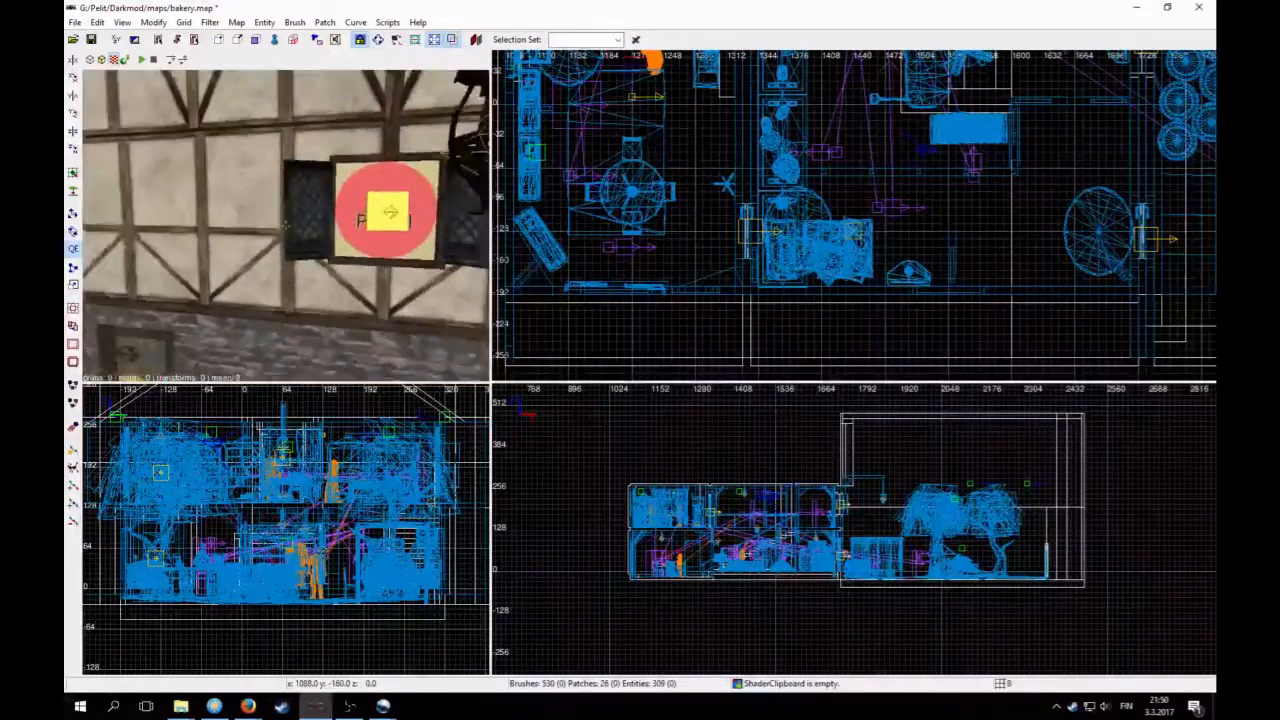
pyautogui.press('Up')
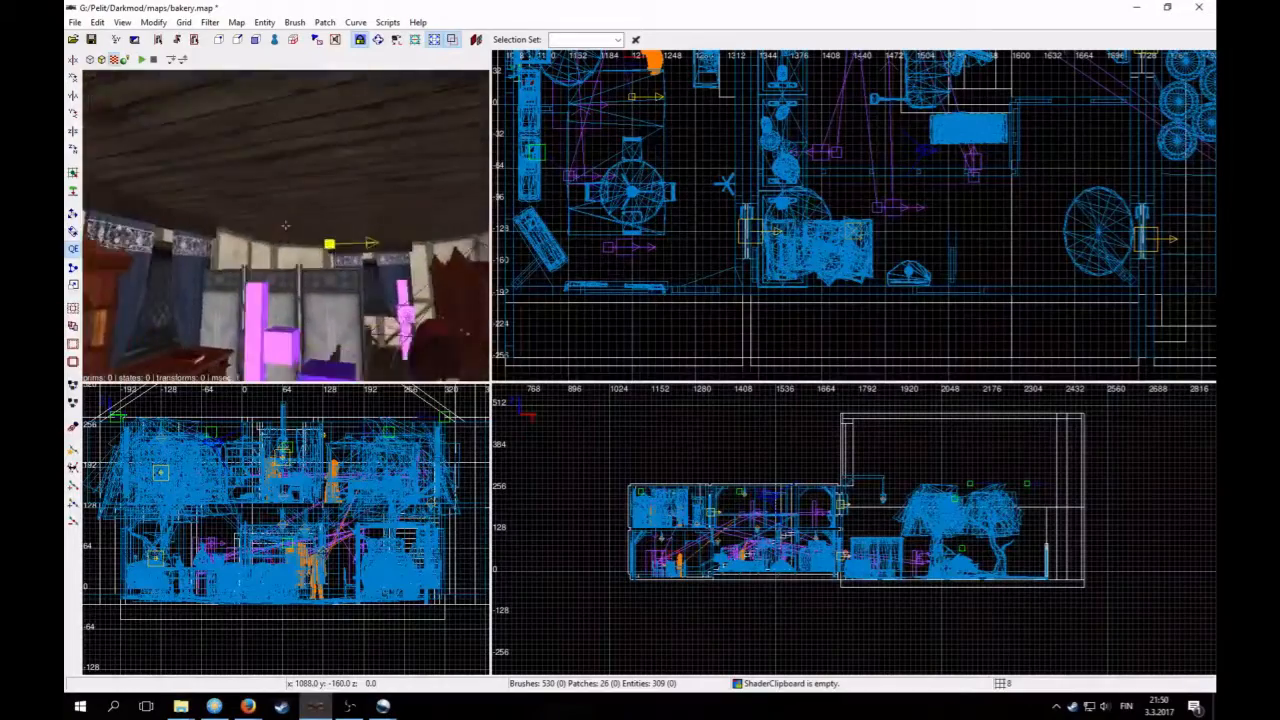
pyautogui.rightClick(312, 285)
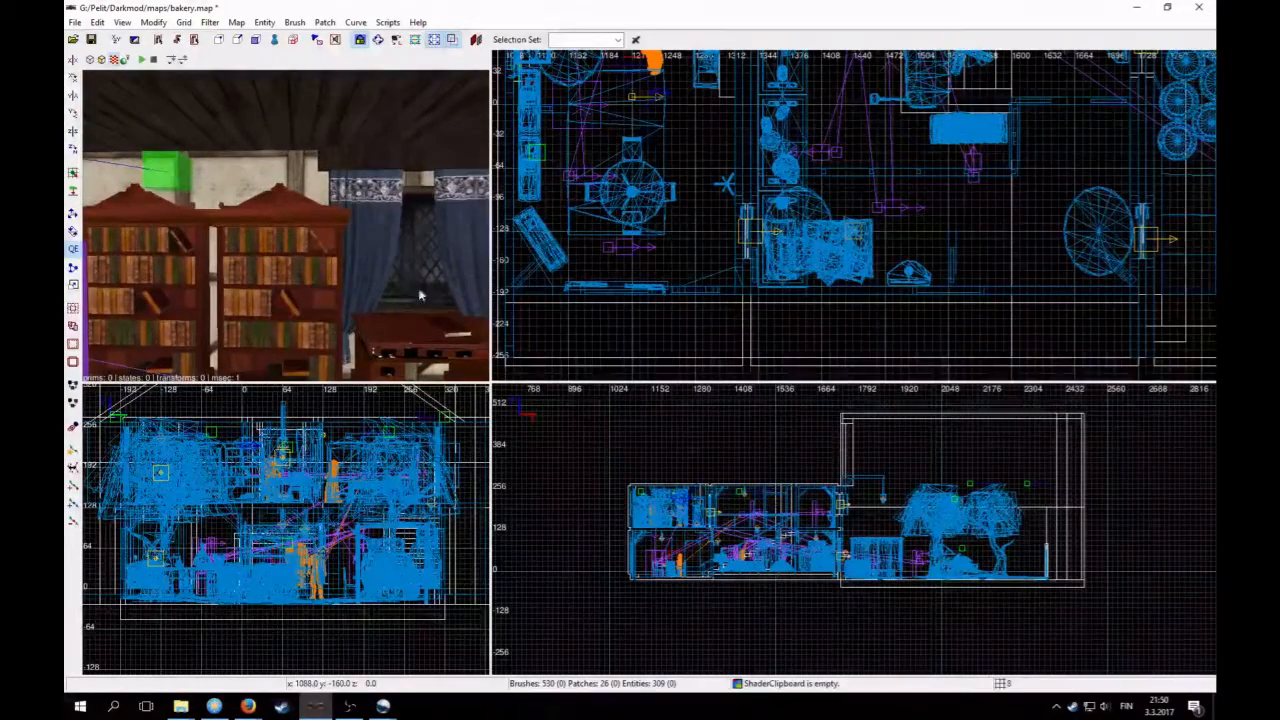
pyautogui.scroll(3, 735, 195)
pyautogui.rightClick(733, 190)
pyautogui.click(785, 199)
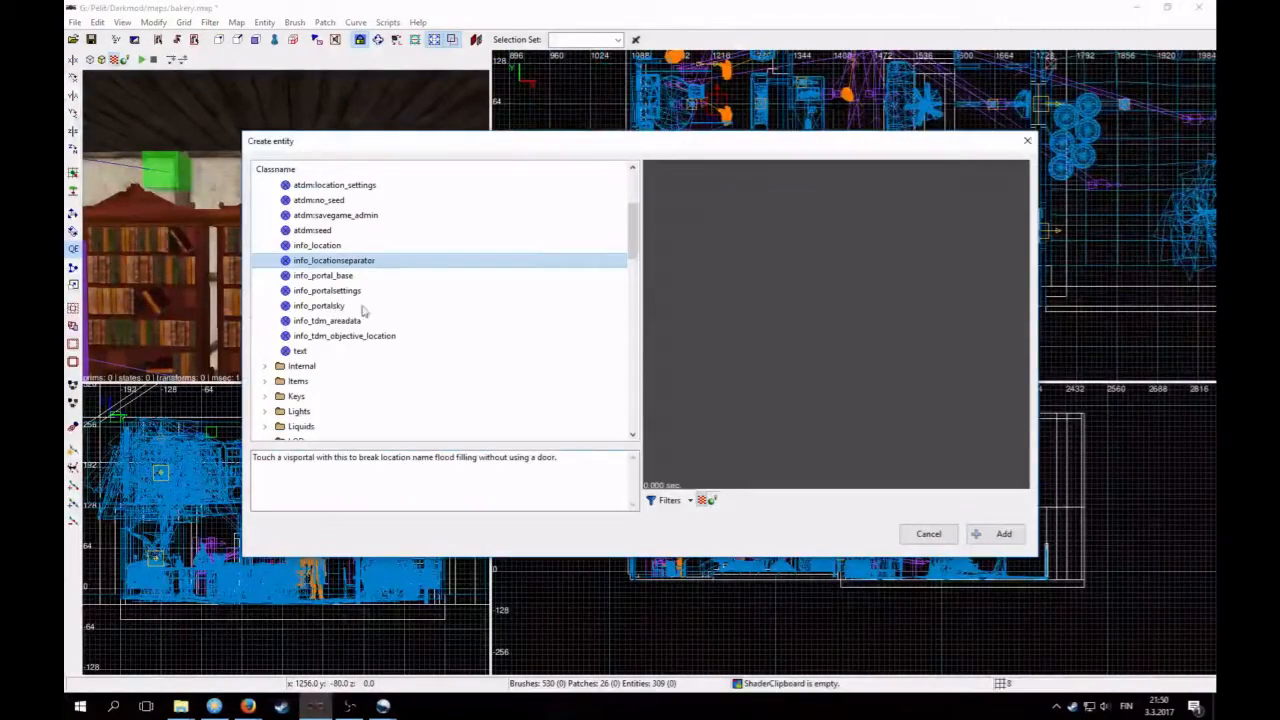
pyautogui.scroll(2, 385, 320)
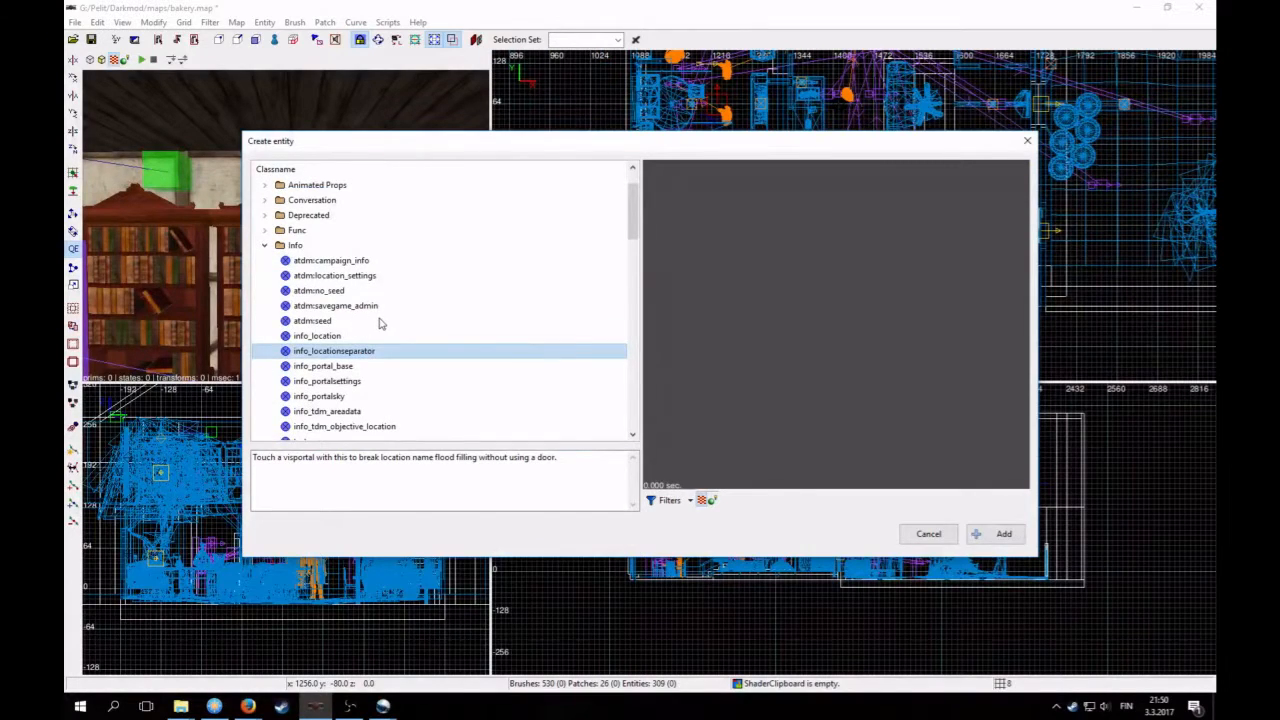
pyautogui.click(369, 278)
pyautogui.click(1005, 536)
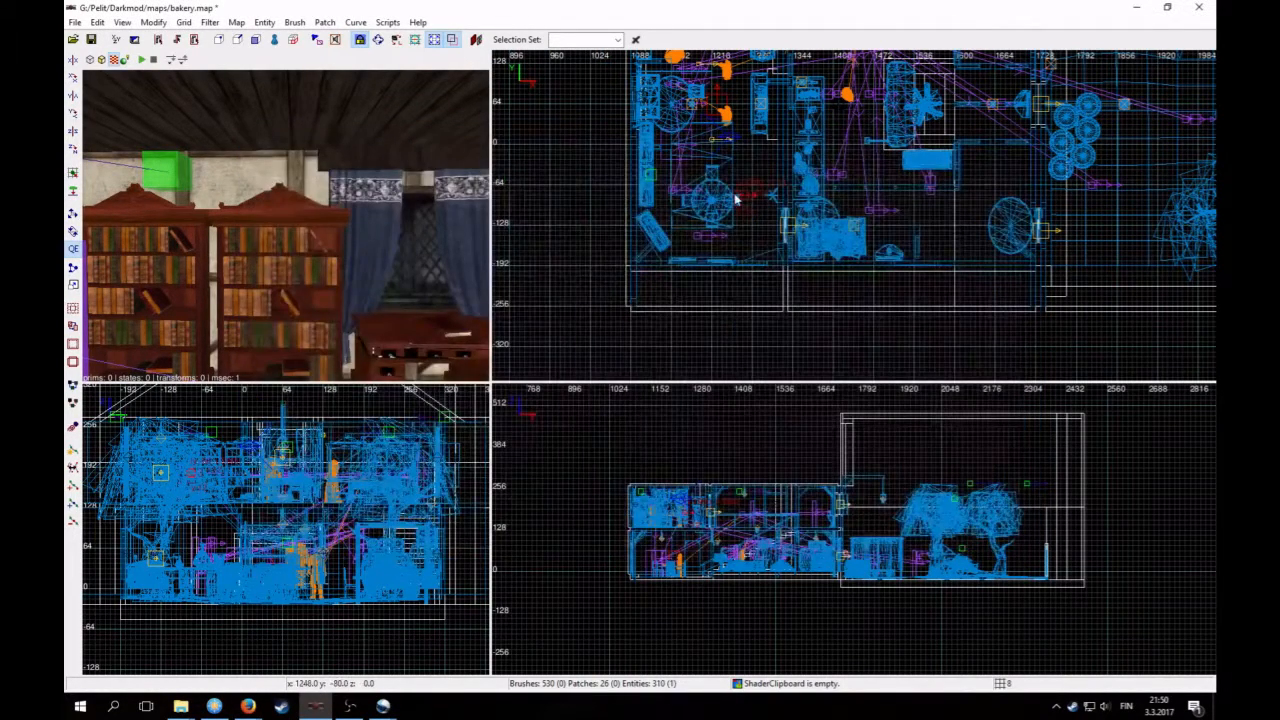
# Step: Raise the location settings entity from the floor to near the ceiling beside the bookshelves
pyautogui.rightClick(279, 260)
pyautogui.press('Down')
pyautogui.rightClick(279, 260)
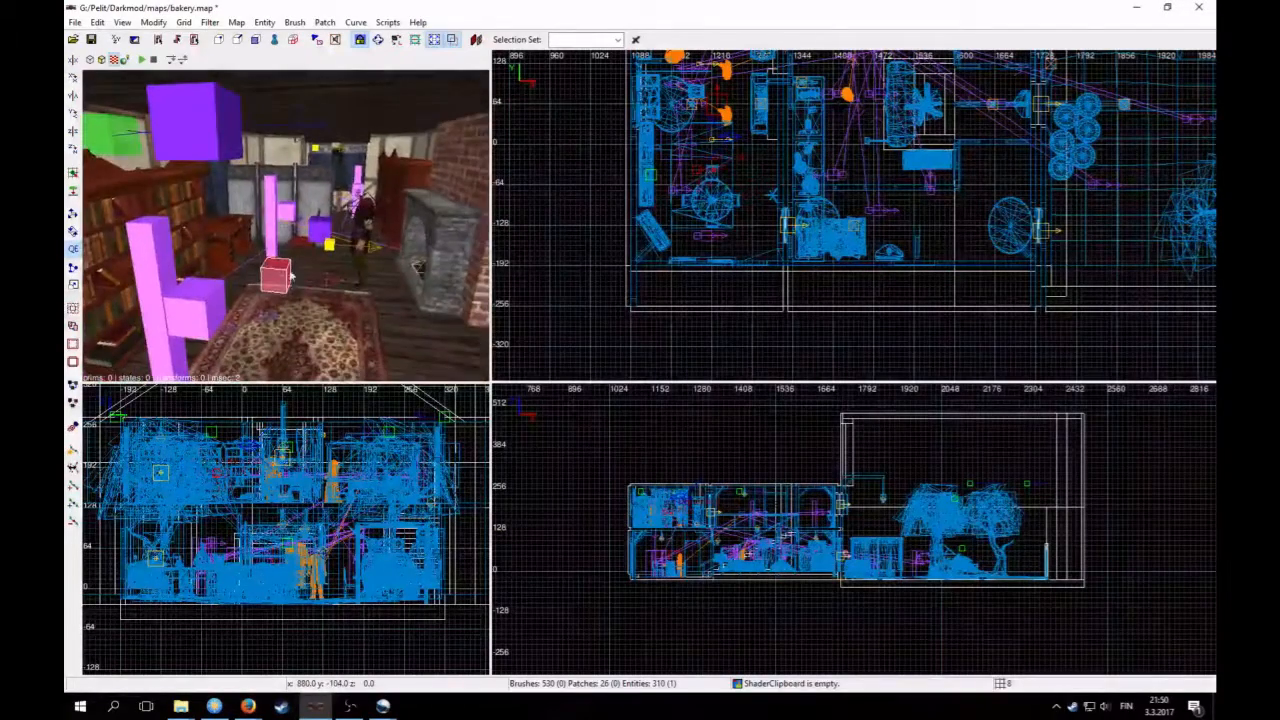
pyautogui.moveTo(279, 260); pyautogui.dragTo(267, 153)
pyautogui.rightClick(305, 213)
pyautogui.press('Up')
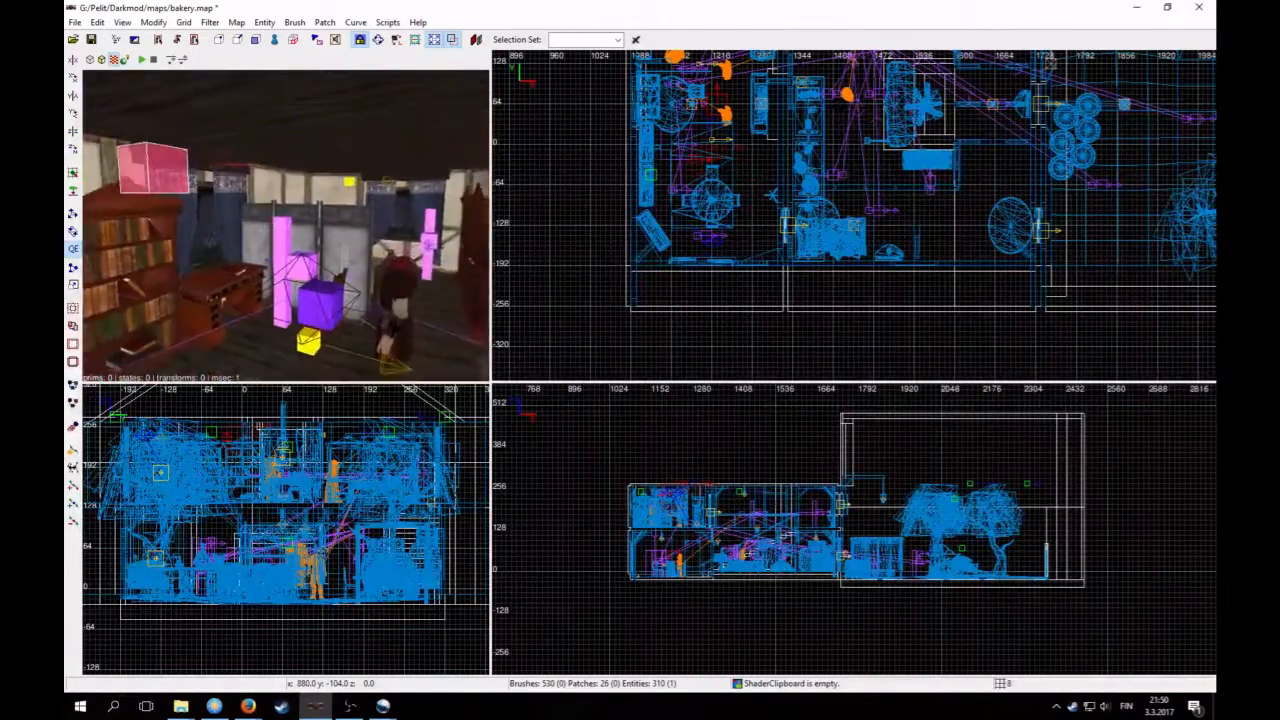
pyautogui.rightClick(305, 213)
pyautogui.press('Escape')
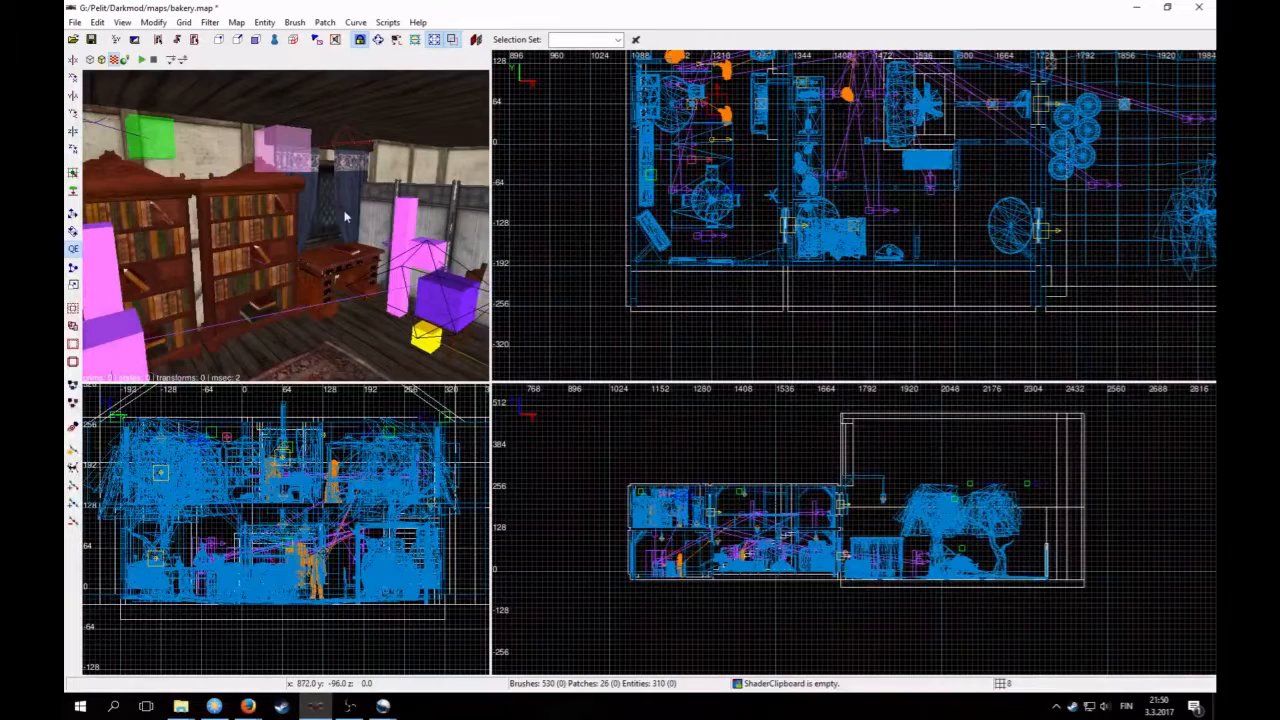
# Step: Create an info_location entity and position it in open space inside the upper-floor bookshelf room
pyautogui.rightClick(730, 188)
pyautogui.click(752, 196)
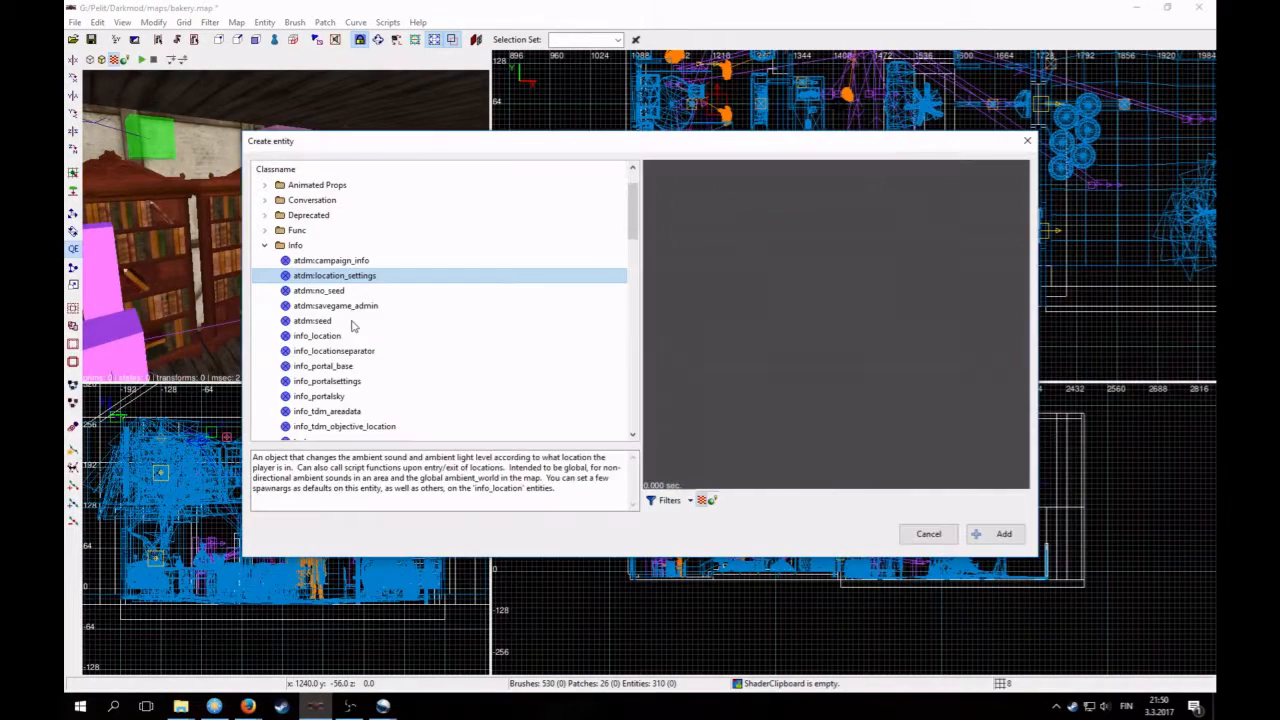
pyautogui.click(351, 340)
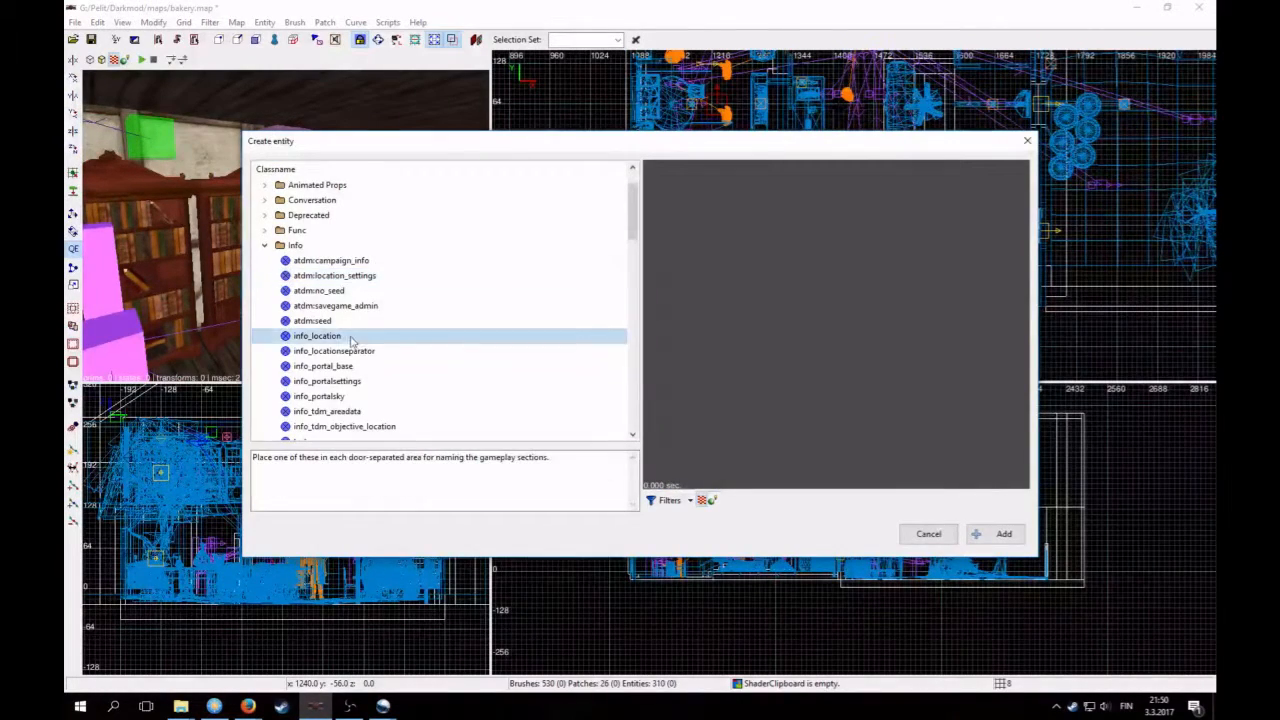
pyautogui.click(994, 535)
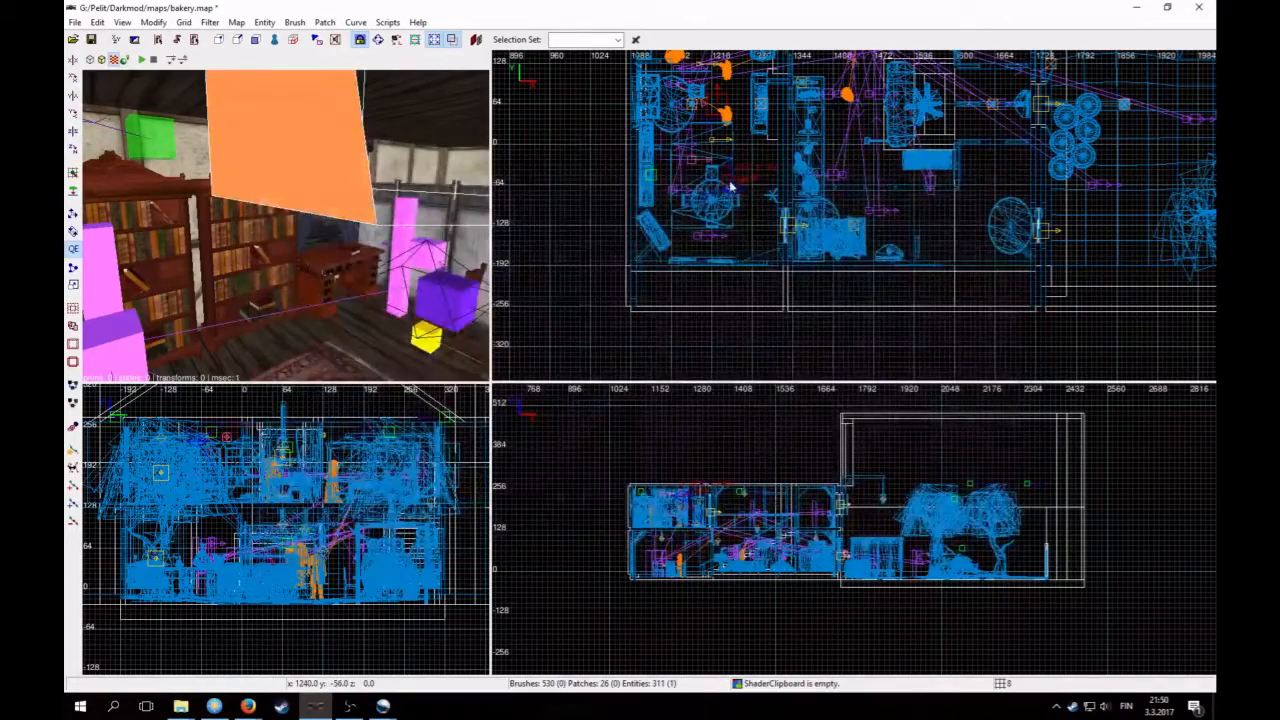
pyautogui.moveTo(731, 187); pyautogui.dragTo(743, 173)
pyautogui.rightClick(400, 197)
pyautogui.scroll(-3, 400, 197)
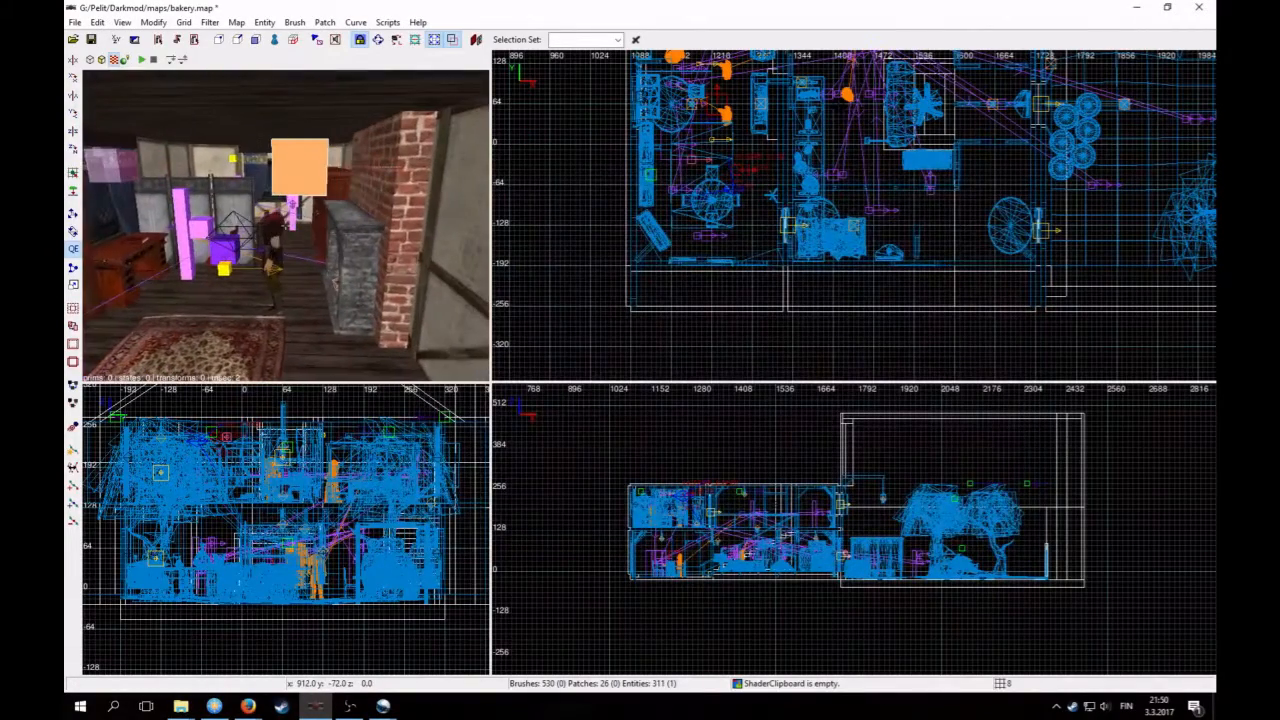
pyautogui.rightClick(400, 197)
# Step: Duplicate the info_location entity and place the copy in the neighbouring bakery area beyond the interior door
pyautogui.moveTo(774, 230); pyautogui.dragTo(725, 239, button='right')
pyautogui.press('space')
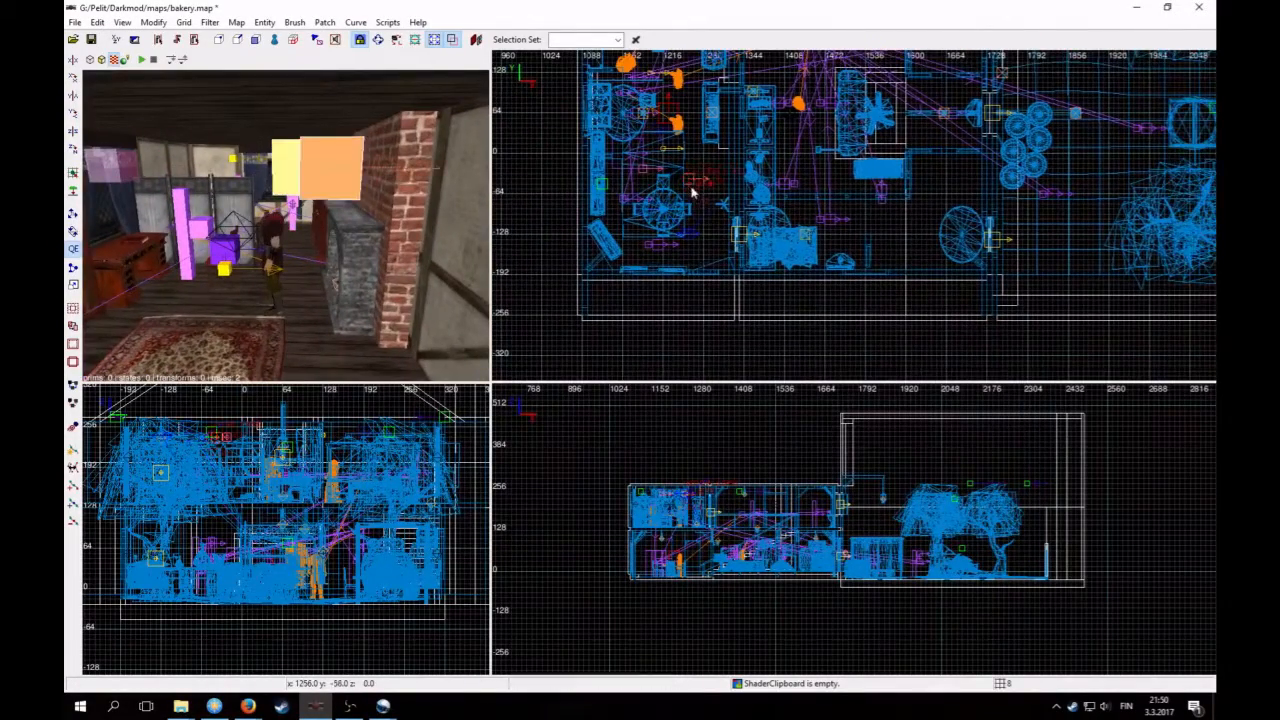
pyautogui.moveTo(692, 191); pyautogui.dragTo(829, 219)
pyautogui.rightClick(400, 205)
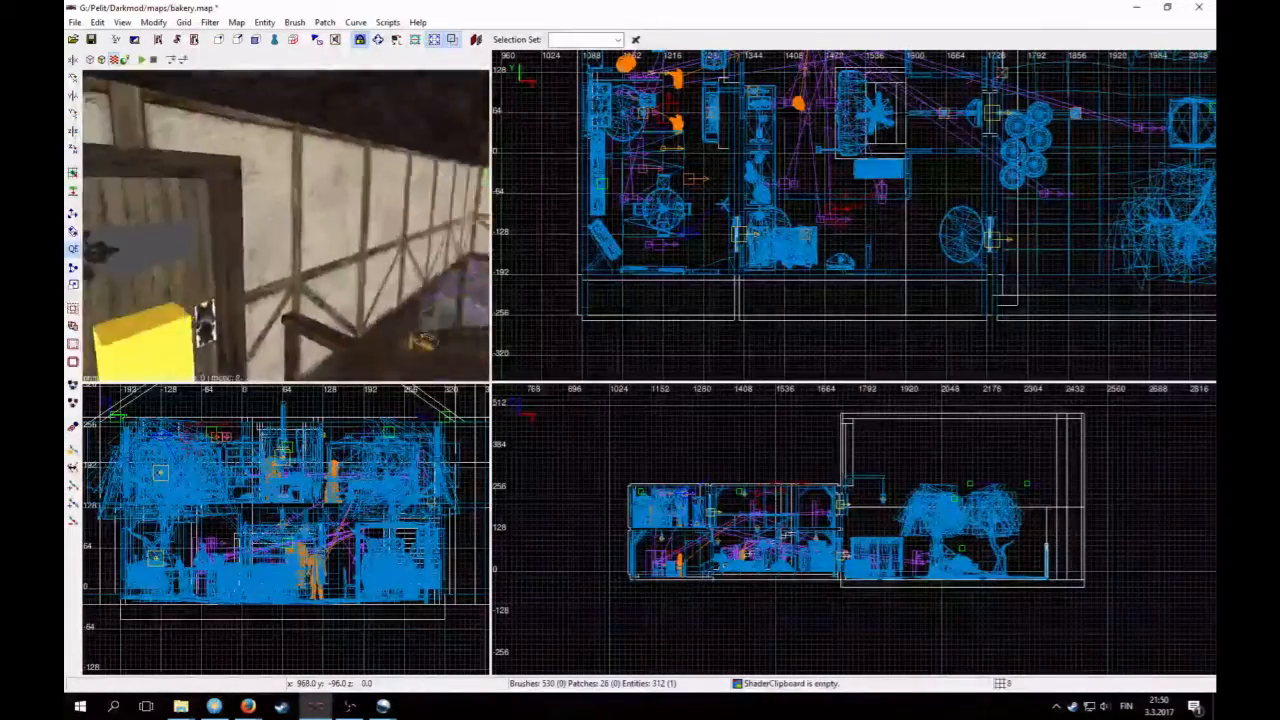
pyautogui.scroll(-4, 400, 205)
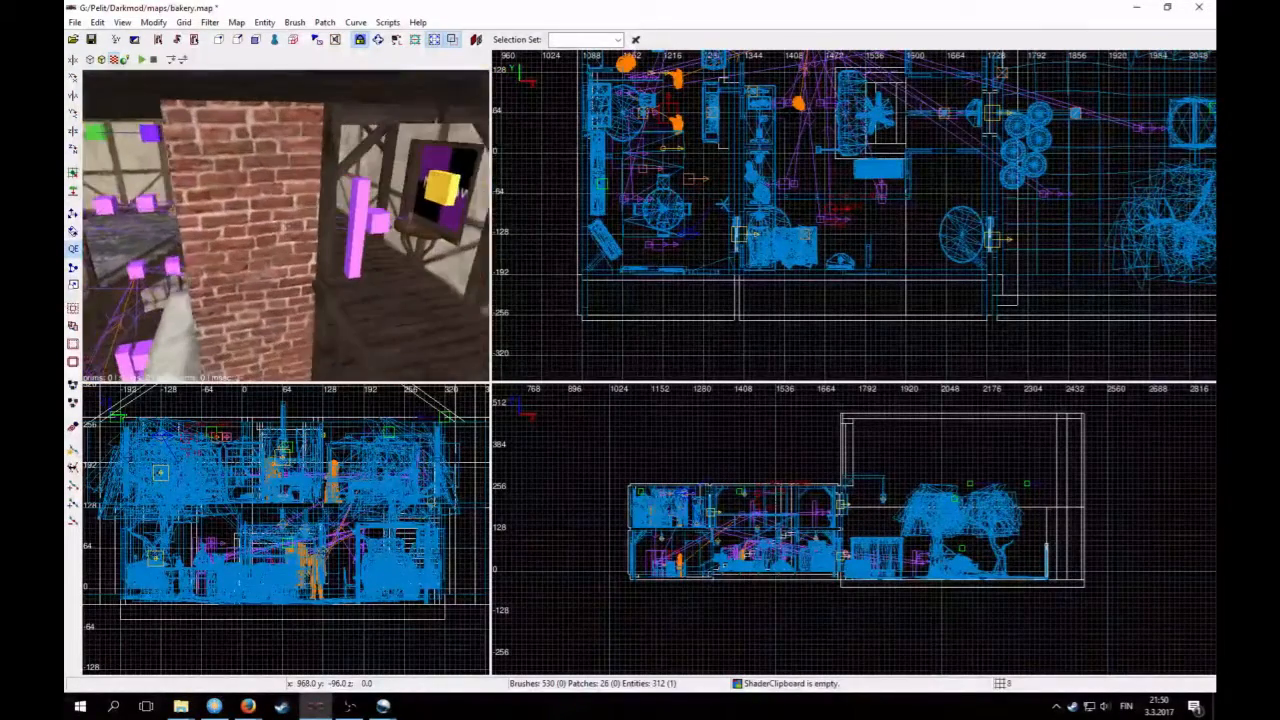
pyautogui.rightClick(400, 205)
pyautogui.scroll(-1, 917, 254)
# Step: Duplicate the info_location entity again and place the copy outside above the garden
pyautogui.moveTo(963, 233); pyautogui.dragTo(789, 236, button='right')
pyautogui.press('space')
pyautogui.moveTo(671, 228); pyautogui.dragTo(885, 187)
pyautogui.rightClick(414, 207)
pyautogui.scroll(1, 414, 207)
pyautogui.scroll(6, 414, 207)
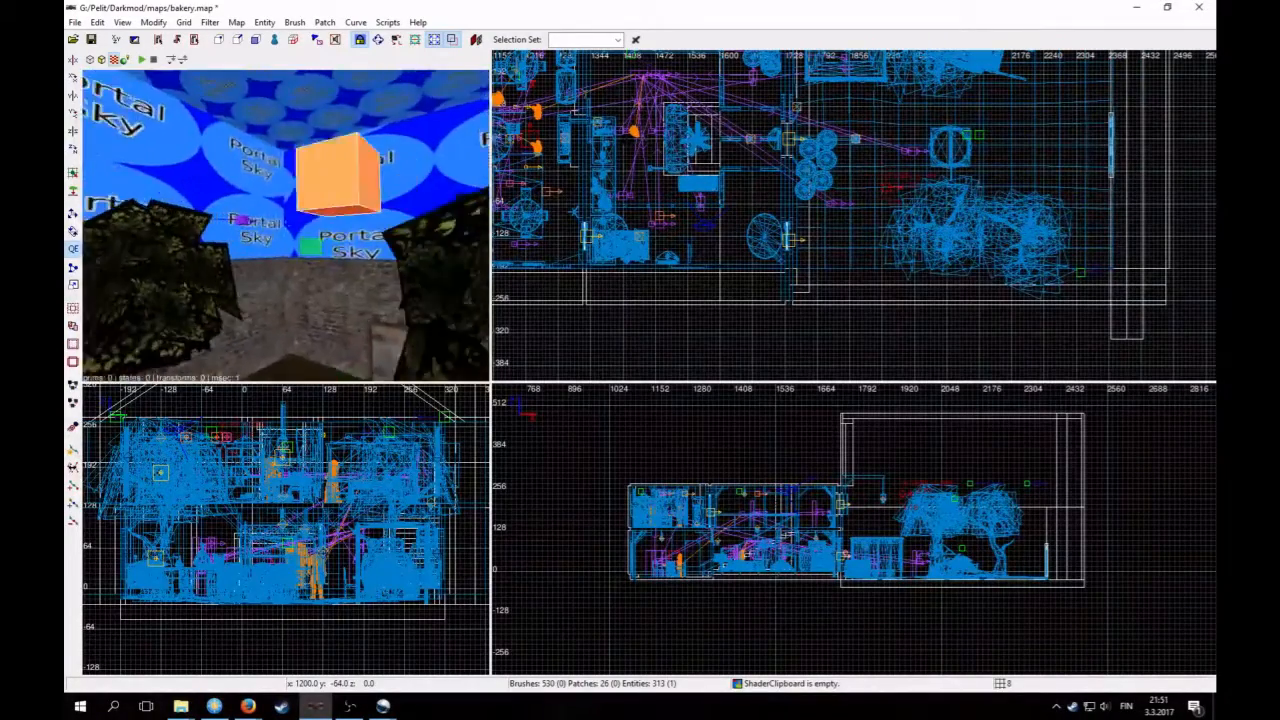
pyautogui.scroll(-3, 414, 207)
pyautogui.press('Escape')
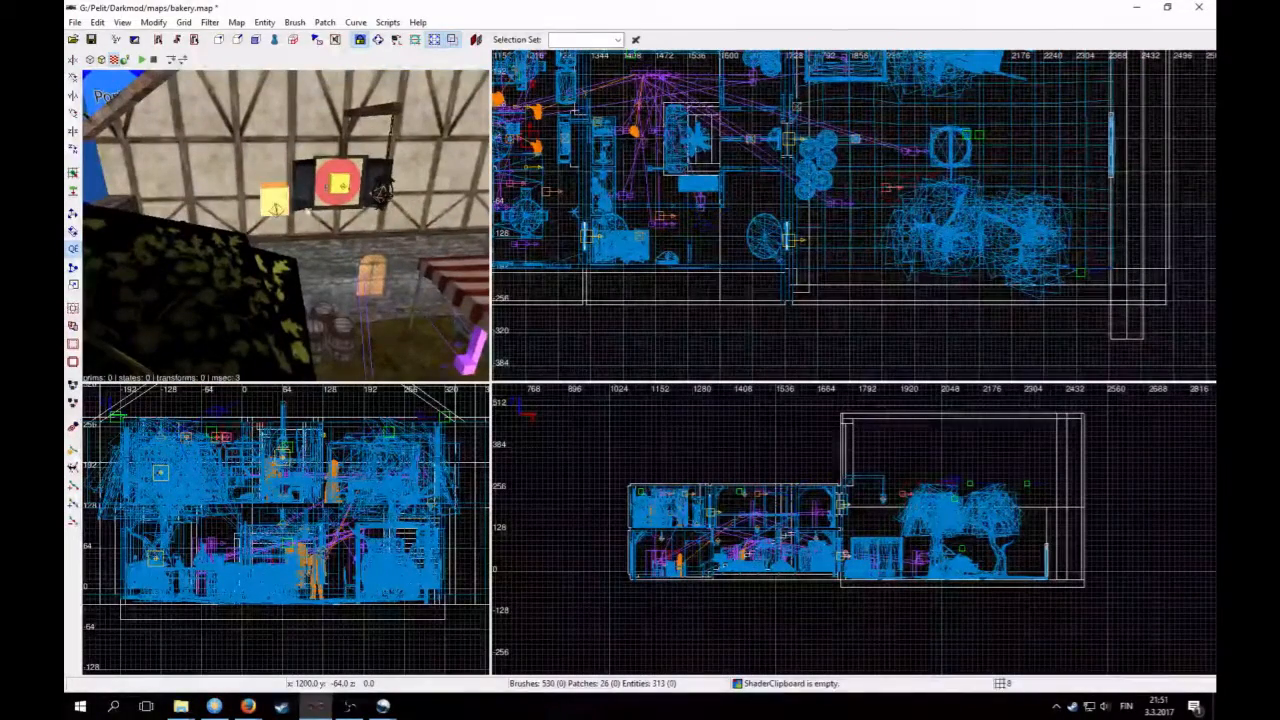
# Step: Return the camera from the garden to the upper-floor bookshelf room and save the bakery map
pyautogui.rightClick(335, 219)
pyautogui.scroll(8, 335, 219)
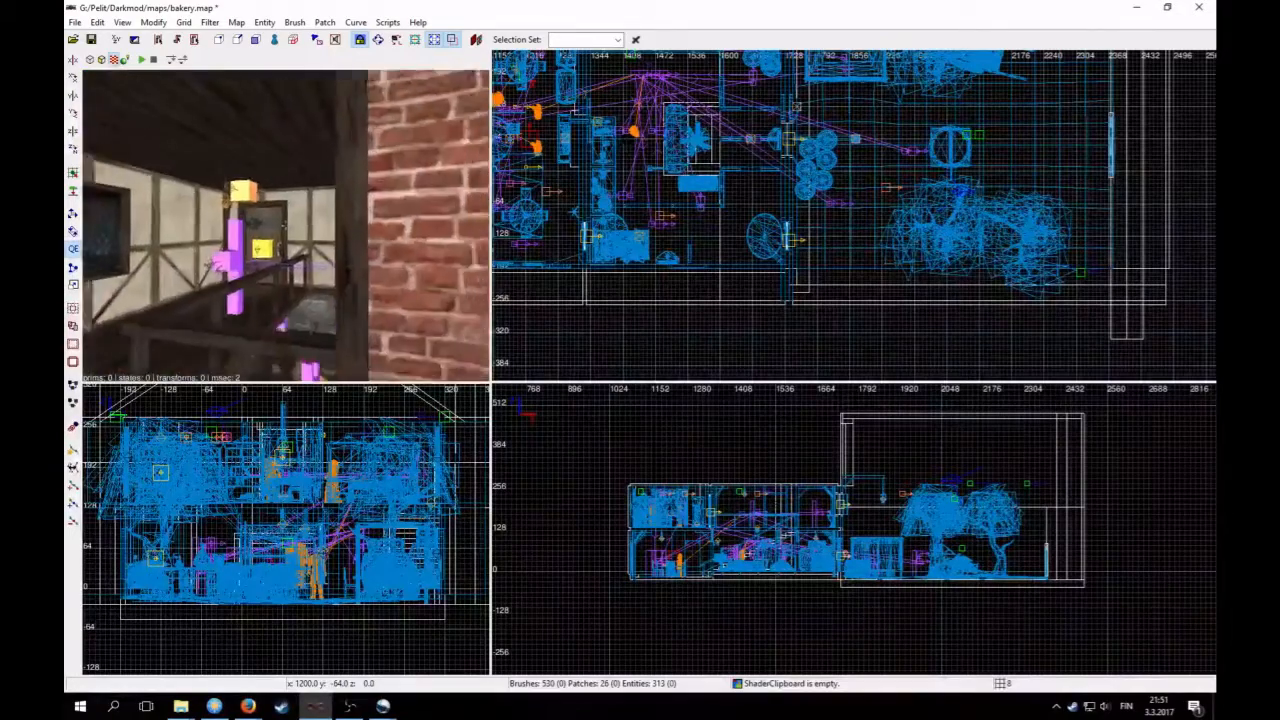
pyautogui.scroll(5, 335, 219)
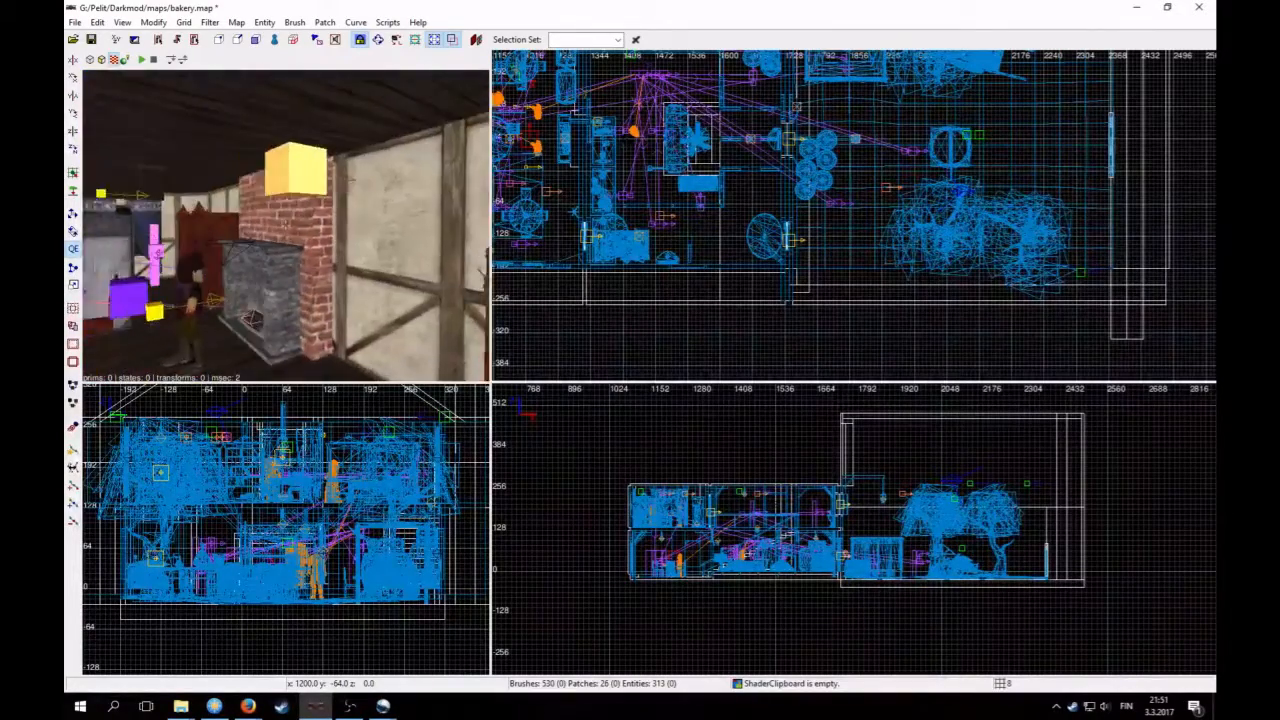
pyautogui.scroll(-2, 362, 232)
pyautogui.rightClick(362, 232)
pyautogui.hotkey('ctrl', 's')
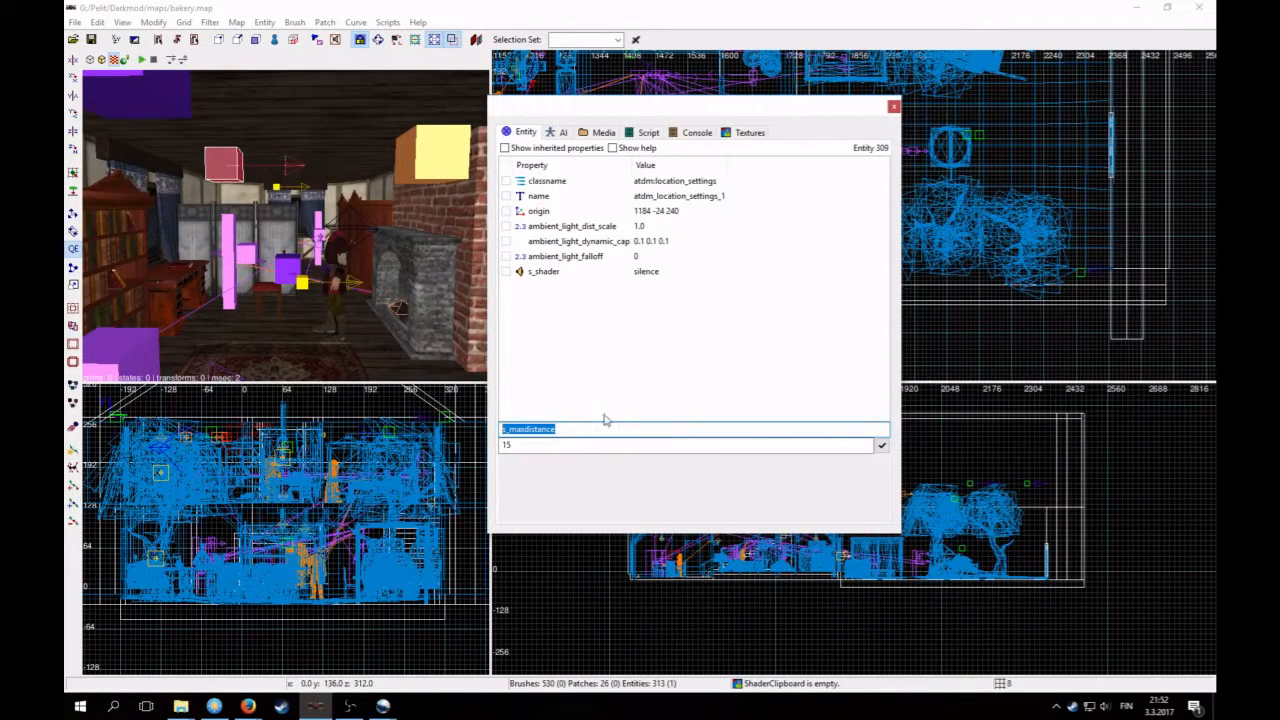
# Step: Add a snd_bedroom property to the location settings entity
pyautogui.click(567, 428)
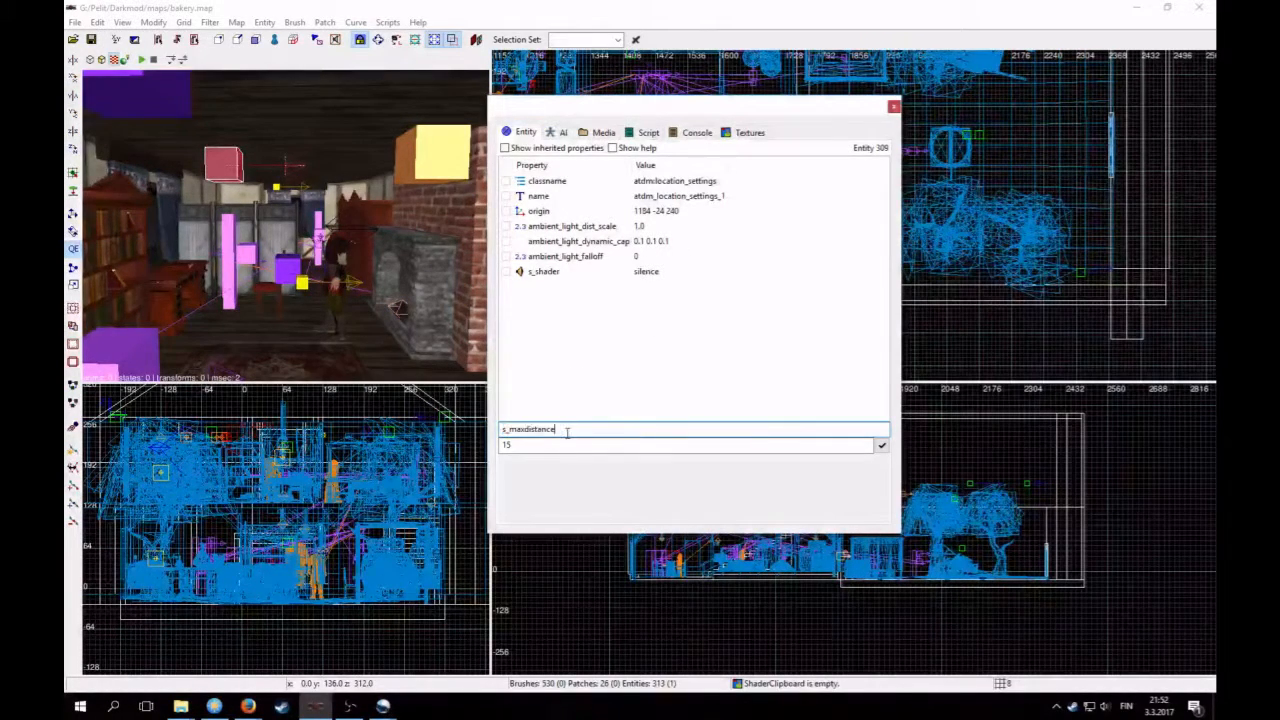
pyautogui.hotkey('ctrl', 'a')
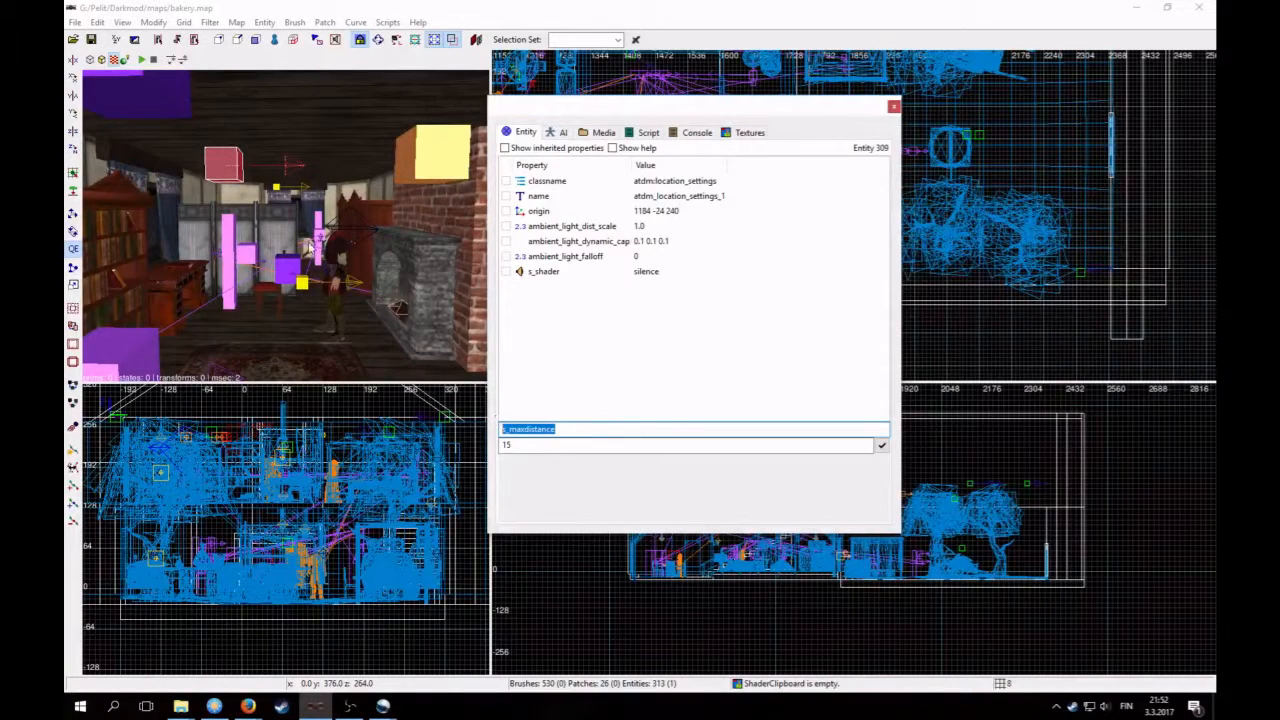
pyautogui.write('snd_bedroom')
pyautogui.press('Return')
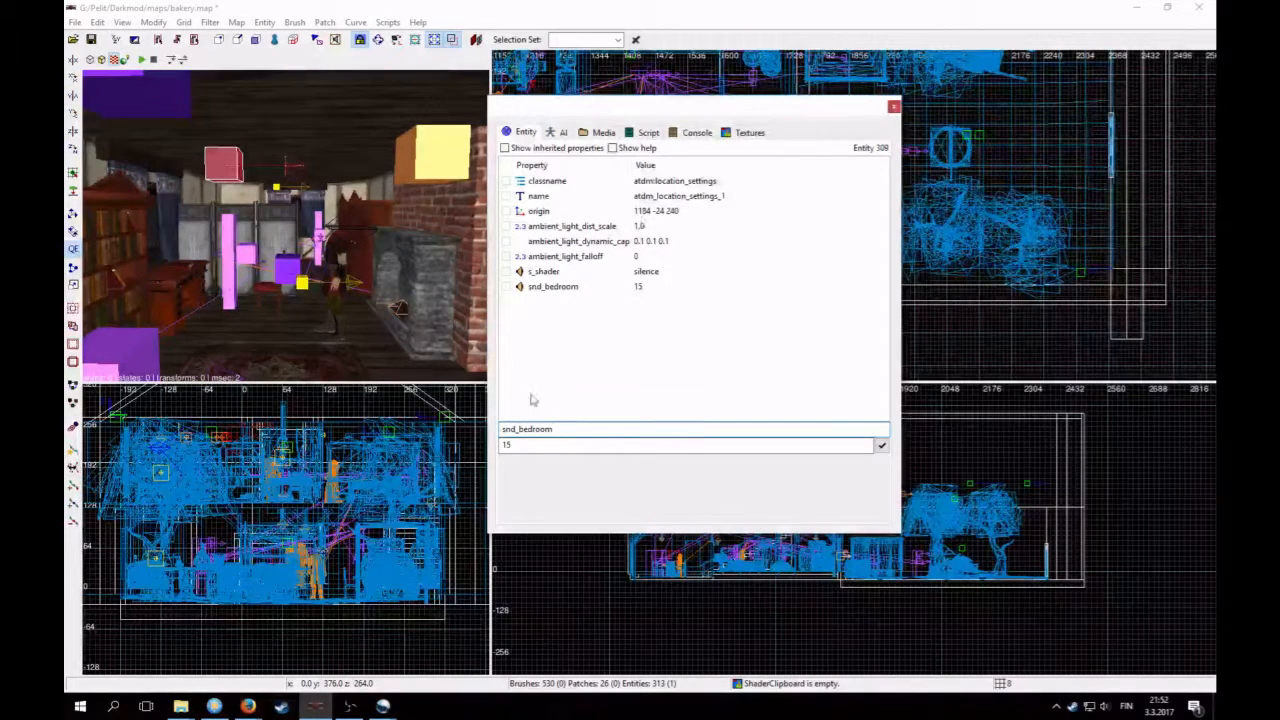
# Step: Add snd_inside and snd_outside properties to the location settings entity
pyautogui.moveTo(519, 429); pyautogui.dragTo(603, 427)
pyautogui.write('inside')
pyautogui.press('Return')
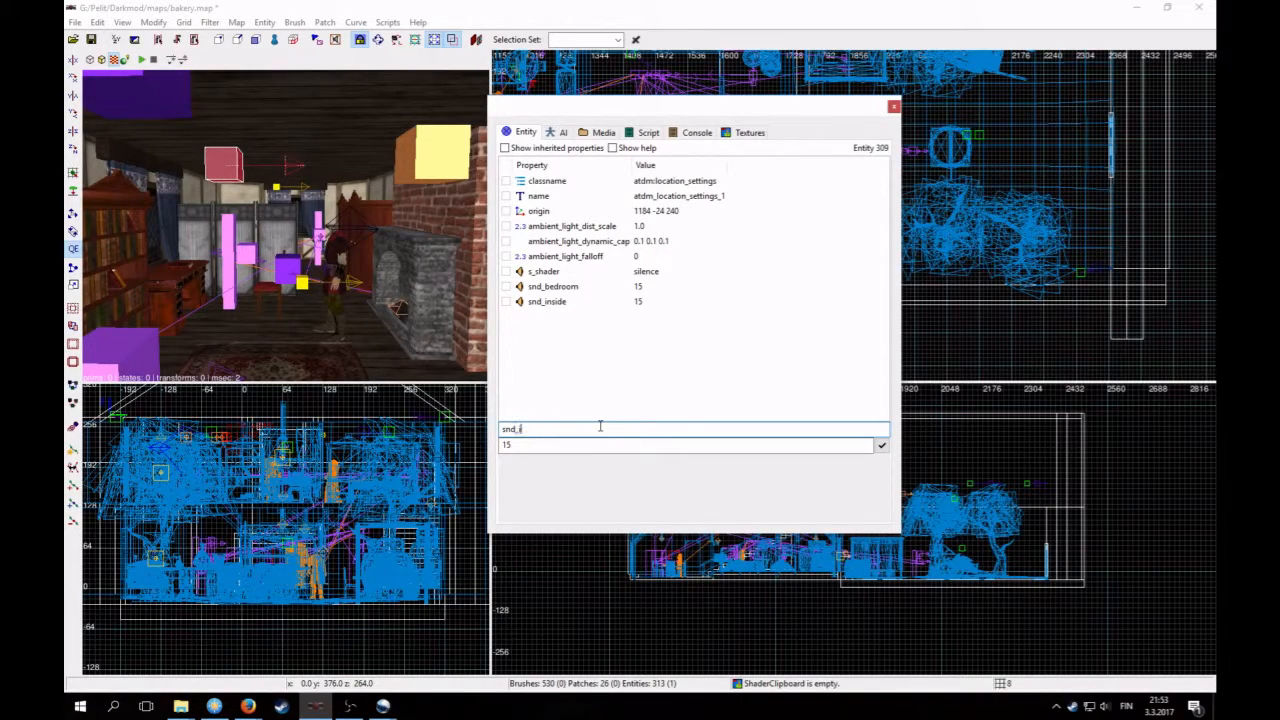
pyautogui.write('outside')
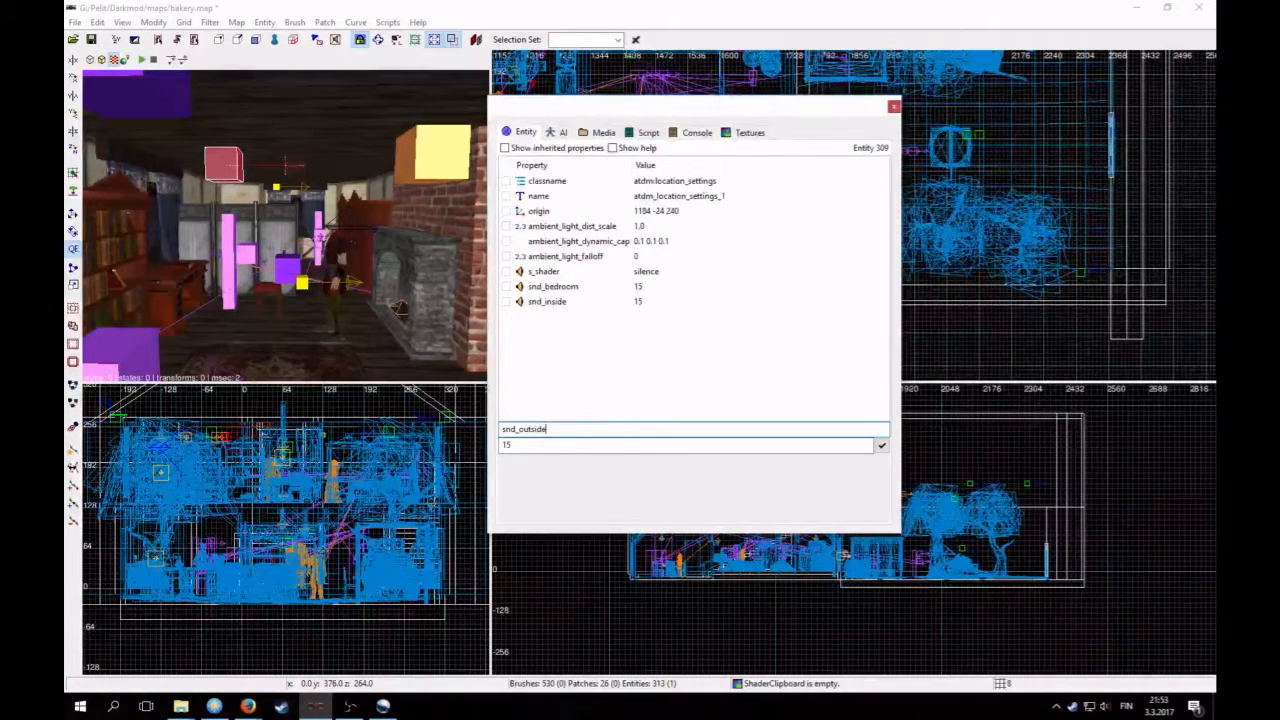
pyautogui.press('Return')
# Step: Browse the darkmod ambient/ambience sound shaders for the snd_outside property and preview city_silentnight
pyautogui.click(551, 290)
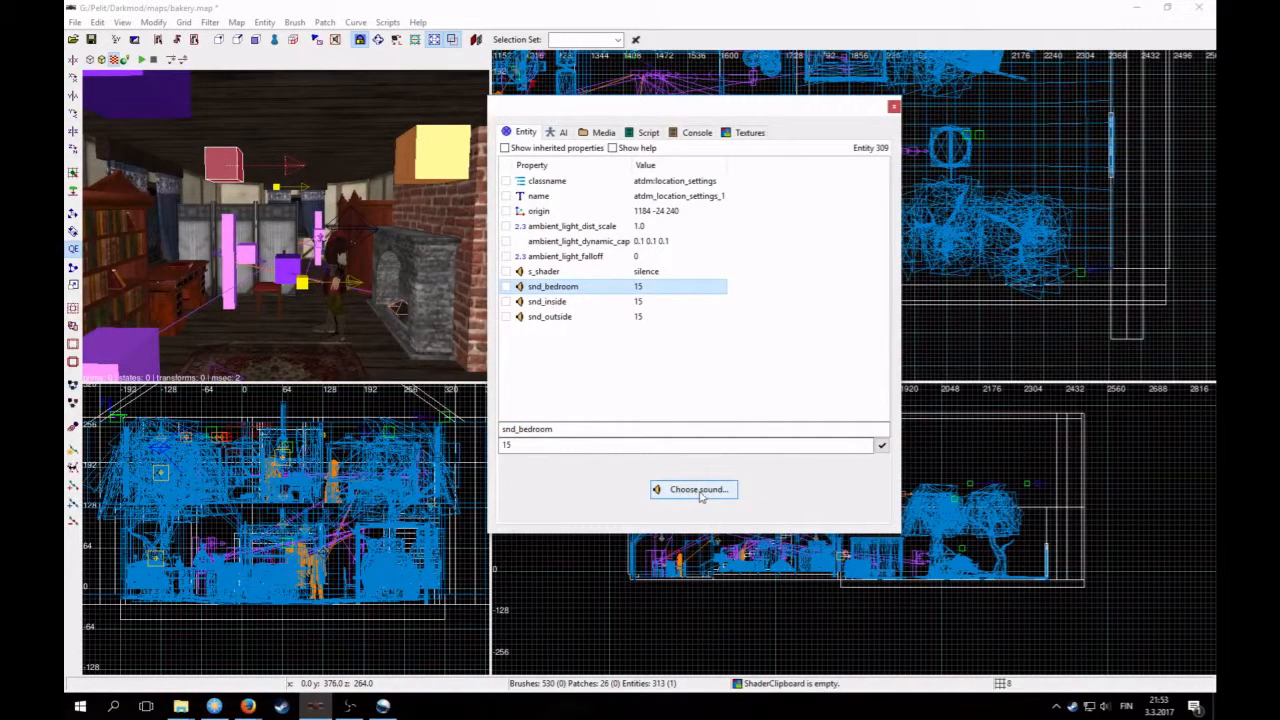
pyautogui.click(561, 318)
pyautogui.click(694, 489)
pyautogui.click(376, 222)
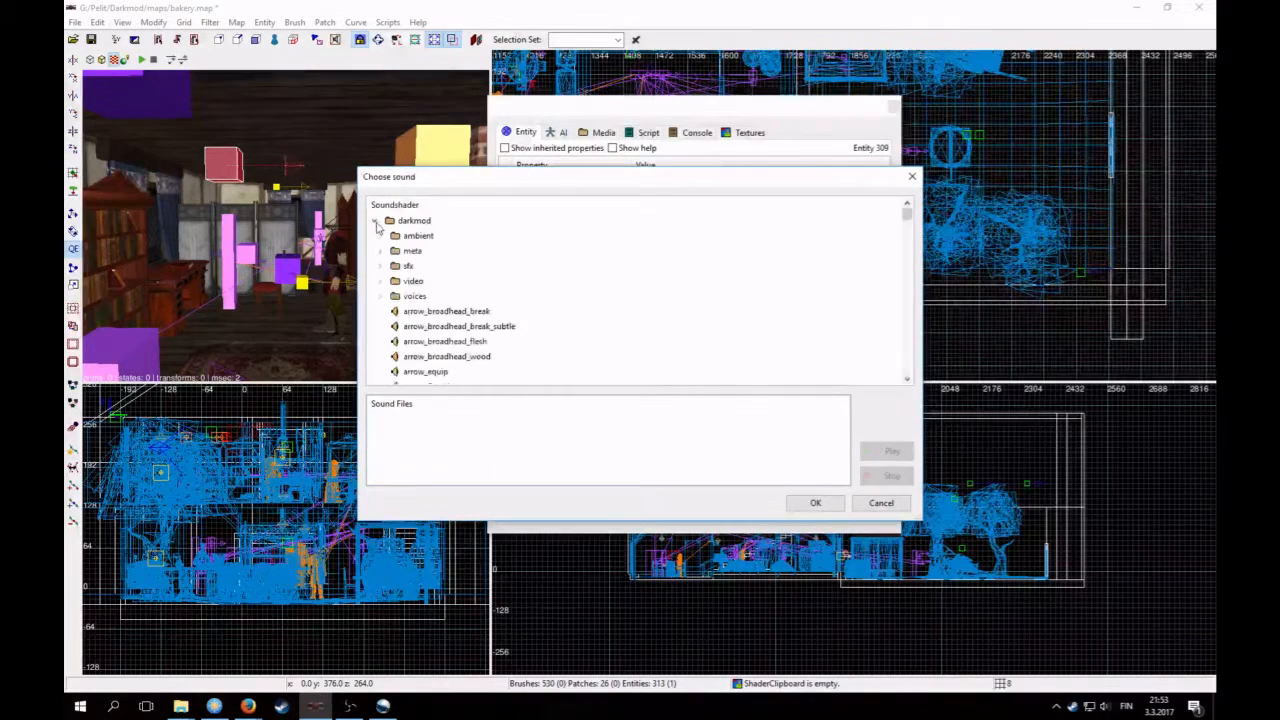
pyautogui.click(380, 236)
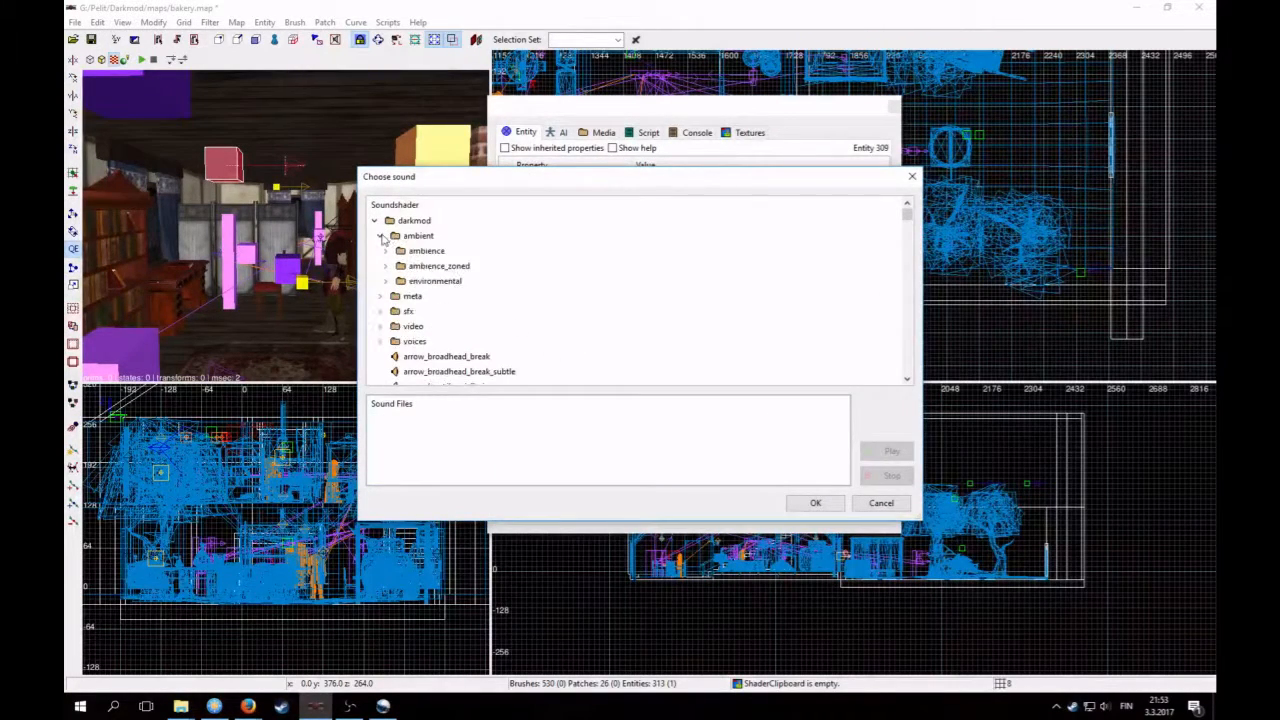
pyautogui.click(385, 251)
pyautogui.scroll(-10, 510, 318)
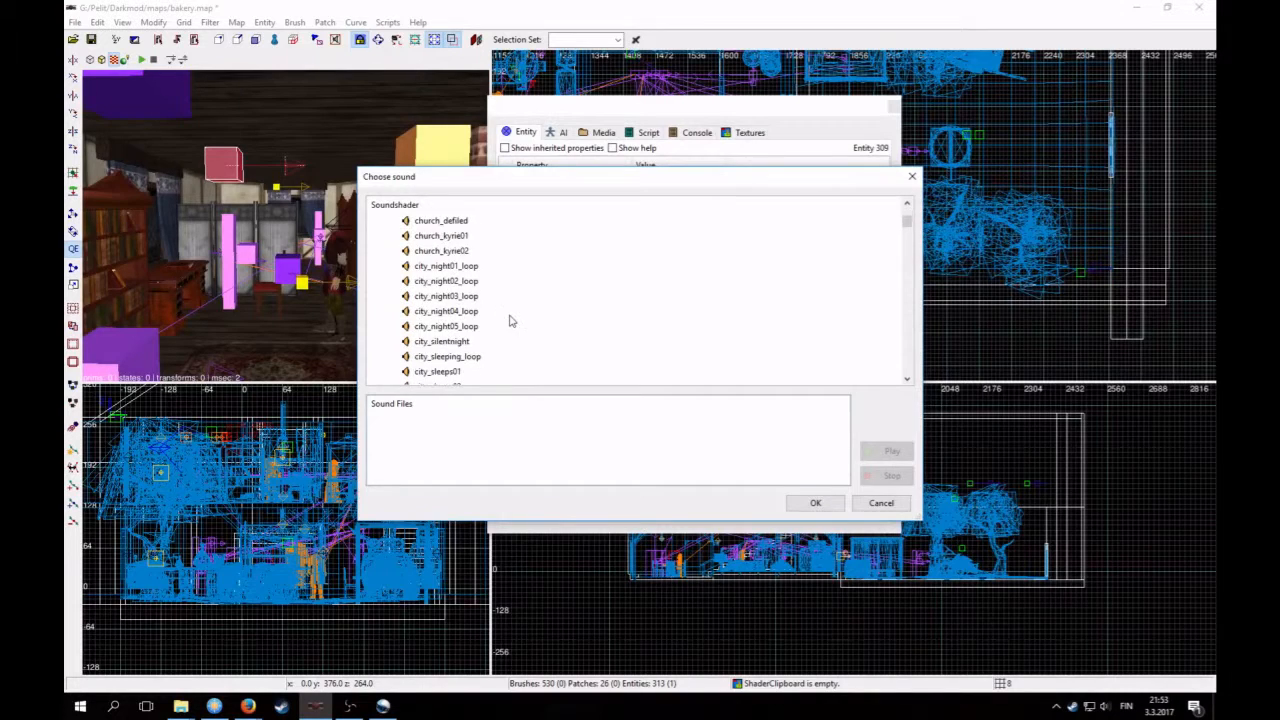
pyautogui.scroll(8, 510, 318)
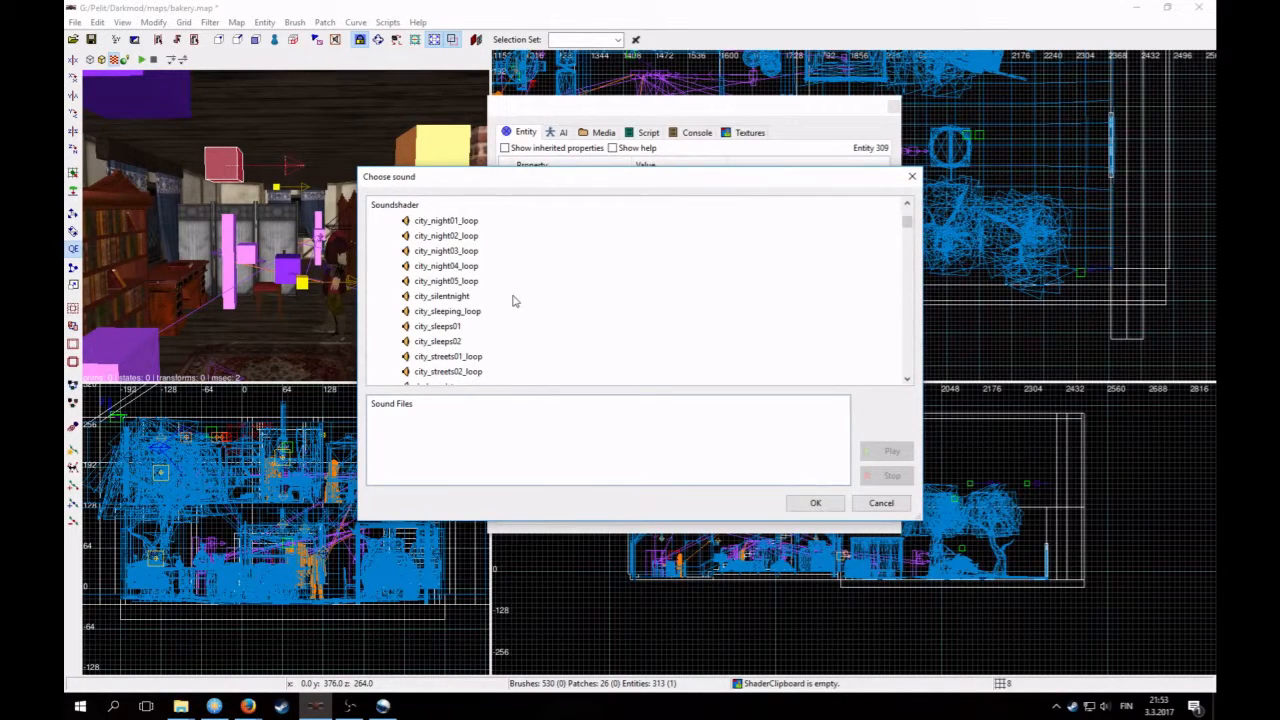
pyautogui.click(442, 296)
pyautogui.click(895, 453)
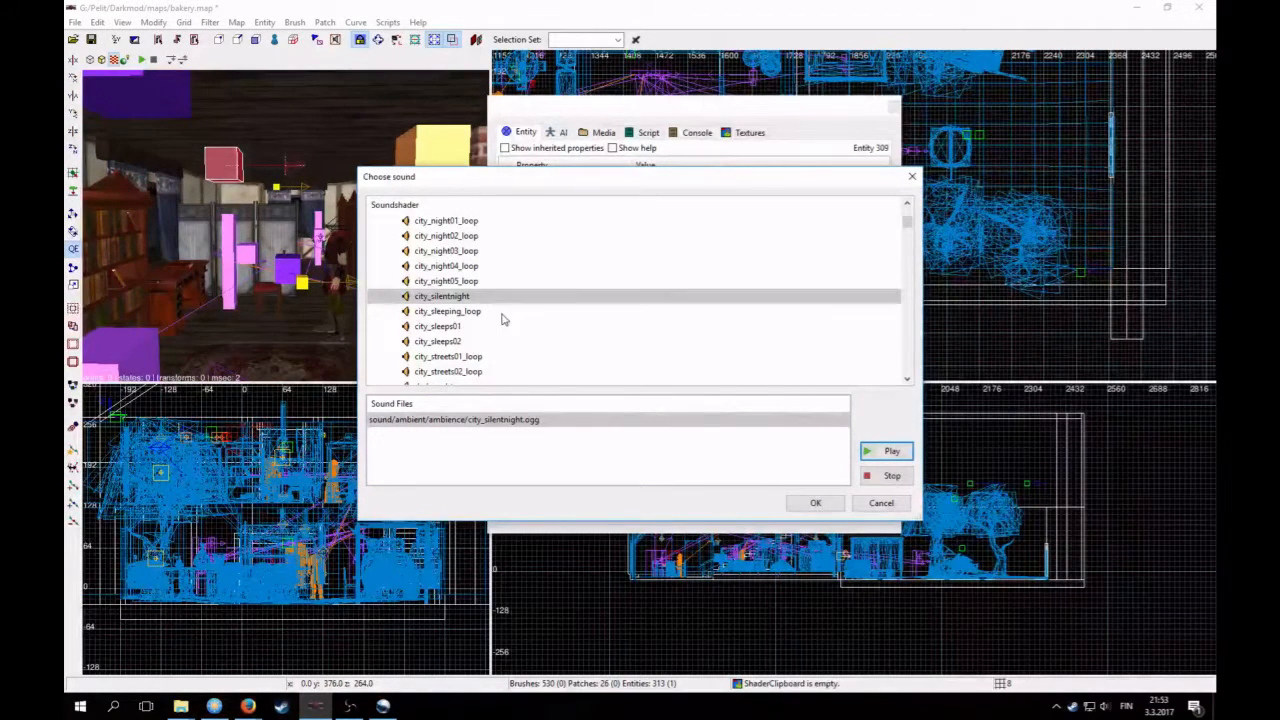
# Step: Preview city_sleeping_loop against city_silentnight and assign city_silentnight to the snd_outside property
pyautogui.click(455, 313)
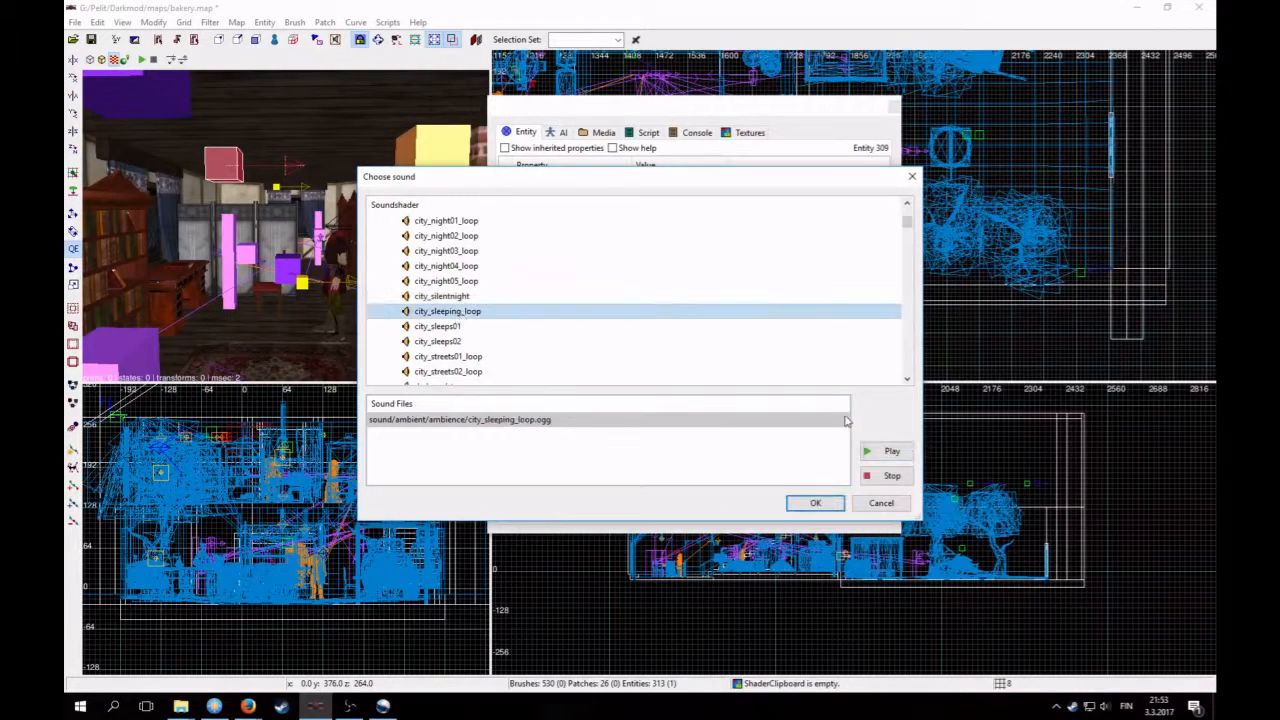
pyautogui.click(893, 451)
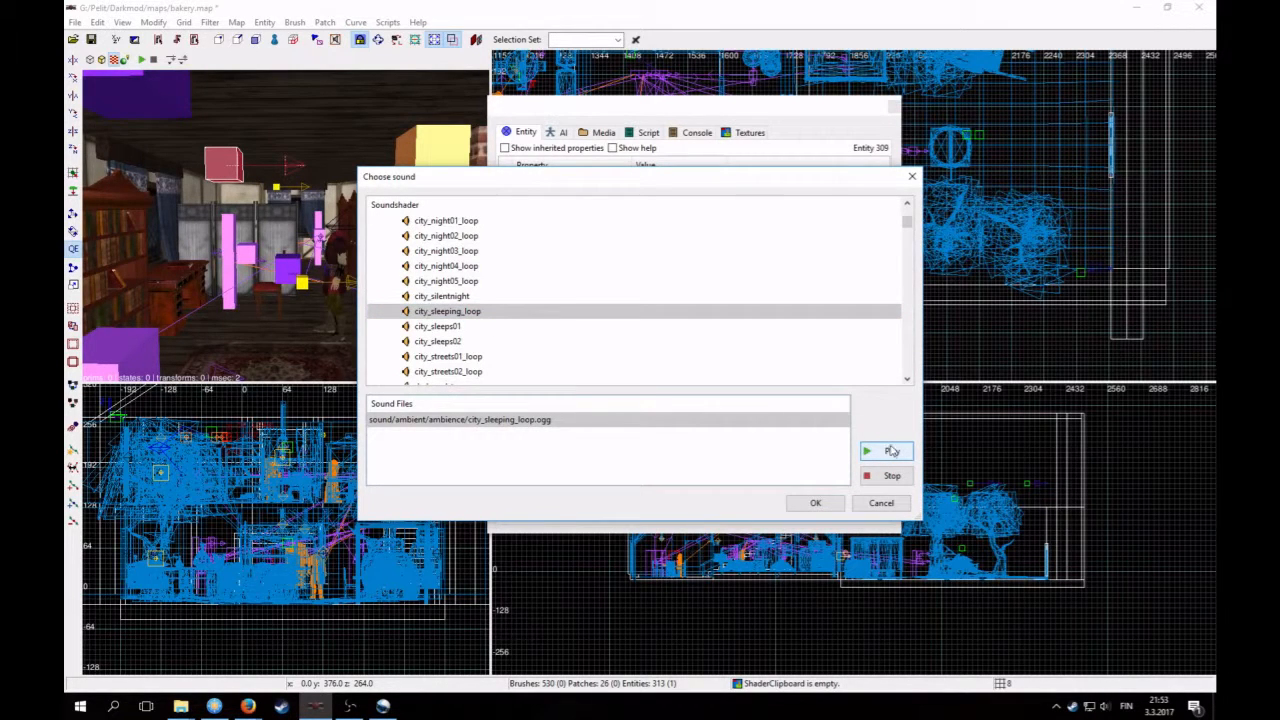
pyautogui.click(452, 297)
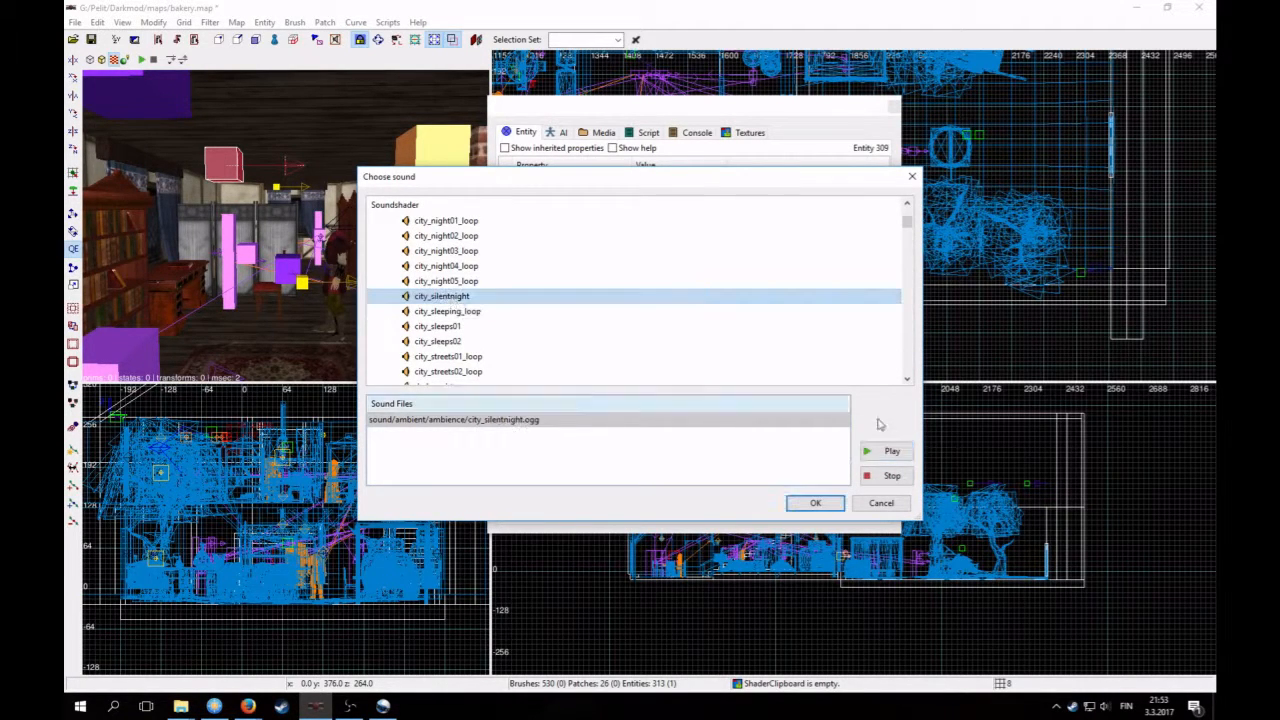
pyautogui.click(890, 451)
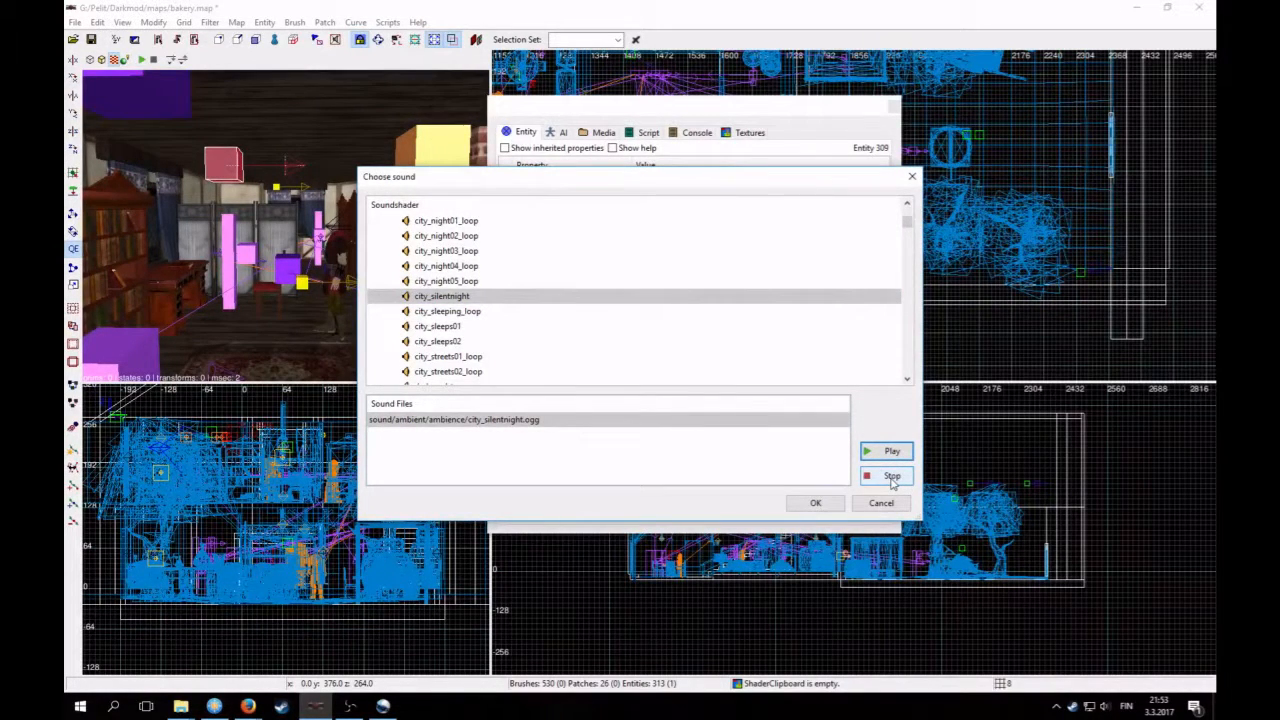
pyautogui.click(891, 477)
pyautogui.click(815, 503)
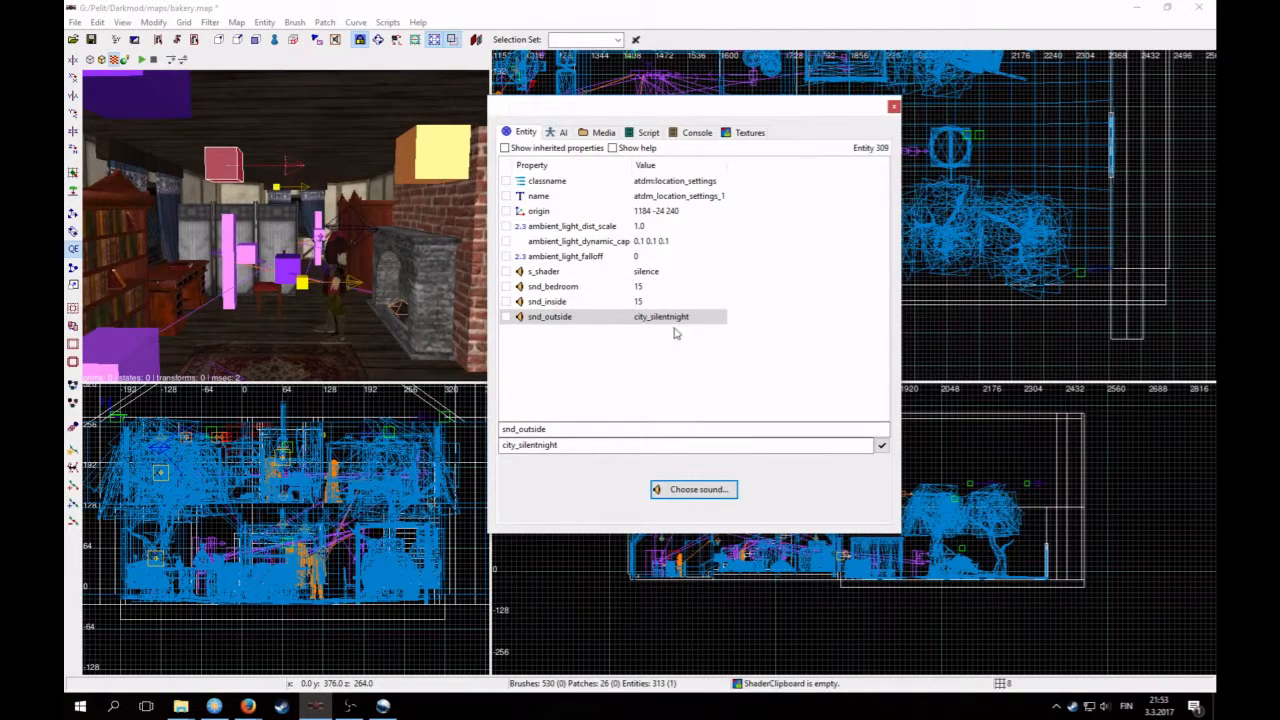
# Step: Assign the derelict01 ambience sound to the snd_inside property of the location settings
pyautogui.click(546, 302)
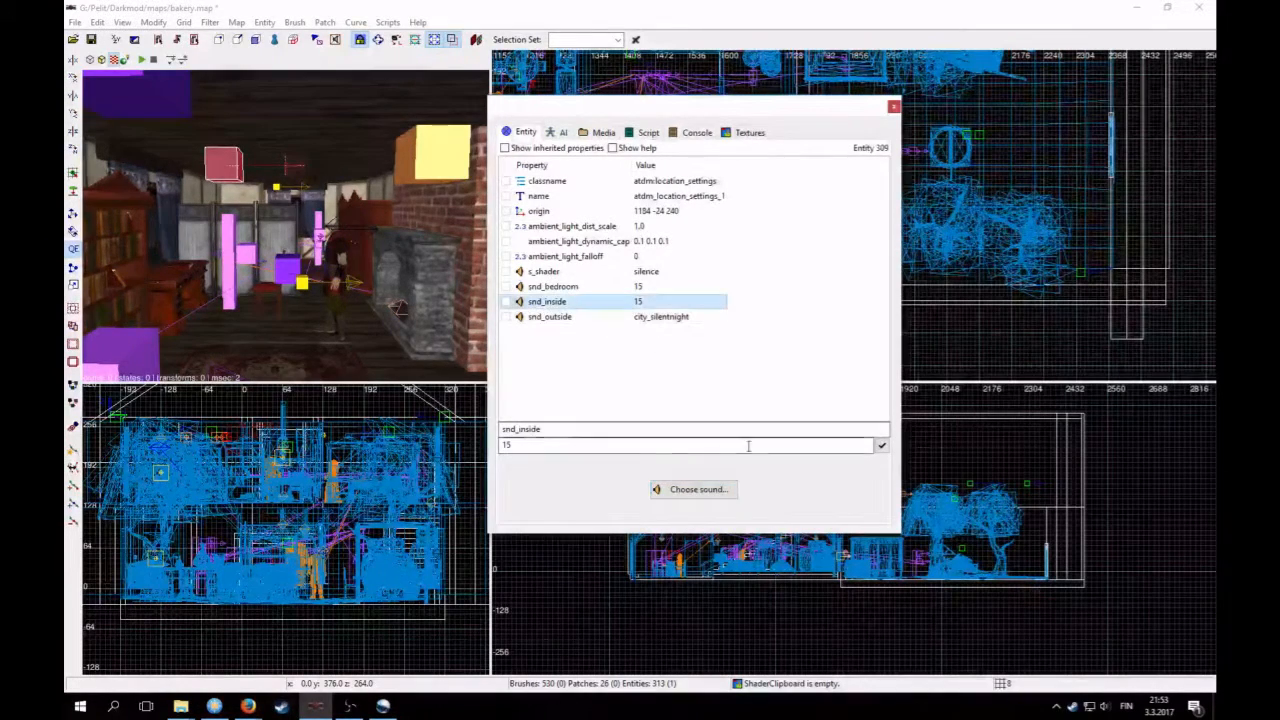
pyautogui.click(724, 490)
pyautogui.click(375, 222)
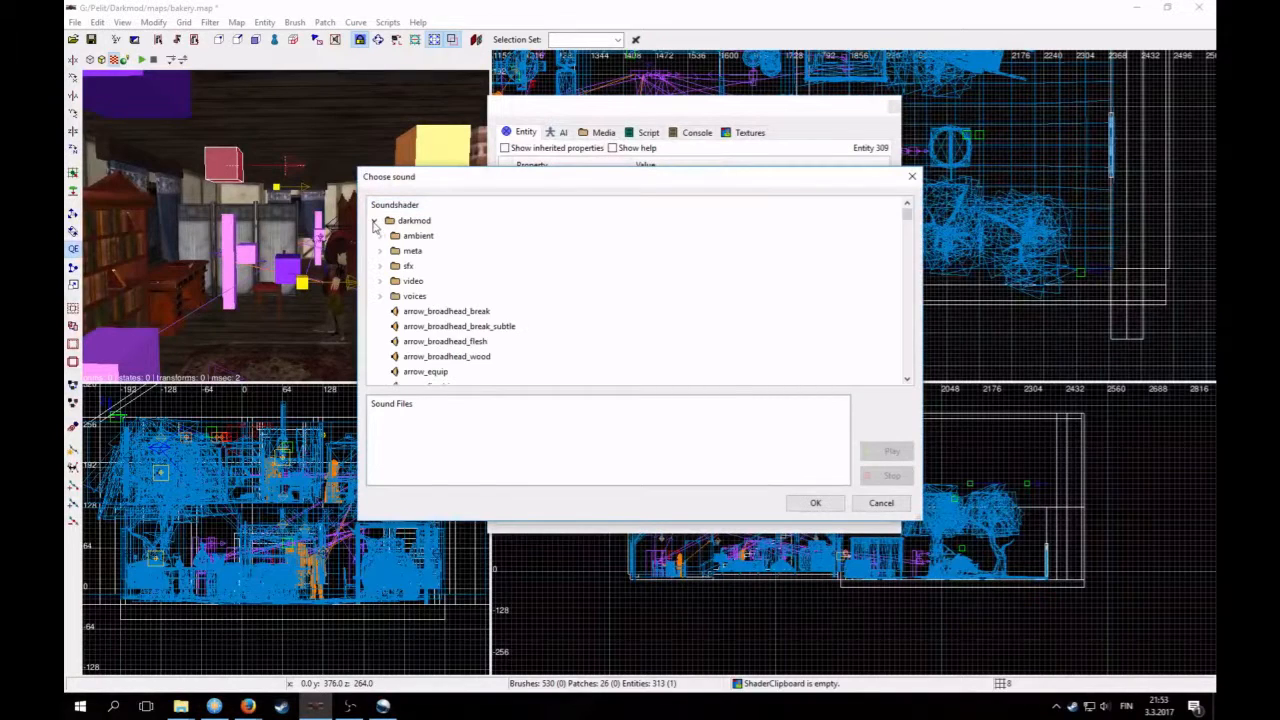
pyautogui.click(379, 236)
pyautogui.click(387, 252)
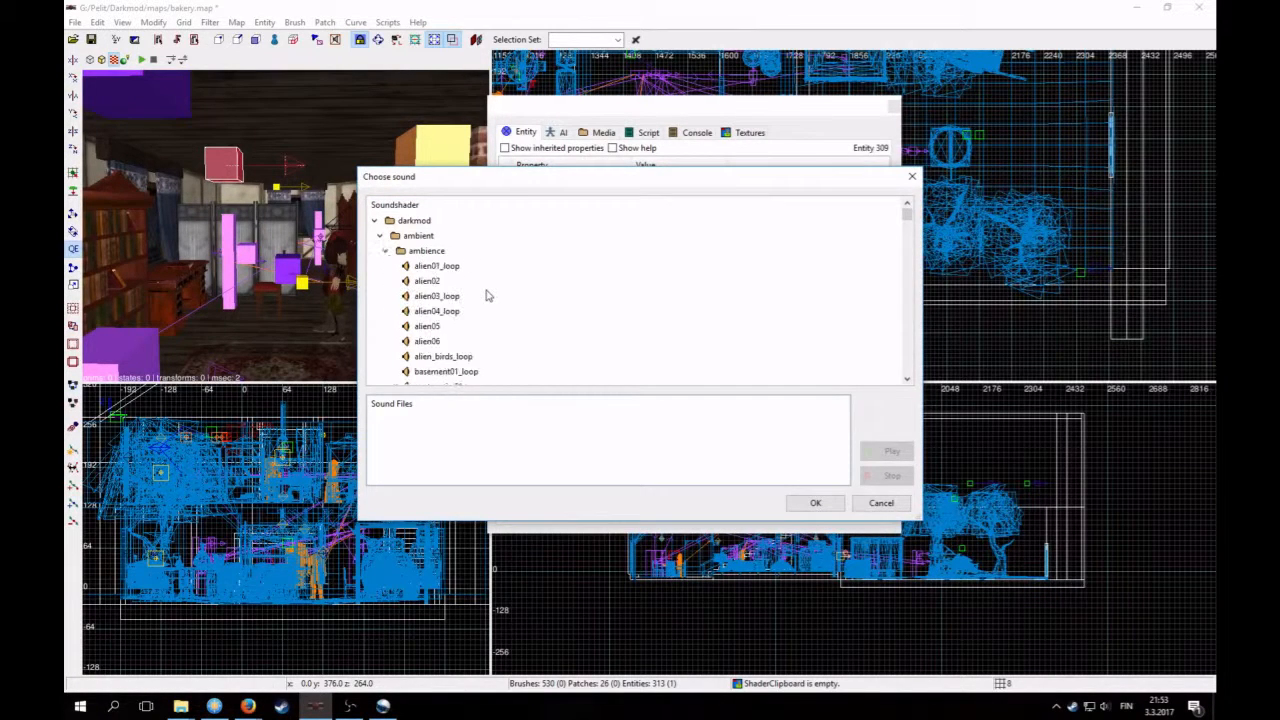
pyautogui.scroll(-10, 486, 294)
pyautogui.click(441, 254)
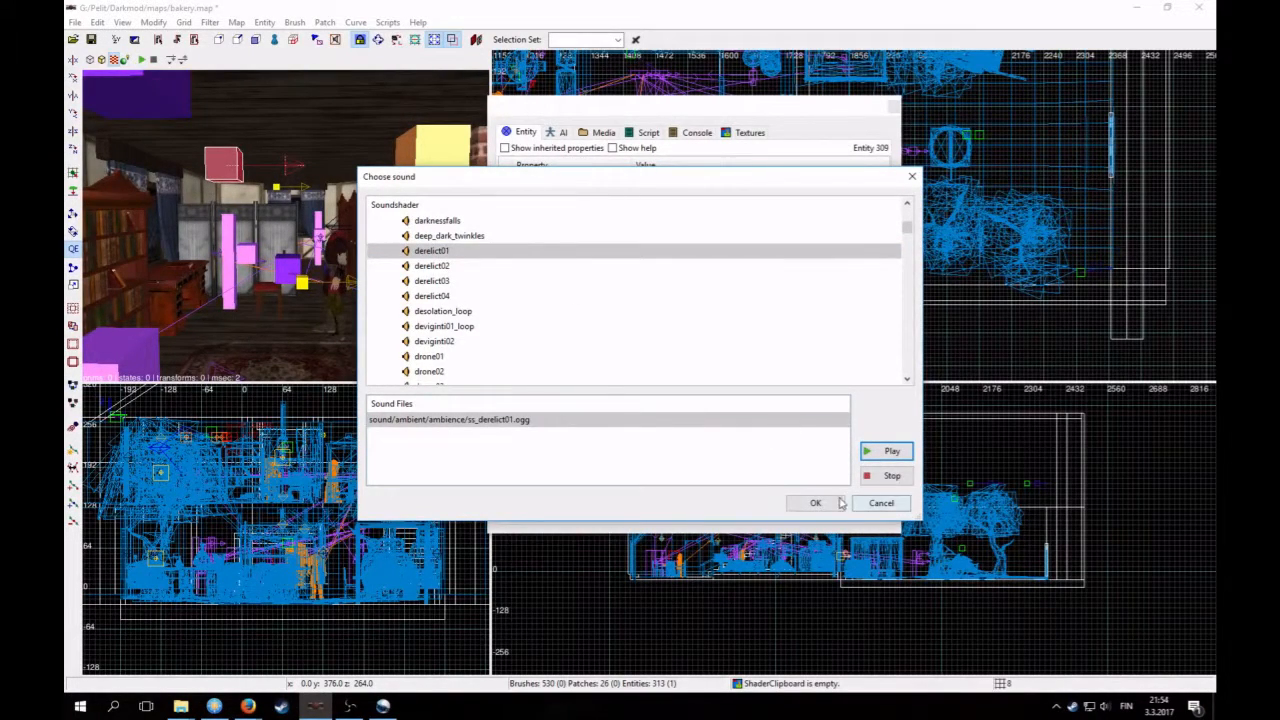
pyautogui.click(892, 477)
pyautogui.click(815, 503)
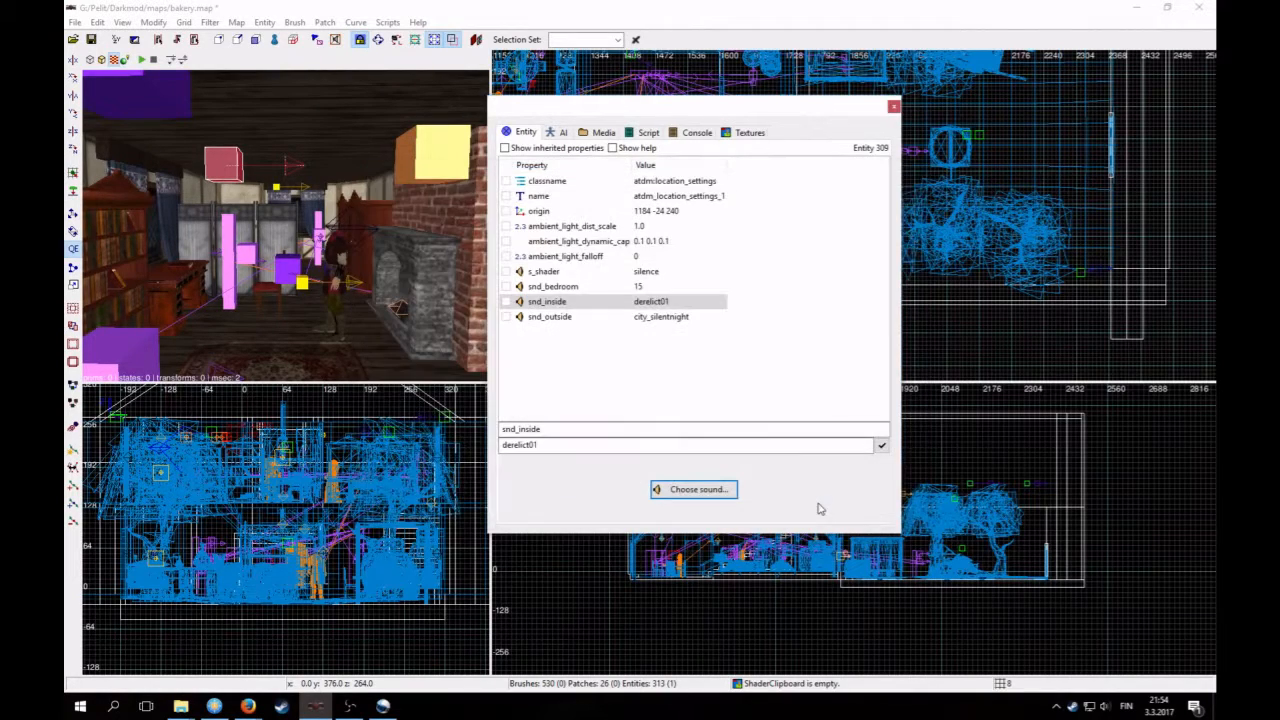
# Step: Preview the derelict04 ambience sound and assign it to the snd_bedroom property of the location settings
pyautogui.click(563, 288)
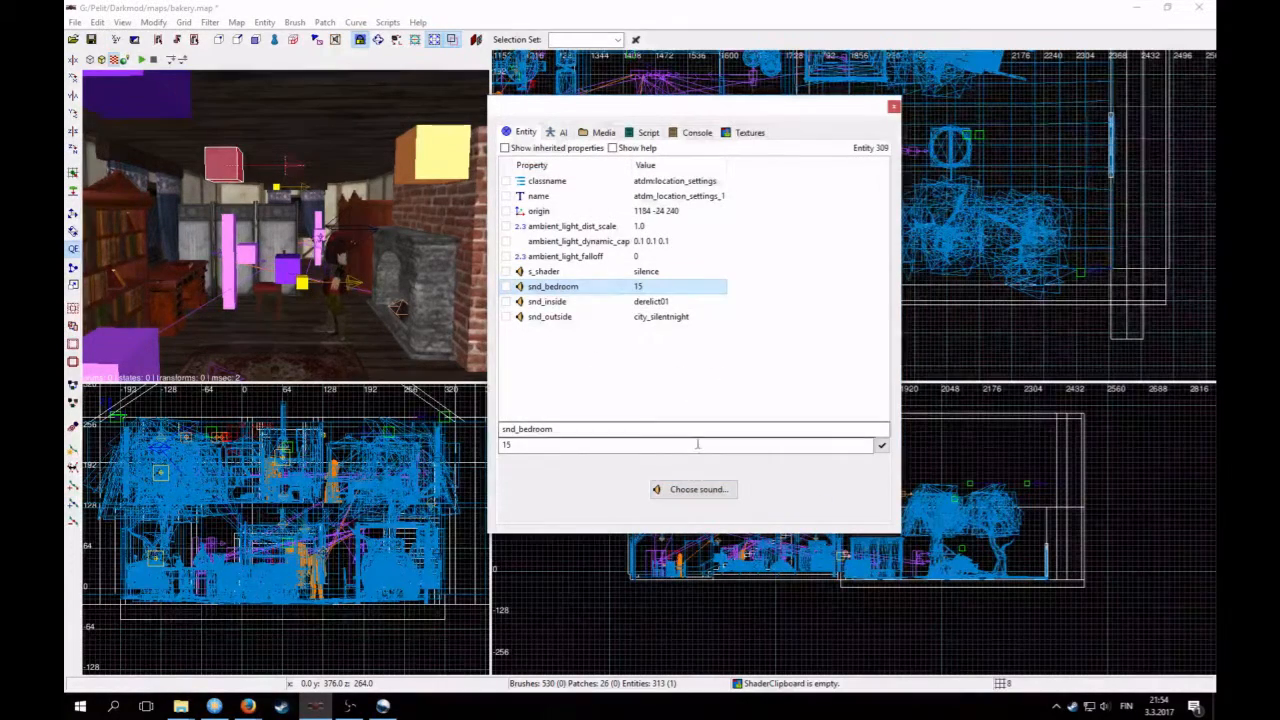
pyautogui.click(694, 489)
pyautogui.doubleClick(397, 222)
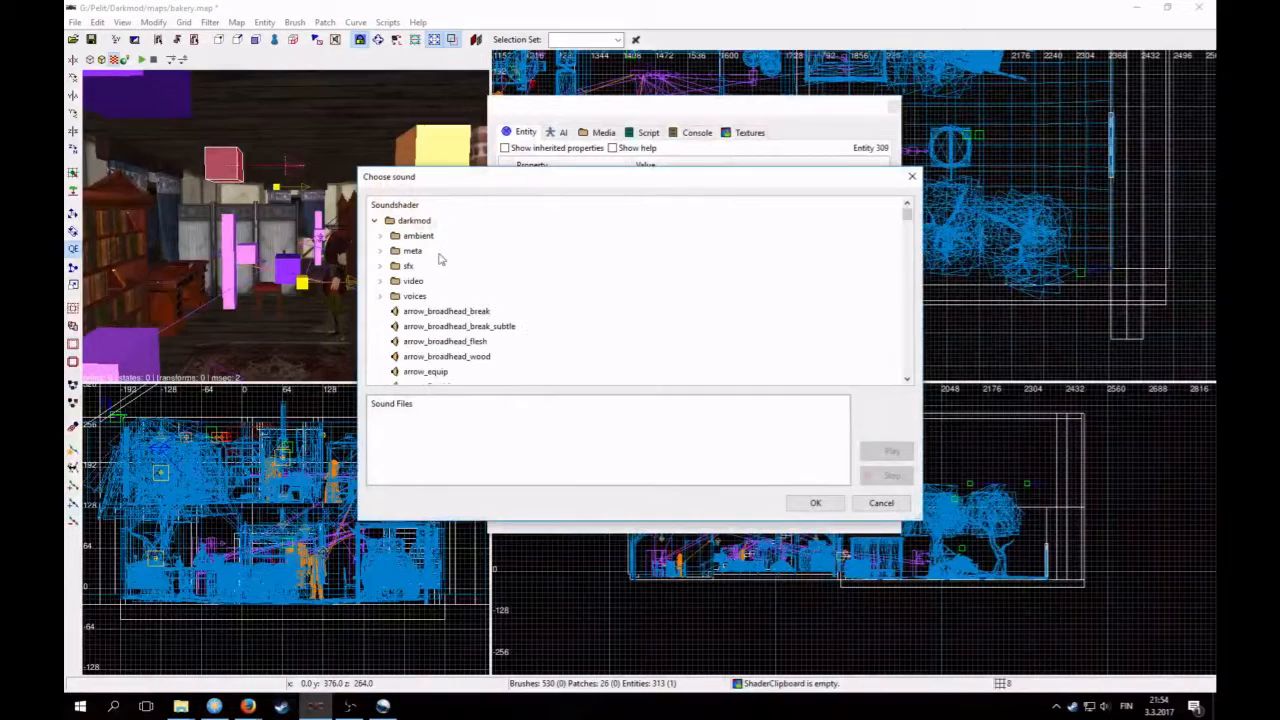
pyautogui.click(380, 237)
pyautogui.click(385, 251)
pyautogui.scroll(-3, 515, 339)
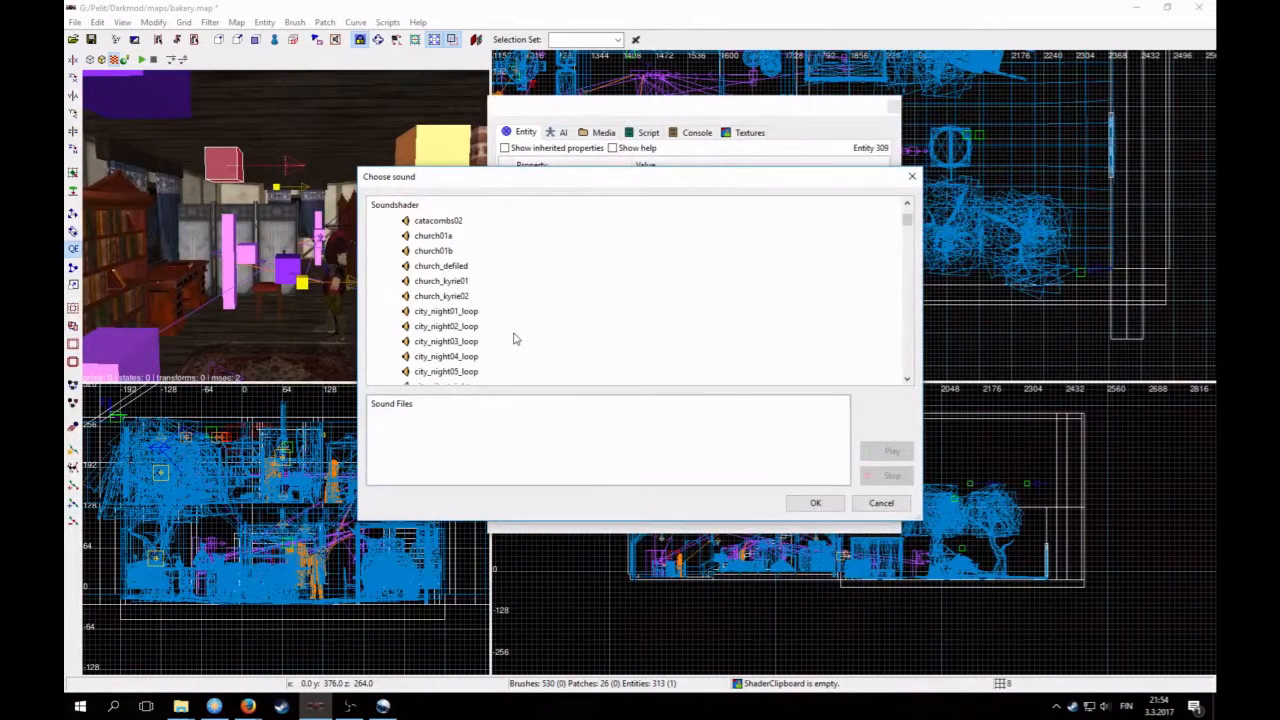
pyautogui.scroll(-6, 515, 339)
pyautogui.scroll(-2, 507, 338)
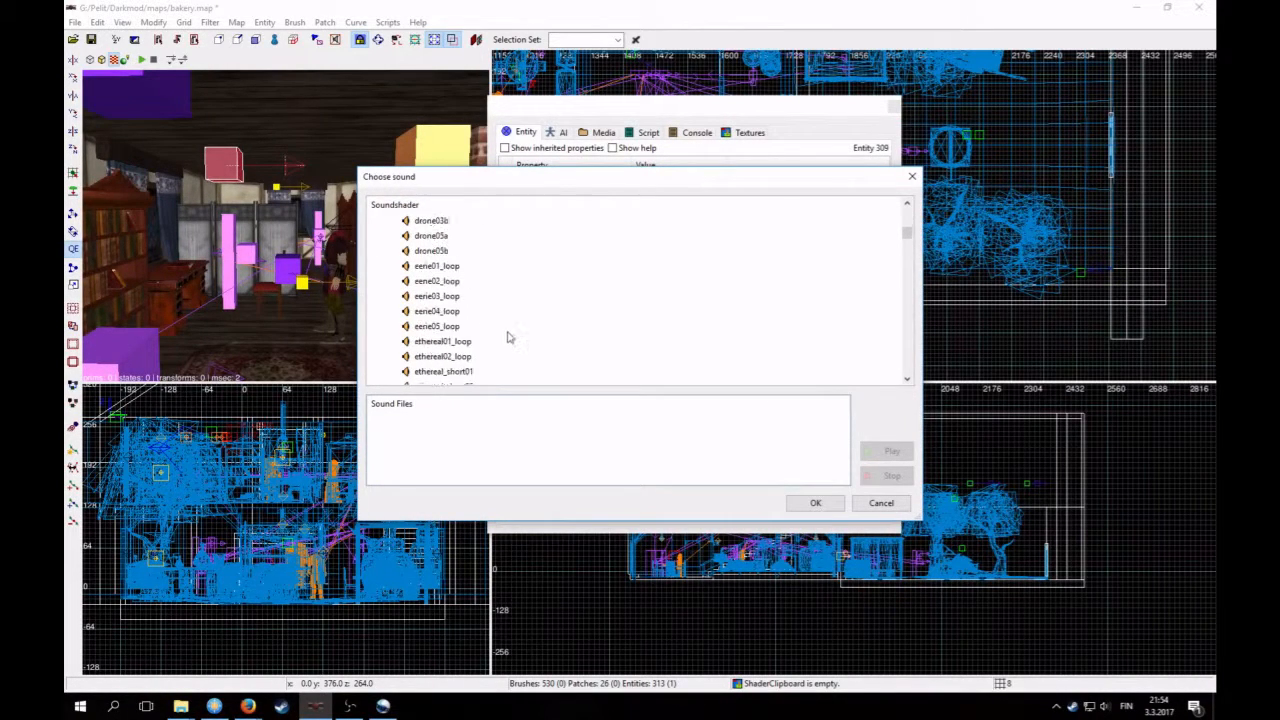
pyautogui.scroll(2, 507, 338)
pyautogui.scroll(3, 507, 338)
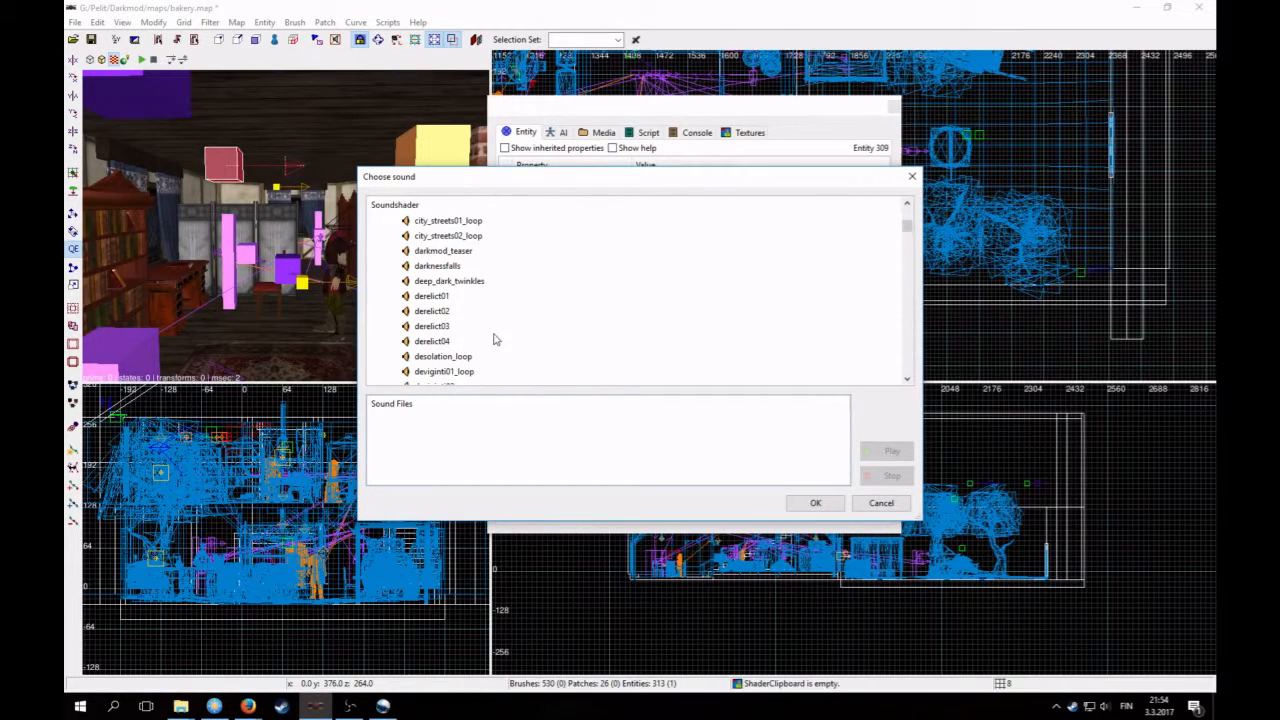
pyautogui.click(493, 340)
pyautogui.click(880, 452)
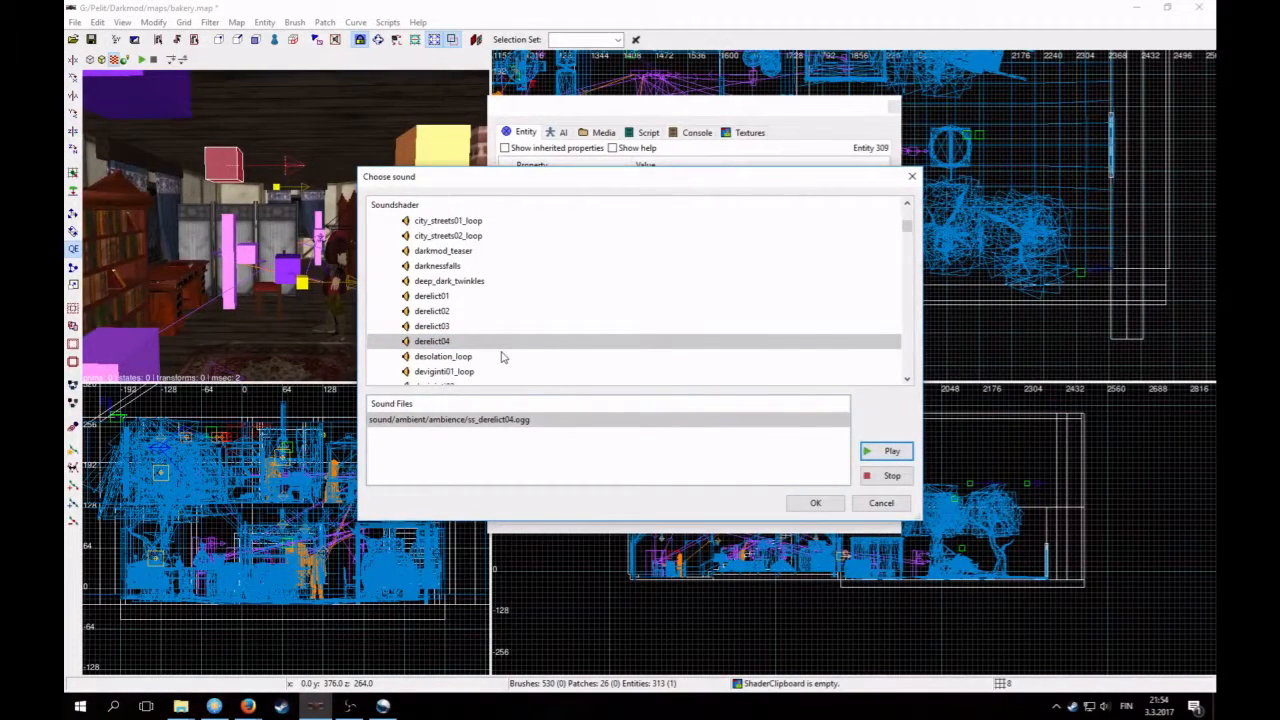
pyautogui.click(887, 477)
pyautogui.click(815, 503)
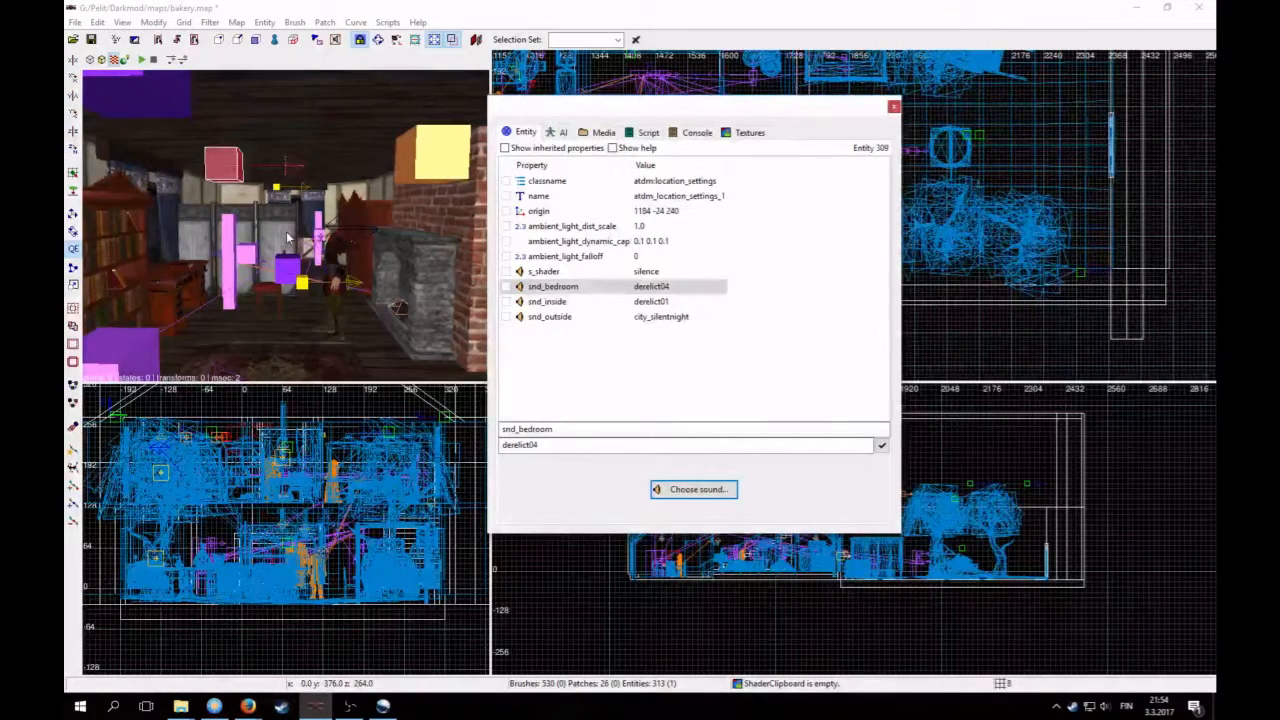
# Step: Review the snd_bedroom entry and examine the properties of the info_location entity in the bookshelf room
pyautogui.click(541, 289)
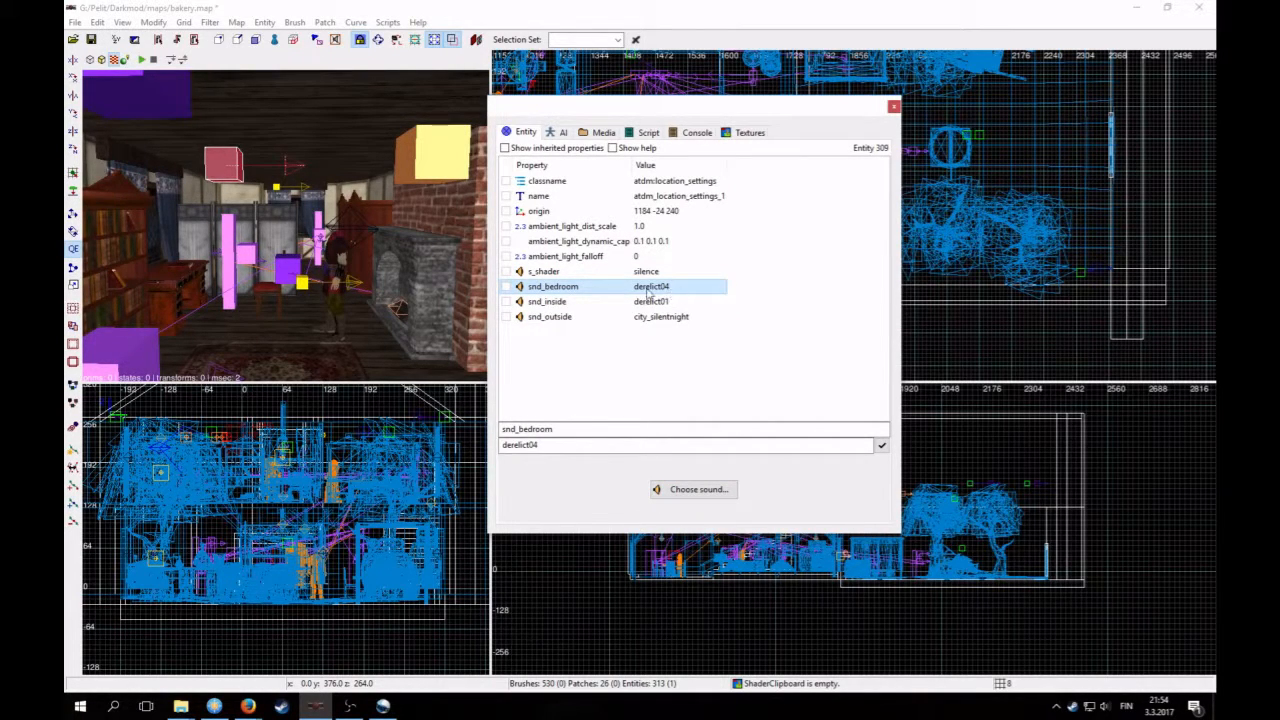
pyautogui.rightClick(450, 288)
pyautogui.rightClick(450, 288)
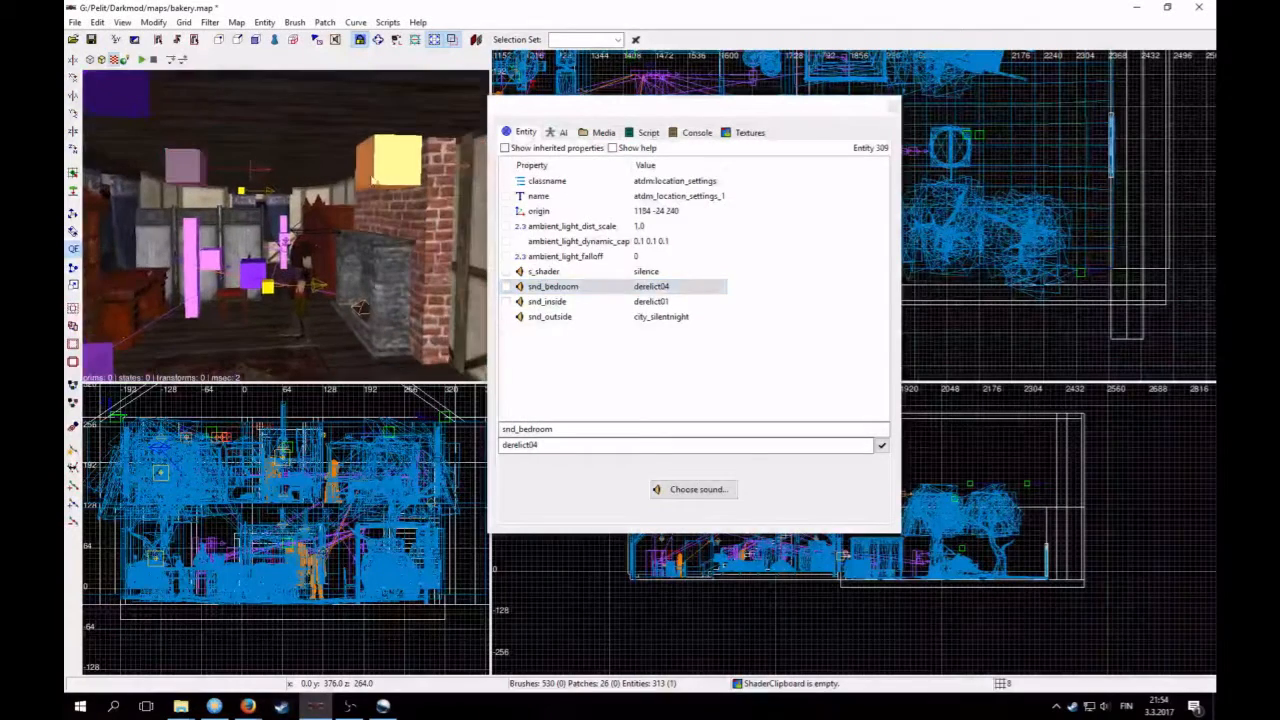
pyautogui.press('Escape')
pyautogui.keyDown('shift'); pyautogui.click(388, 174); pyautogui.keyUp('shift')
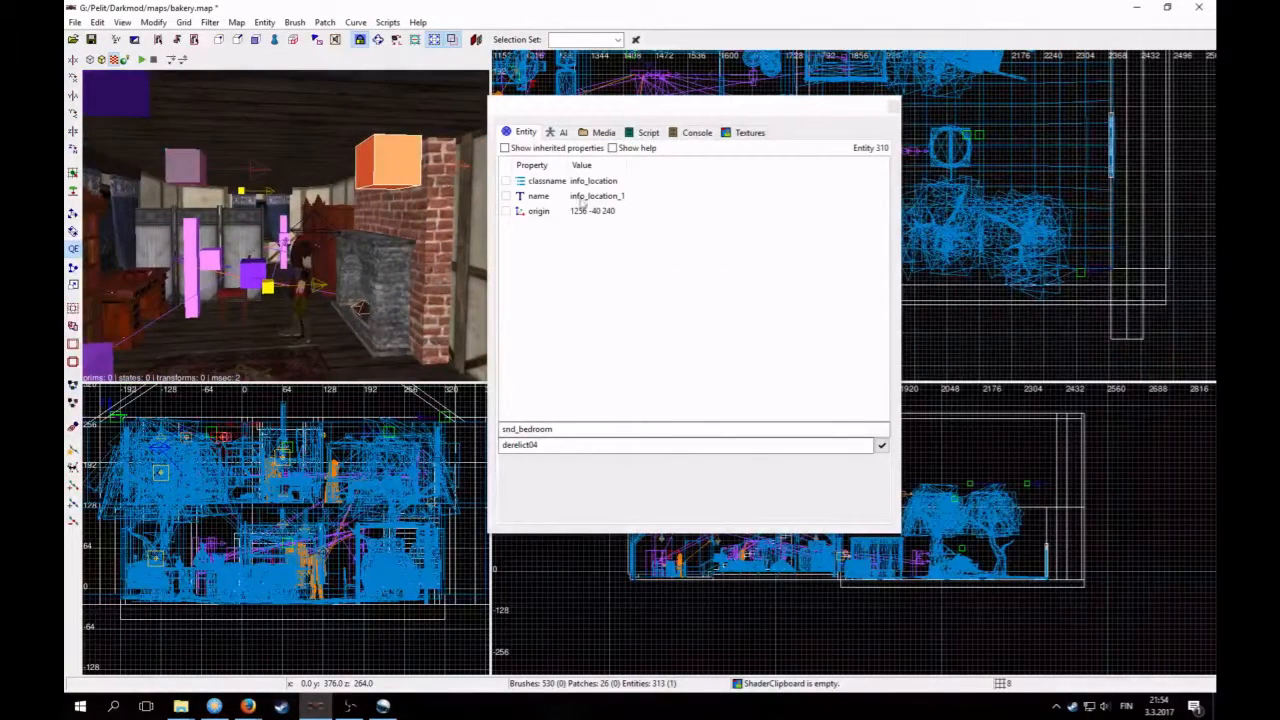
pyautogui.doubleClick(571, 429)
pyautogui.press('Escape')
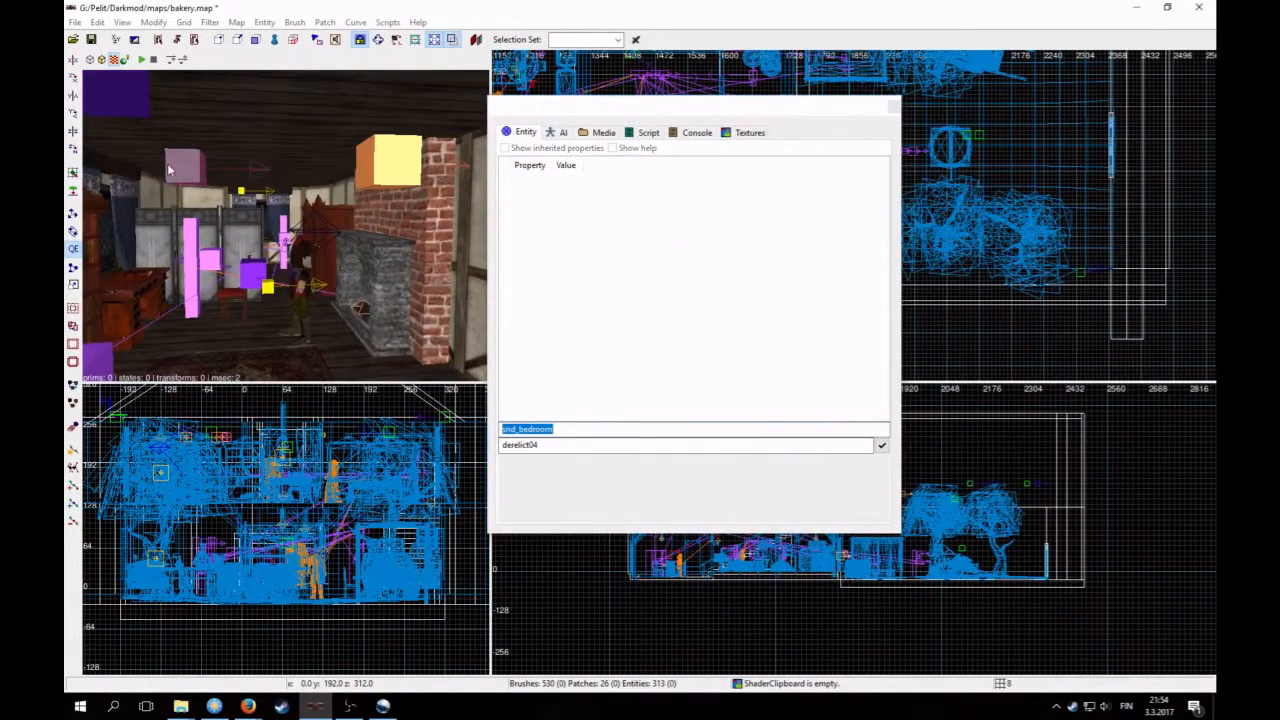
# Step: Copy the snd_bedroom property name from the location settings entity and set it as the ambient property of the bedroom's info_location entity
pyautogui.keyDown('shift'); pyautogui.click(186, 167); pyautogui.keyUp('shift')
pyautogui.click(580, 287)
pyautogui.doubleClick(571, 429)
pyautogui.hotkey('ctrl', 'c')
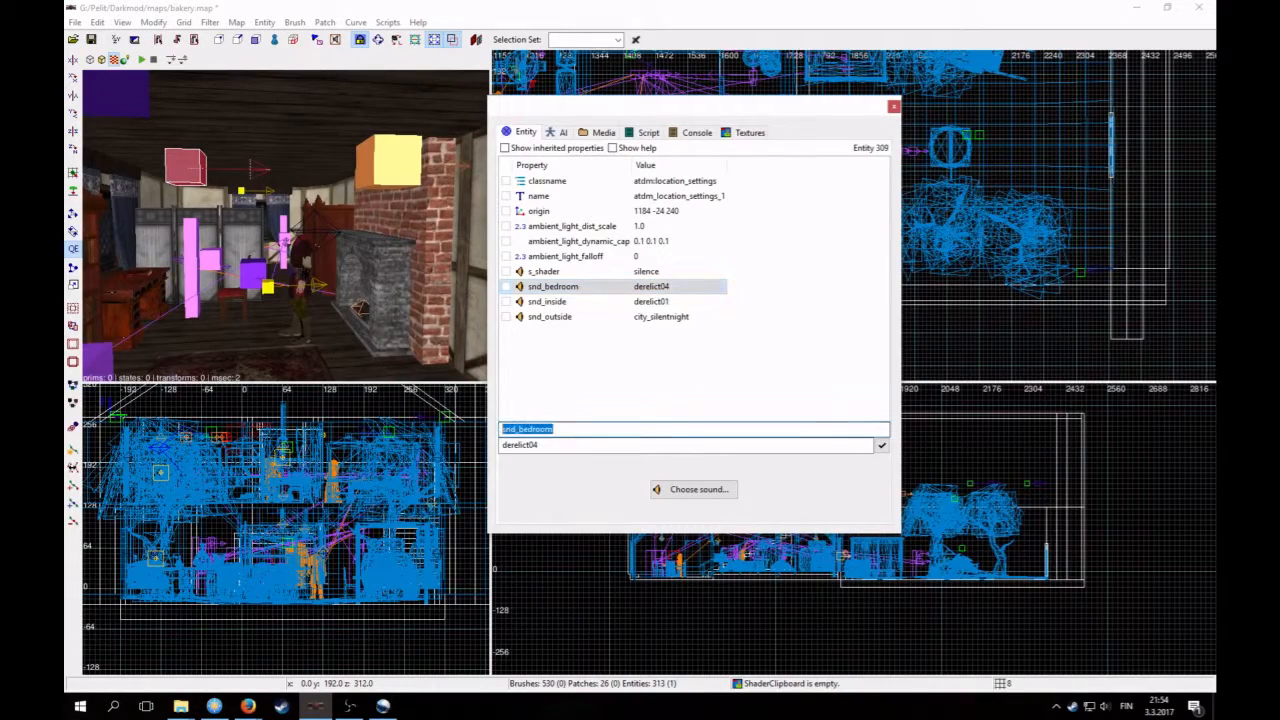
pyautogui.press('Escape')
pyautogui.keyDown('shift'); pyautogui.click(390, 160); pyautogui.keyUp('shift')
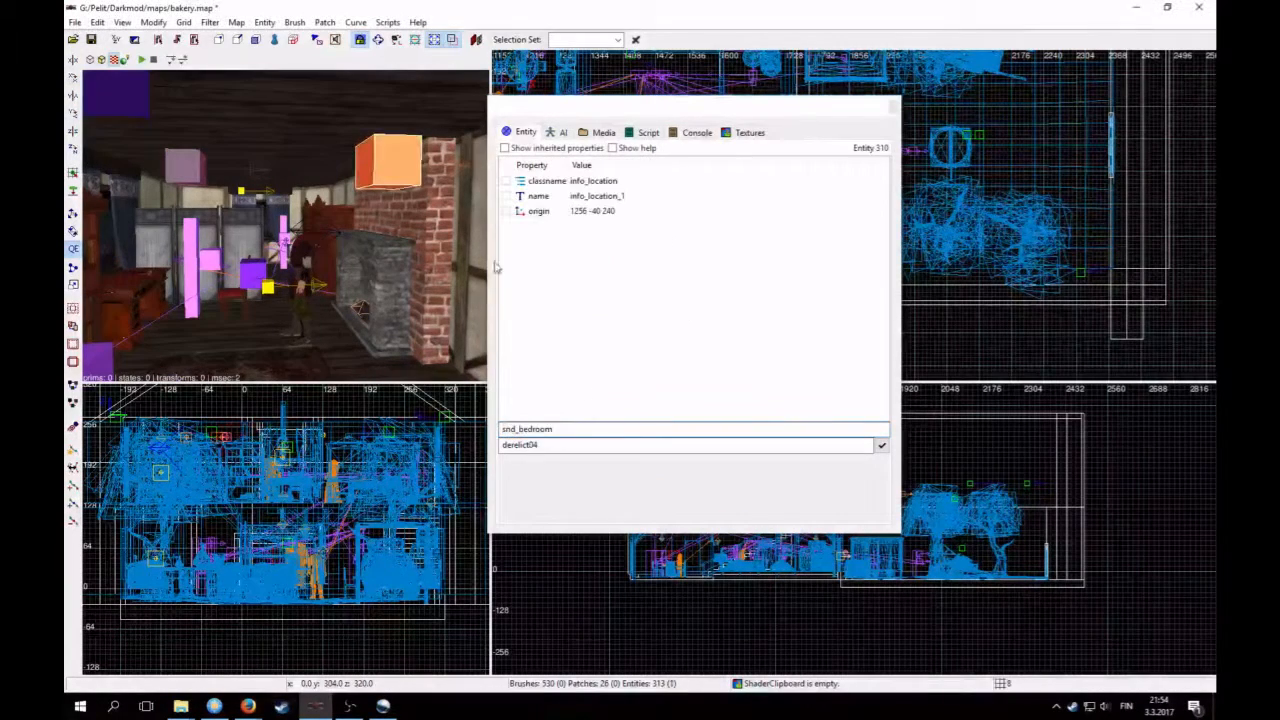
pyautogui.write('ambie')
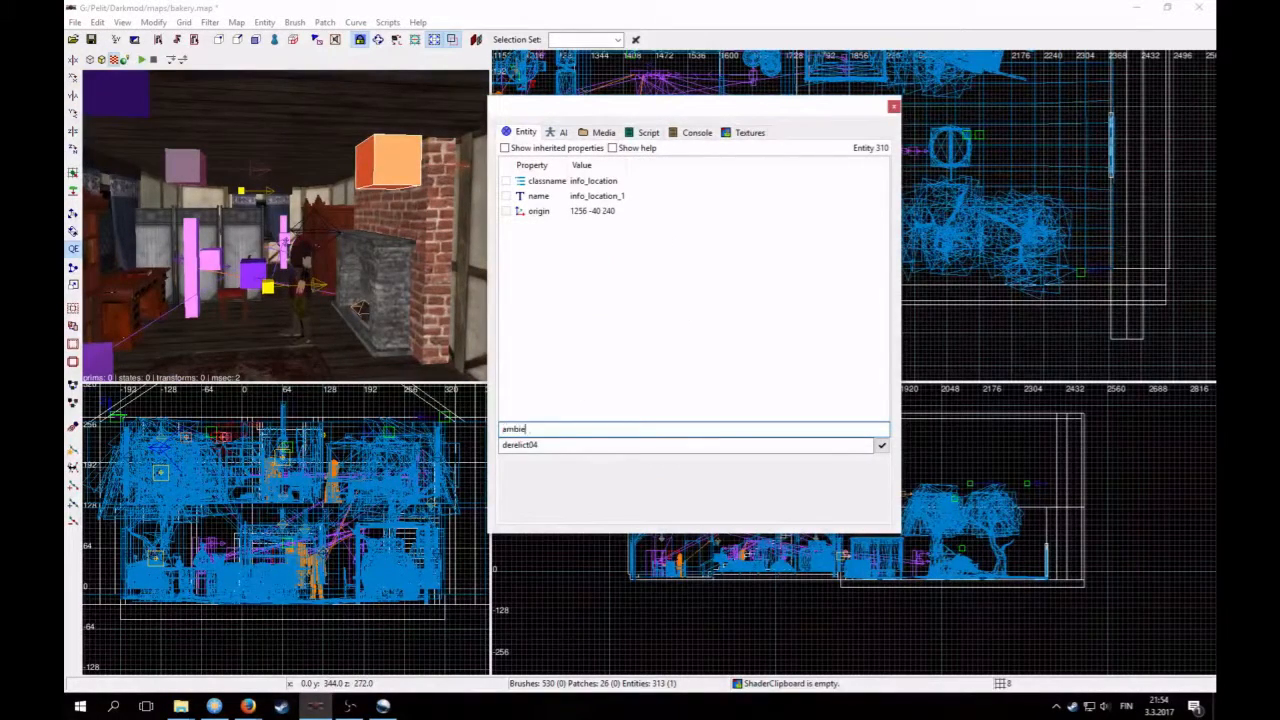
pyautogui.write('nt')
pyautogui.press('Tab')
pyautogui.hotkey('ctrl', 'v')
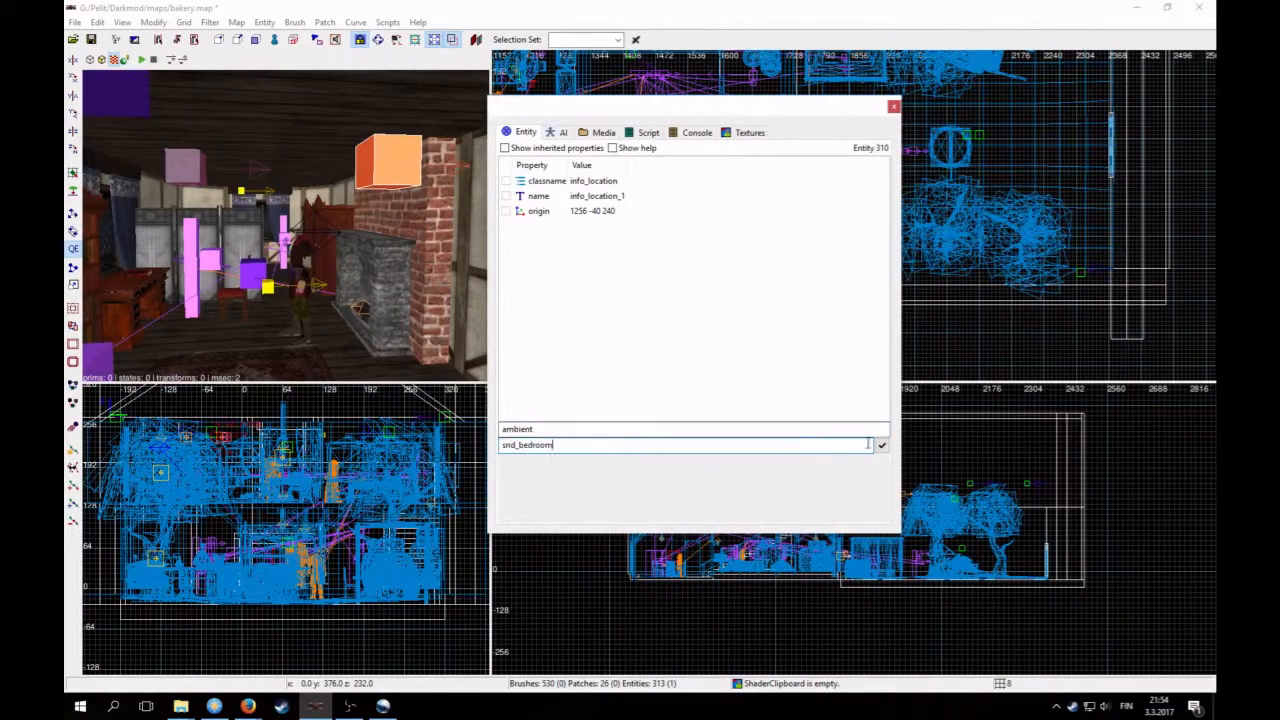
pyautogui.click(882, 446)
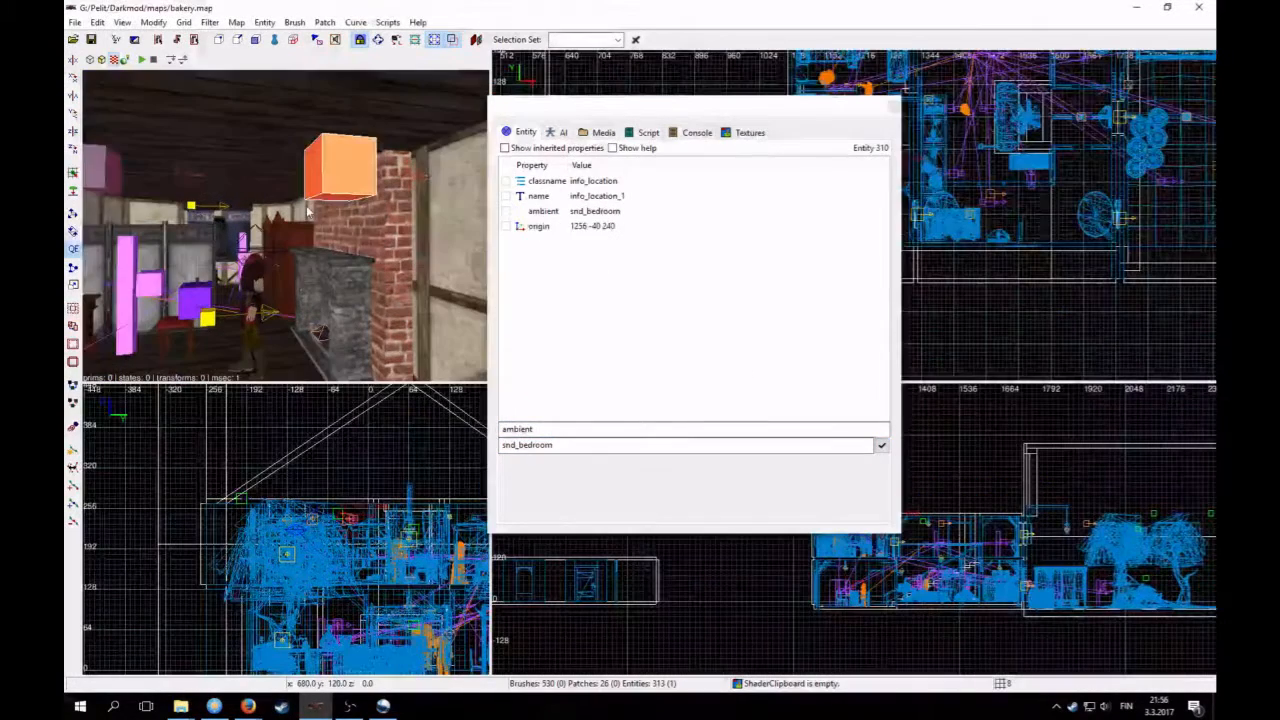
# Step: Compare the bedroom info_location's ambient property with the snd_bedroom entry in the location settings entity
pyautogui.rightClick(359, 211)
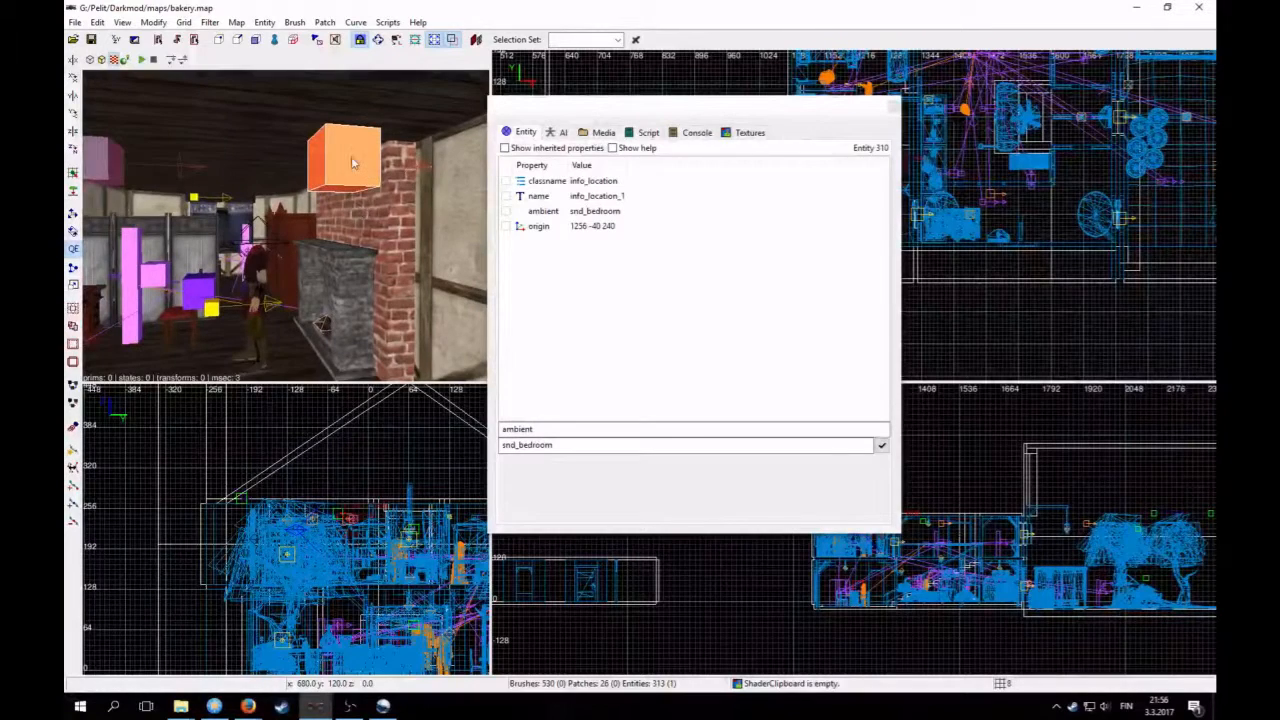
pyautogui.click(542, 214)
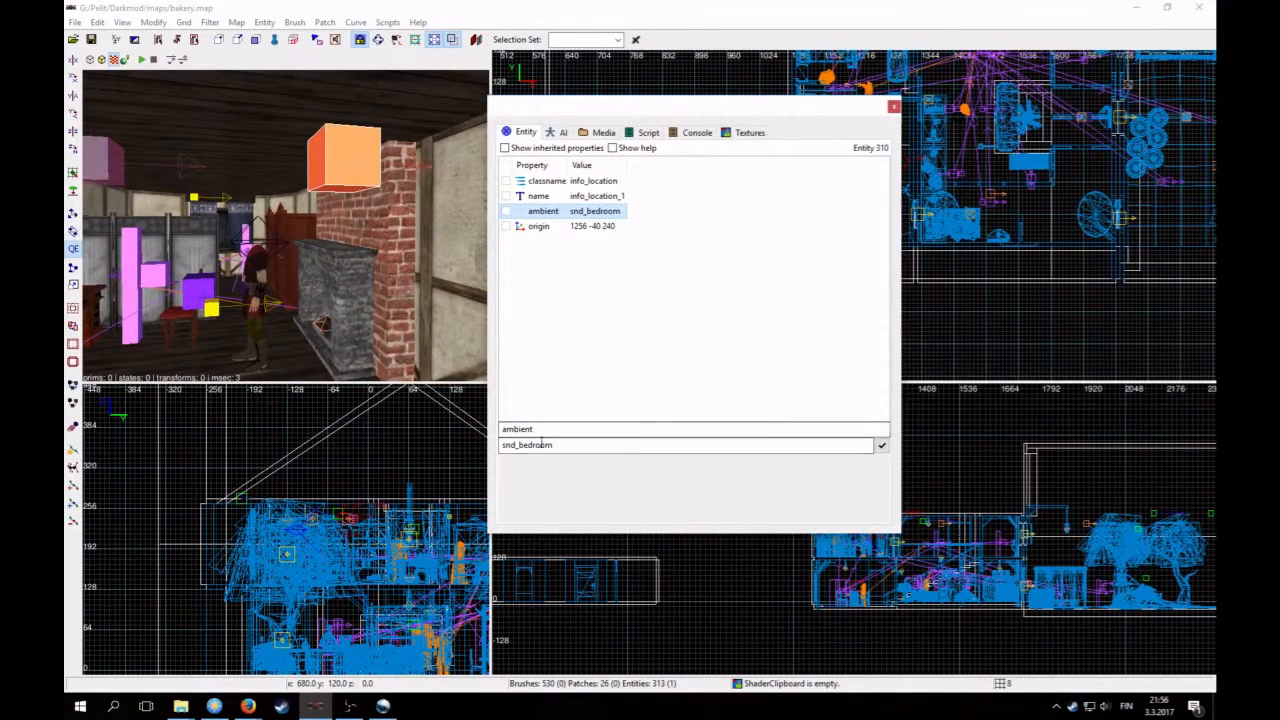
pyautogui.press('Escape')
pyautogui.keyDown('shift'); pyautogui.click(117, 174); pyautogui.keyUp('shift')
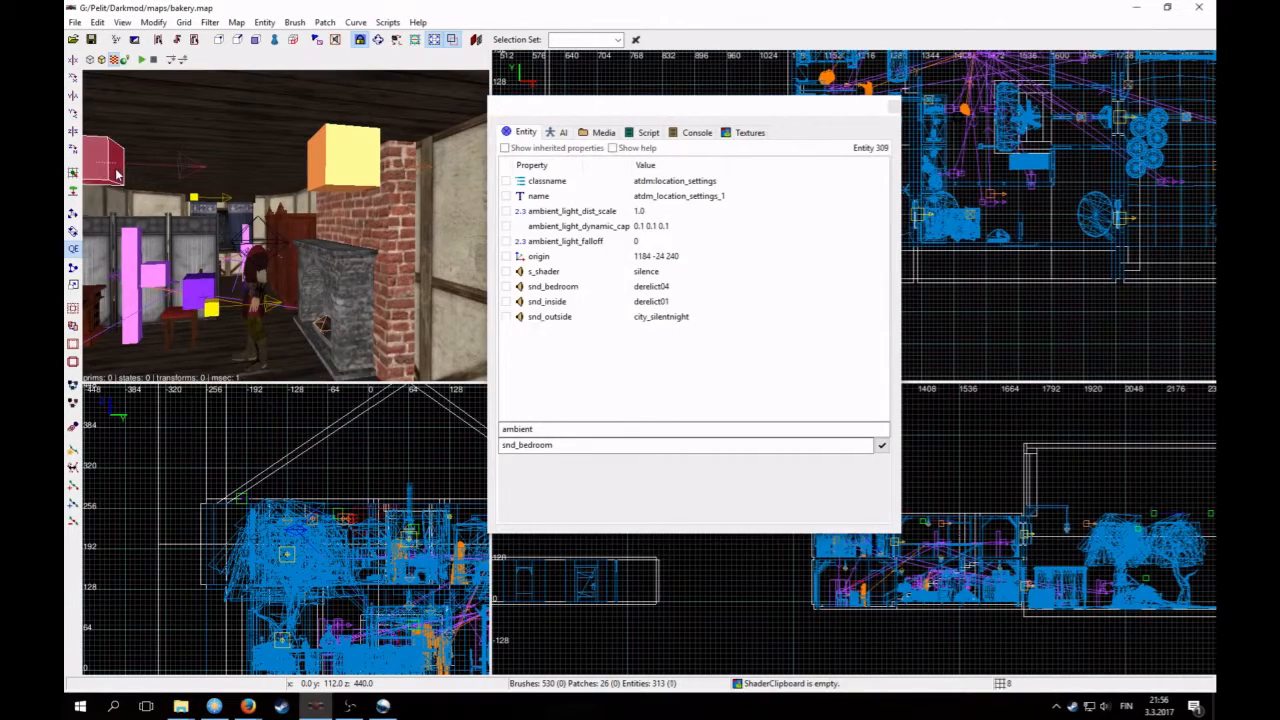
pyautogui.click(545, 287)
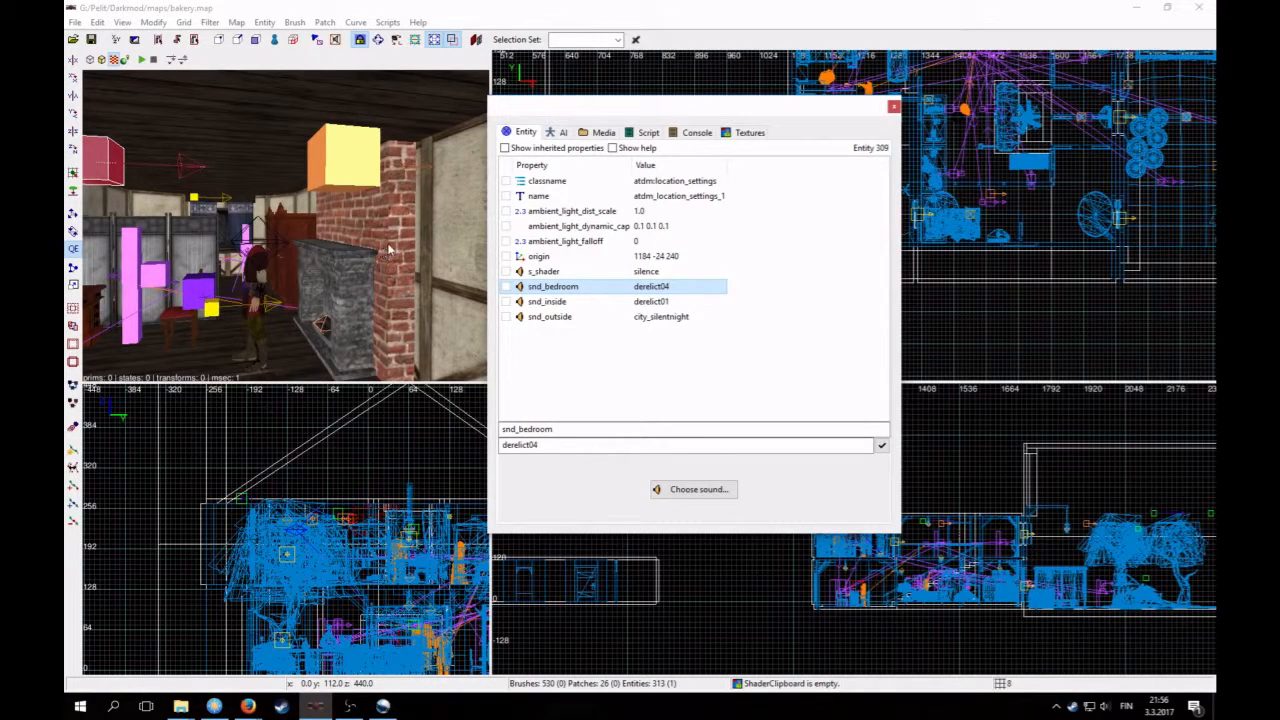
# Step: Add an ambient property with the value snd_inside to the info_location entity beyond the brick chimney
pyautogui.click(542, 301)
pyautogui.doubleClick(556, 428)
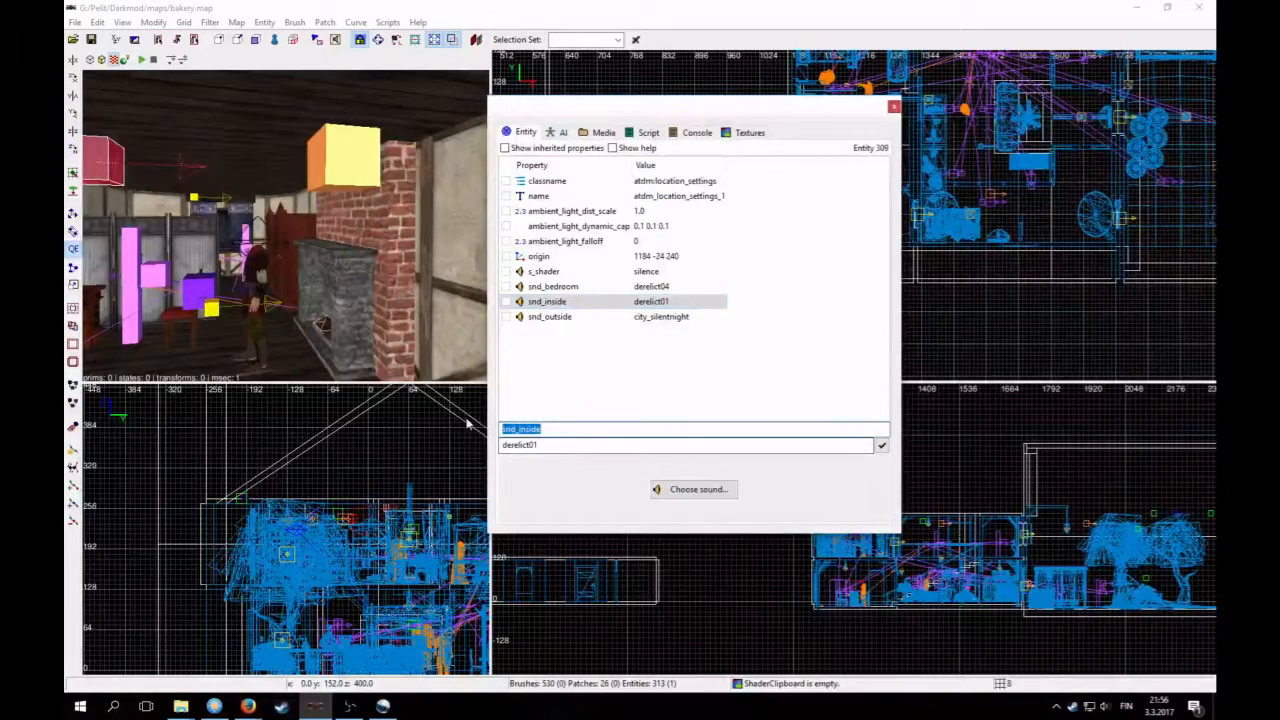
pyautogui.press('Escape')
pyautogui.rightClick(304, 275)
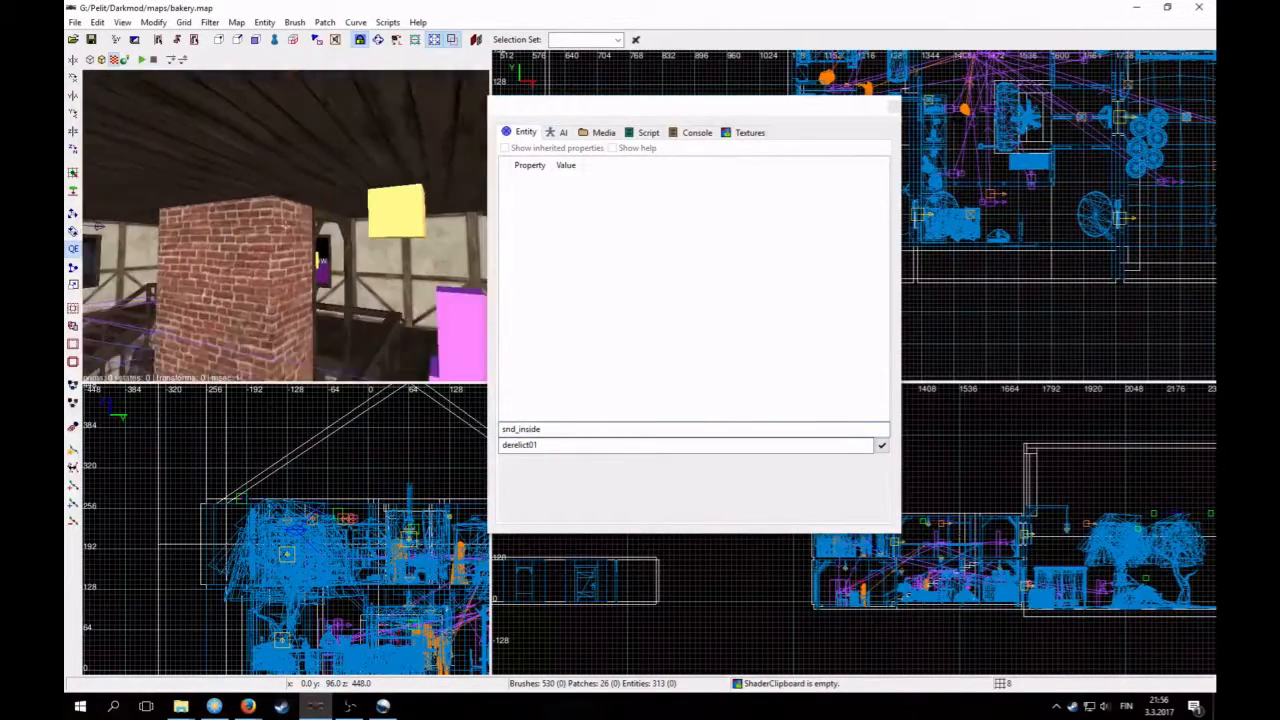
pyautogui.rightClick(304, 275)
pyautogui.keyDown('shift'); pyautogui.click(342, 238); pyautogui.keyUp('shift')
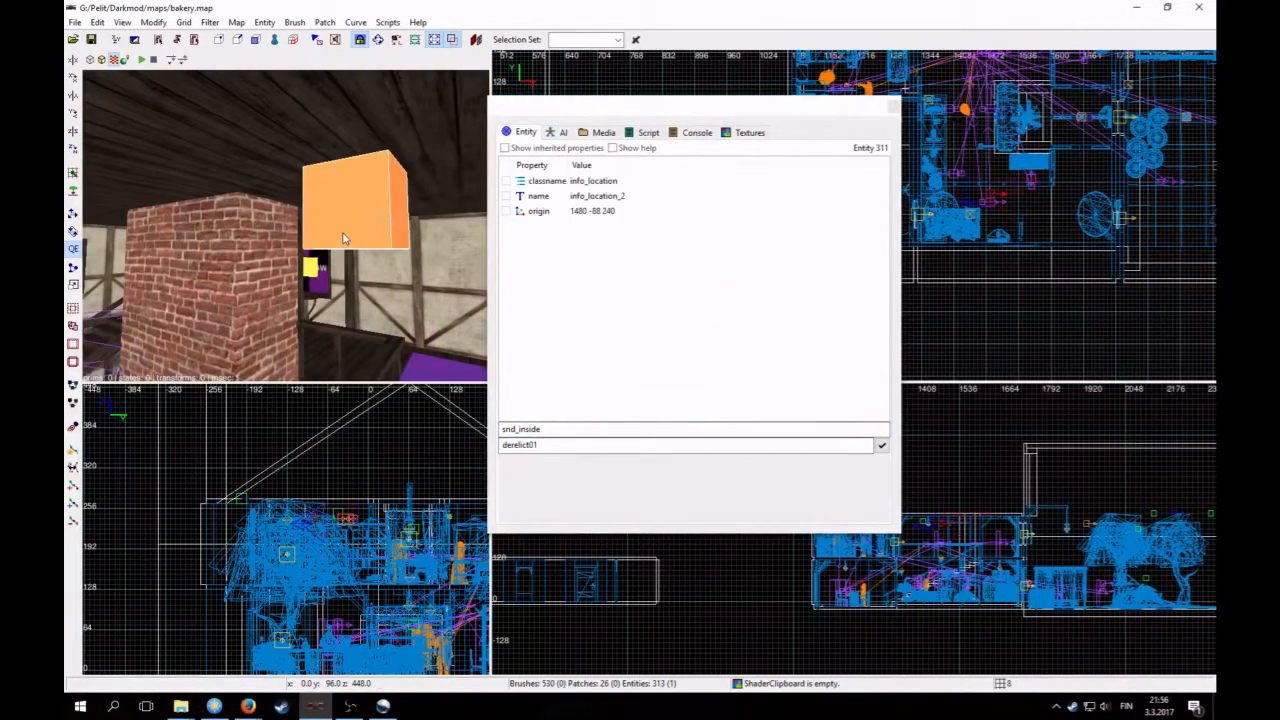
pyautogui.click(560, 428)
pyautogui.write('ambient')
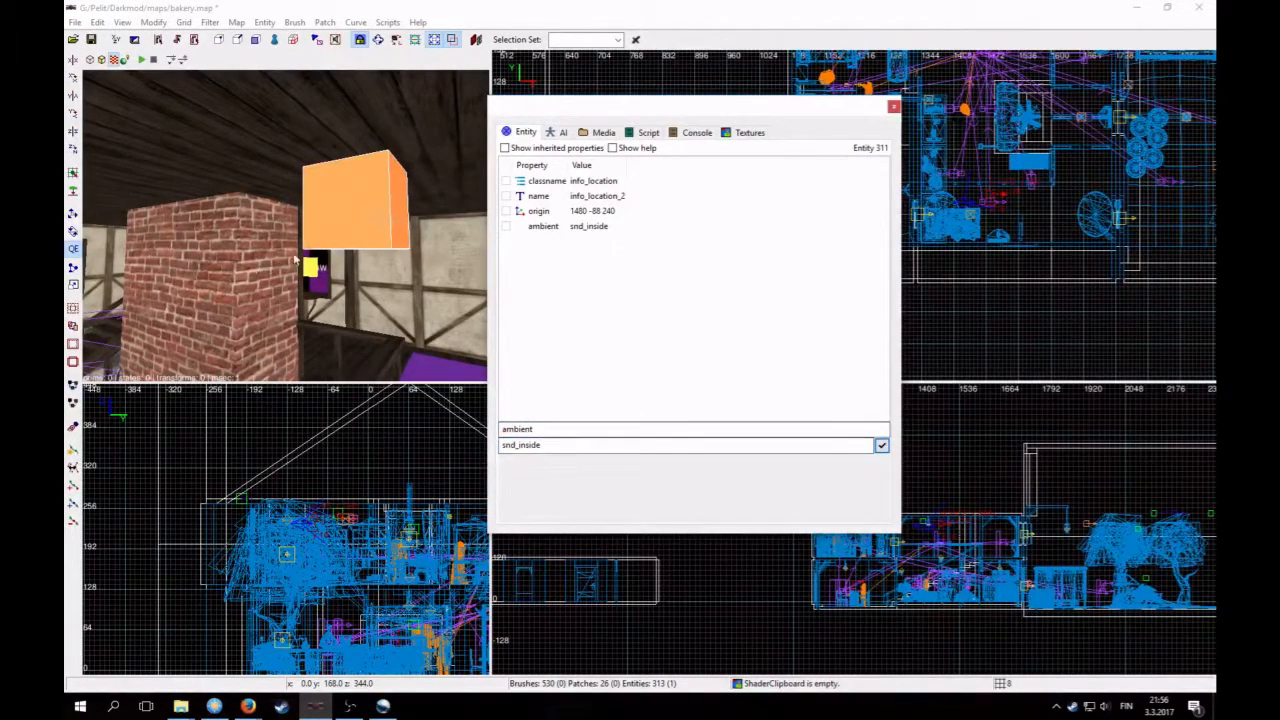
pyautogui.rightClick(337, 256)
pyautogui.press('Escape')
# Step: Check the snd_outside entry in the location settings and add an ambient property with value snd_outside to the outdoor info_location entity
pyautogui.rightClick(337, 256)
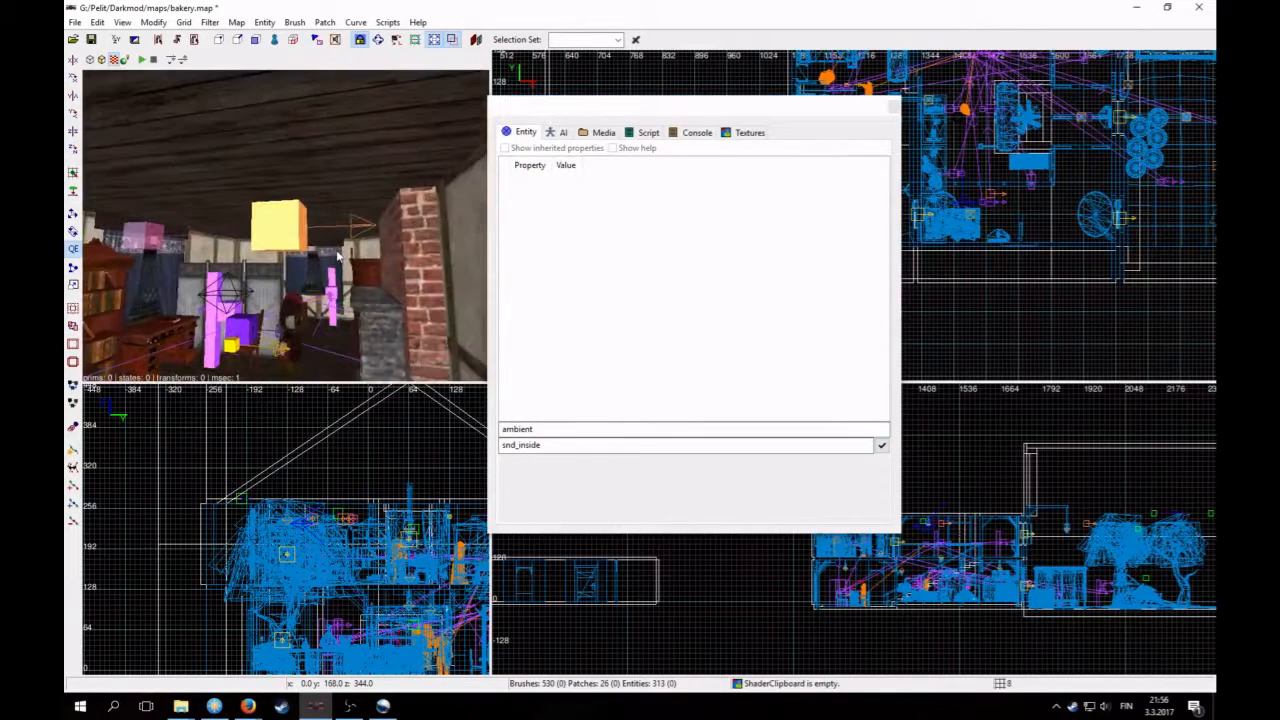
pyautogui.keyDown('shift'); pyautogui.click(145, 237); pyautogui.keyUp('shift')
pyautogui.click(556, 317)
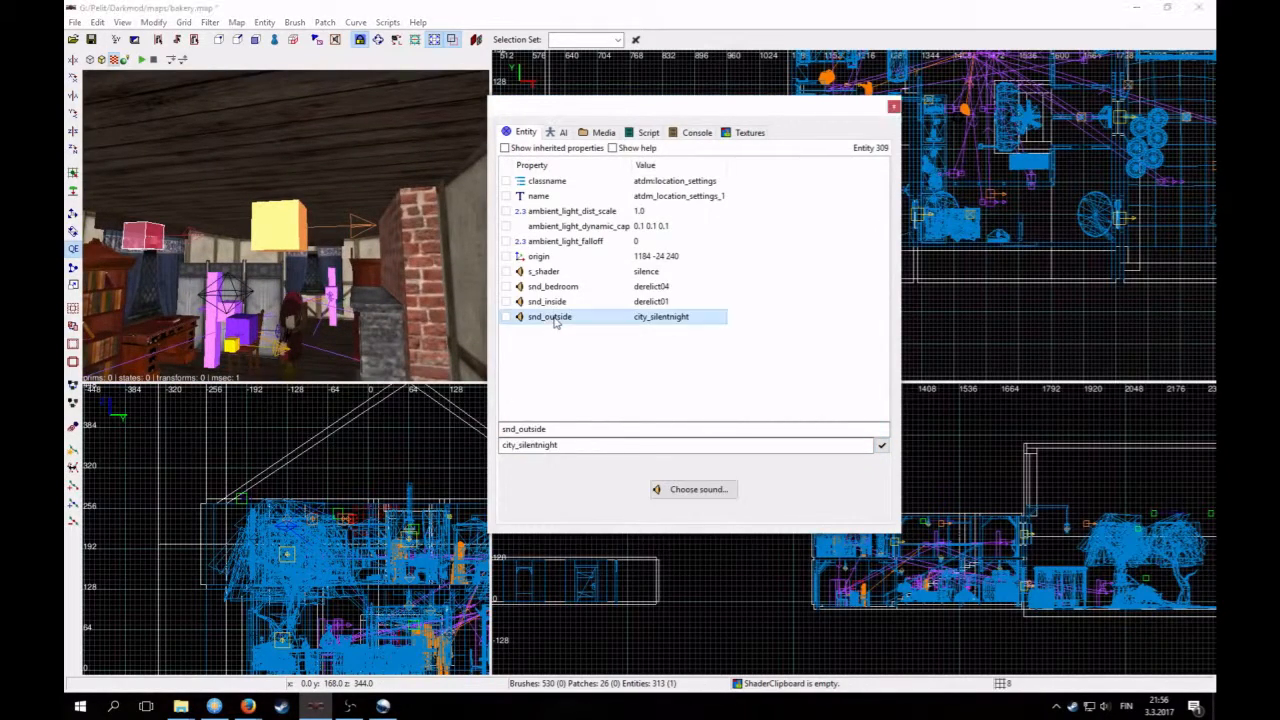
pyautogui.press('Escape')
pyautogui.rightClick(394, 367)
pyautogui.scroll(10, 285, 225)
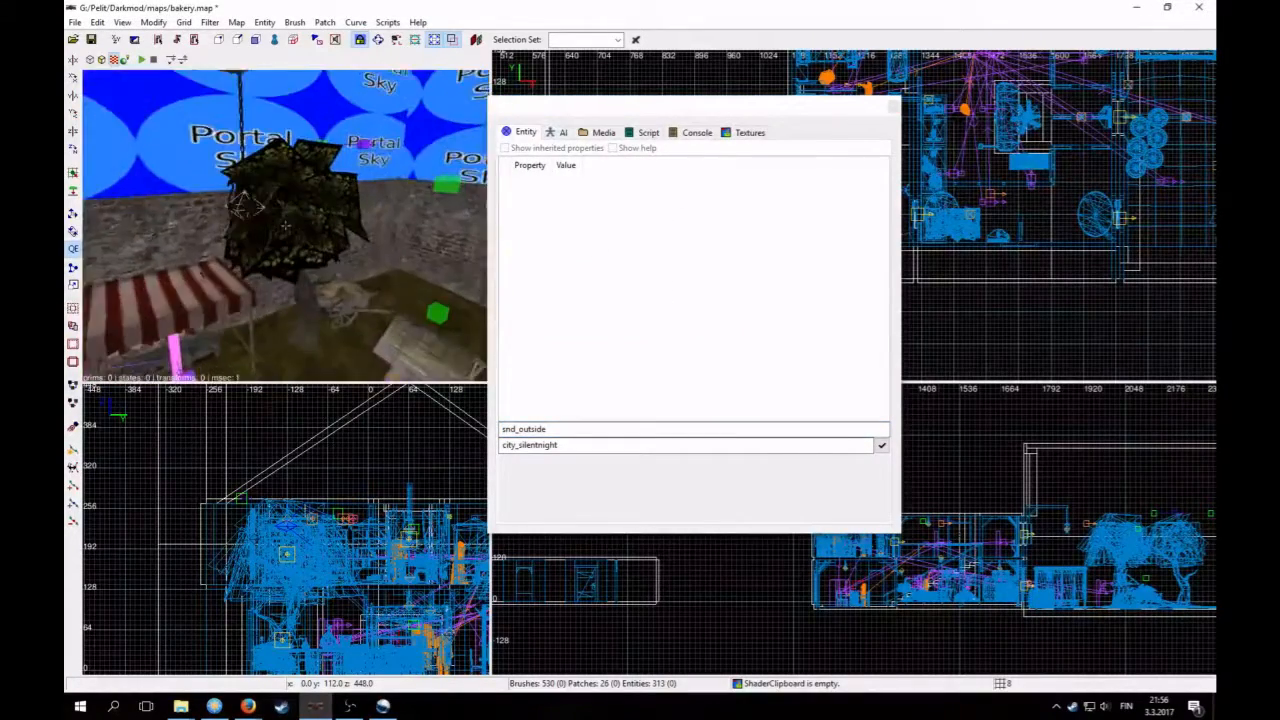
pyautogui.scroll(6, 285, 225)
pyautogui.rightClick(285, 225)
pyautogui.keyDown('shift'); pyautogui.click(322, 222); pyautogui.keyUp('shift')
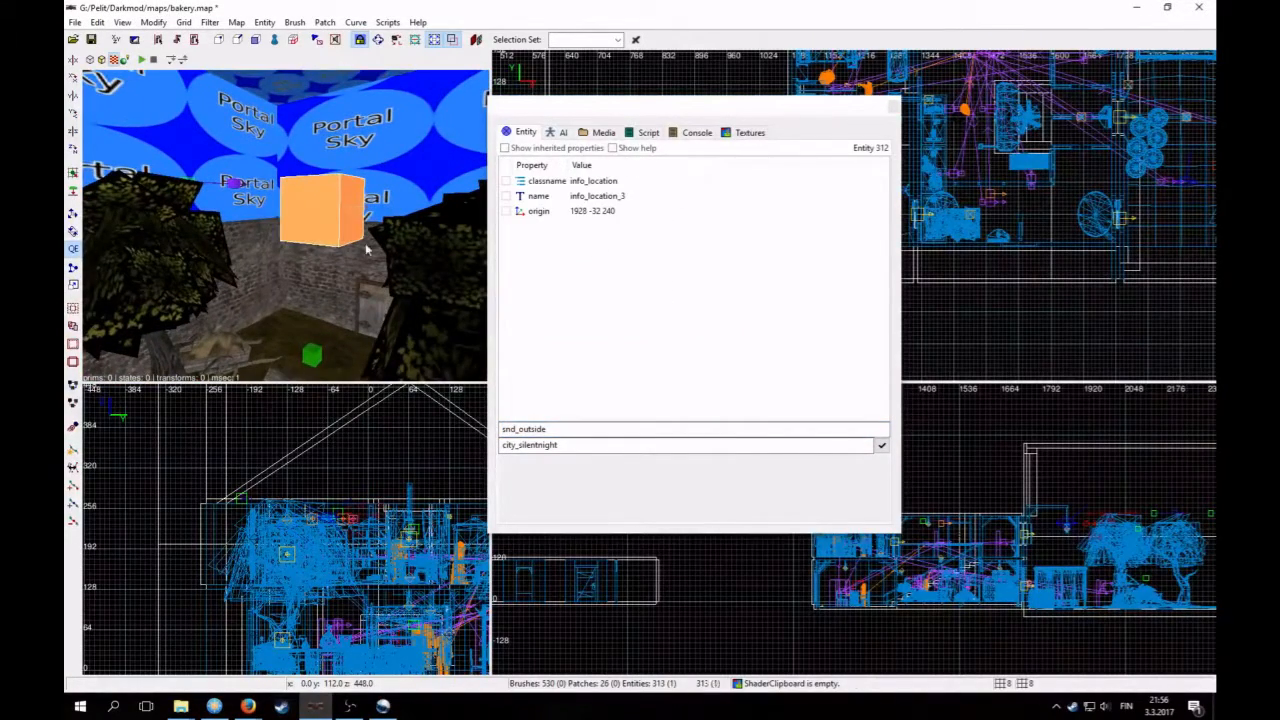
pyautogui.doubleClick(528, 428)
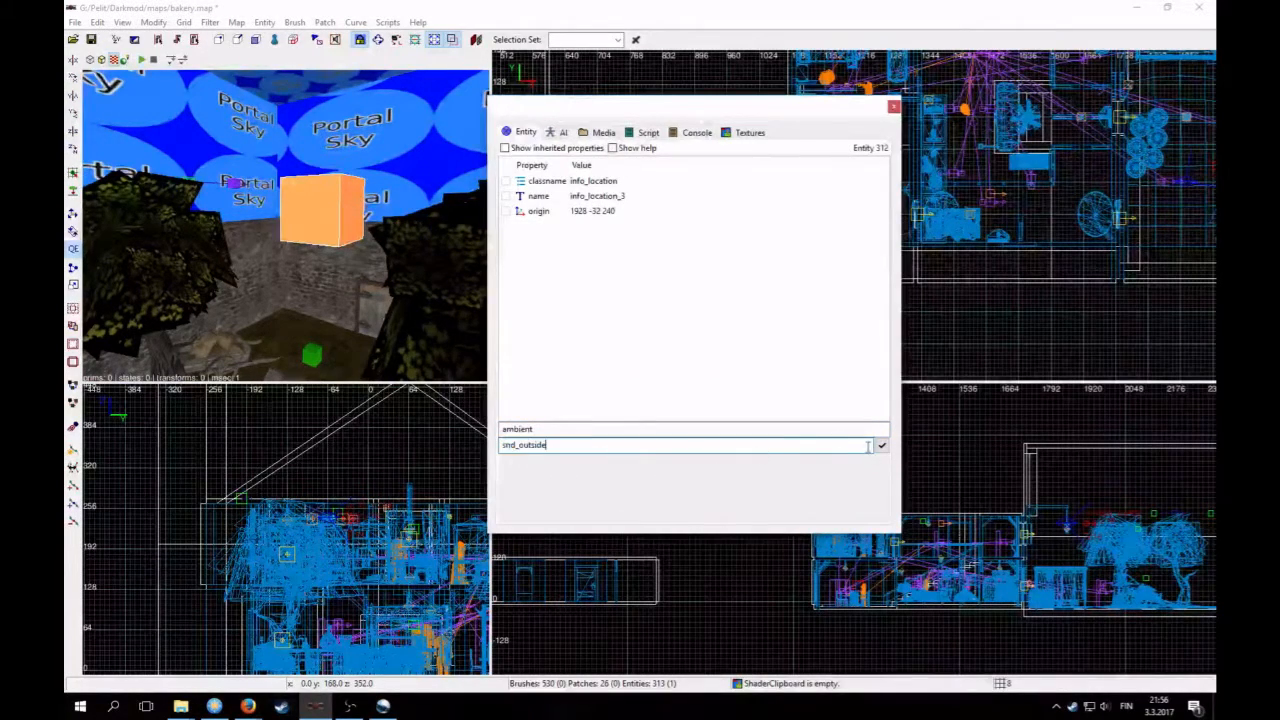
pyautogui.rightClick(296, 203)
pyautogui.press('Escape')
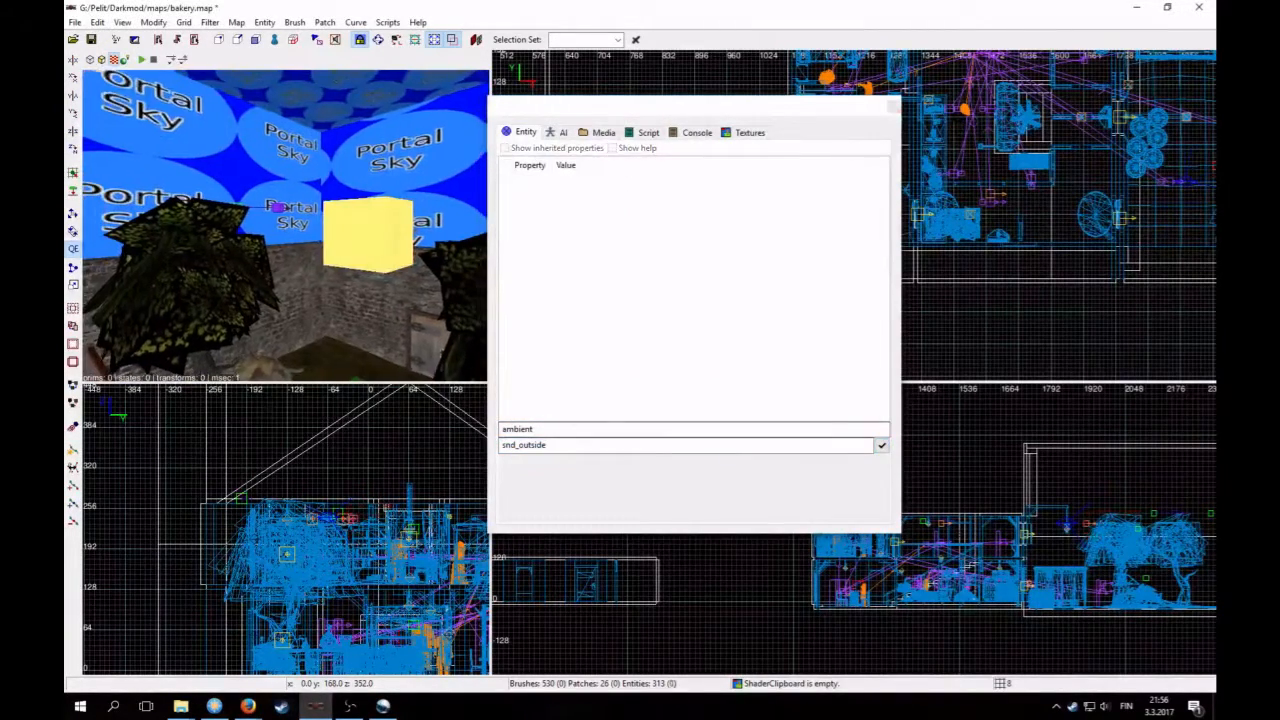
# Step: Save the bakery map
pyautogui.click(90, 40)
pyautogui.press('Right')
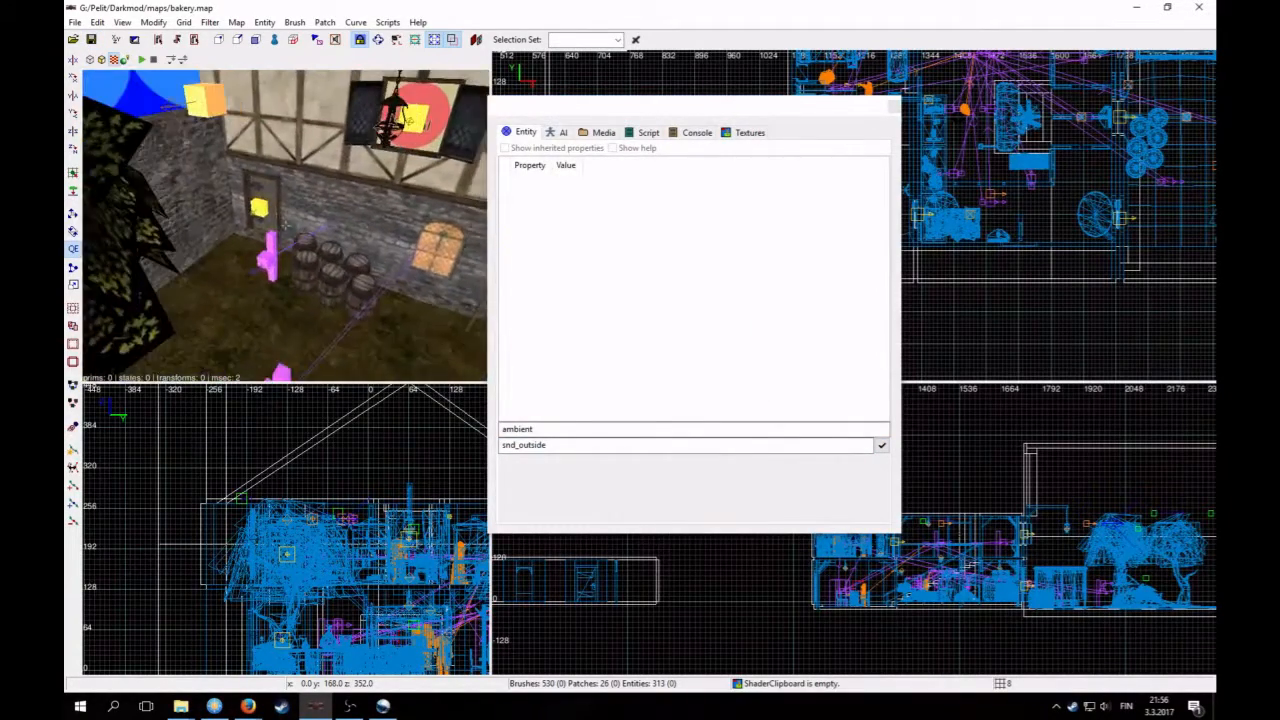
pyautogui.rightClick(234, 178)
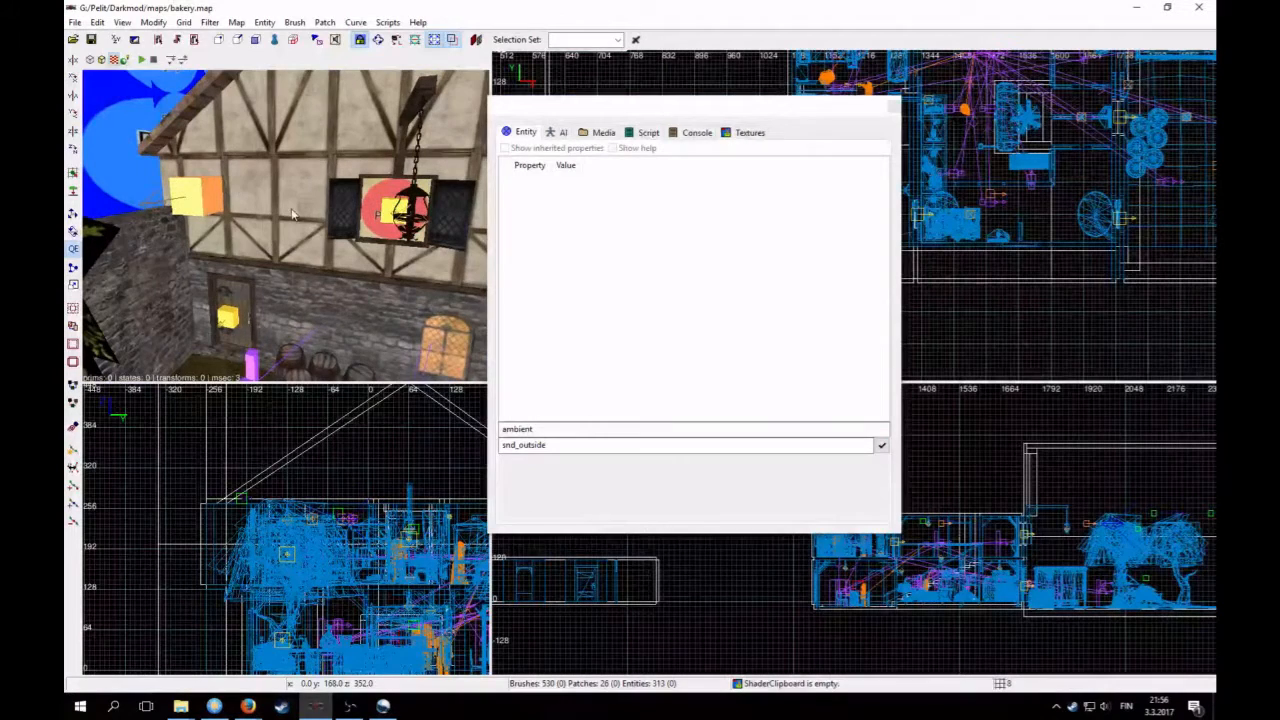
# Step: Switch to The Dark Mod, run the killmonsters console command and enter the bakery mission
pyautogui.click(351, 708)
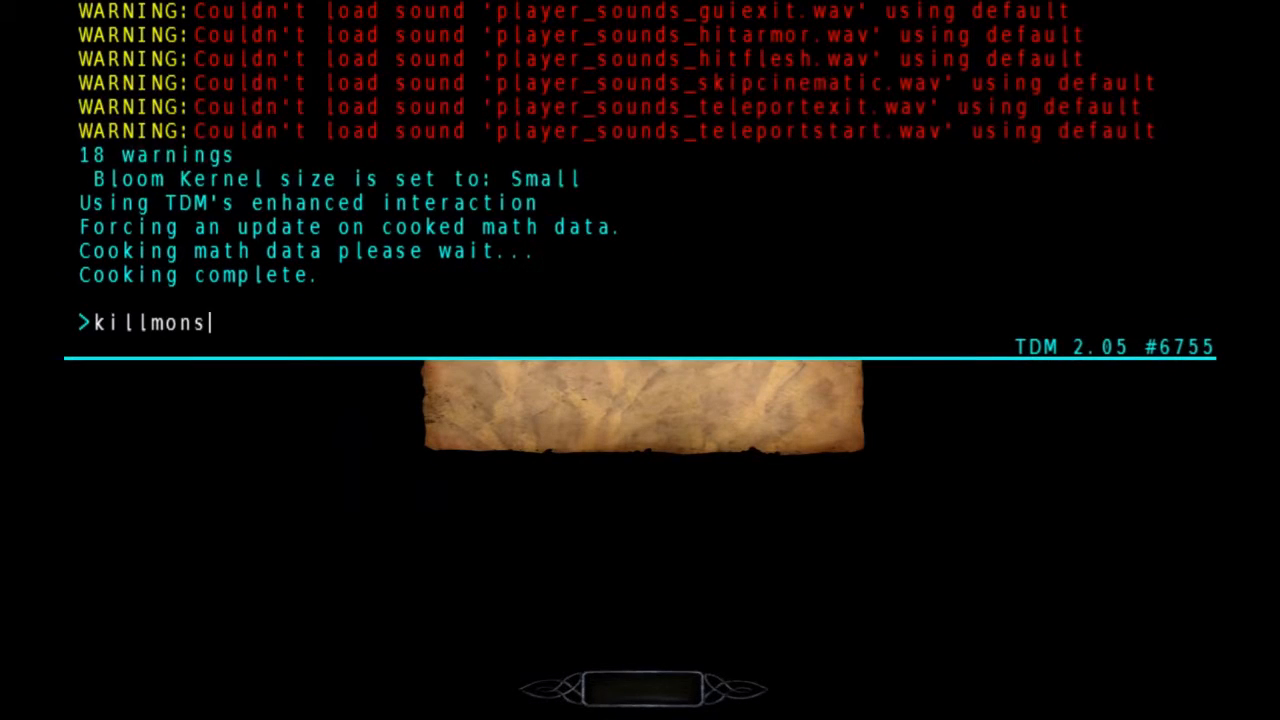
pyautogui.write('killmonsters')
pyautogui.press('Return')
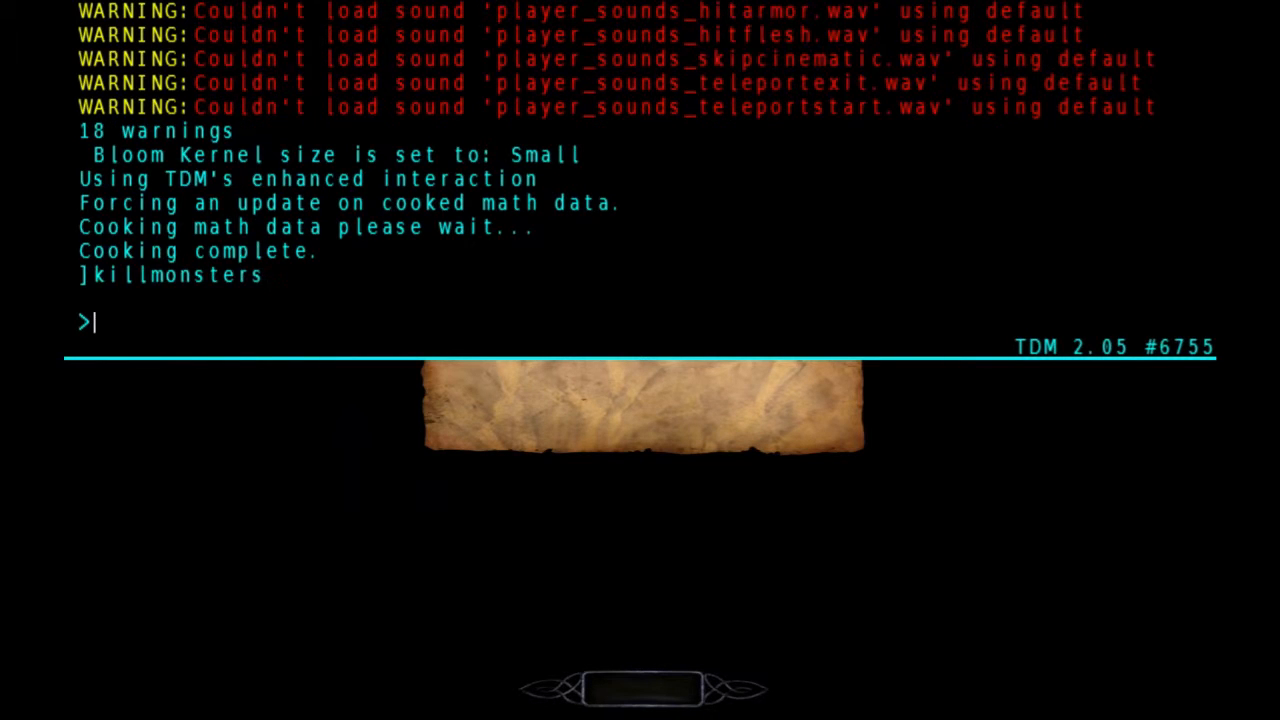
pyautogui.press('`')
pyautogui.click(640, 360)
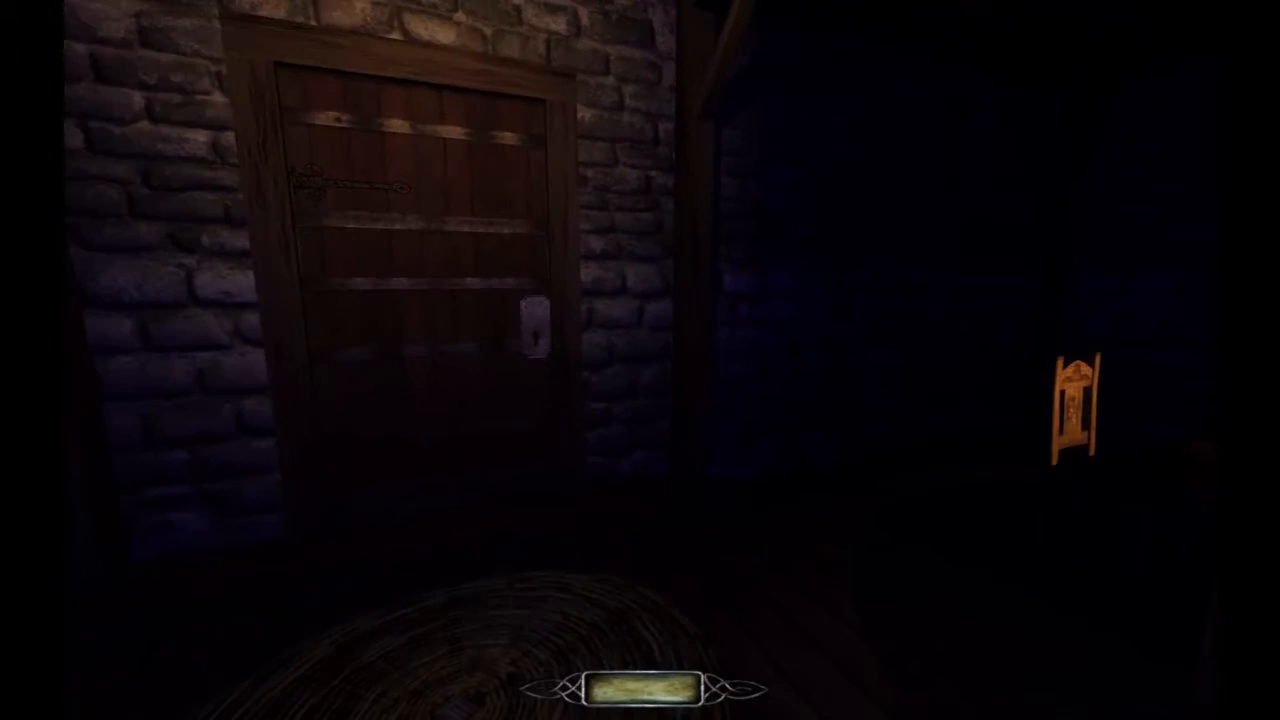
# Step: Walk through the bakery's ground floor to the exit to check the inside ambient sound
pyautogui.press('w')
pyautogui.press('w')
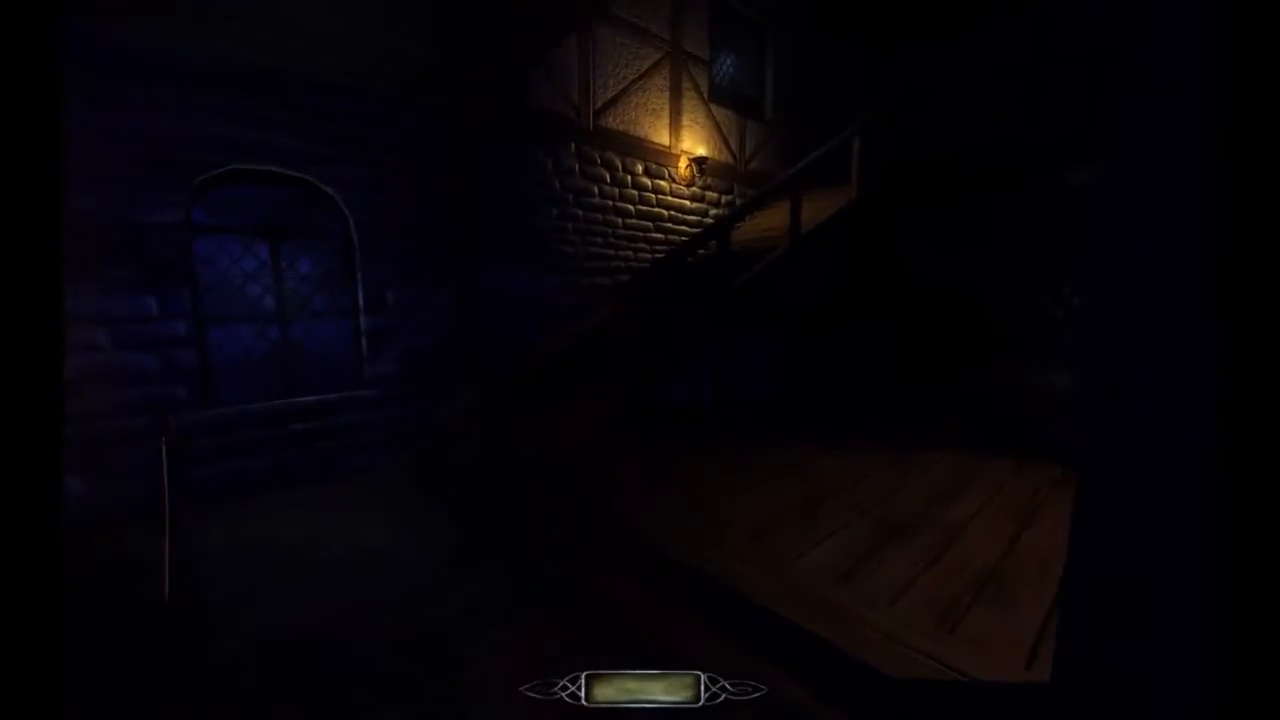
pyautogui.press('w')
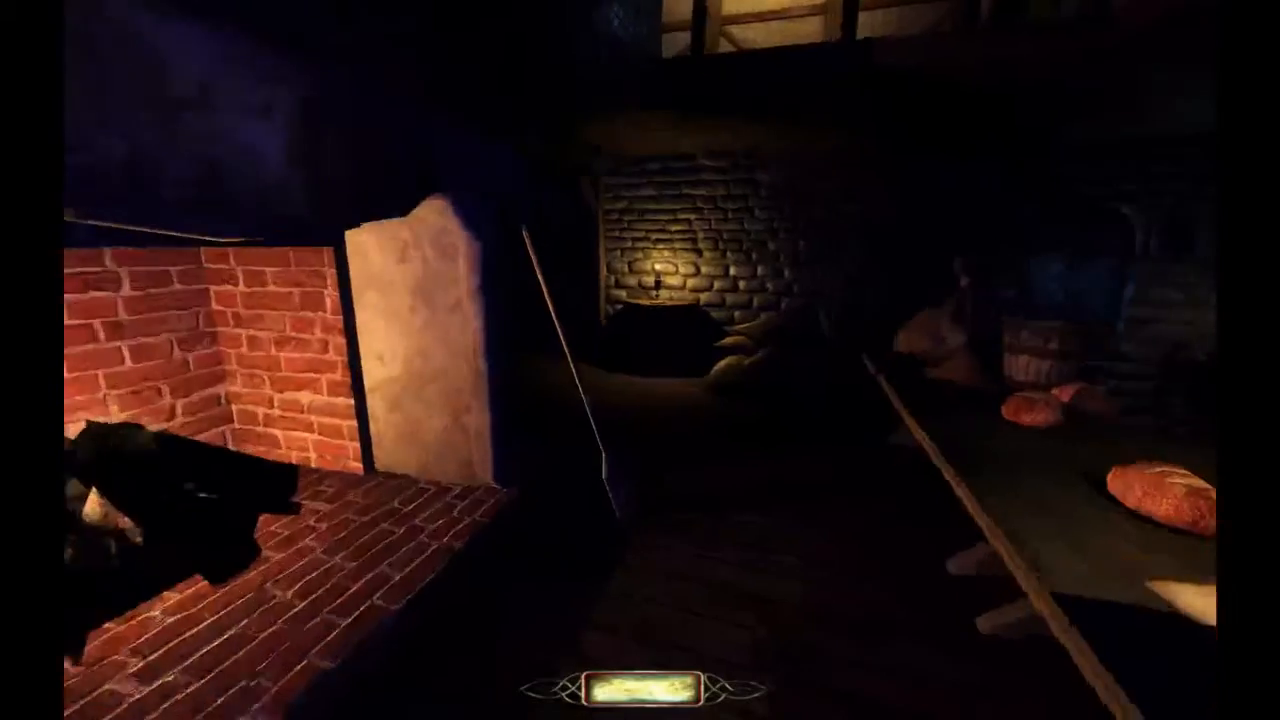
pyautogui.press('w')
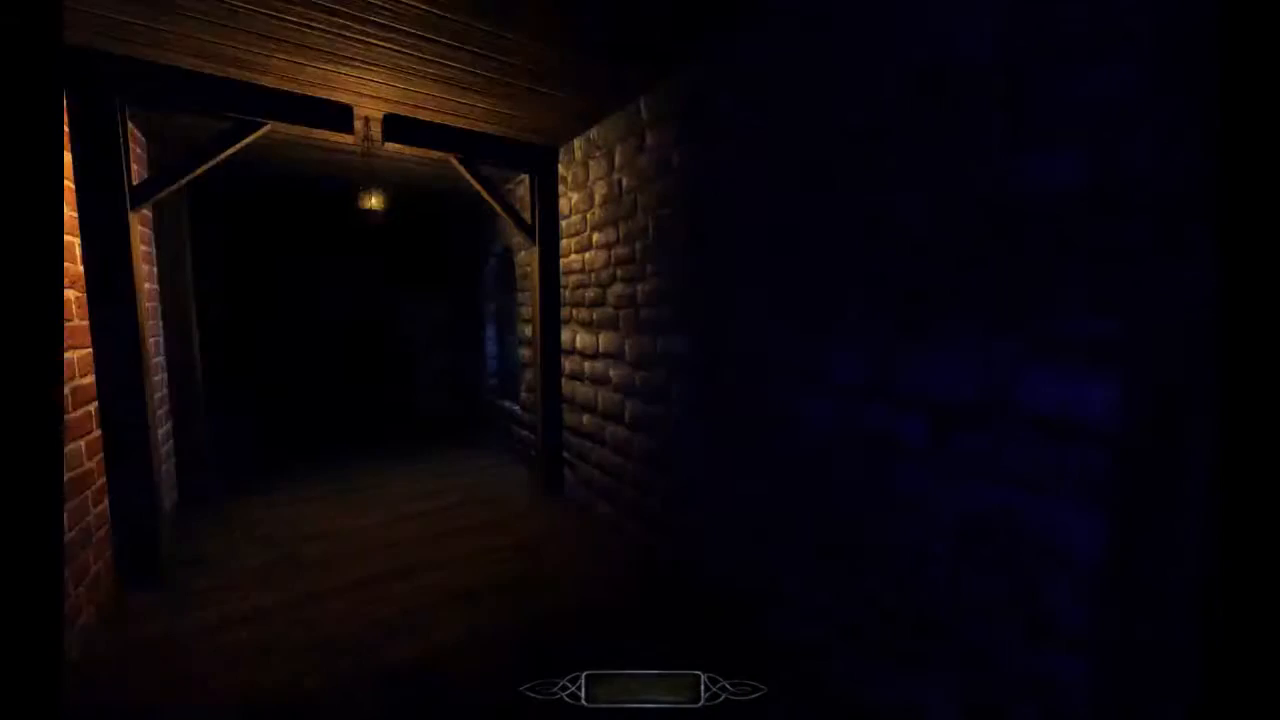
pyautogui.press('w')
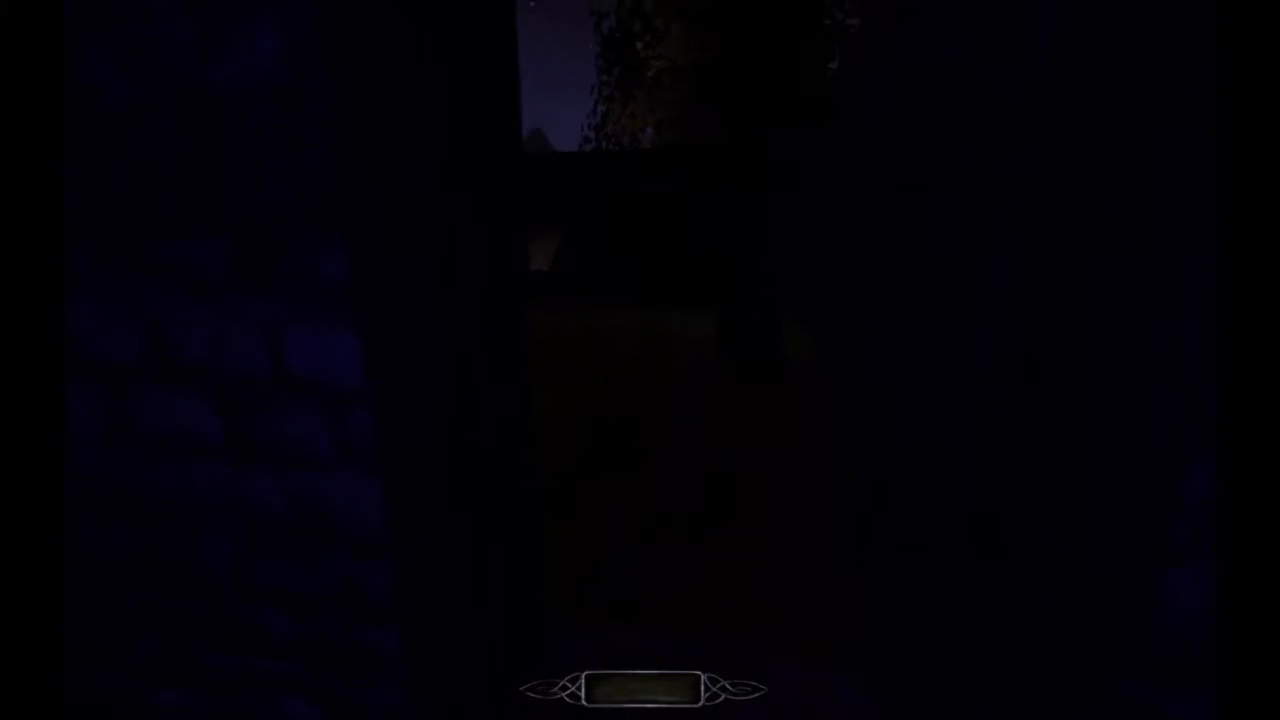
# Step: Walk around the yard past the market stalls and the well to check the outside ambient sound
pyautogui.press('w')
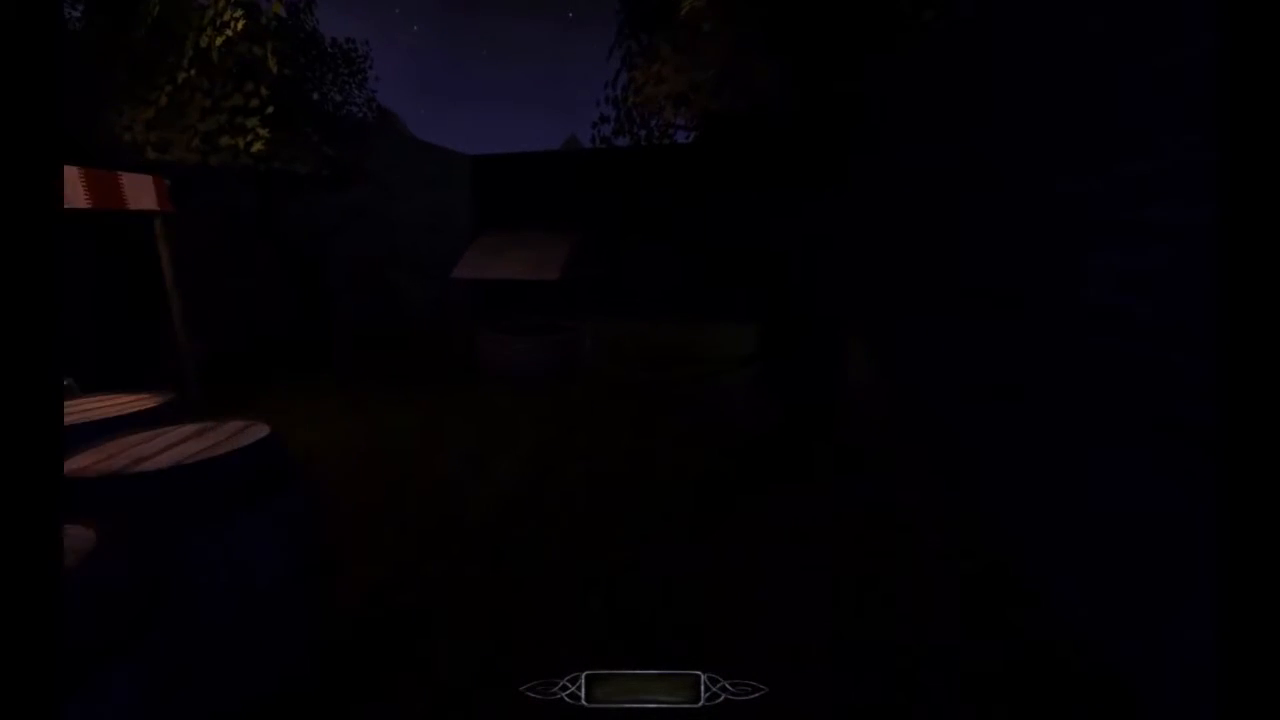
pyautogui.press('d')
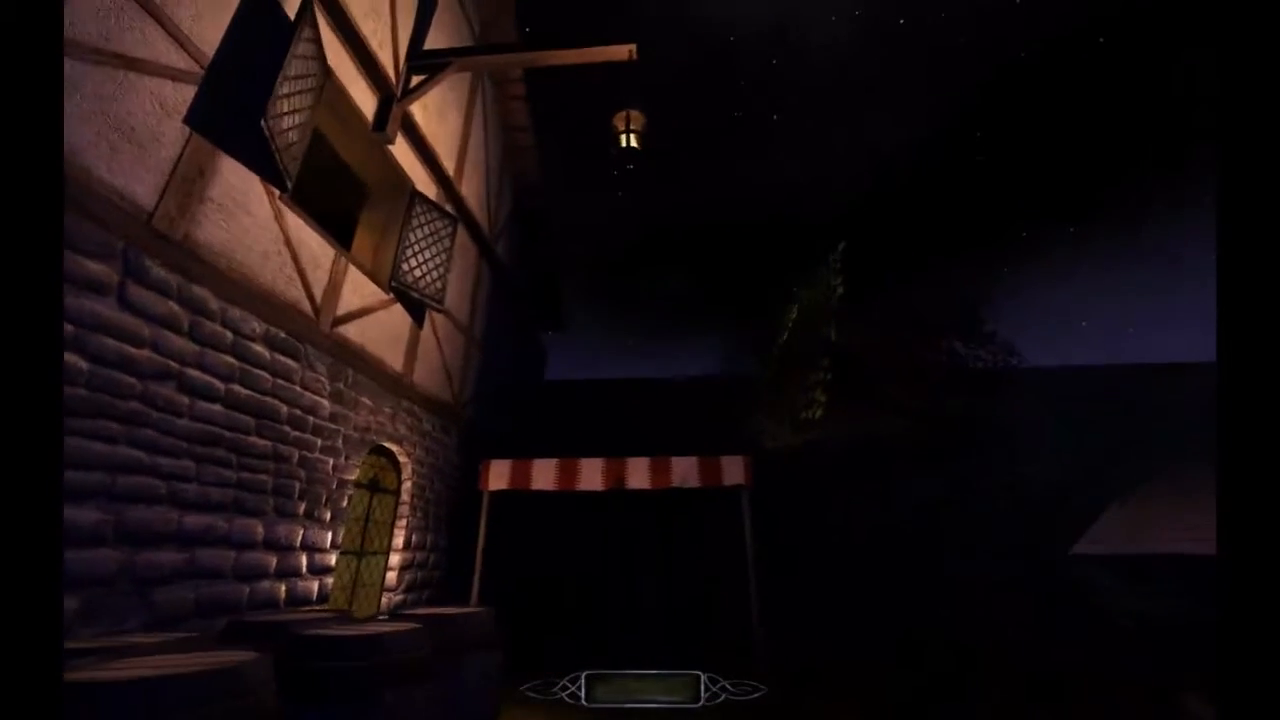
pyautogui.press('w')
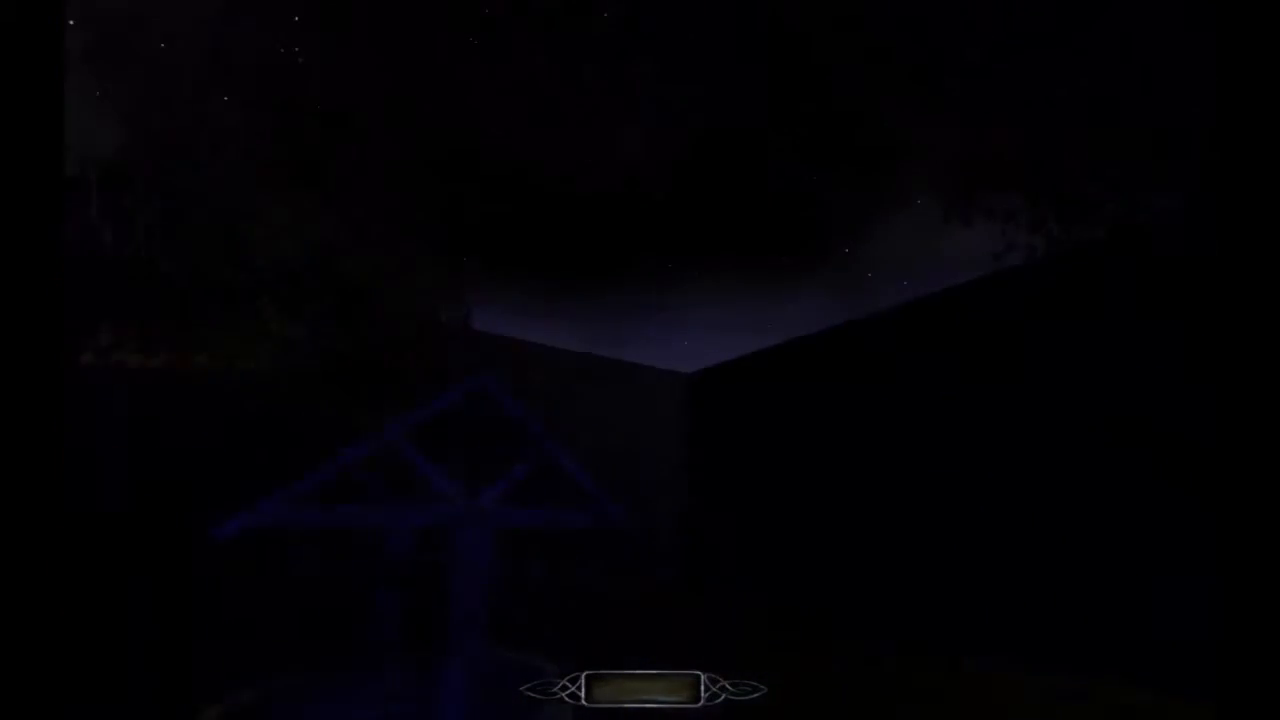
pyautogui.press('w')
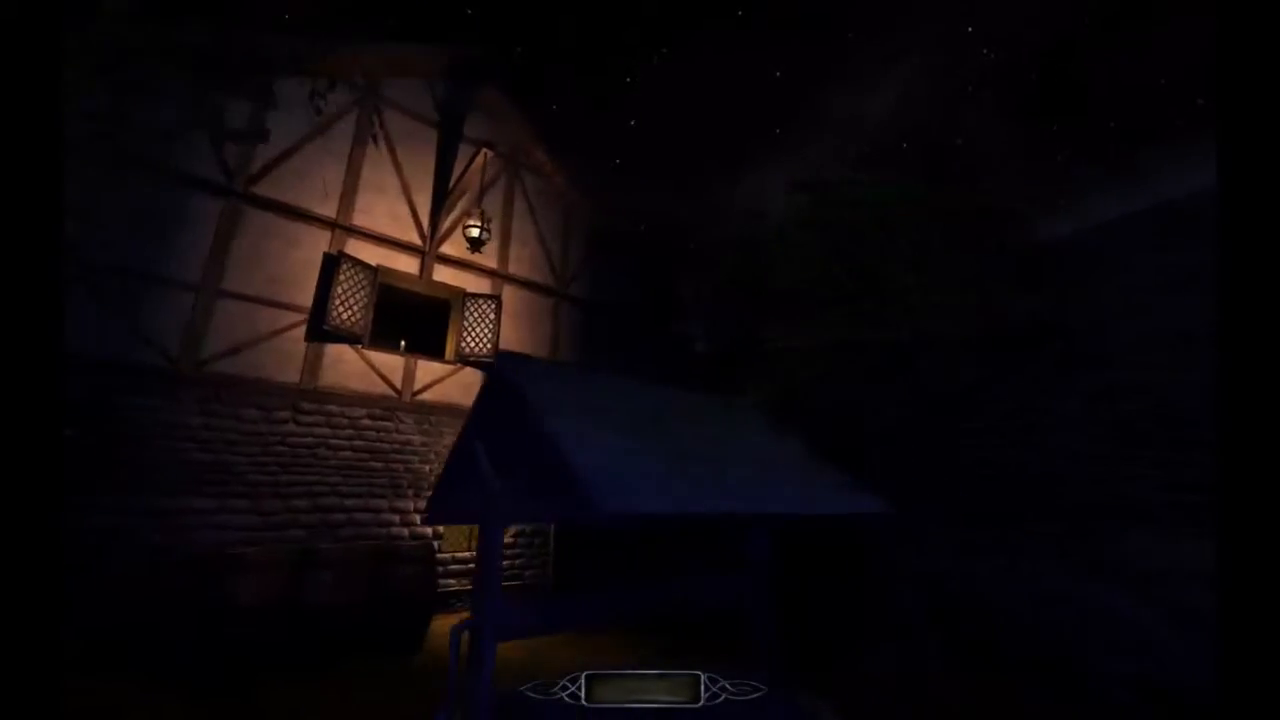
pyautogui.press('w')
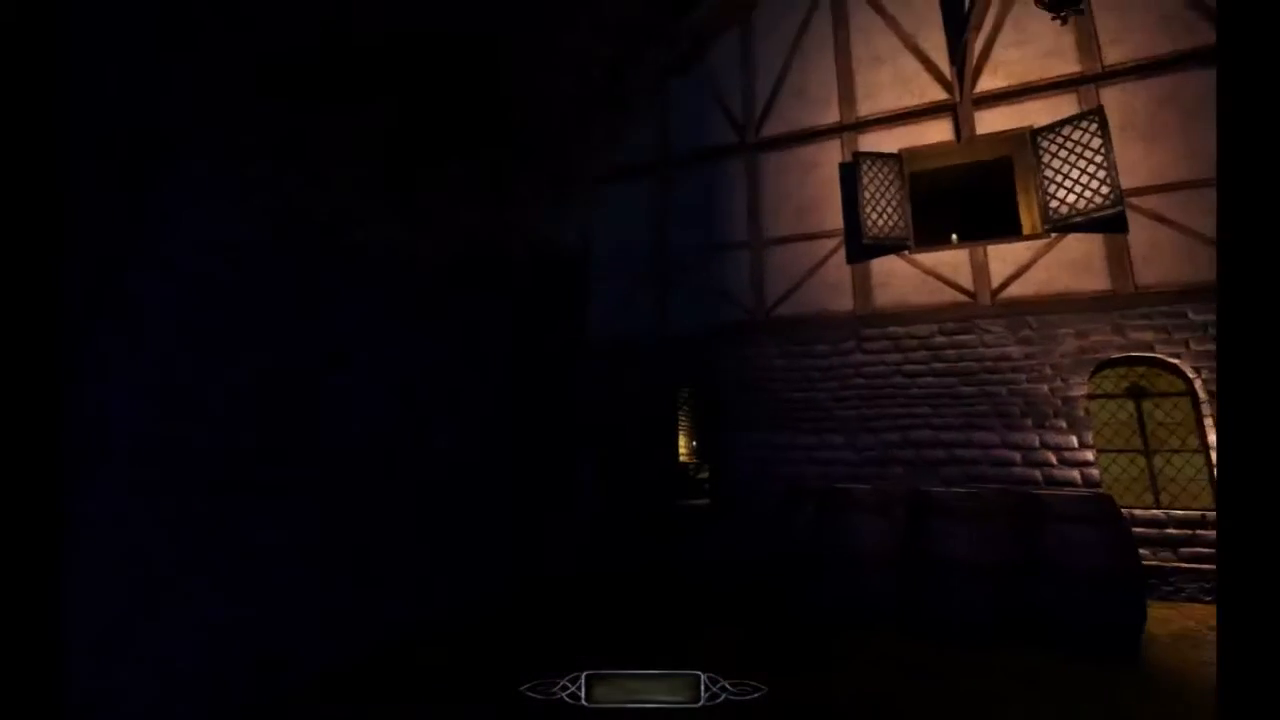
pyautogui.press('w')
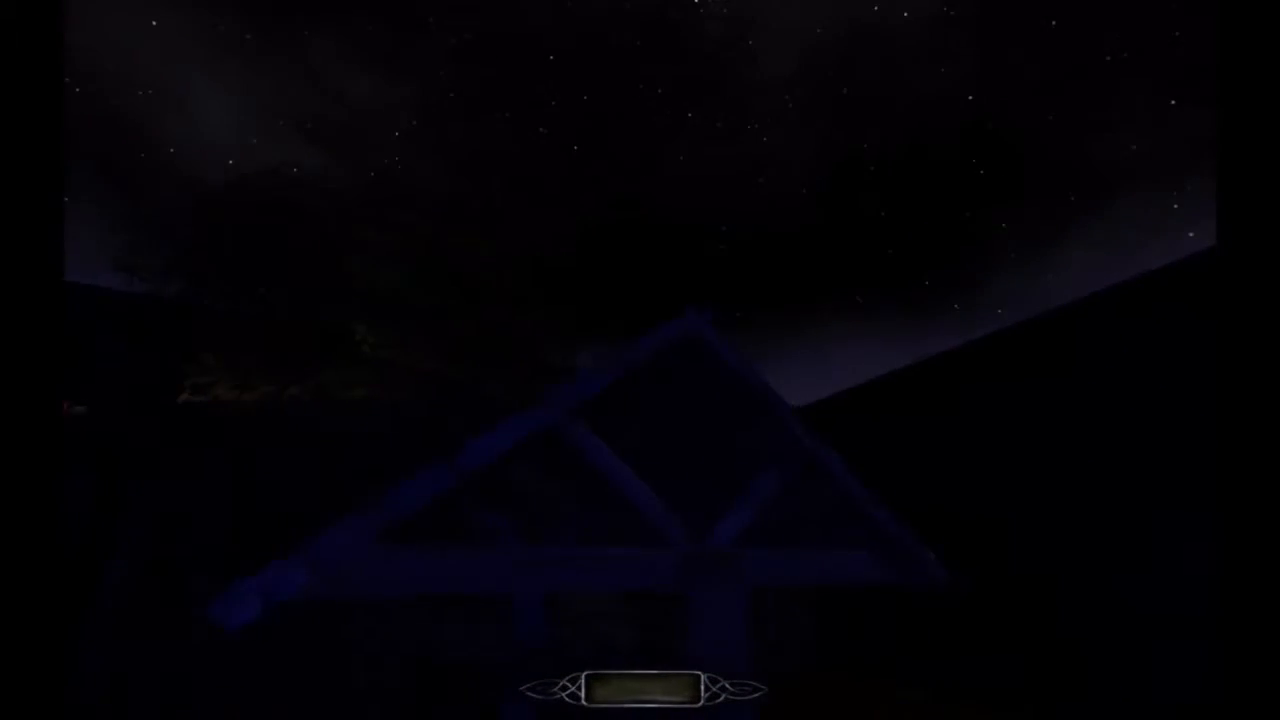
pyautogui.press('w')
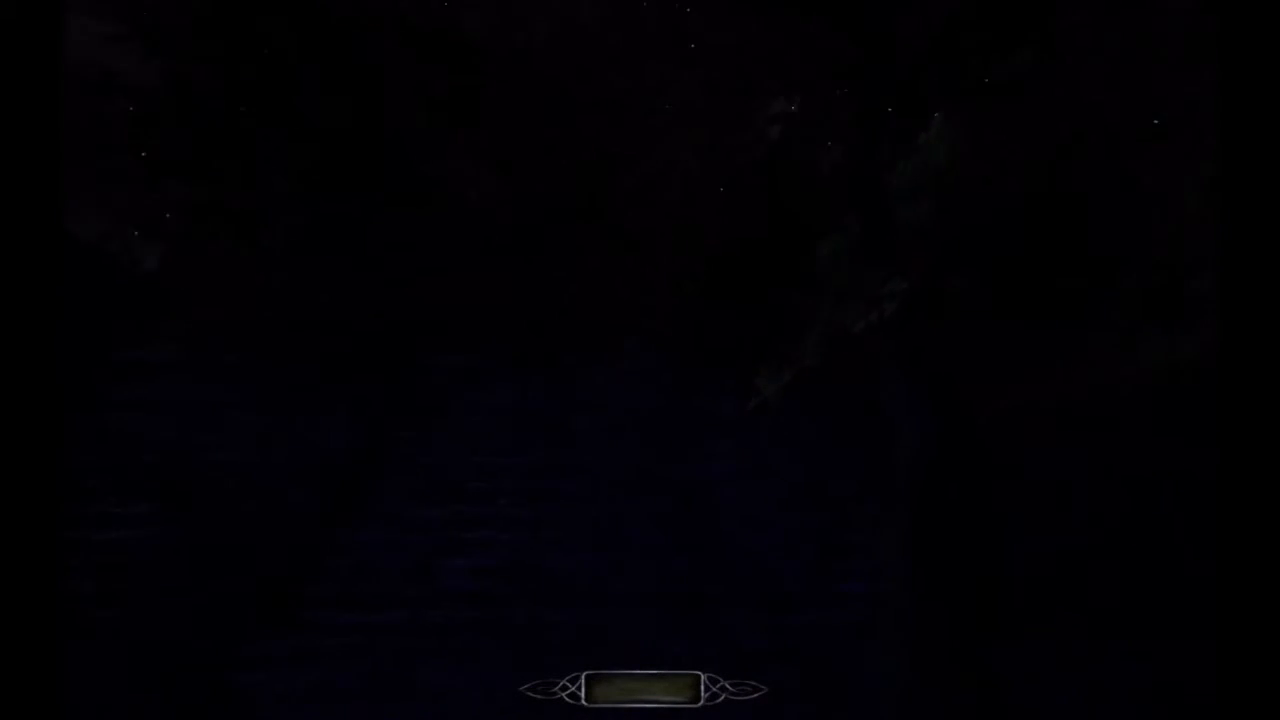
# Step: Walk from the yard back into the bakery and up the stairs to check the switch to the inside ambient sound
pyautogui.press('w')
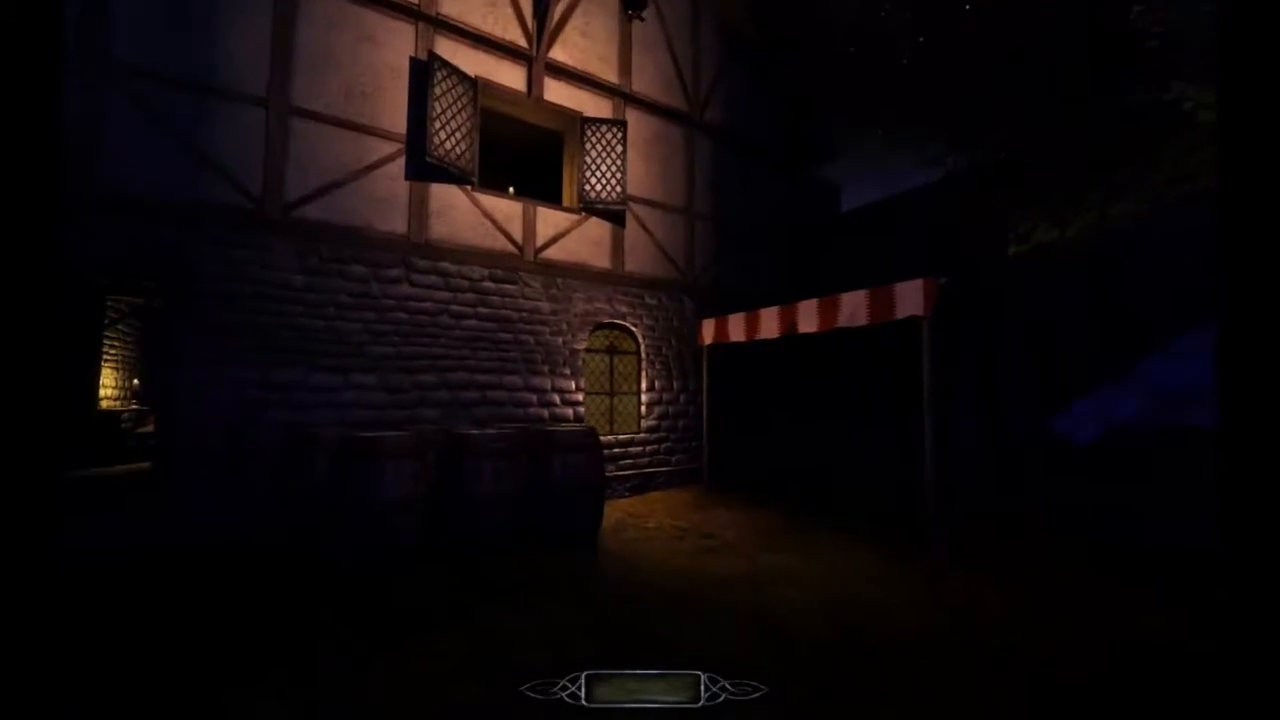
pyautogui.press('w')
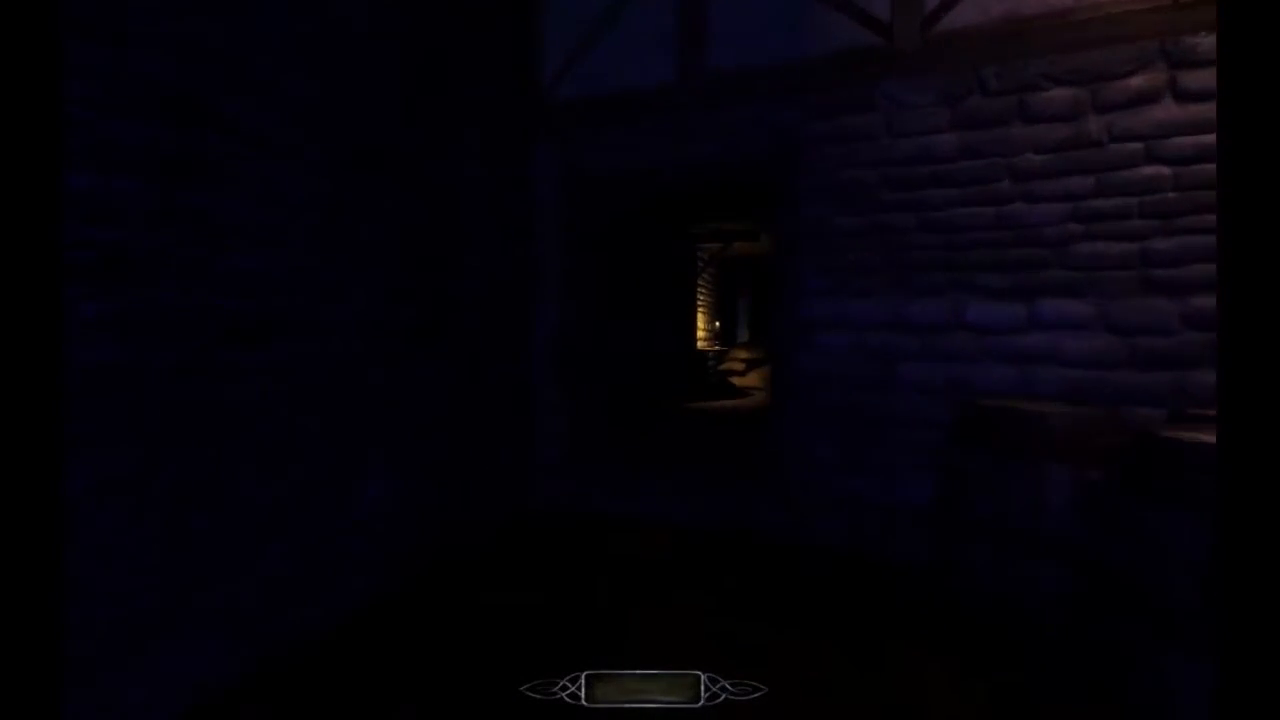
pyautogui.press('w')
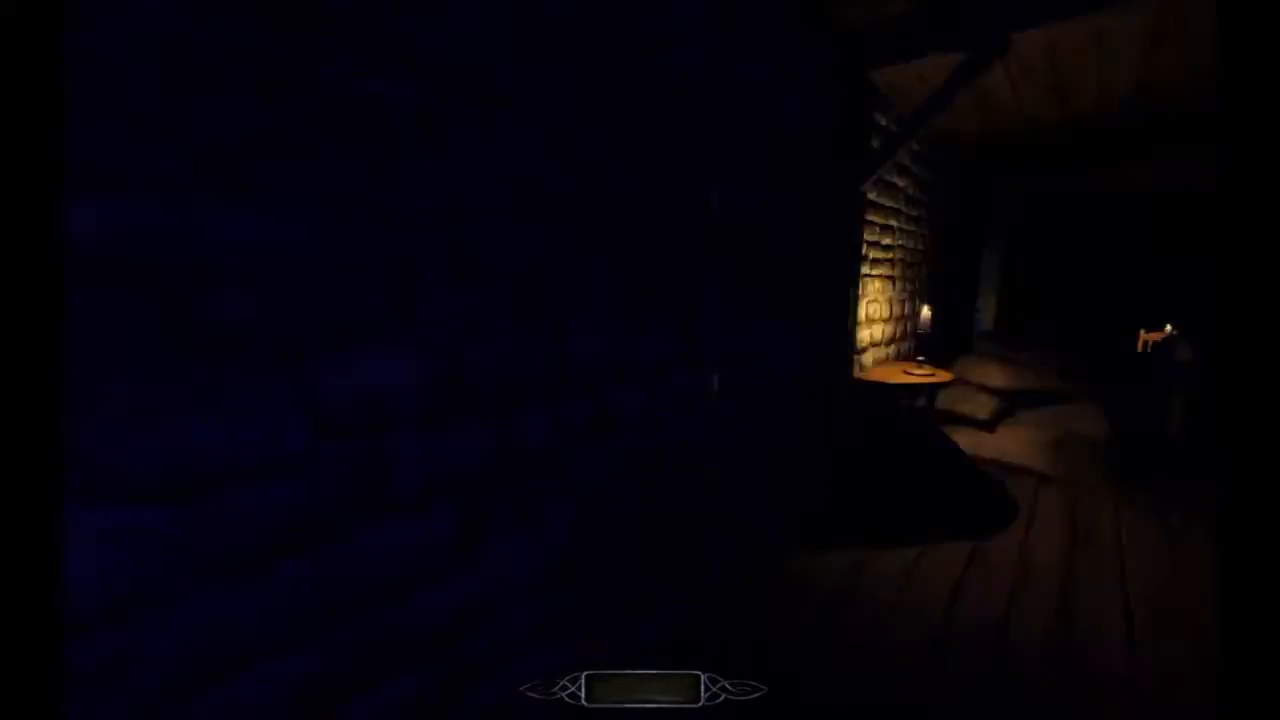
pyautogui.press('w')
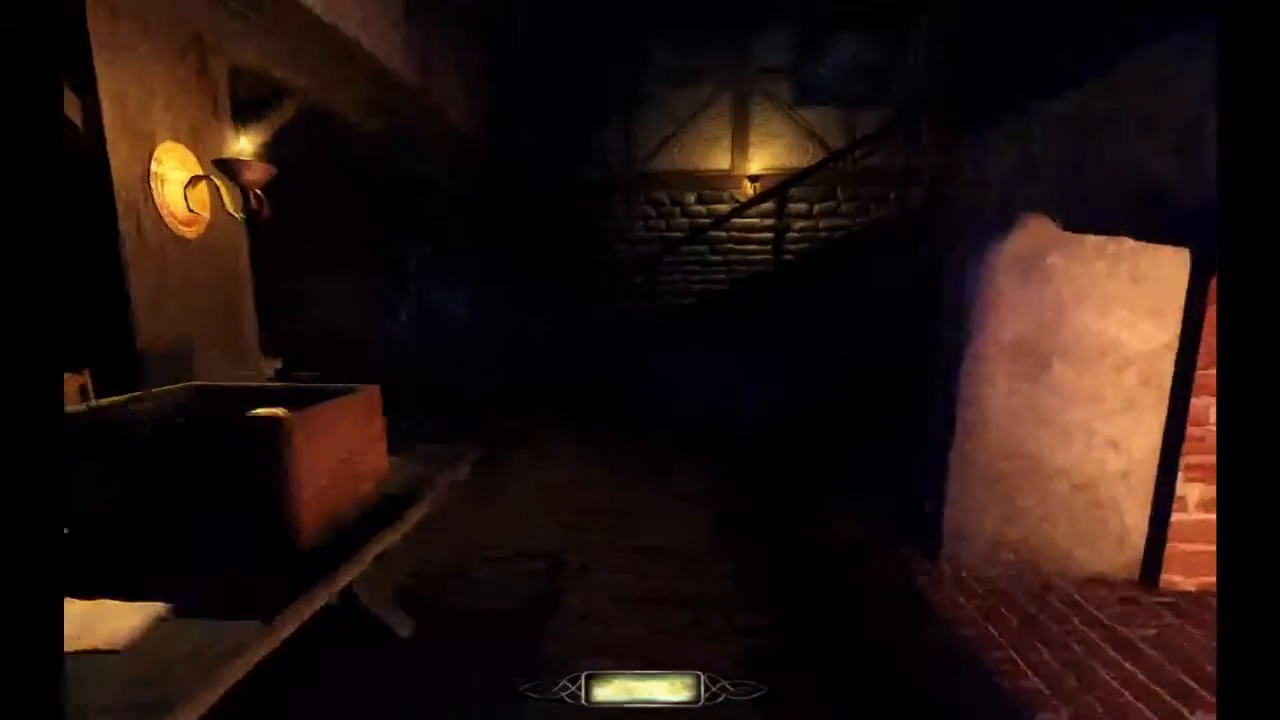
pyautogui.press('w')
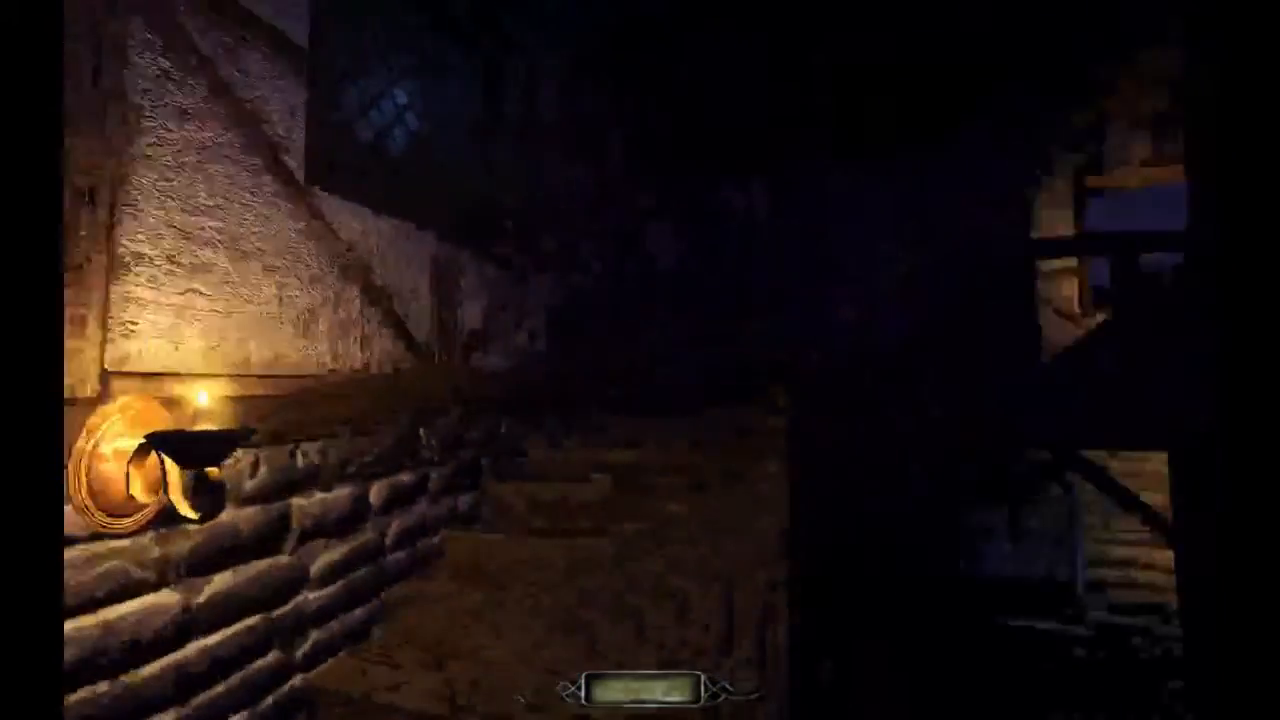
pyautogui.press('w')
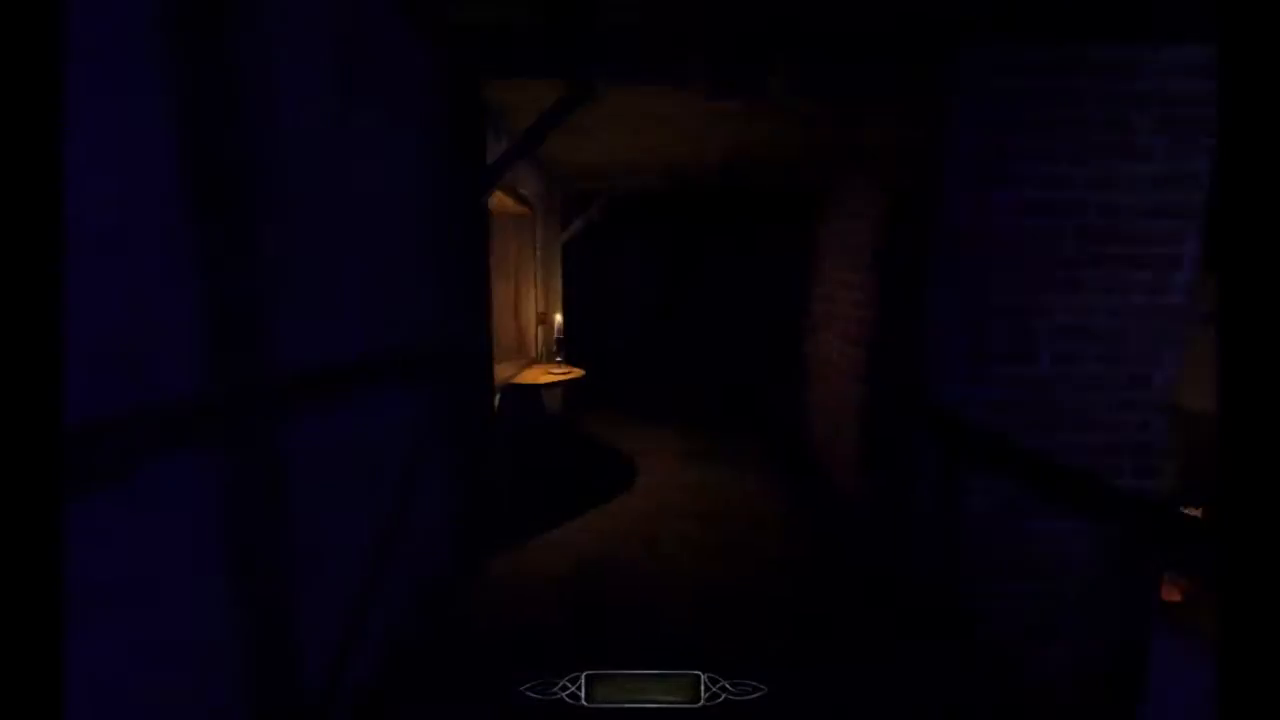
pyautogui.press('w')
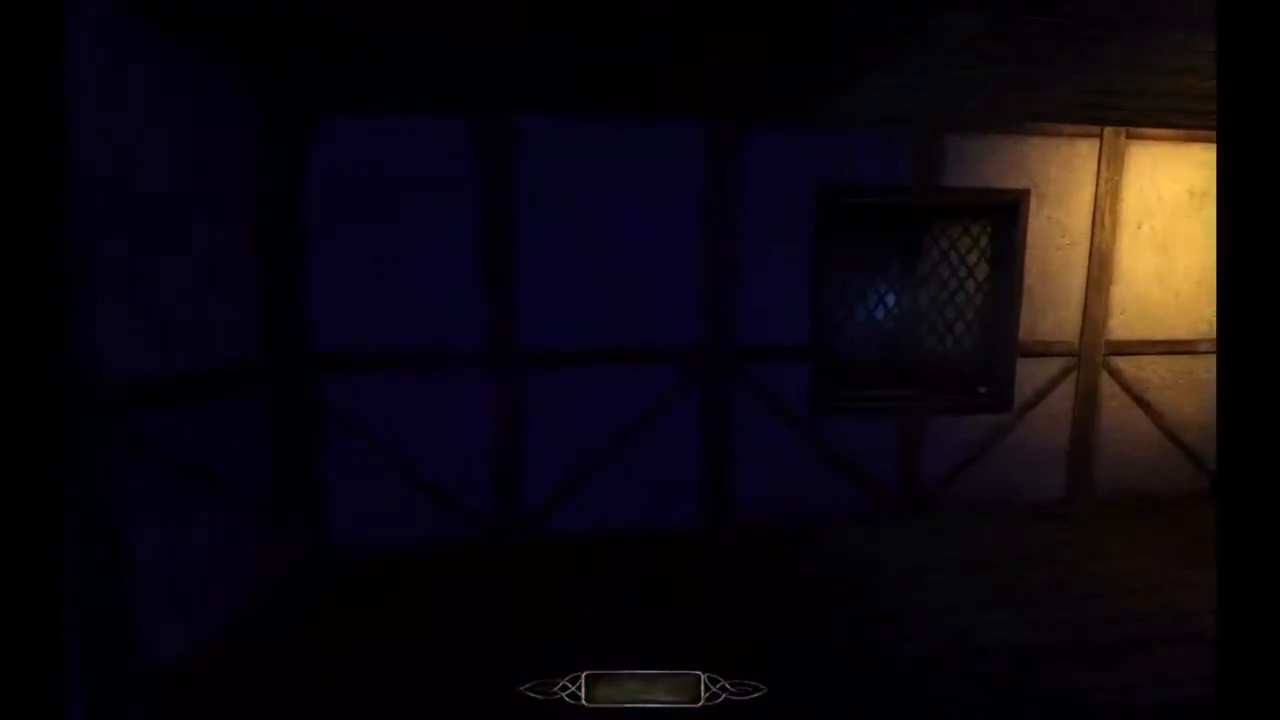
# Step: Enter the bedroom and walk around past the desk, folding screen and bed to check the bedroom ambient sound
pyautogui.press('w')
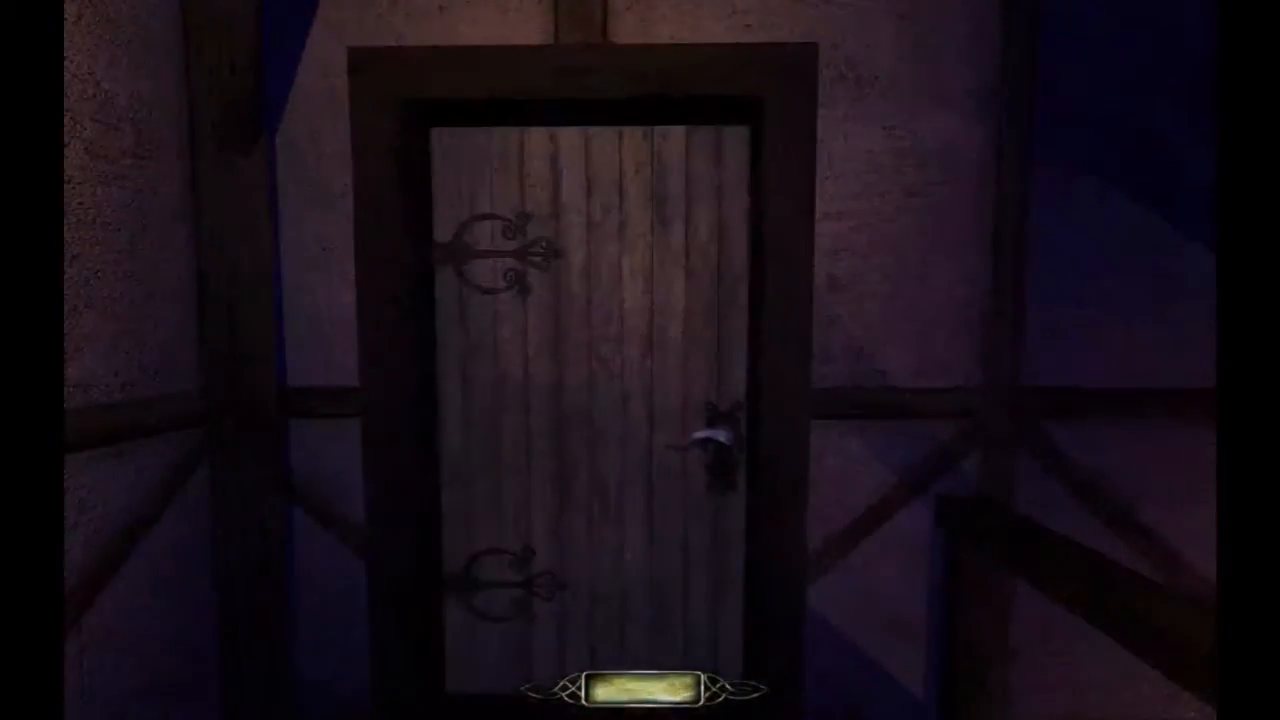
pyautogui.press('w')
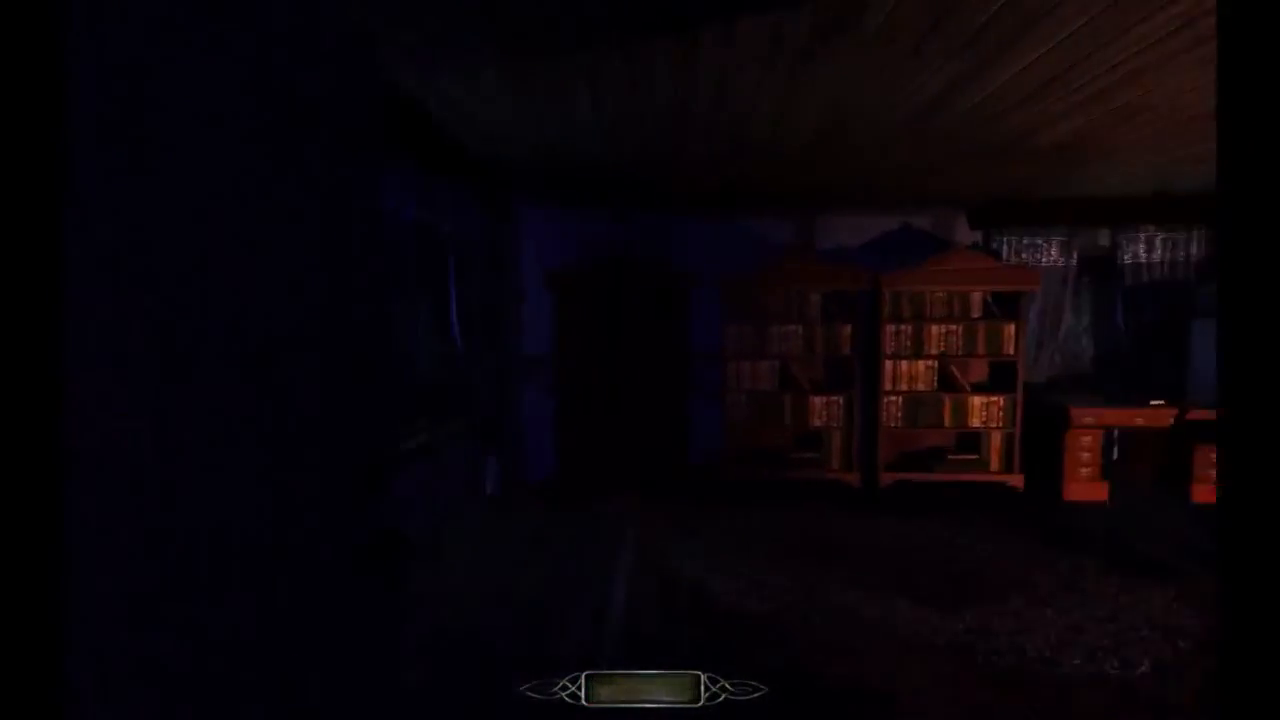
pyautogui.press('w')
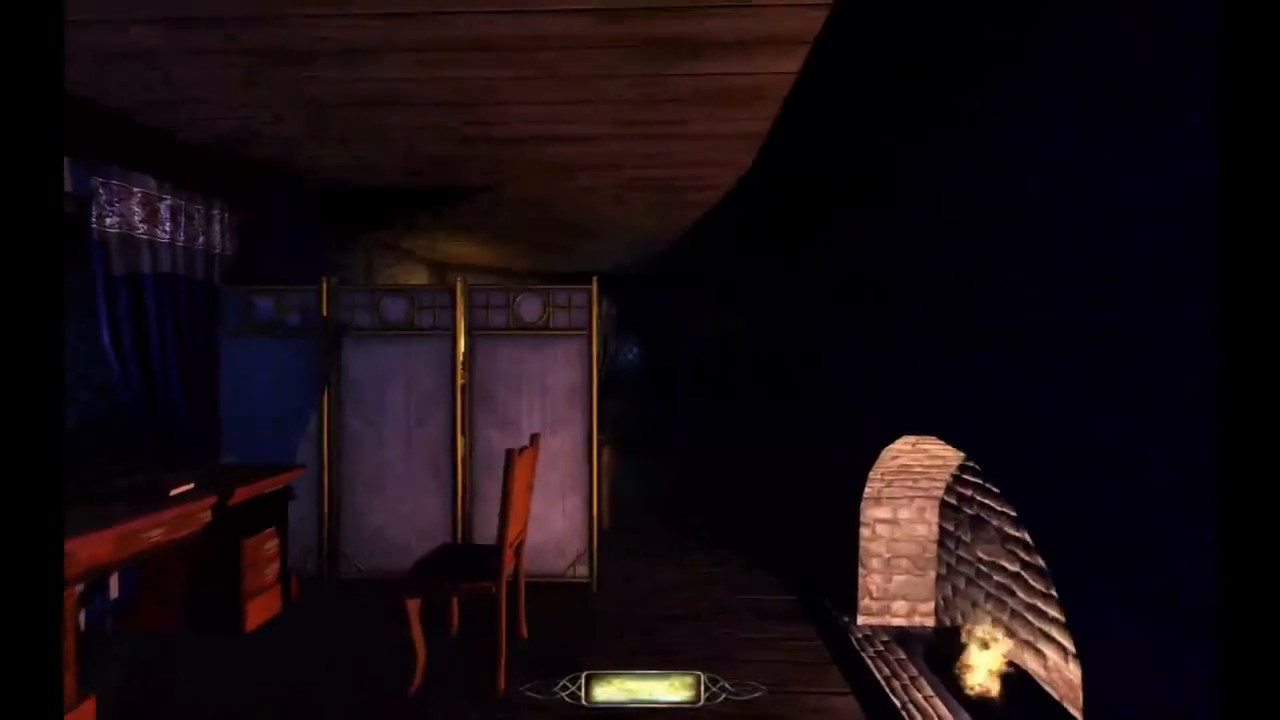
pyautogui.press('w')
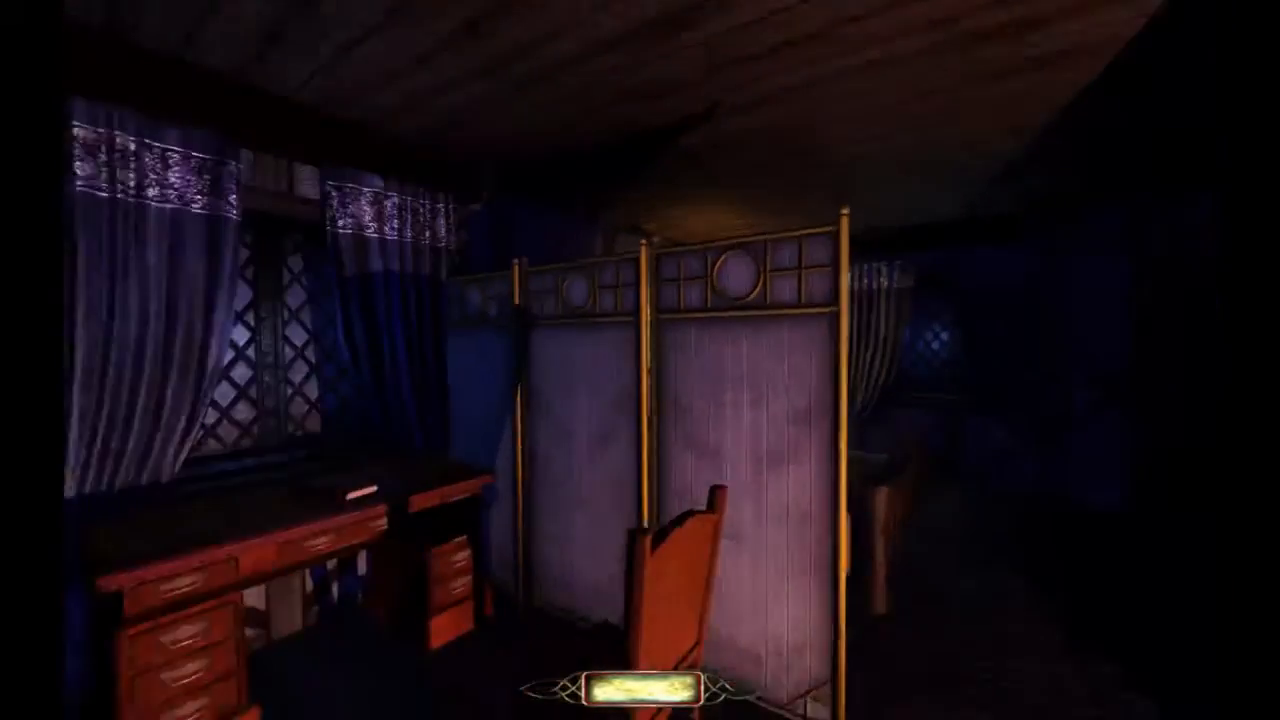
pyautogui.press('w')
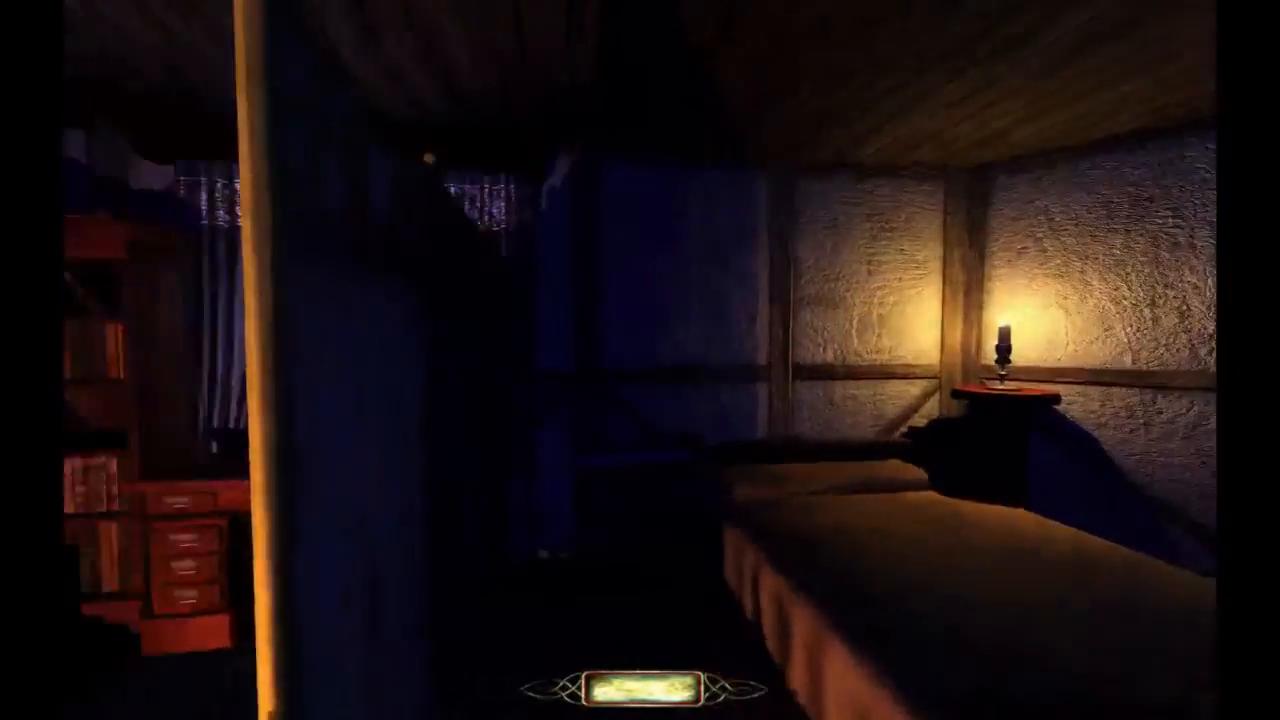
pyautogui.press('w')
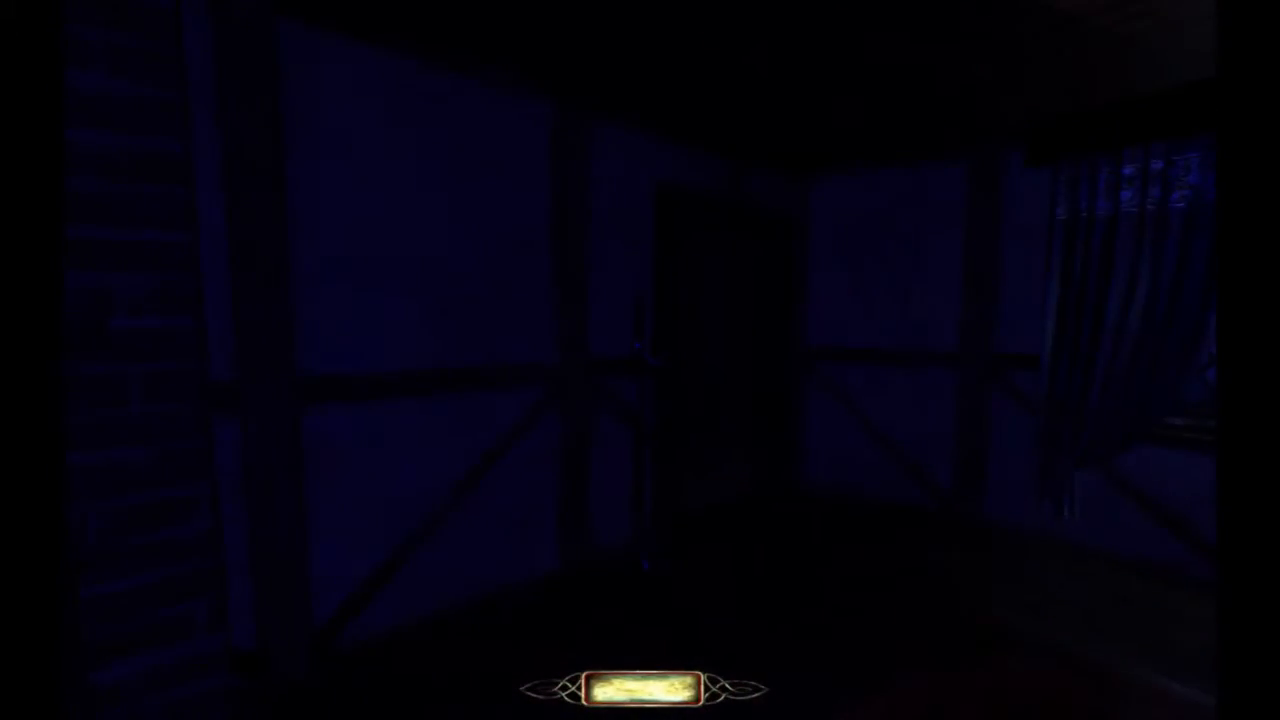
# Step: Exit the game with the quit console command and switch back to DarkRadiant
pyautogui.press('`')
pyautogui.write('quit')
pyautogui.press('Return')
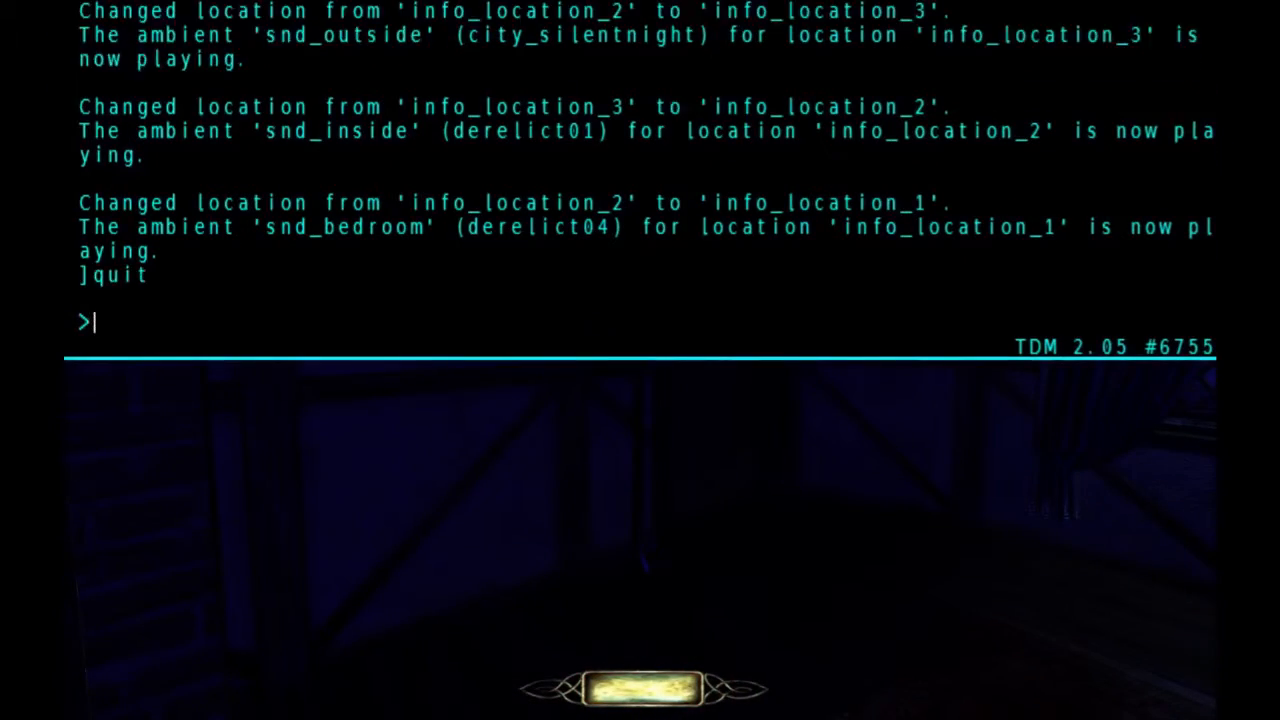
# Step: Select the wooden two-hinge door in the stone wall and list its inherited entity properties down to the sound entries
pyautogui.press('Up')
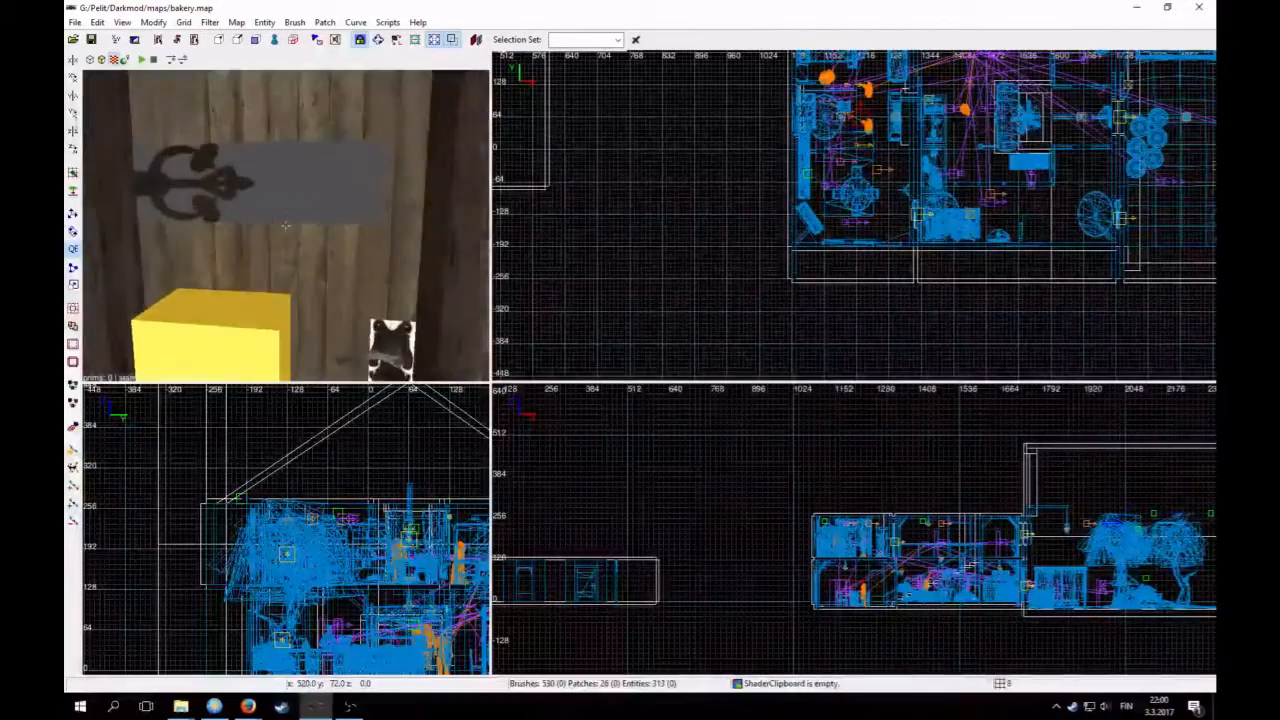
pyautogui.press('Down')
pyautogui.rightClick(197, 293)
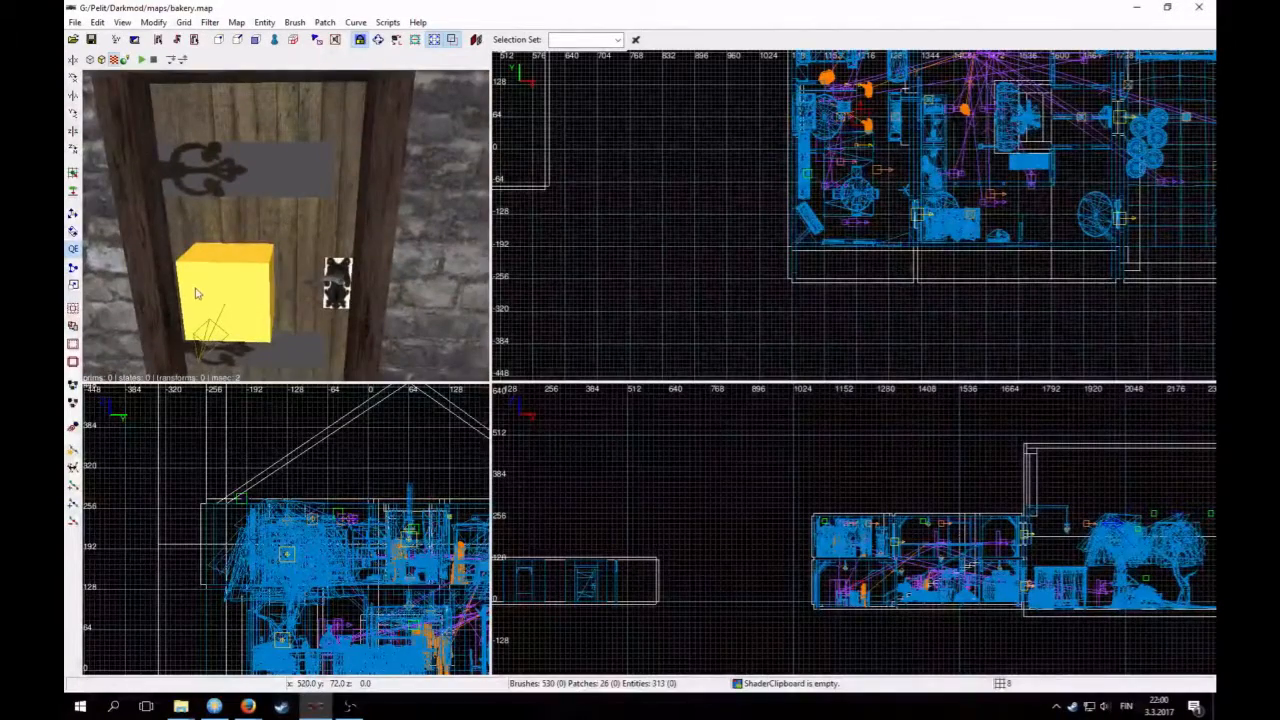
pyautogui.keyDown('shift'); pyautogui.click(277, 214); pyautogui.keyUp('shift')
pyautogui.press('n')
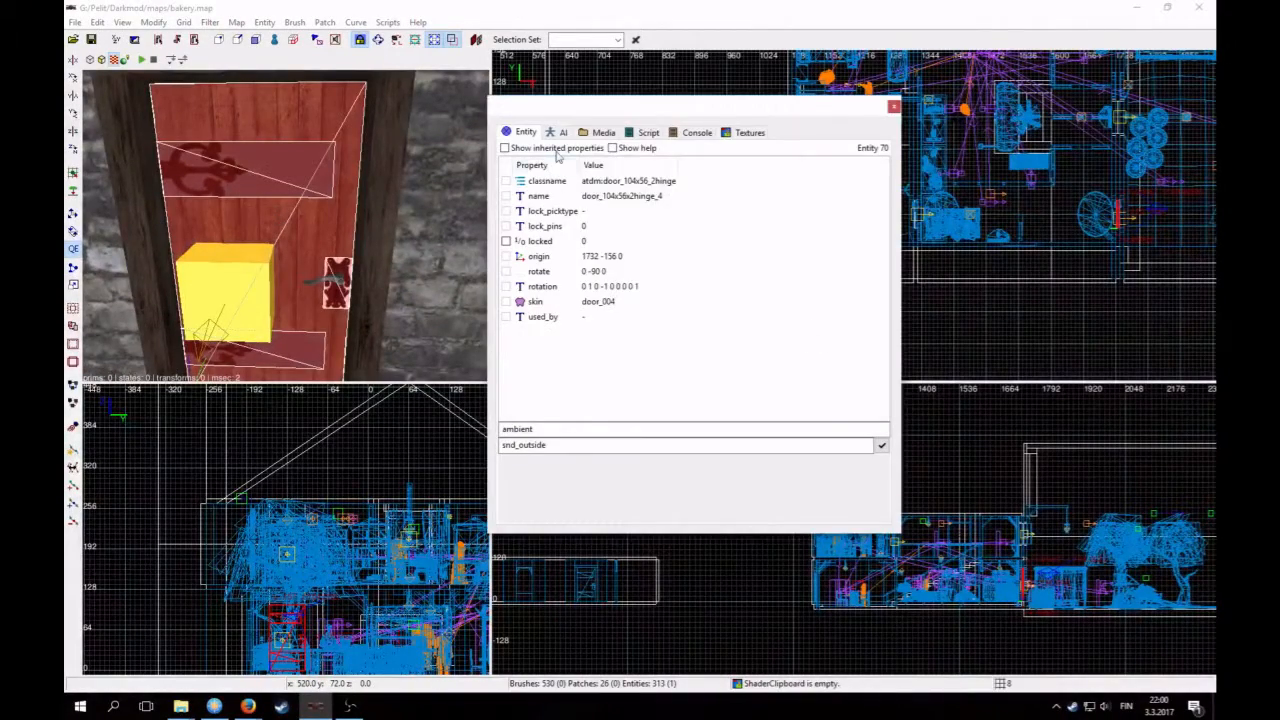
pyautogui.click(557, 151)
pyautogui.scroll(-10, 638, 363)
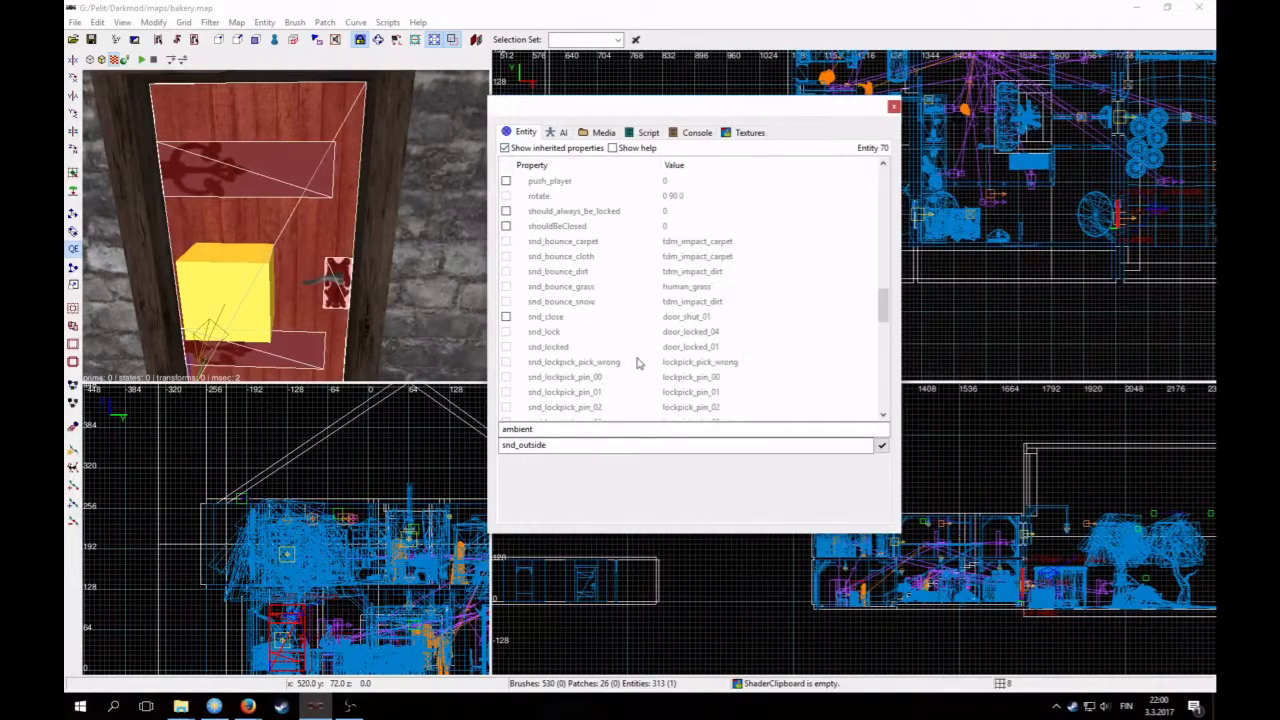
pyautogui.scroll(-7, 612, 352)
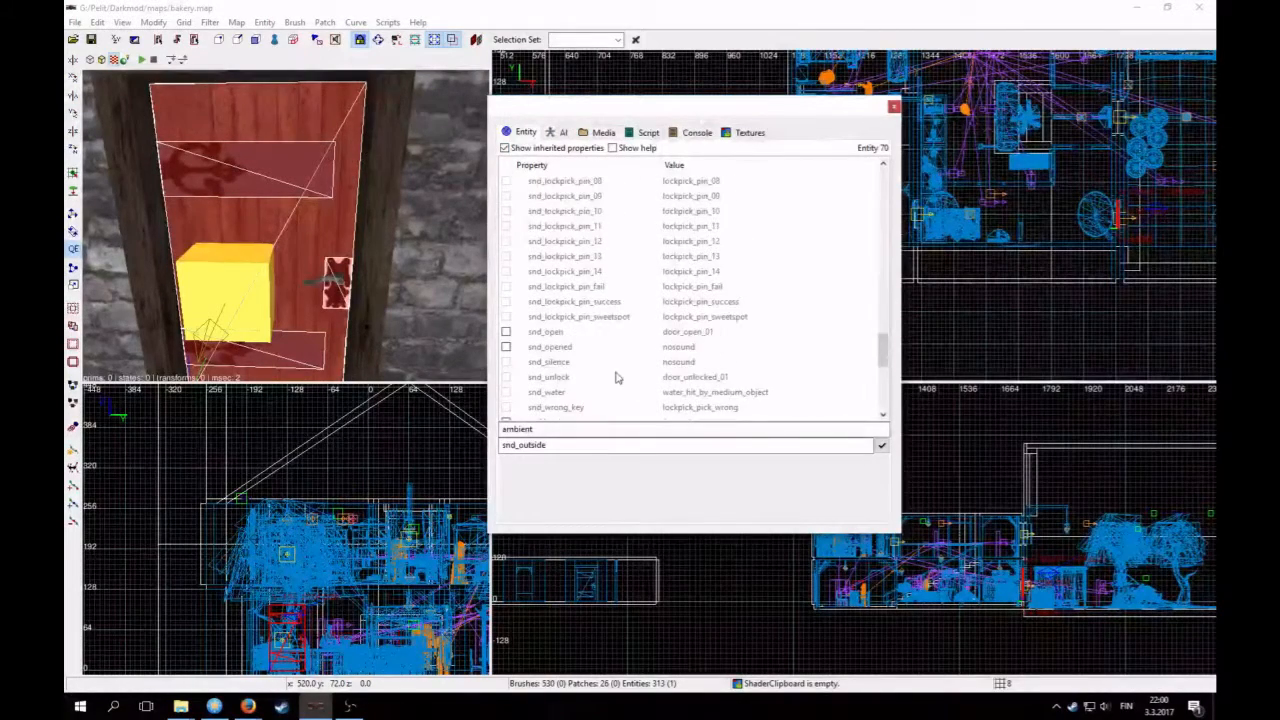
# Step: Browse and preview the sound shaders door_open_01 through door_open_04 for the door's snd_open property
pyautogui.click(566, 334)
pyautogui.click(697, 490)
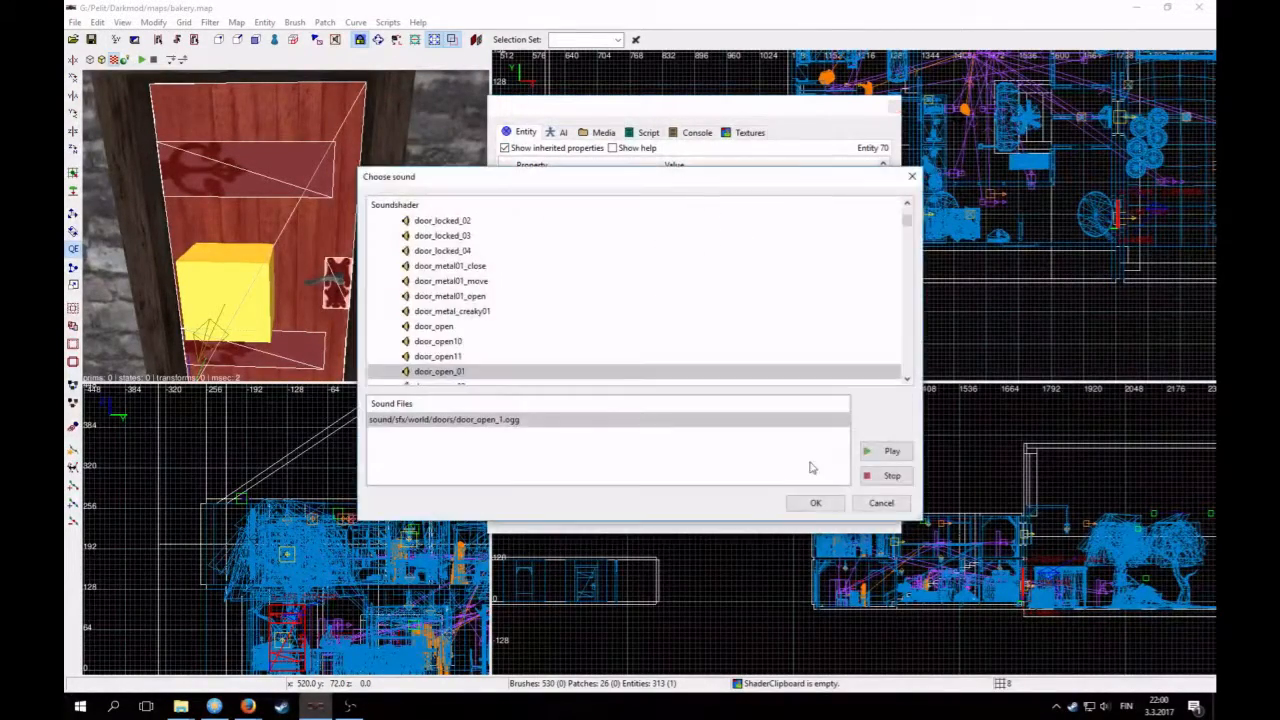
pyautogui.scroll(-2, 581, 311)
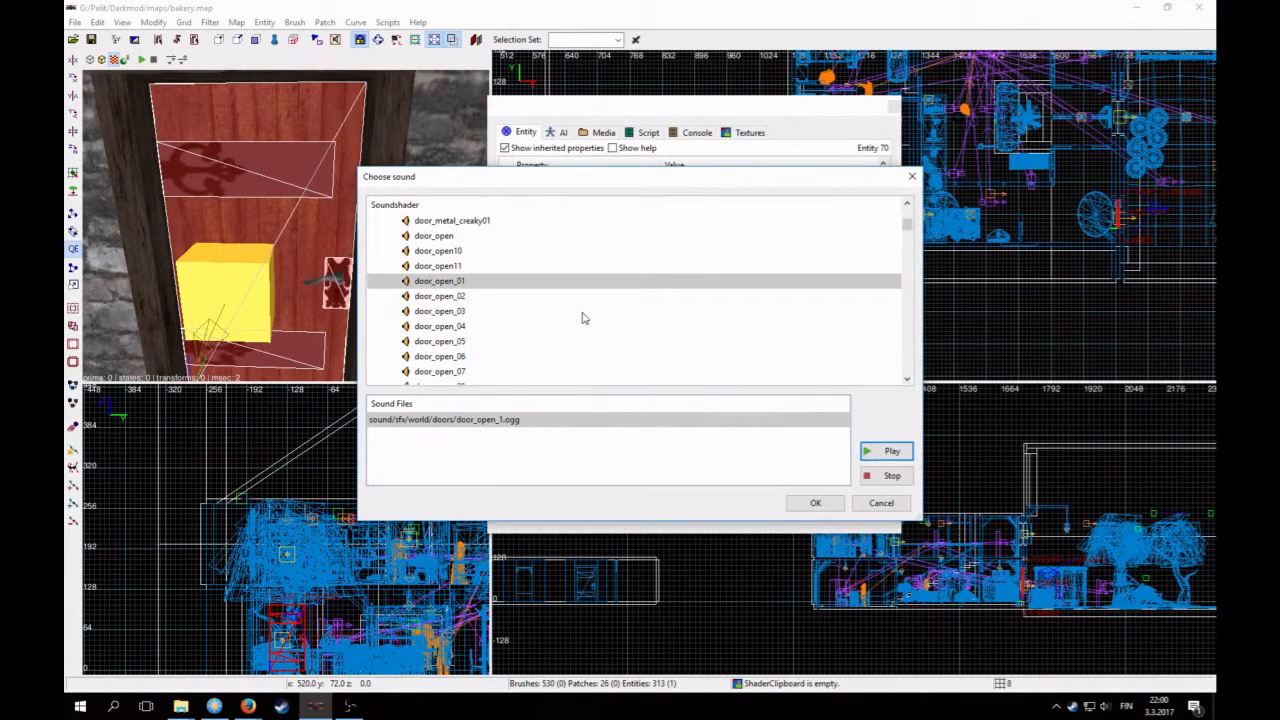
pyautogui.click(457, 298)
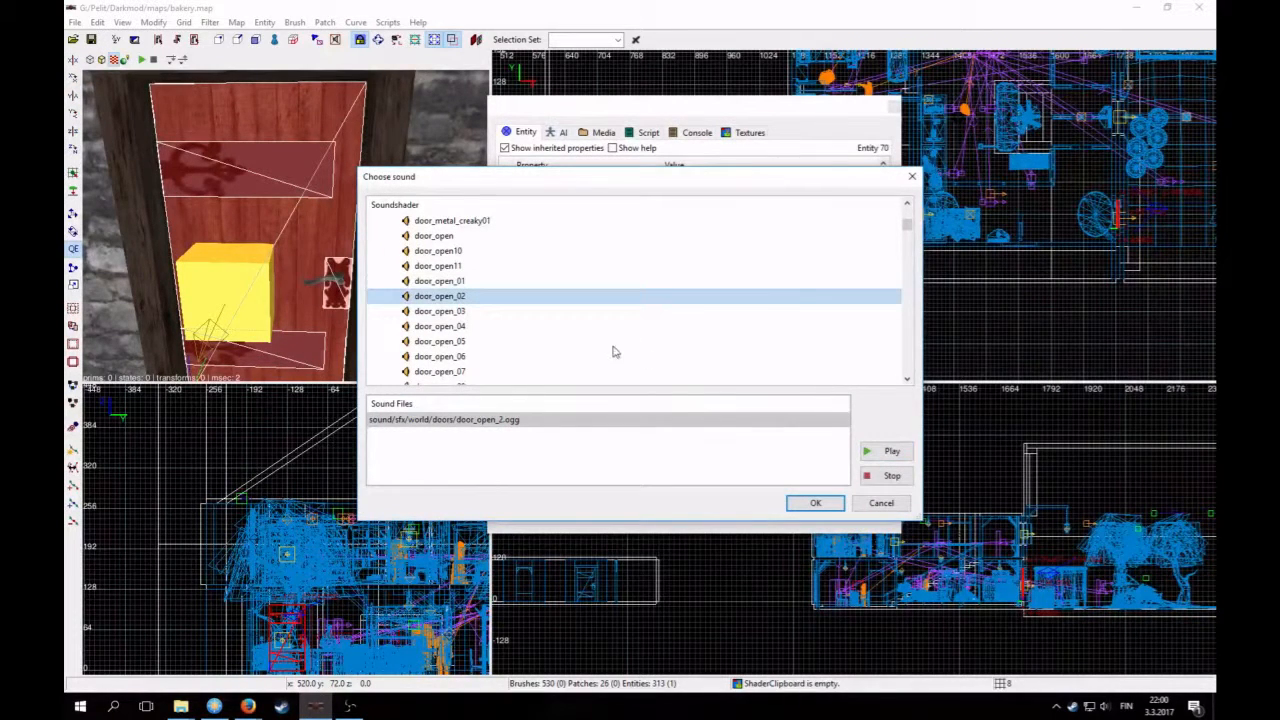
pyautogui.click(873, 456)
pyautogui.click(445, 311)
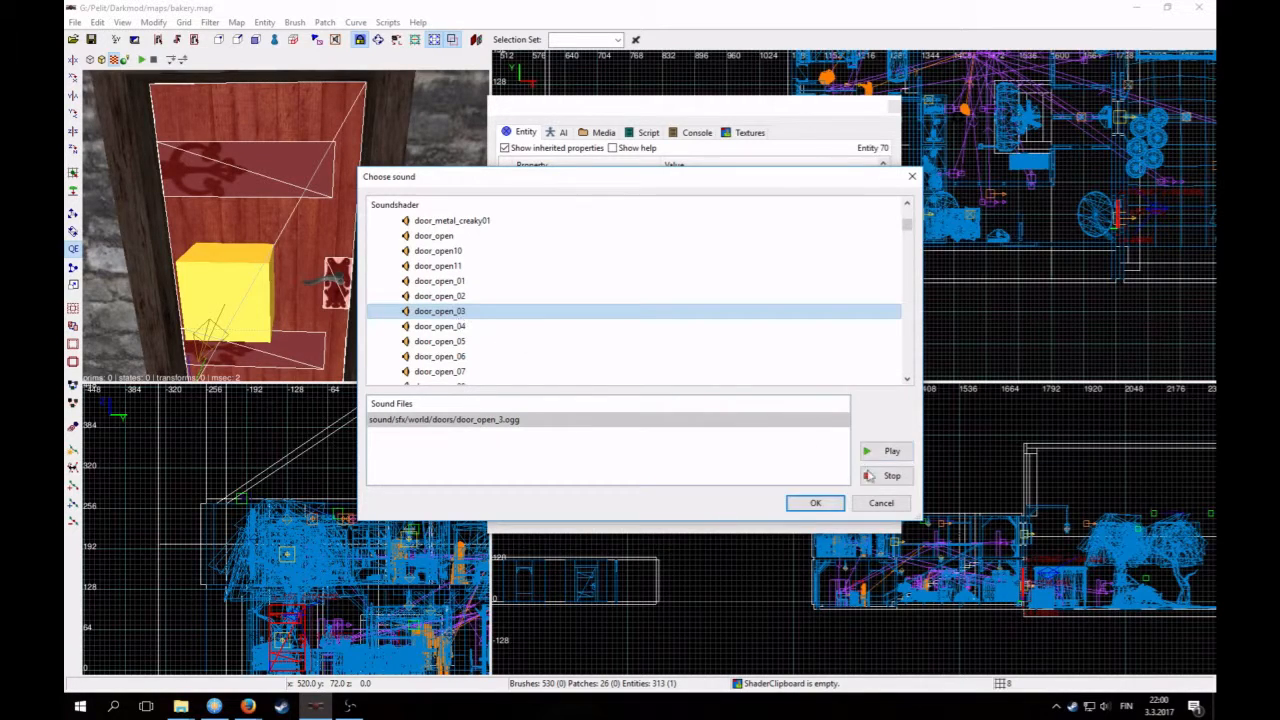
pyautogui.click(468, 326)
pyautogui.scroll(-2, 490, 336)
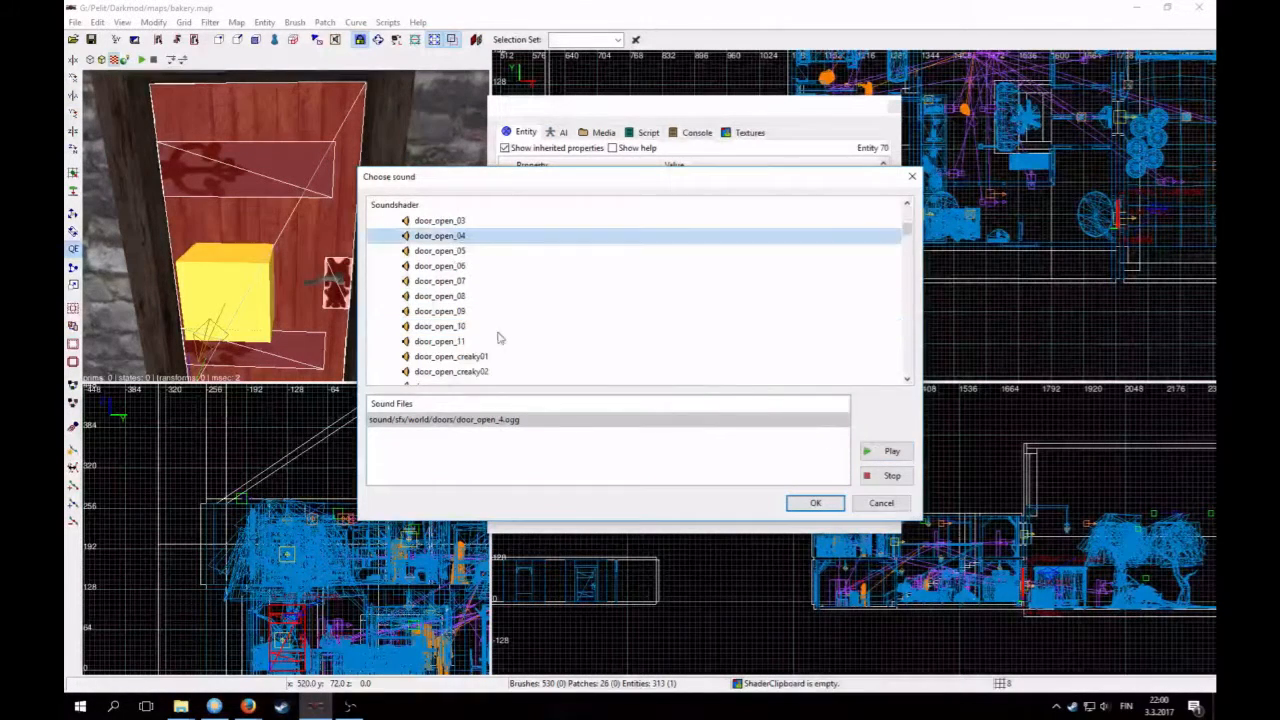
# Step: Compare door_open_10 with door_open_11 by ear and assign door_open_11 as the door's snd_open sound
pyautogui.click(461, 341)
pyautogui.click(867, 456)
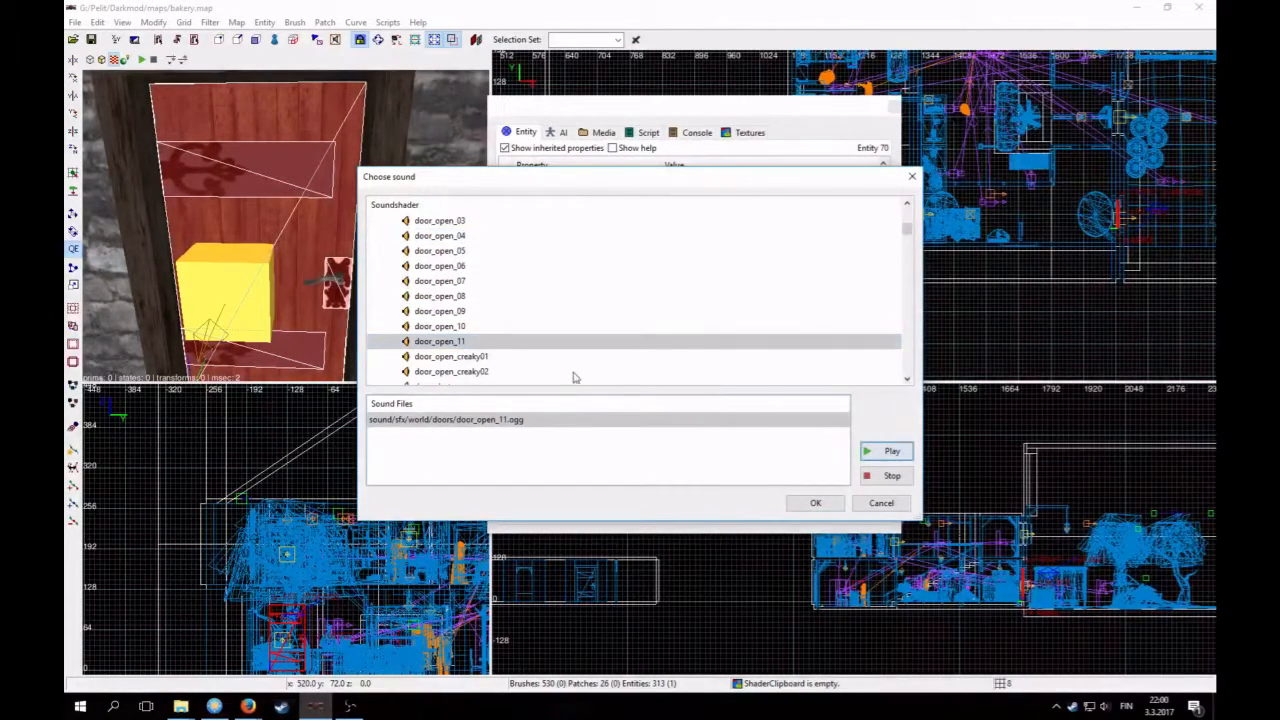
pyautogui.click(462, 328)
pyautogui.click(895, 452)
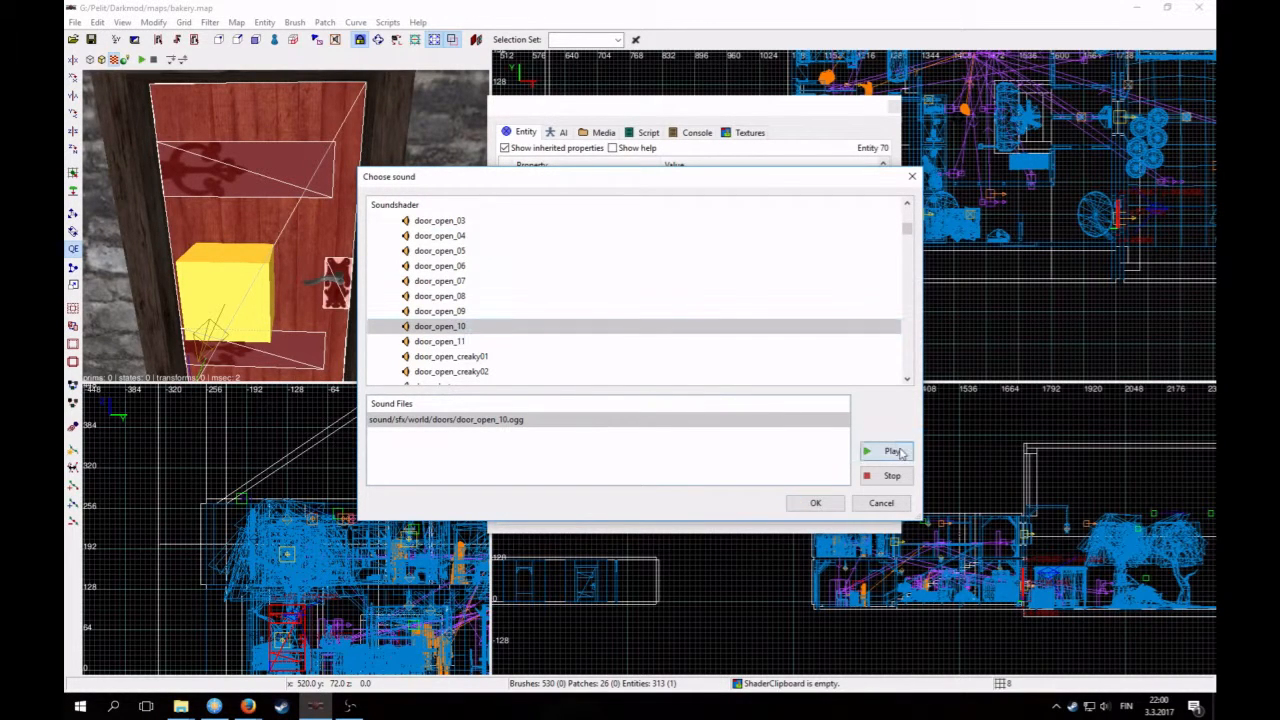
pyautogui.click(460, 342)
pyautogui.click(891, 453)
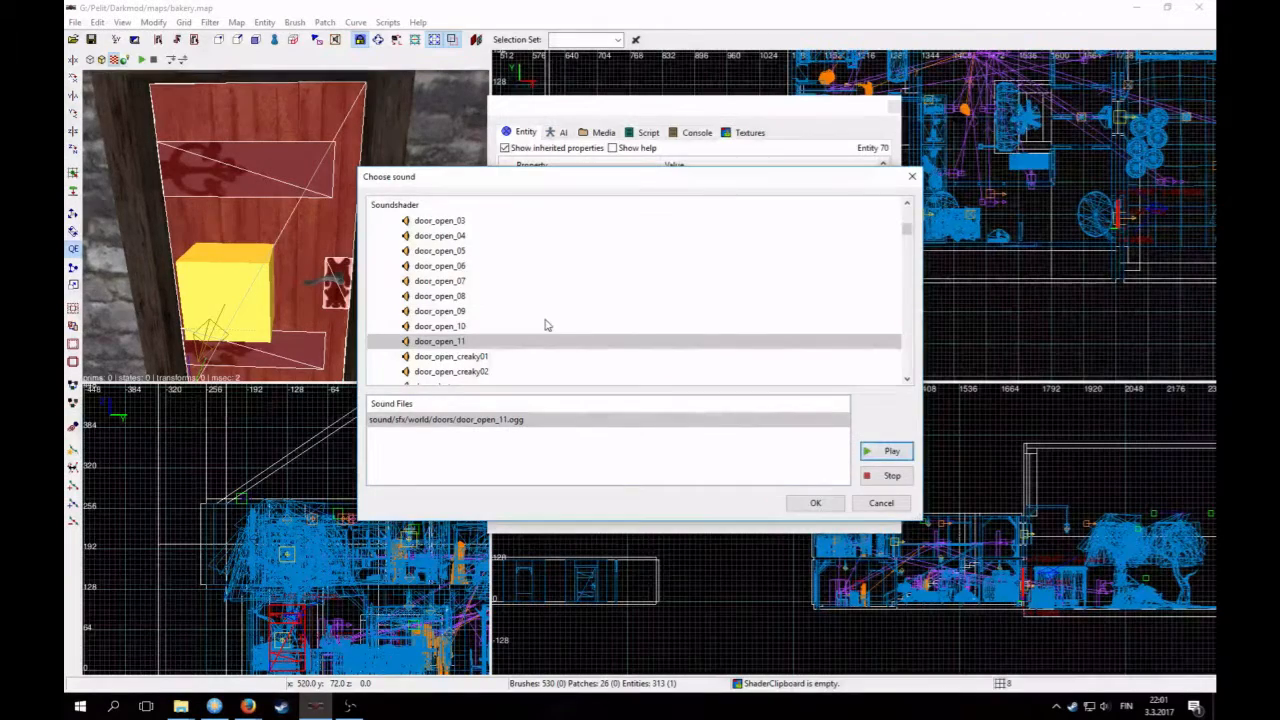
pyautogui.click(813, 504)
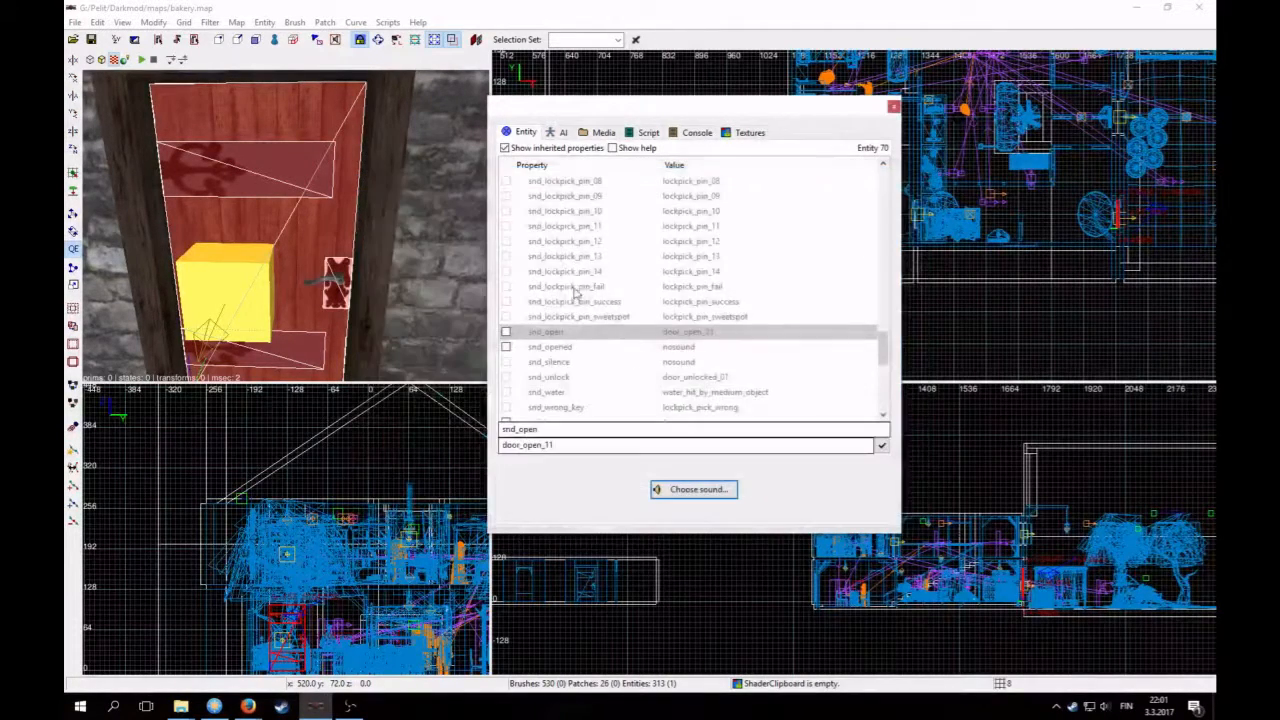
# Step: Preview door_shut_10, assign it as the door's snd_close sound and deselect the door
pyautogui.scroll(4, 567, 343)
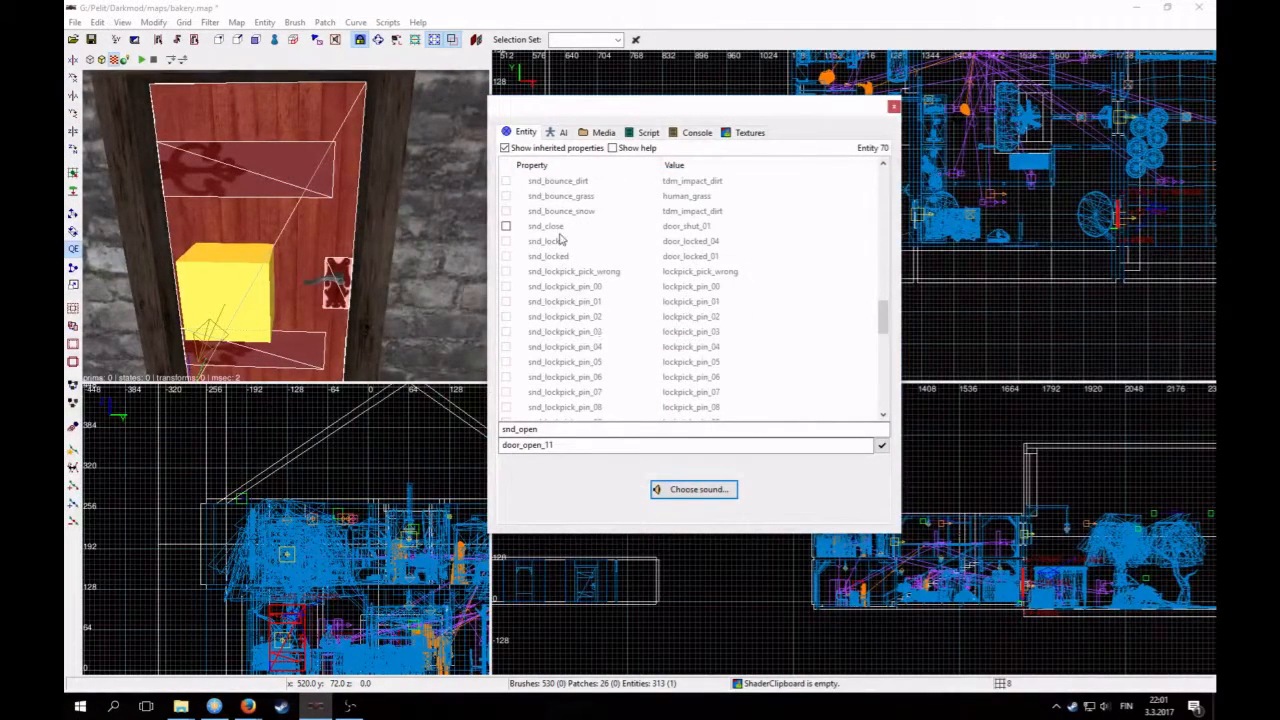
pyautogui.click(558, 226)
pyautogui.click(693, 489)
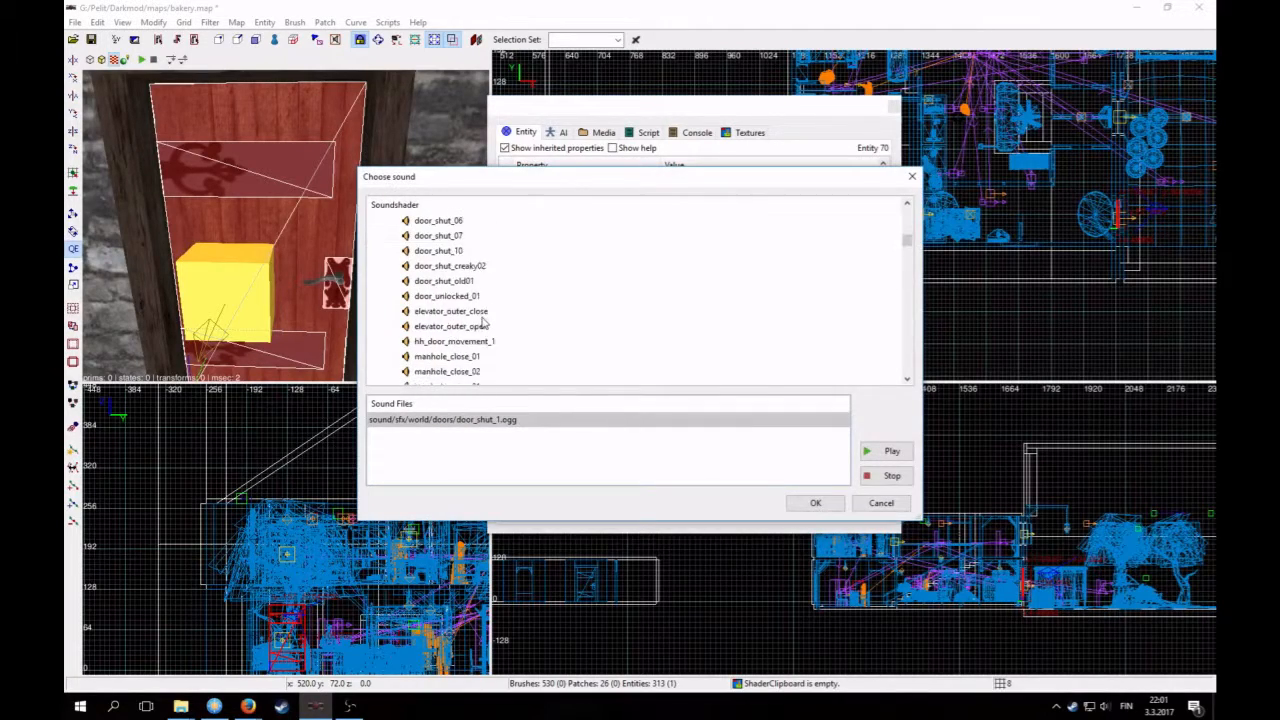
pyautogui.click(453, 341)
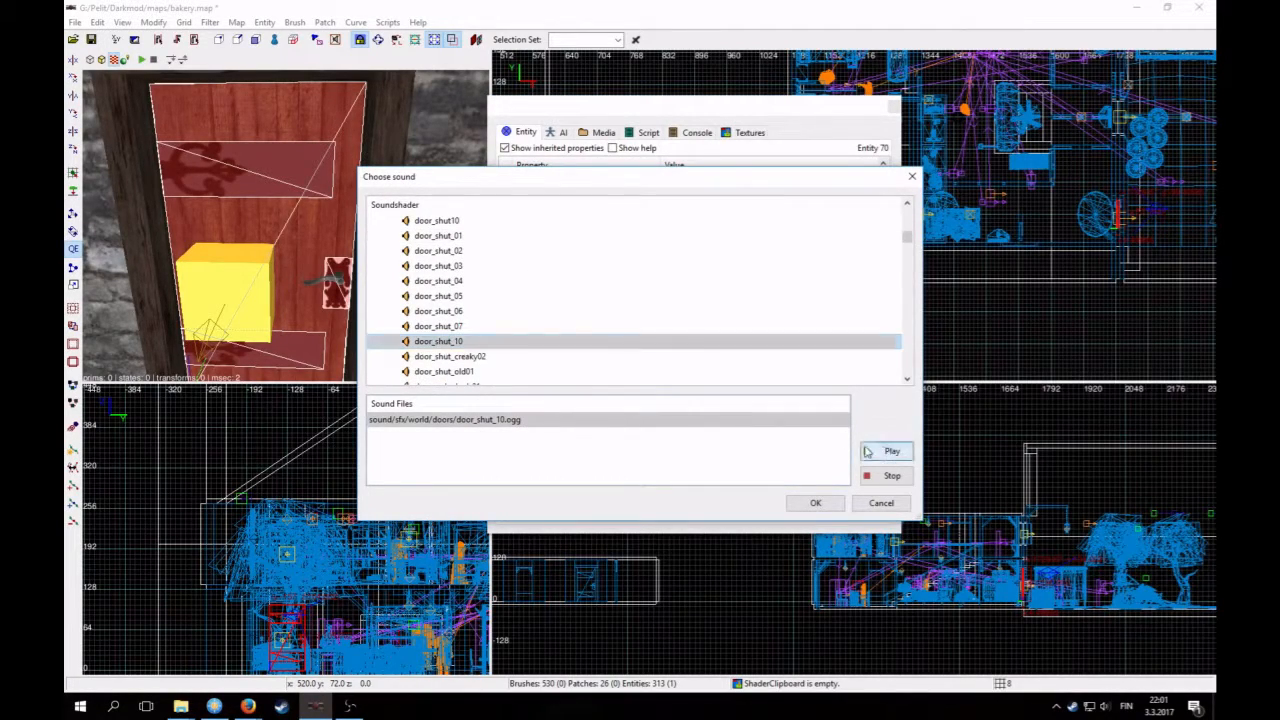
pyautogui.click(888, 451)
pyautogui.scroll(2, 580, 344)
pyautogui.click(457, 237)
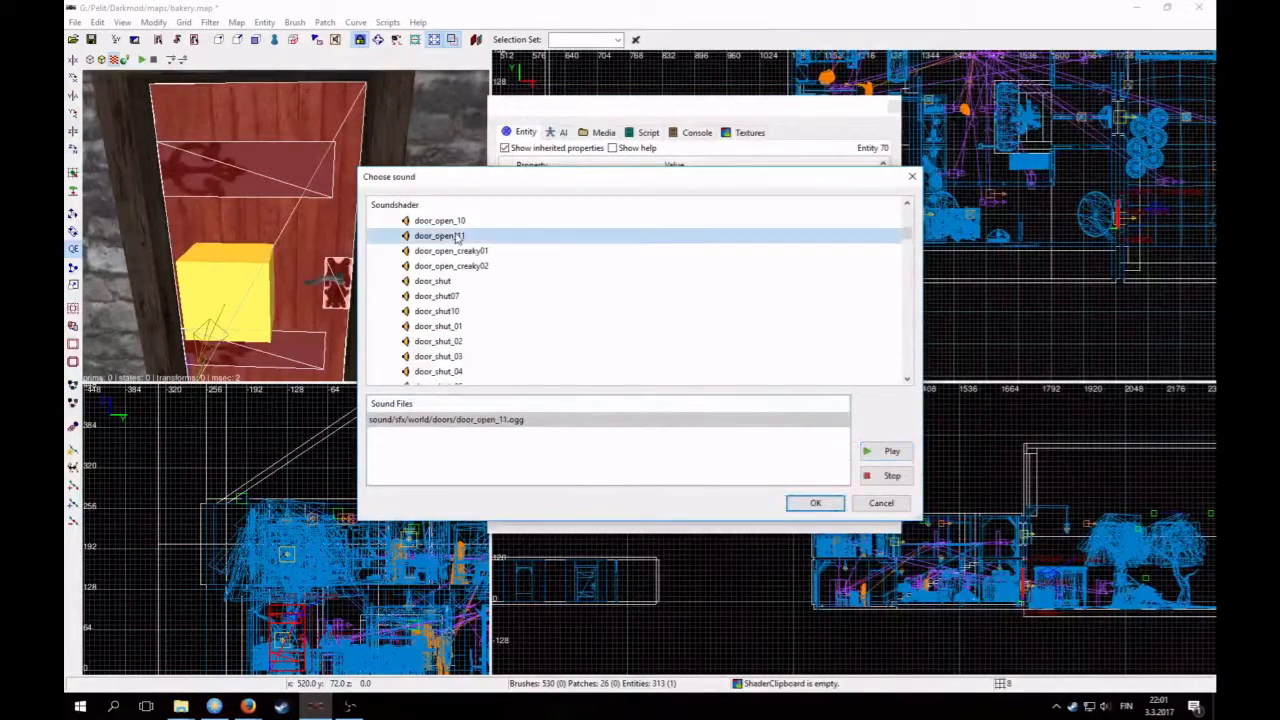
pyautogui.scroll(-3, 529, 340)
pyautogui.click(457, 298)
pyautogui.click(883, 455)
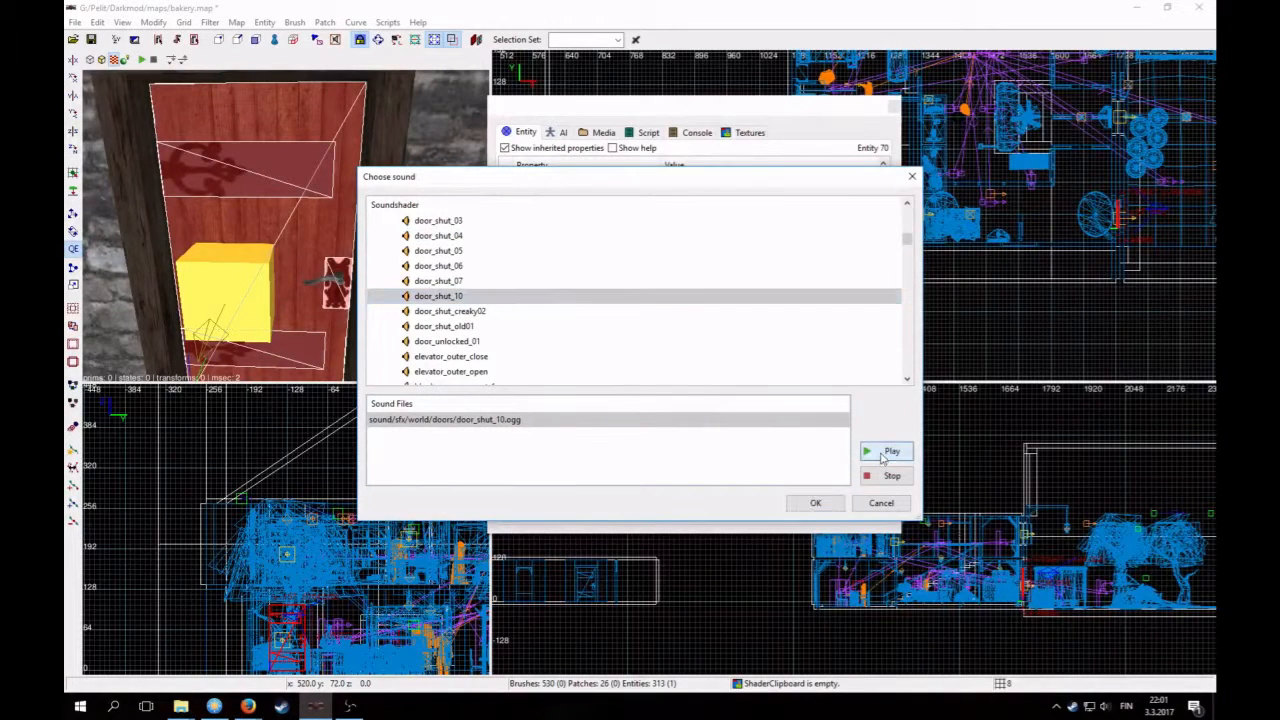
pyautogui.click(815, 503)
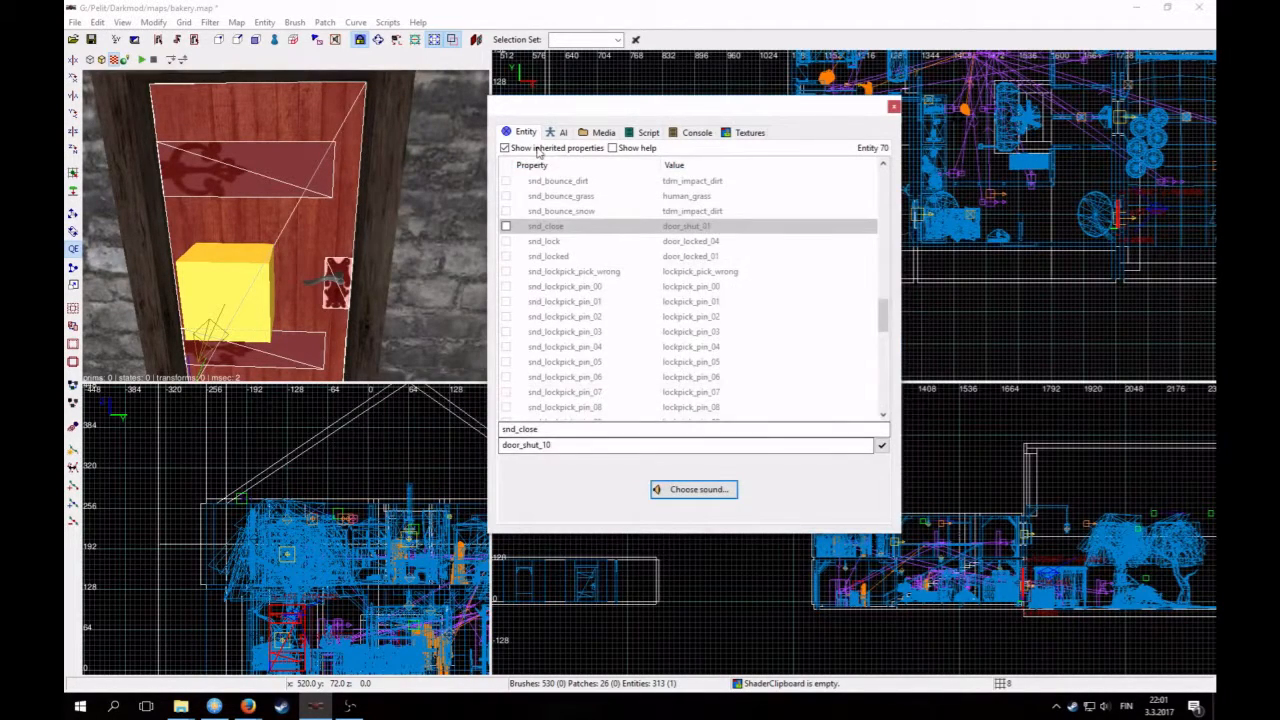
pyautogui.press('Escape')
pyautogui.rightClick(317, 252)
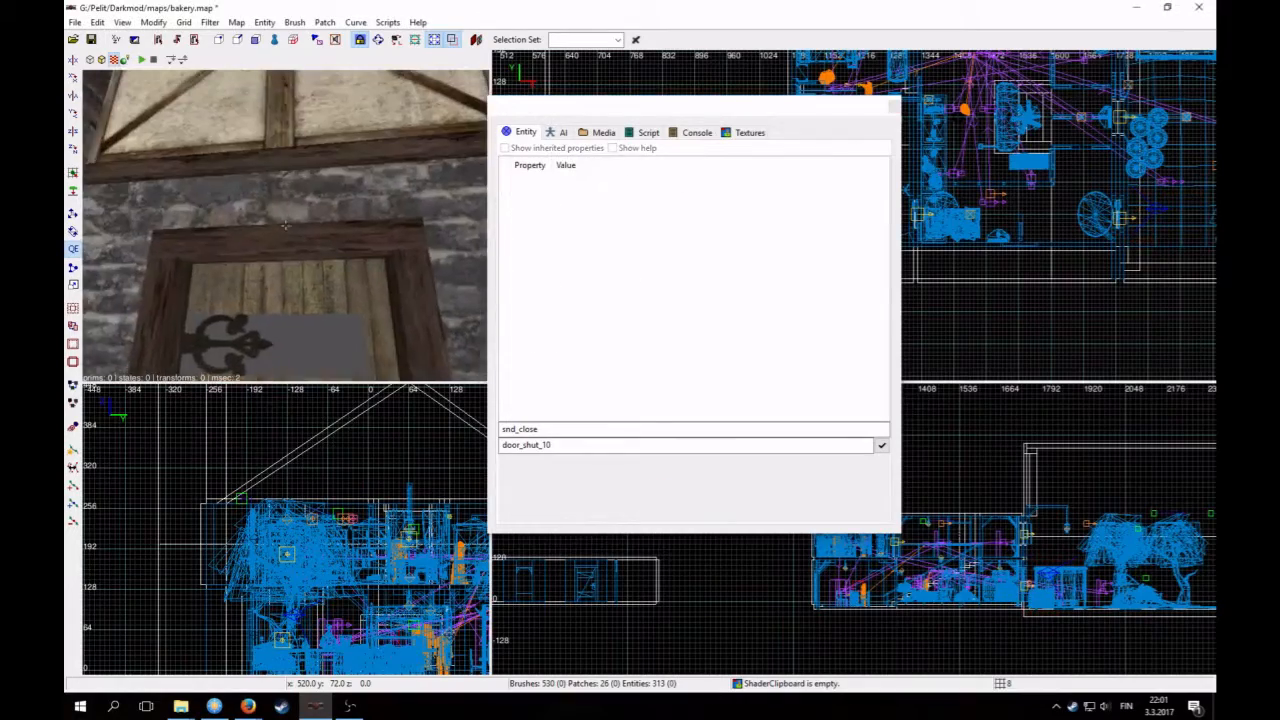
# Step: Select the wooden door in the half-timbered plaster wall and list its inherited entity properties down to the sound entries
pyautogui.press('Up')
pyautogui.press('Up')
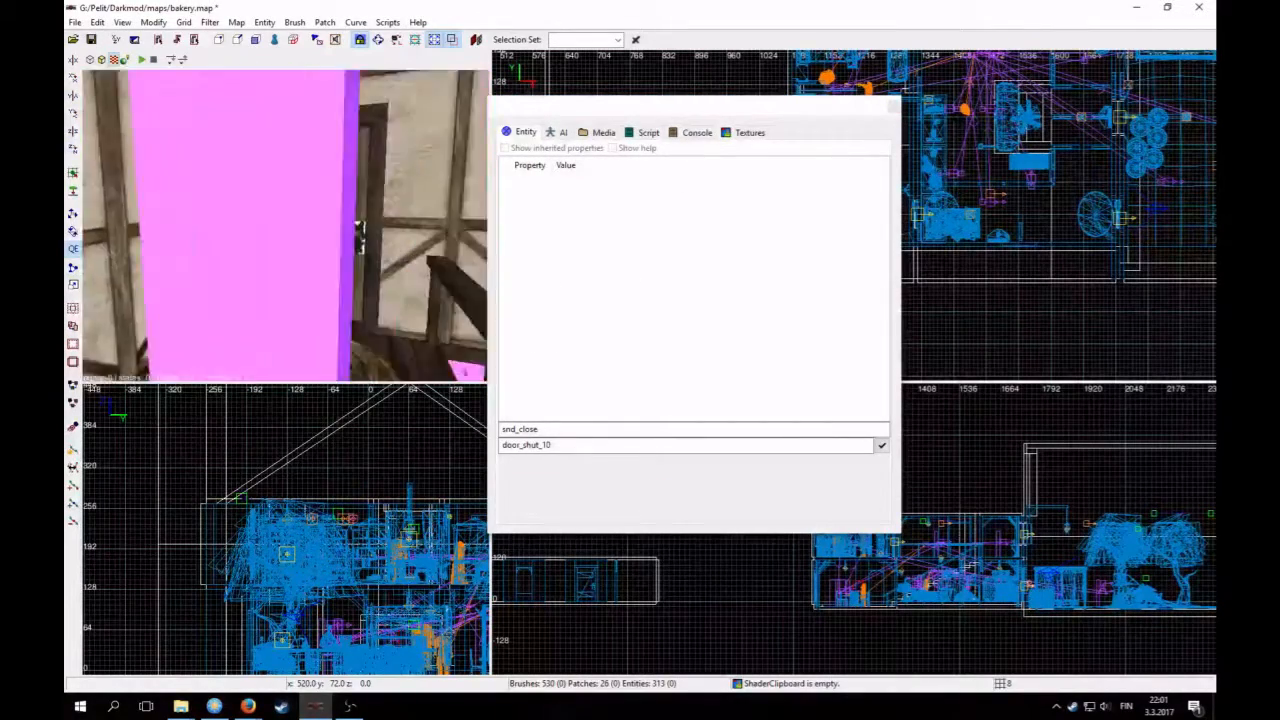
pyautogui.rightClick(303, 194)
pyautogui.keyDown('shift'); pyautogui.click(303, 194); pyautogui.keyUp('shift')
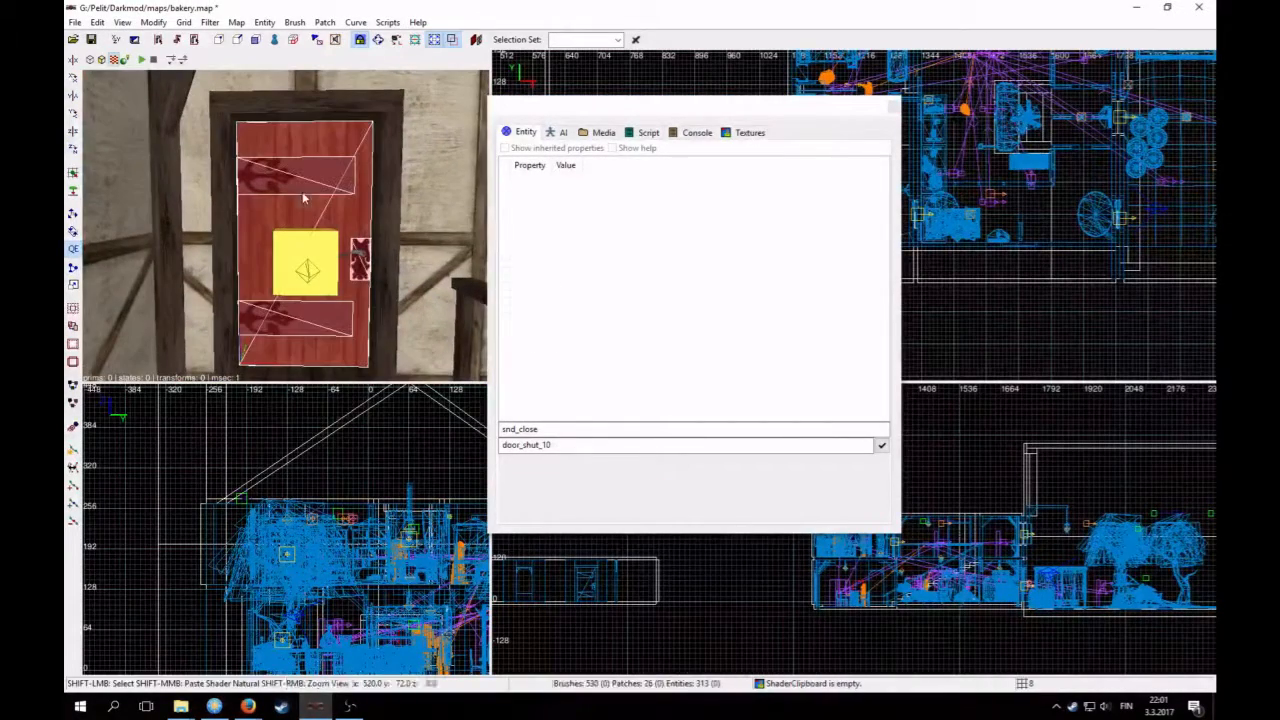
pyautogui.click(546, 150)
pyautogui.scroll(-8, 617, 375)
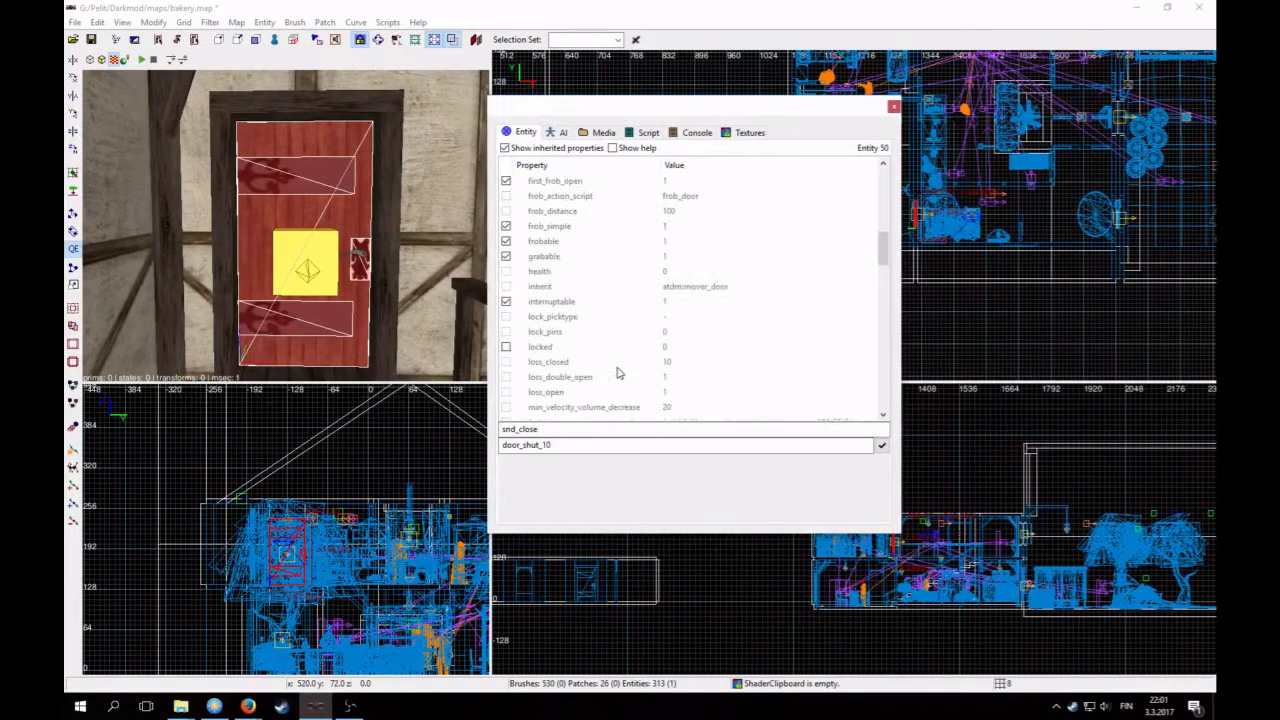
pyautogui.scroll(-4, 617, 375)
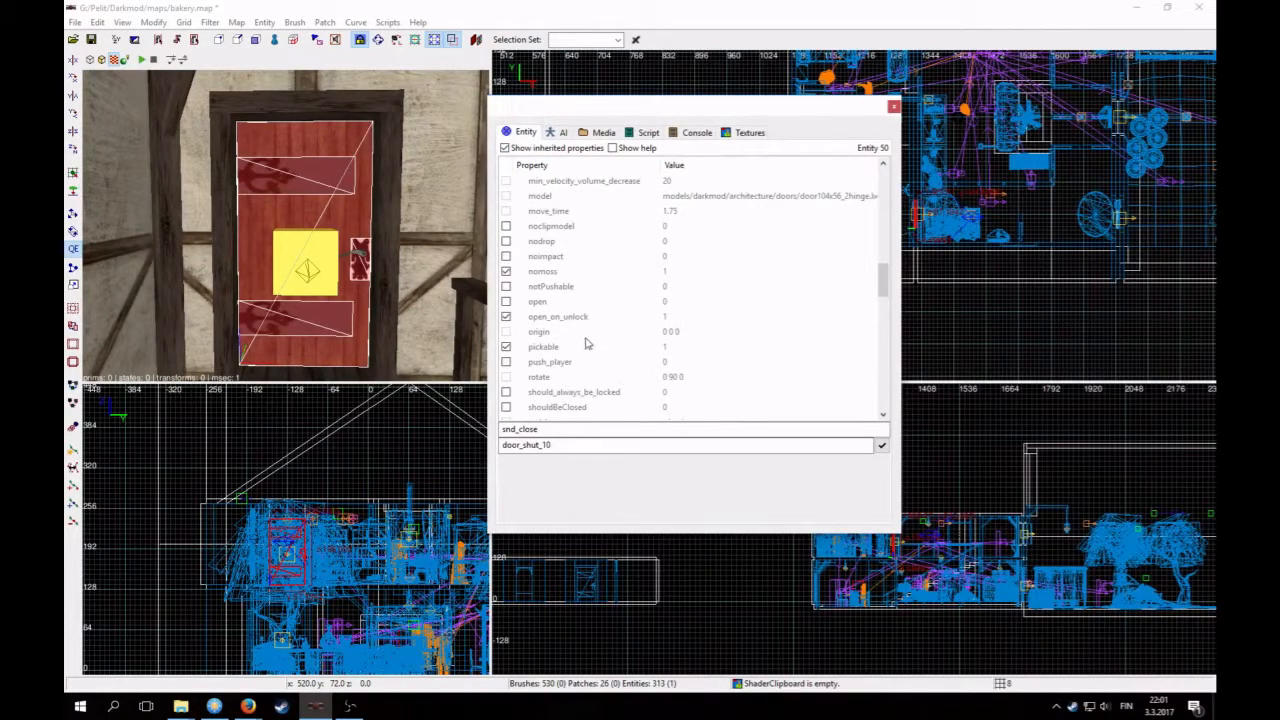
pyautogui.scroll(-9, 593, 355)
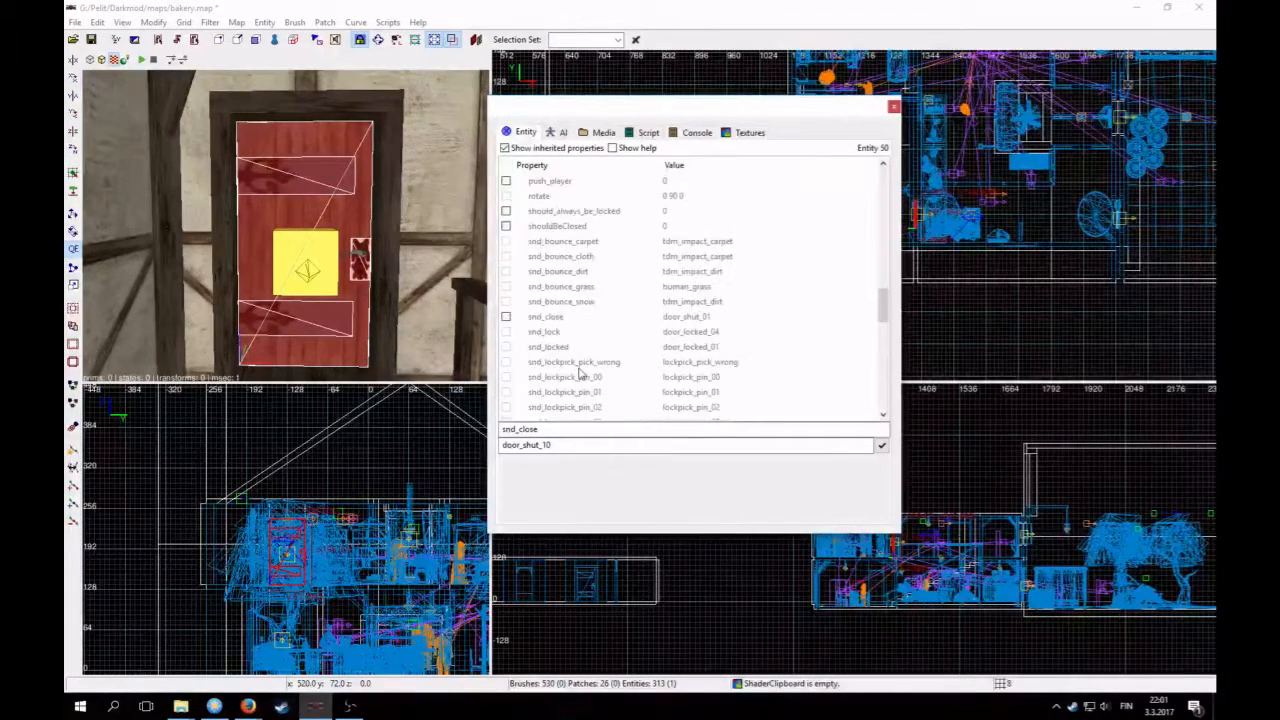
# Step: Preview door_open_01, door_open_09 and door_open_08 for this door's snd_open property and assign door_open_08
pyautogui.click(575, 379)
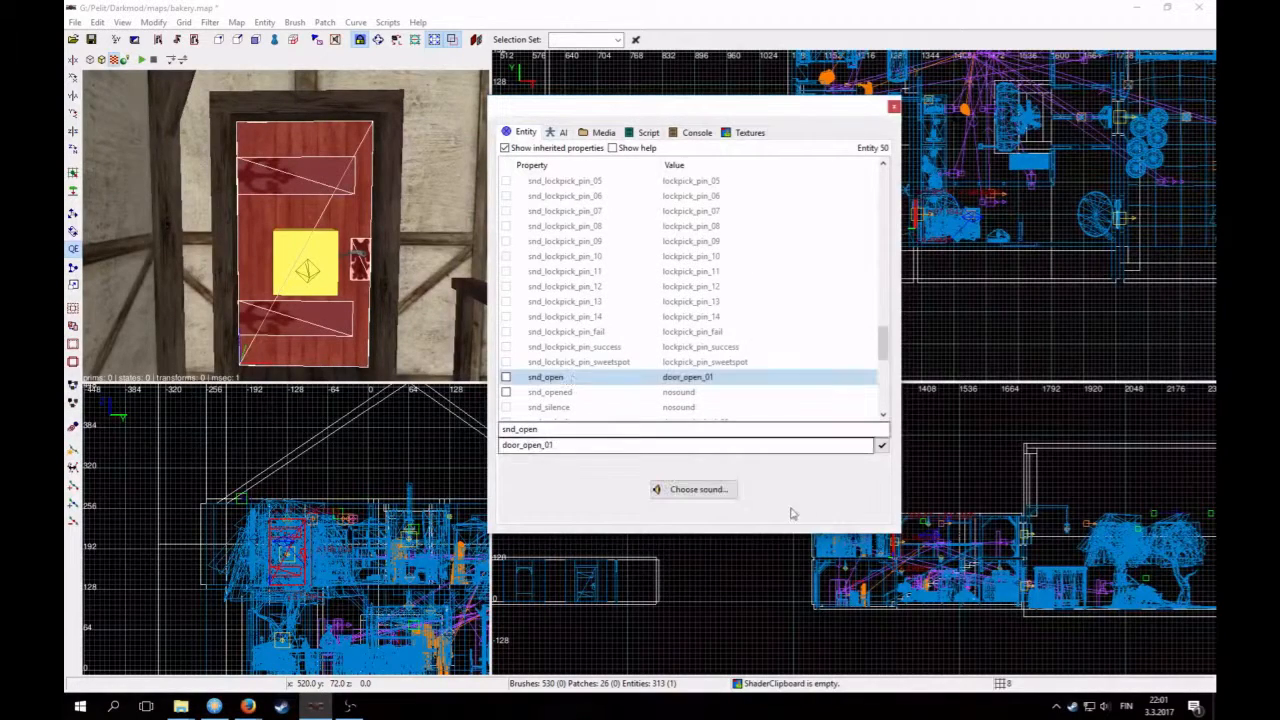
pyautogui.click(700, 488)
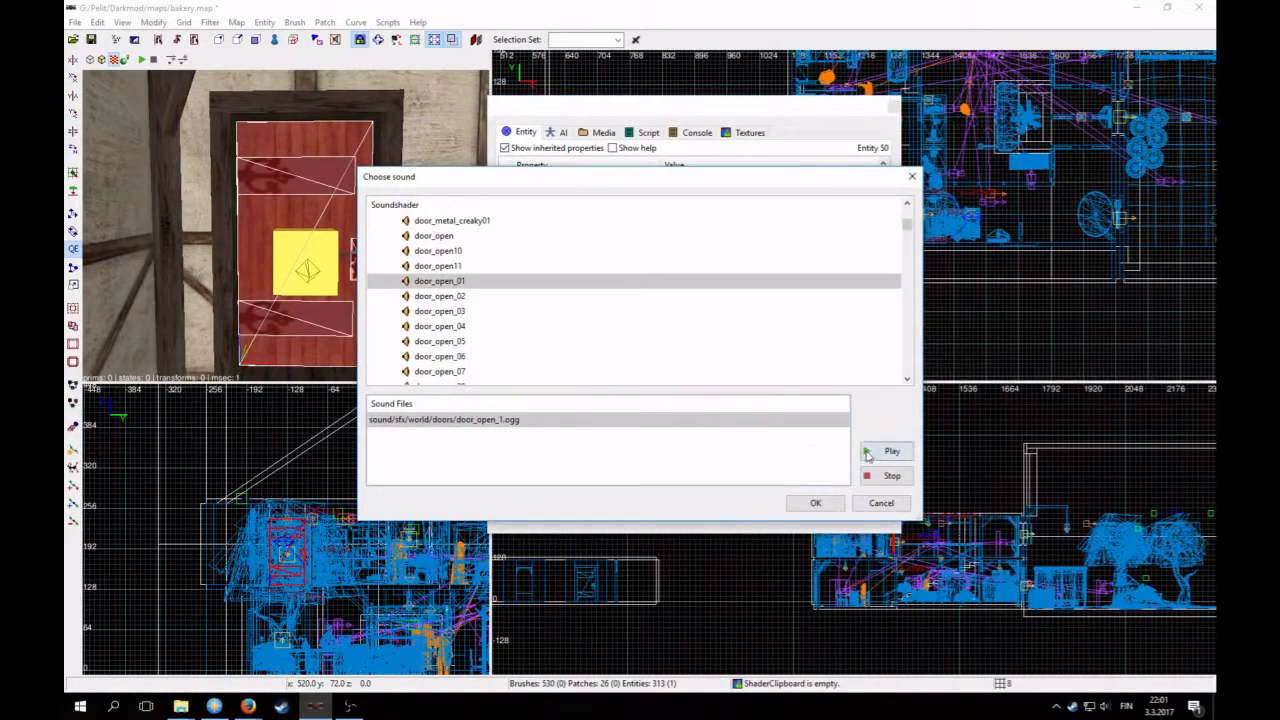
pyautogui.click(868, 452)
pyautogui.scroll(-3, 480, 357)
pyautogui.click(460, 266)
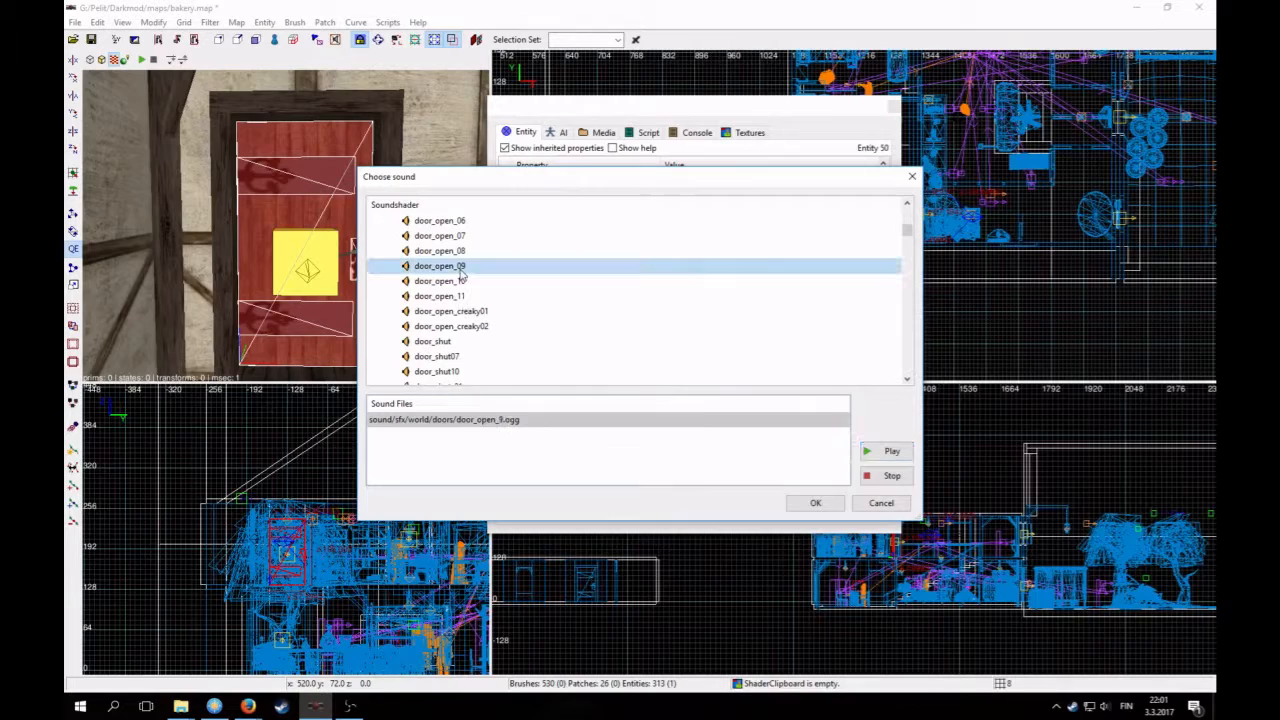
pyautogui.click(891, 453)
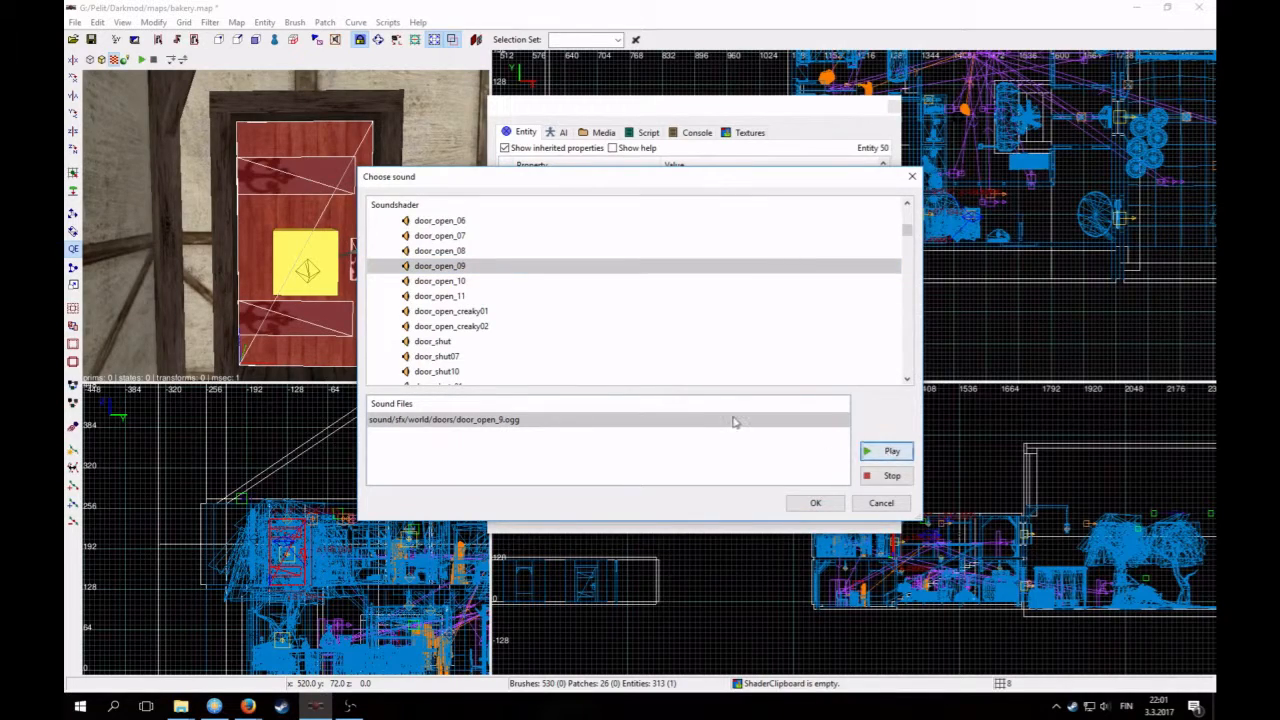
pyautogui.click(487, 283)
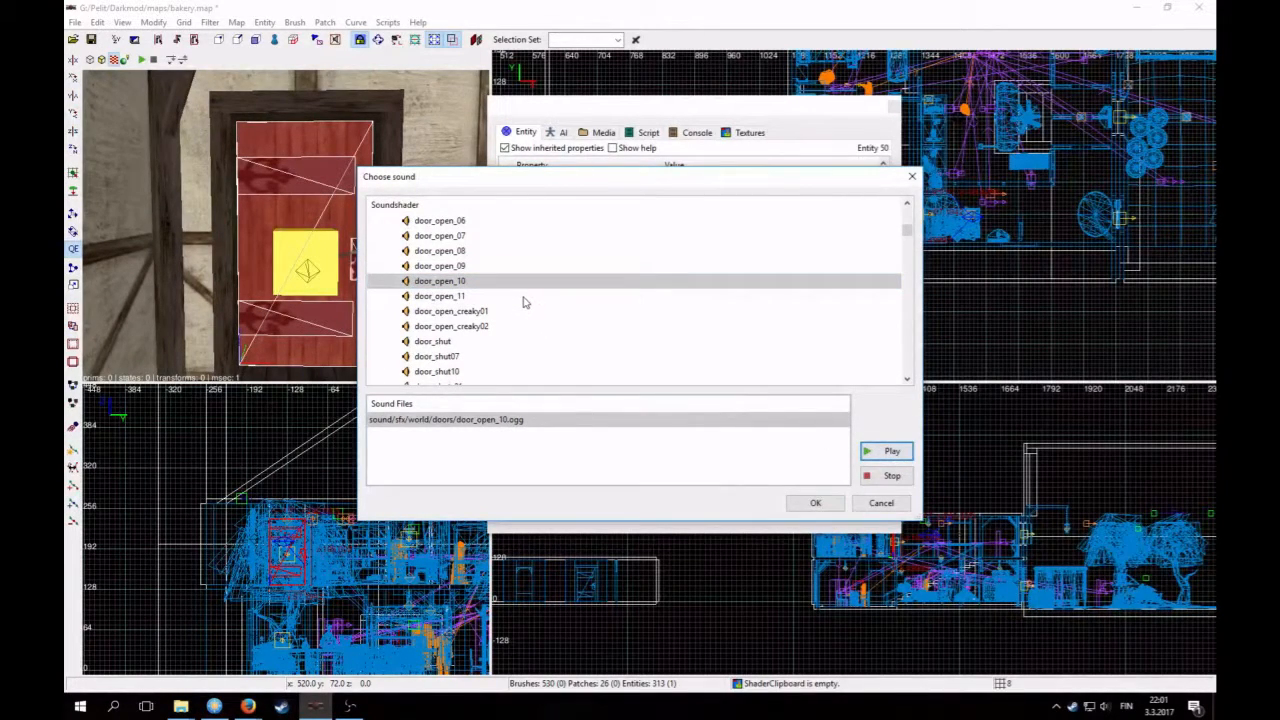
pyautogui.click(472, 252)
pyautogui.click(889, 454)
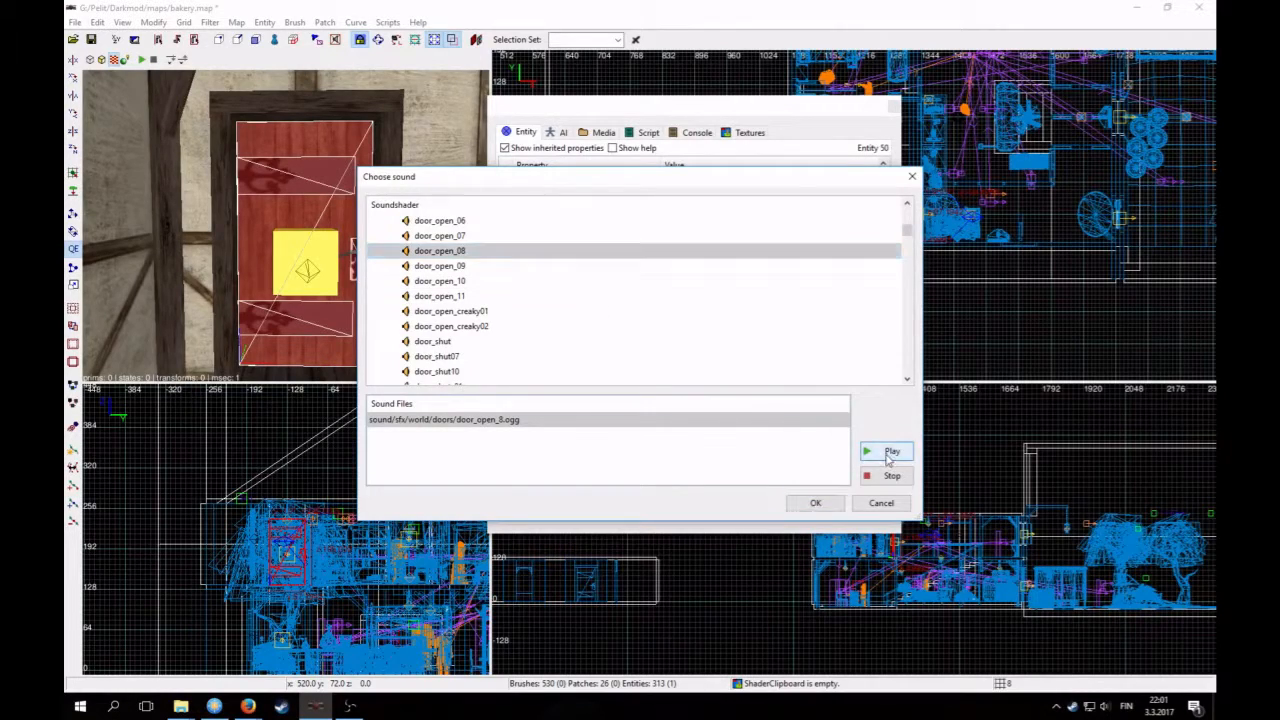
pyautogui.click(816, 503)
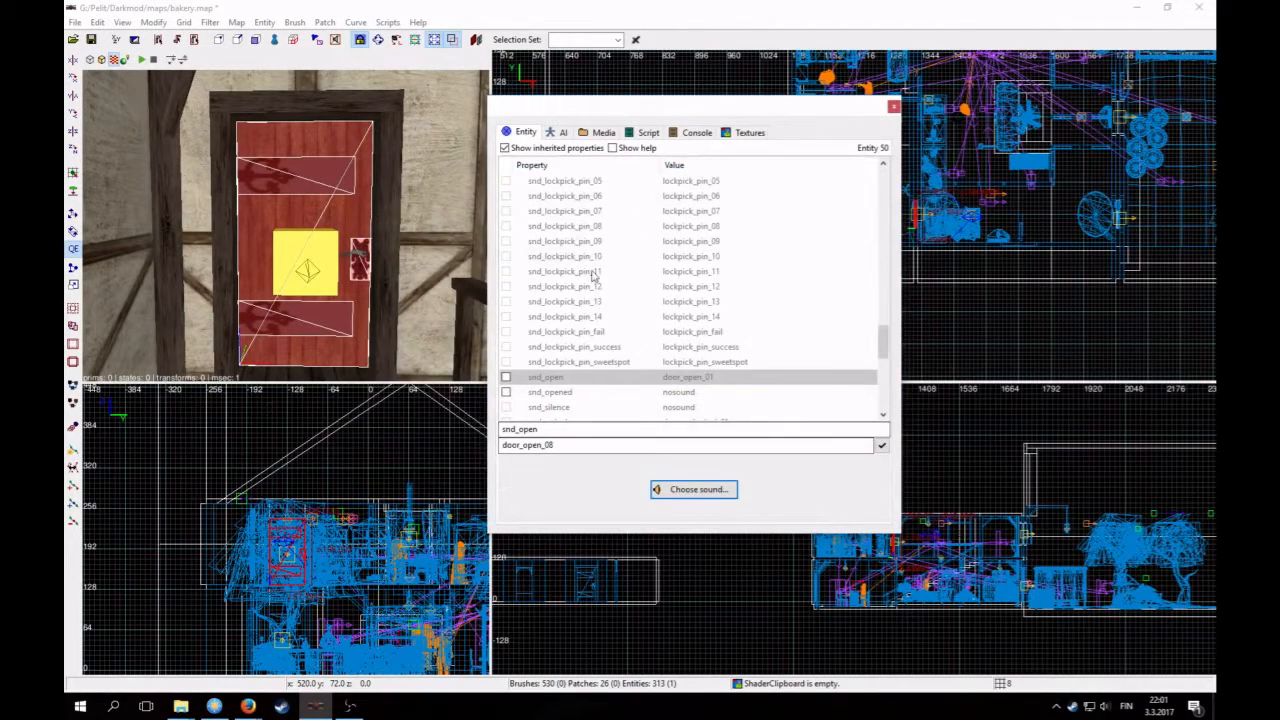
# Step: Browse the sound shaders for the same door's snd_close property and audition door_shut07
pyautogui.scroll(10, 593, 275)
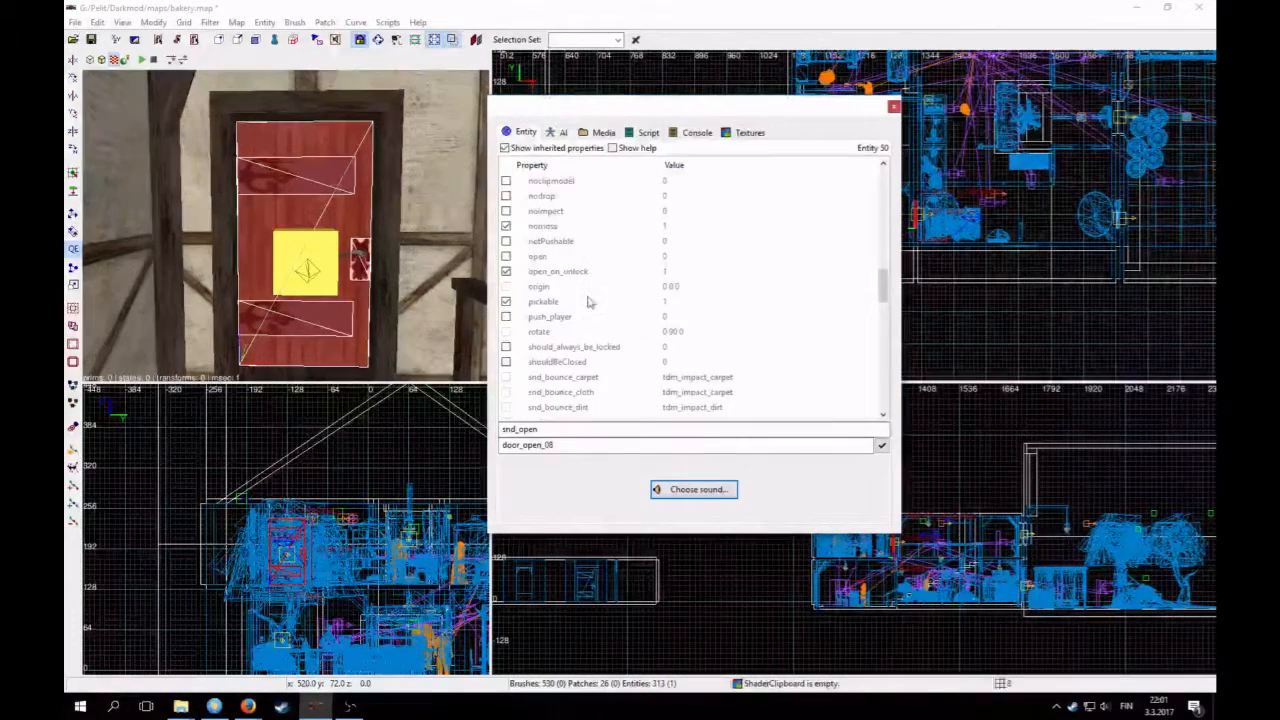
pyautogui.scroll(2, 589, 302)
pyautogui.scroll(-4, 589, 302)
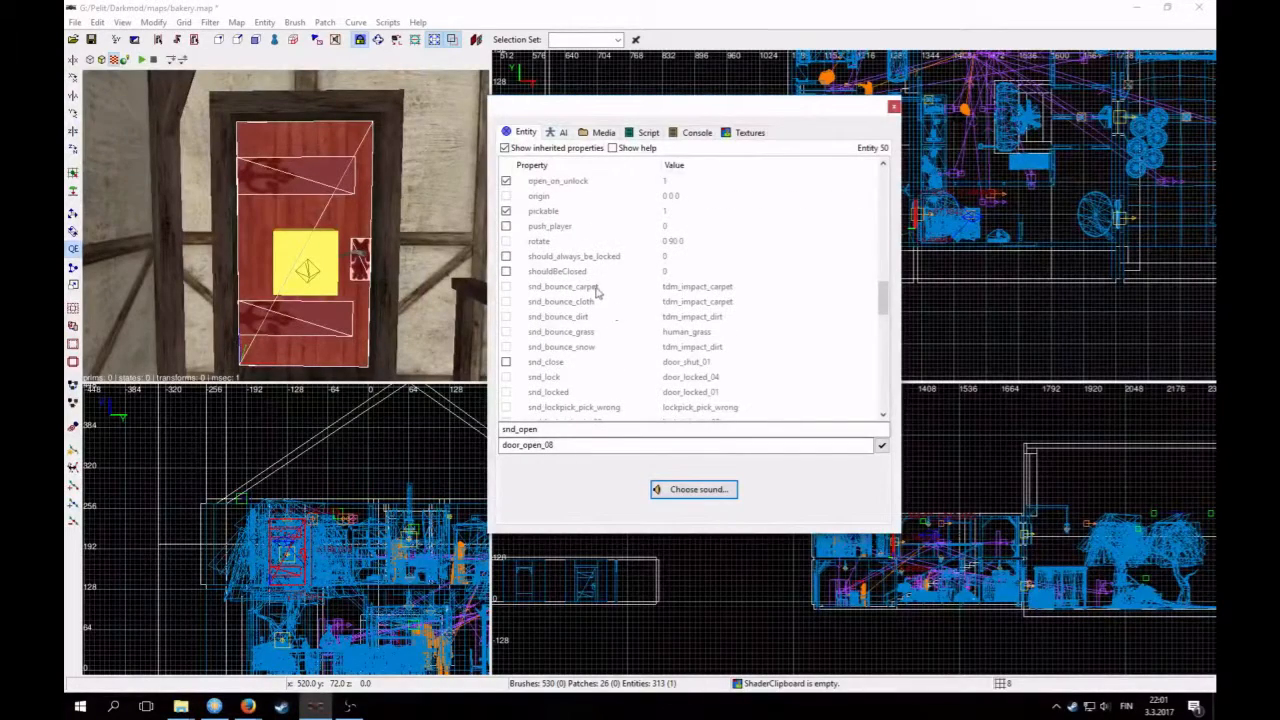
pyautogui.click(560, 364)
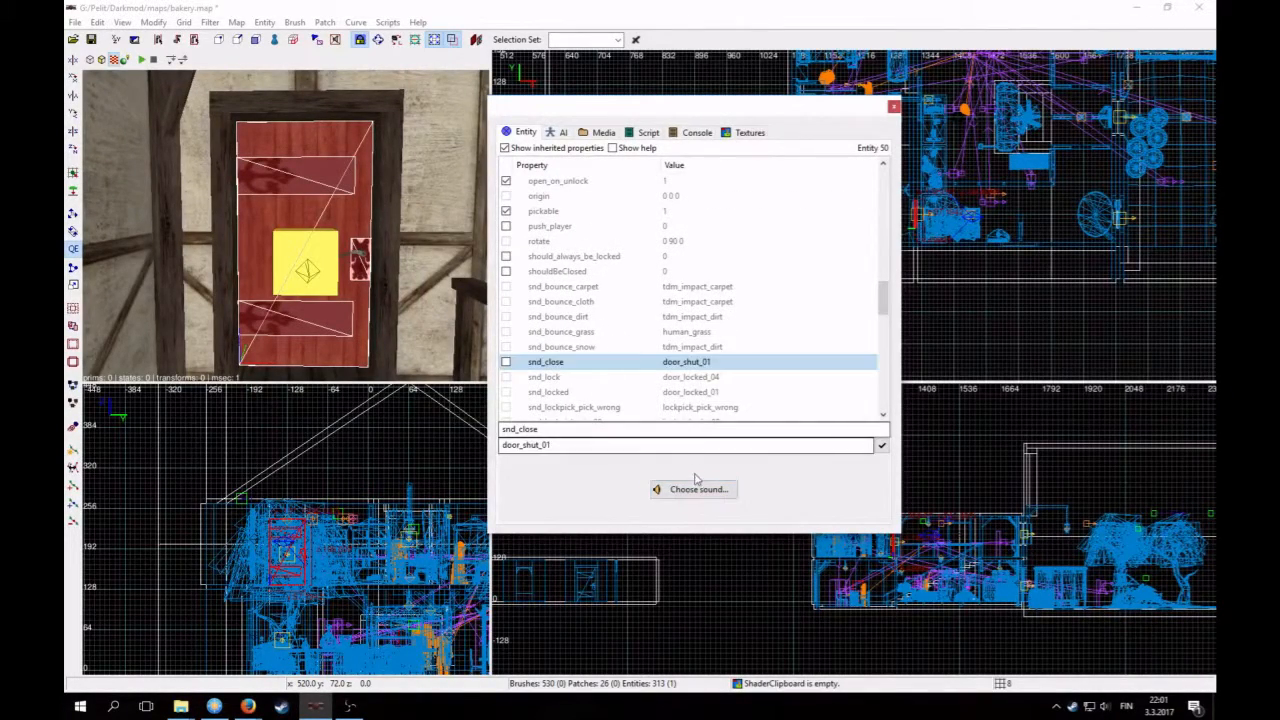
pyautogui.click(694, 489)
pyautogui.scroll(-1, 484, 333)
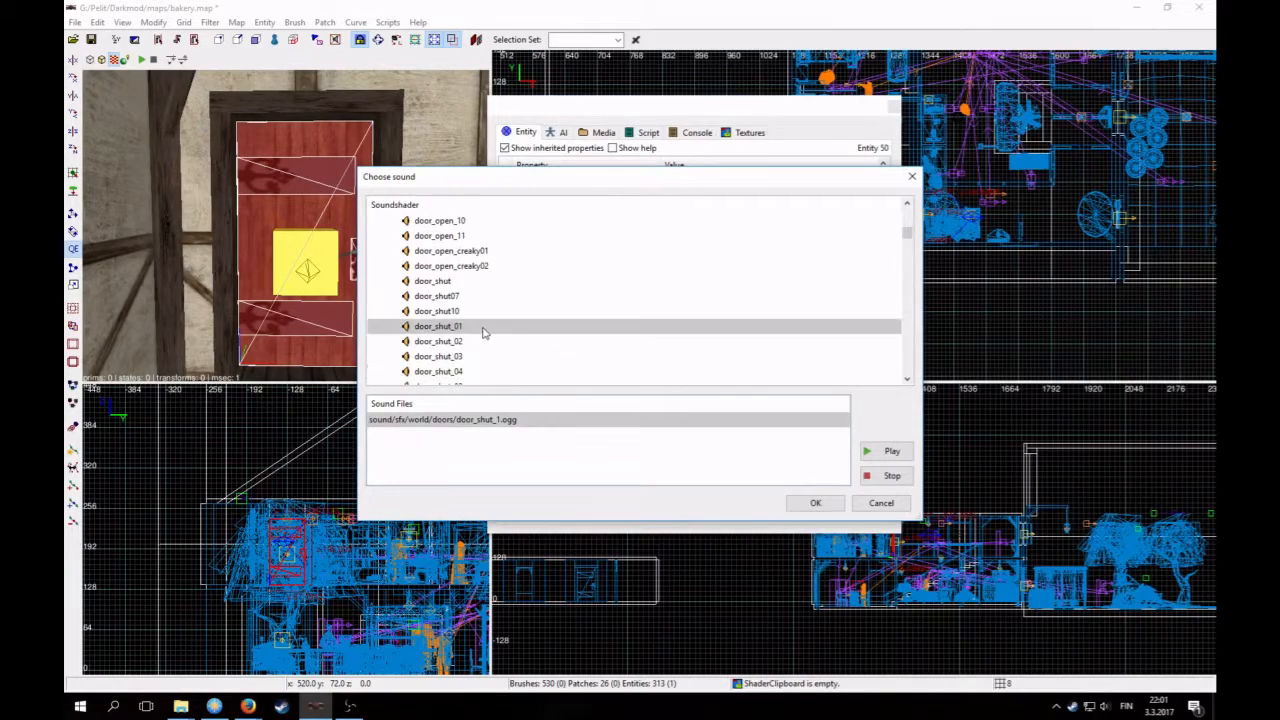
pyautogui.scroll(-1, 484, 331)
pyautogui.click(456, 255)
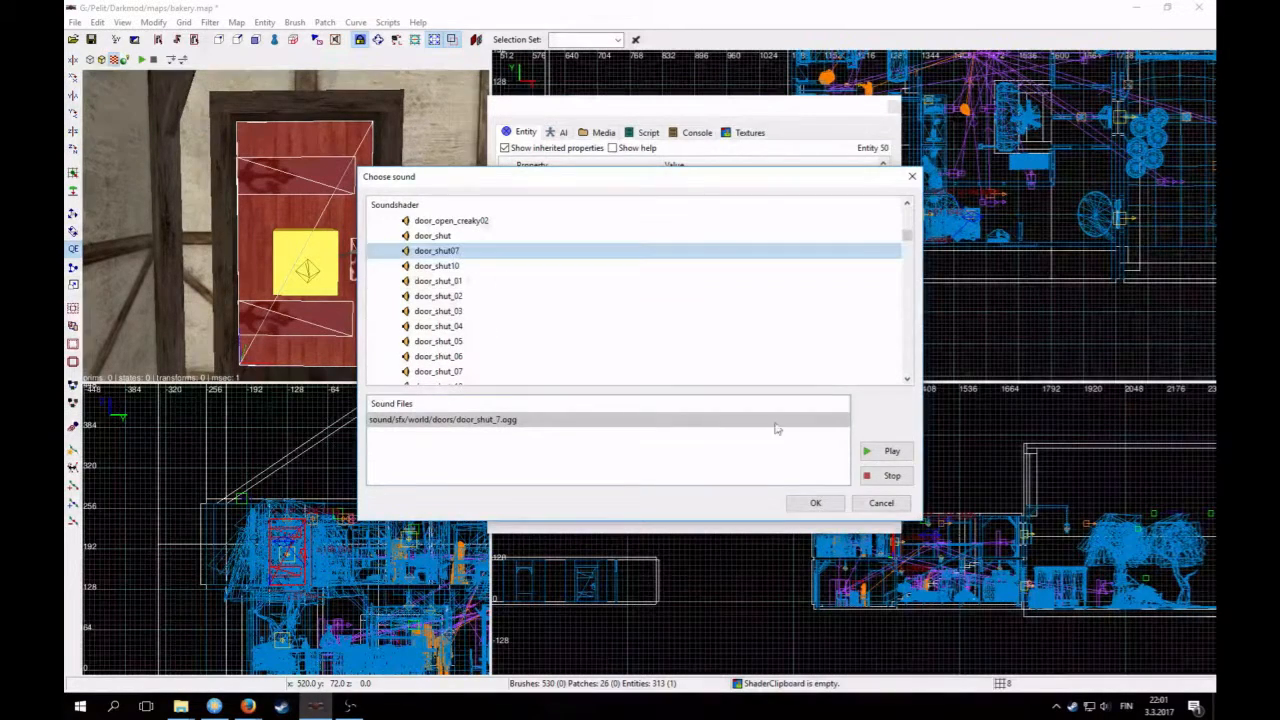
# Step: Preview door_shut_07 and assign it as the door's snd_close sound
pyautogui.scroll(-2, 516, 302)
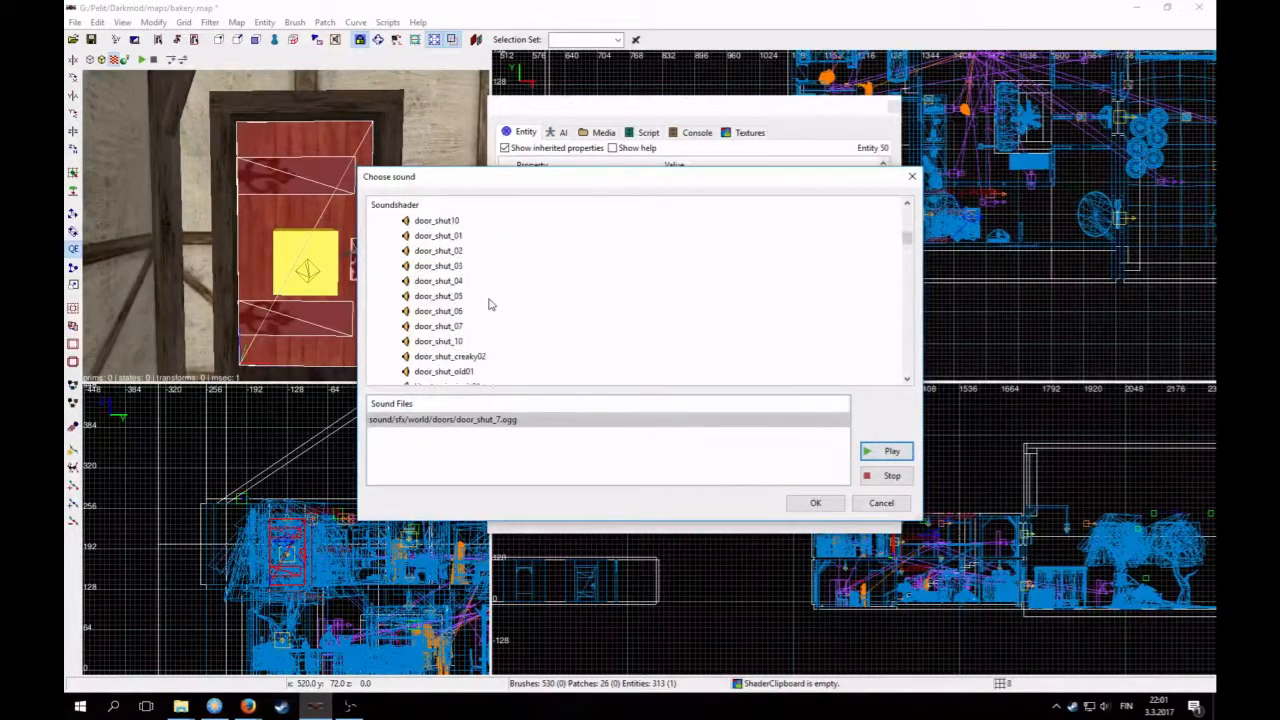
pyautogui.scroll(1, 476, 300)
pyautogui.scroll(-1, 484, 318)
pyautogui.click(470, 326)
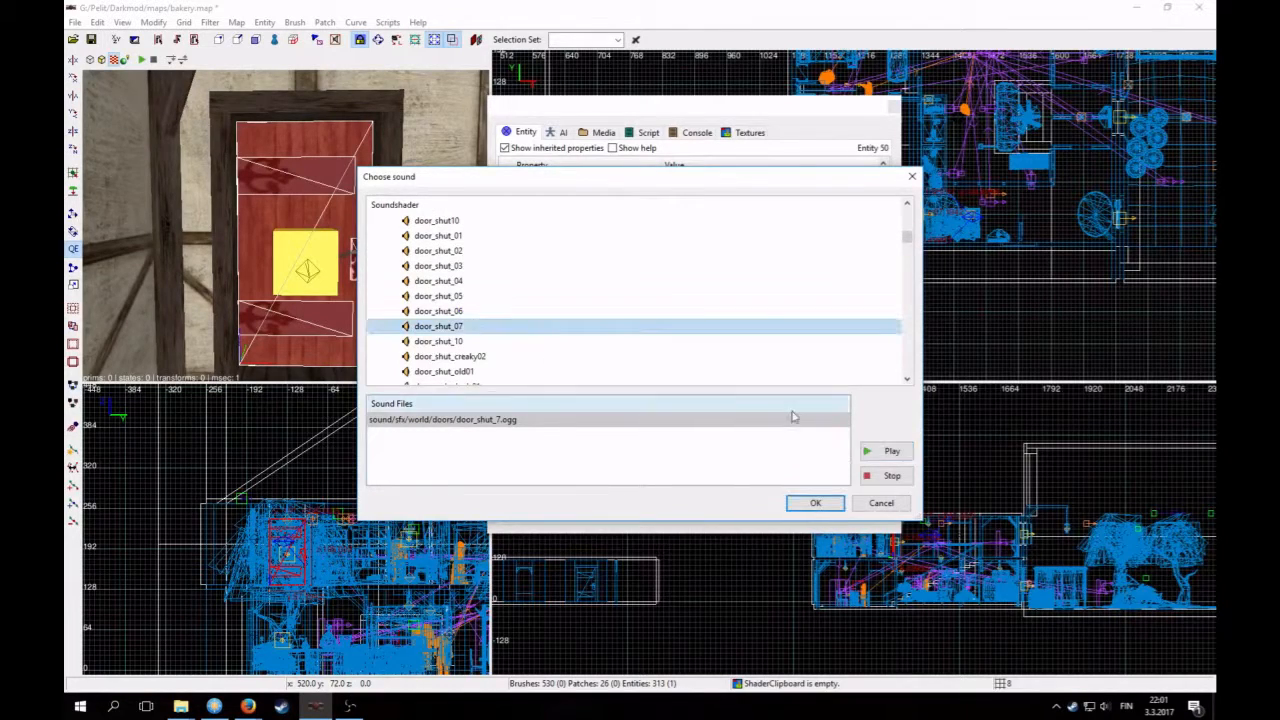
pyautogui.click(893, 455)
pyautogui.click(813, 504)
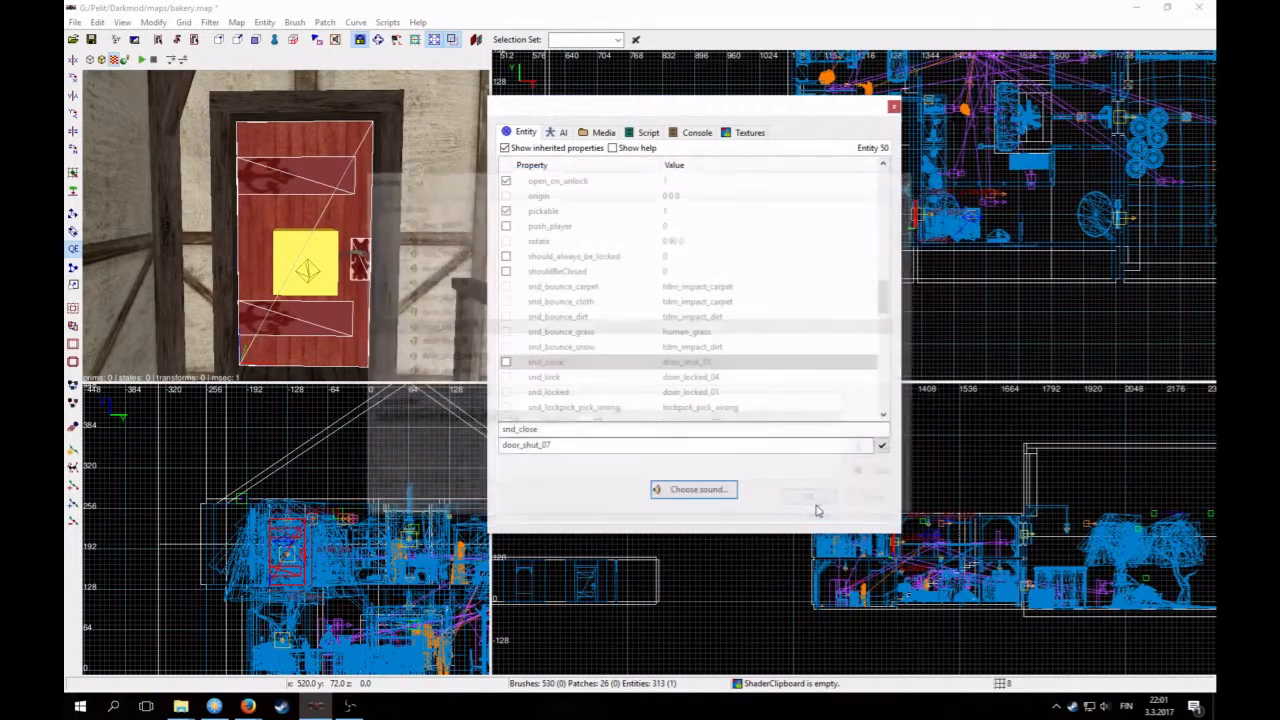